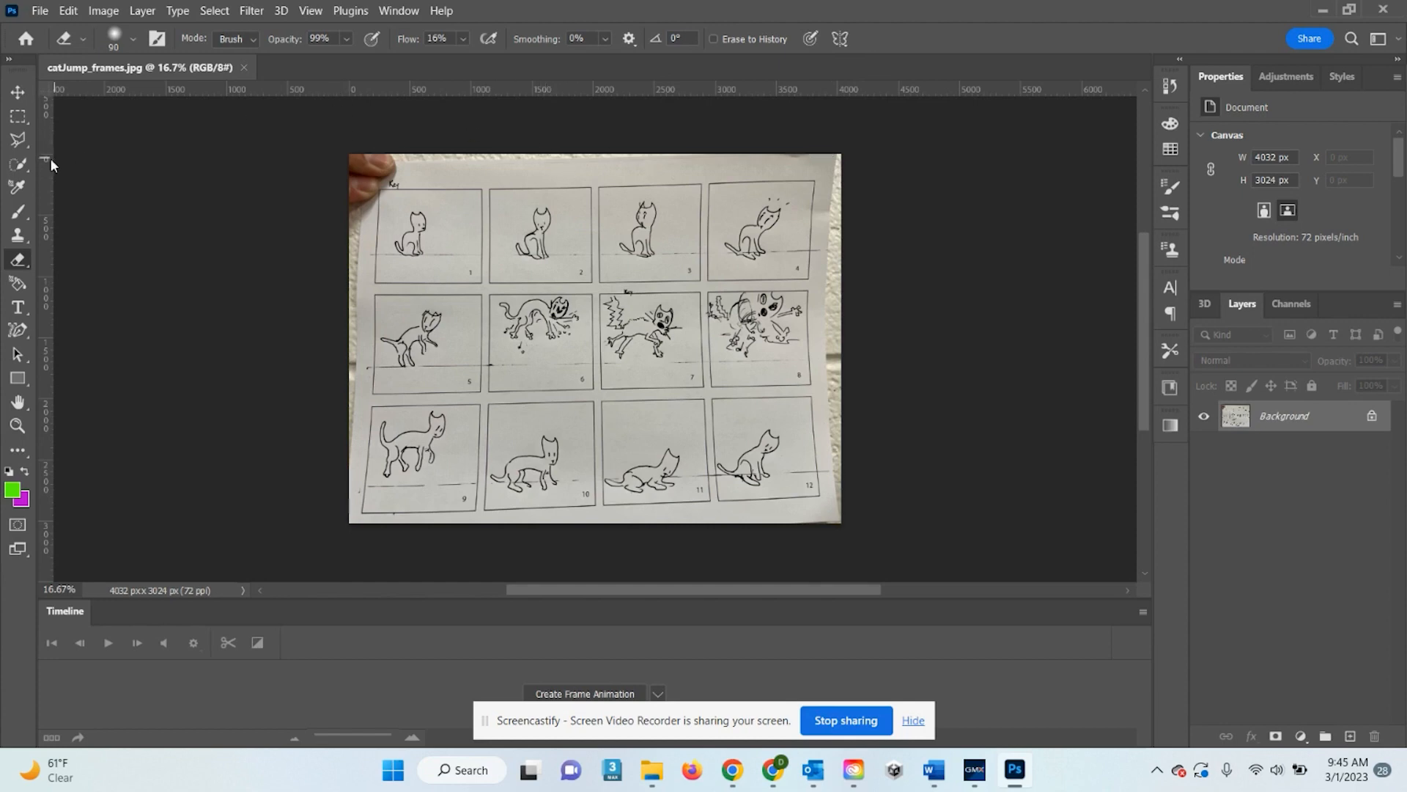
Place guides at the image edges, frame 1's borders and row one's top, then unlock the Background as Layer 0
left_click_drag(41, 172, 349, 133)
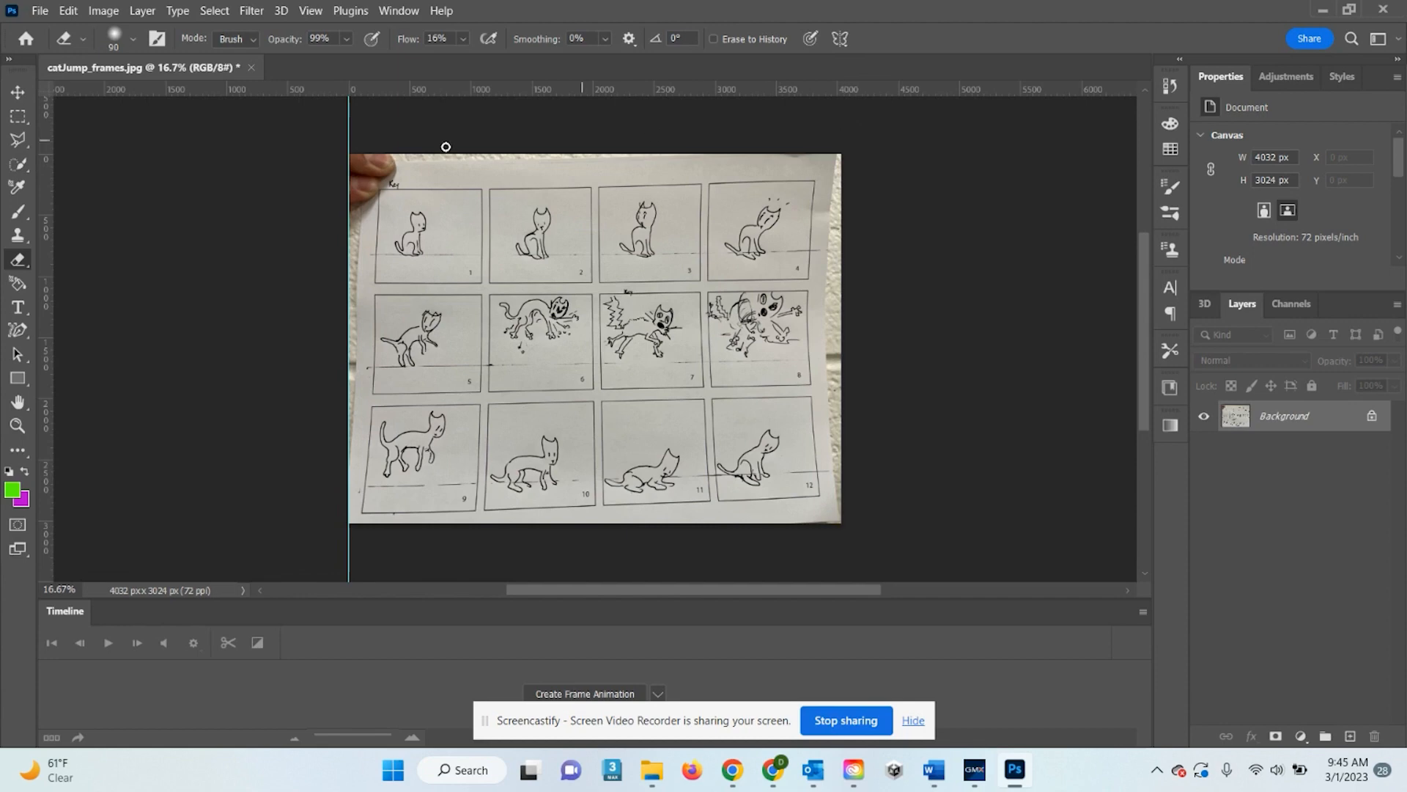
left_click_drag(49, 233, 841, 211)
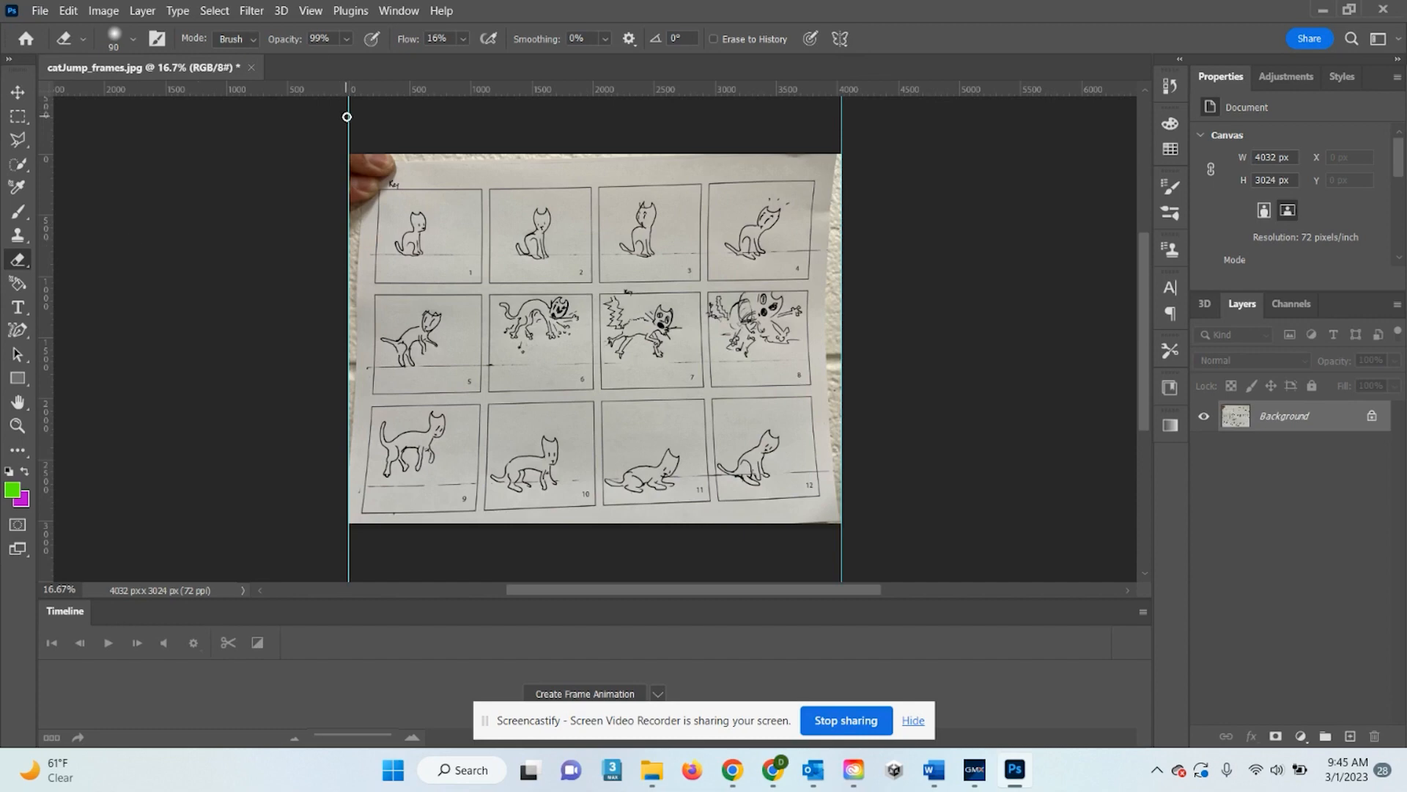
left_click_drag(47, 192, 375, 219)
left_click_drag(47, 197, 485, 183)
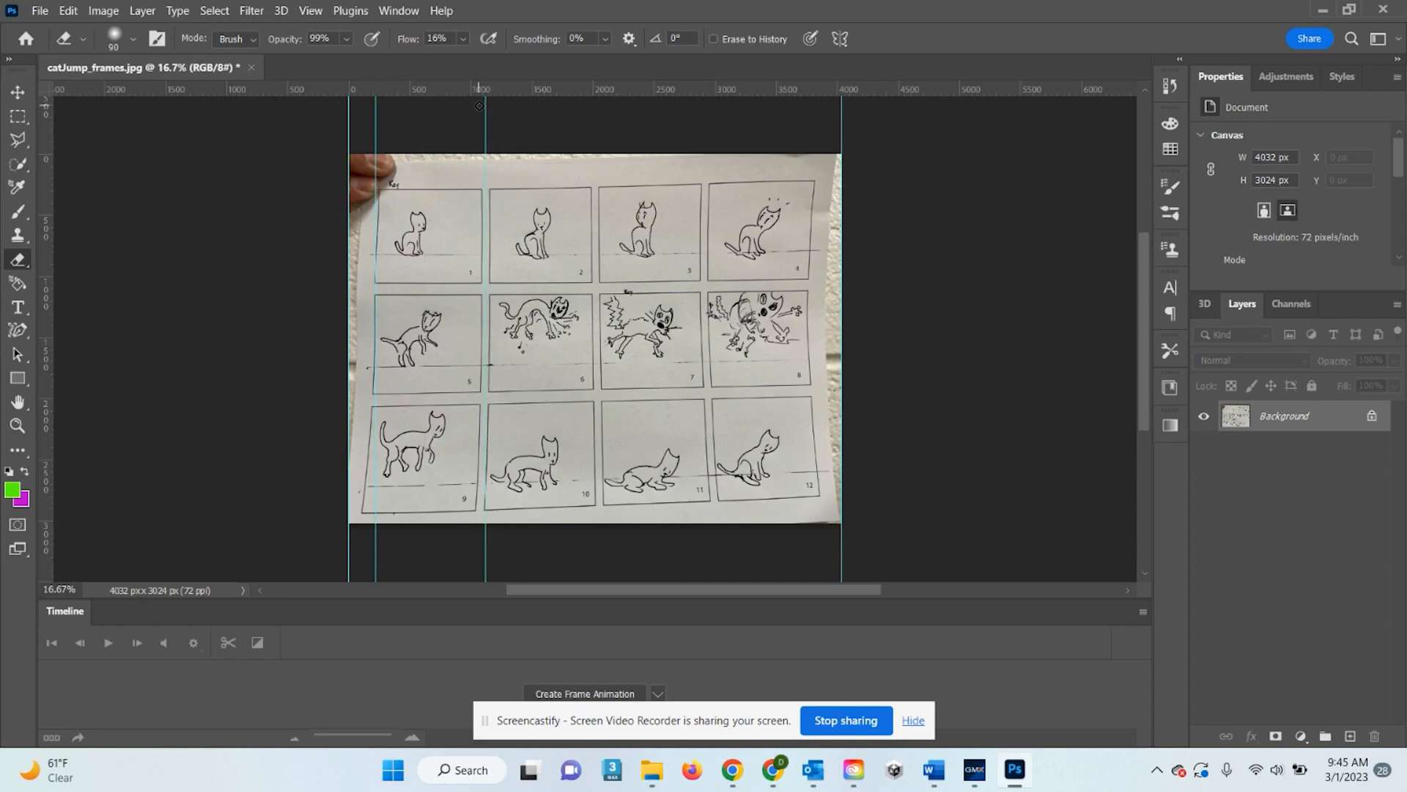
left_click_drag(486, 91, 515, 289)
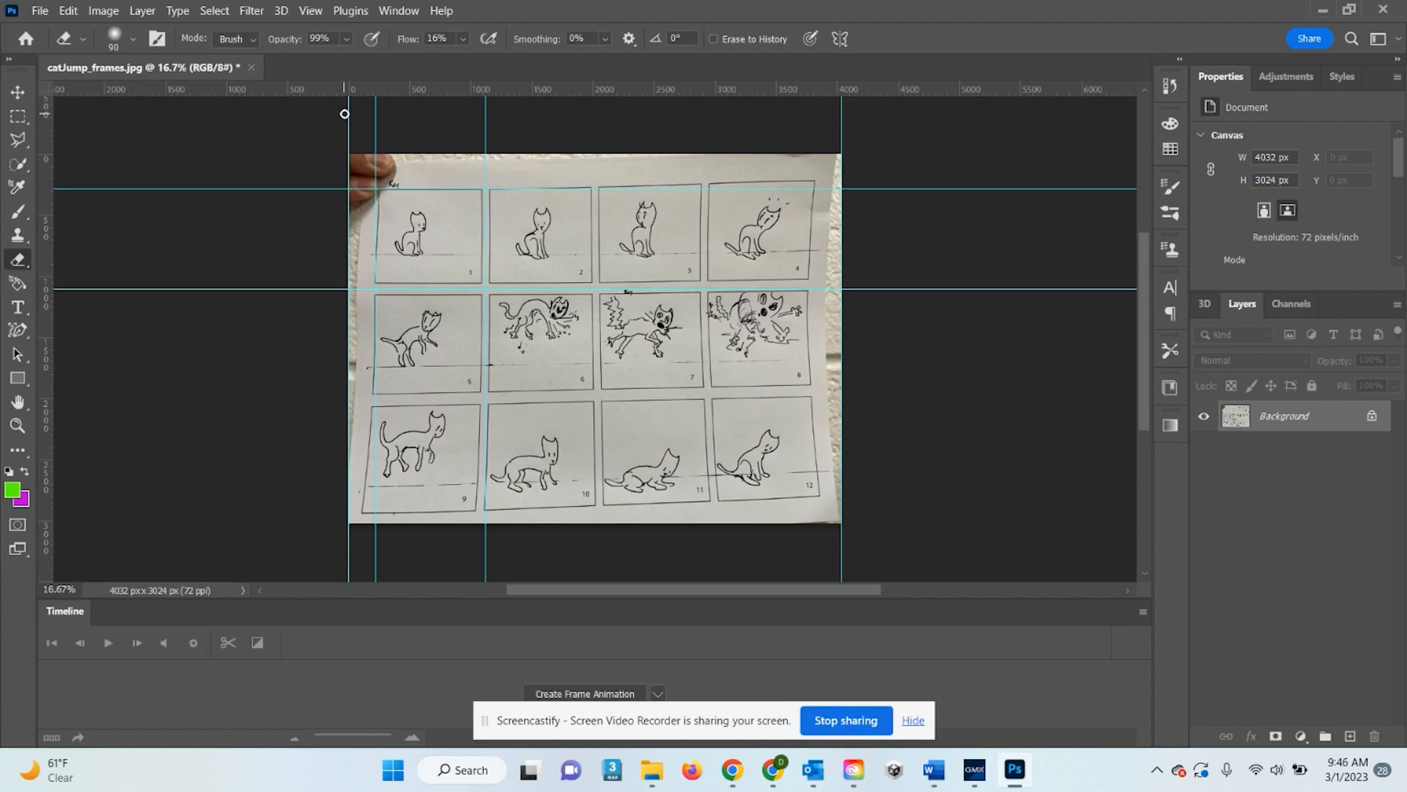
left_click(1371, 415)
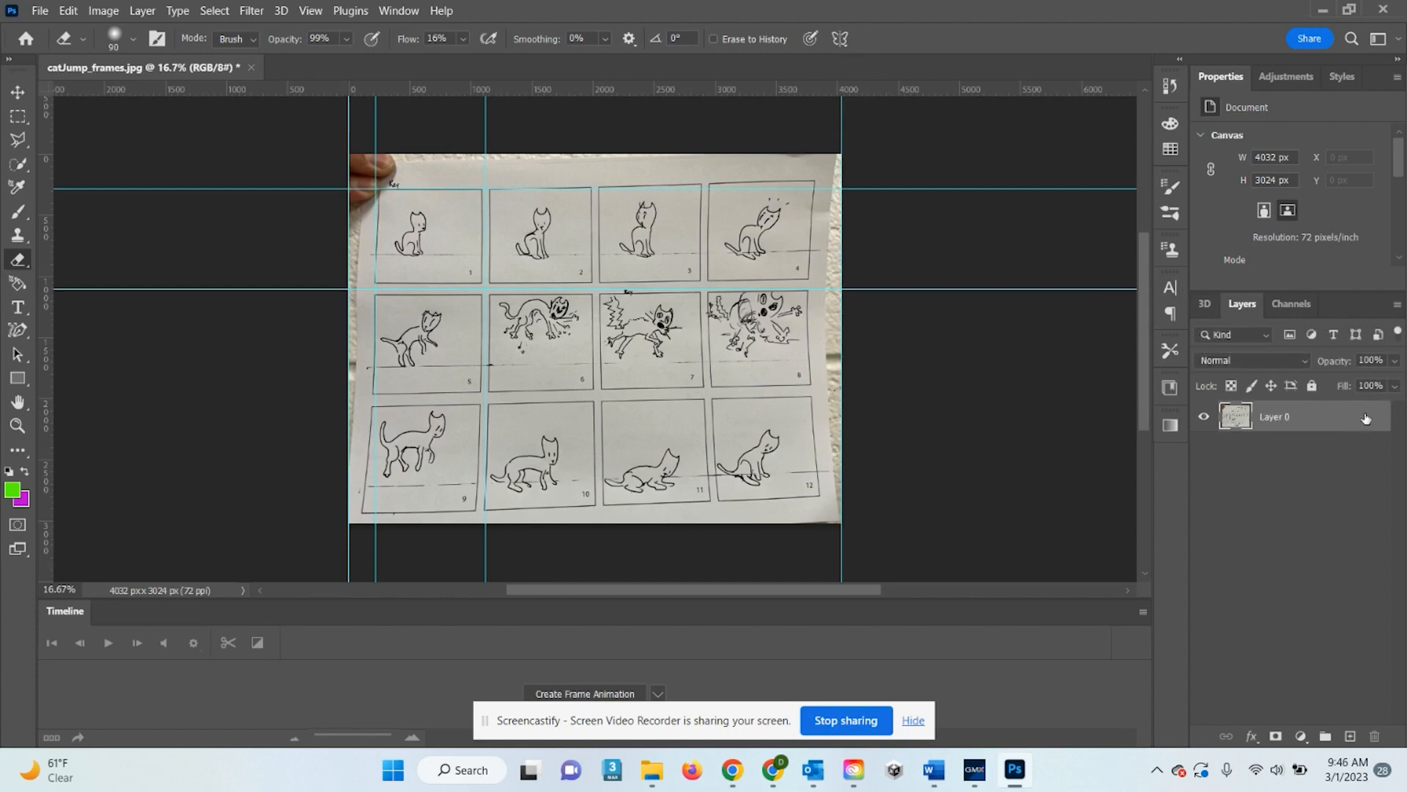
With the Rectangular Marquee, select frame 1 as a 901 × 785 px rectangle snapped to the guides
left_click(19, 117)
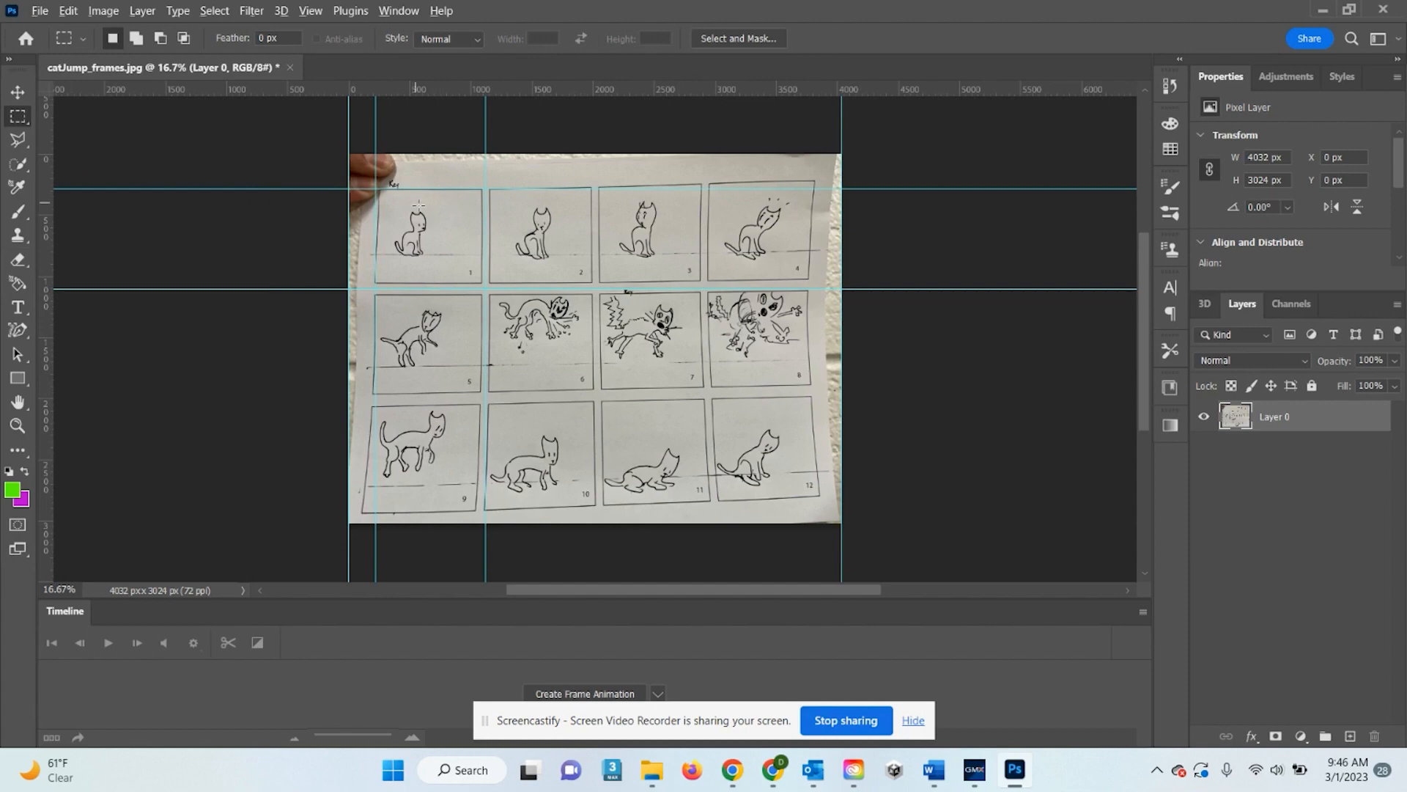
scroll(418, 205, "up", 3)
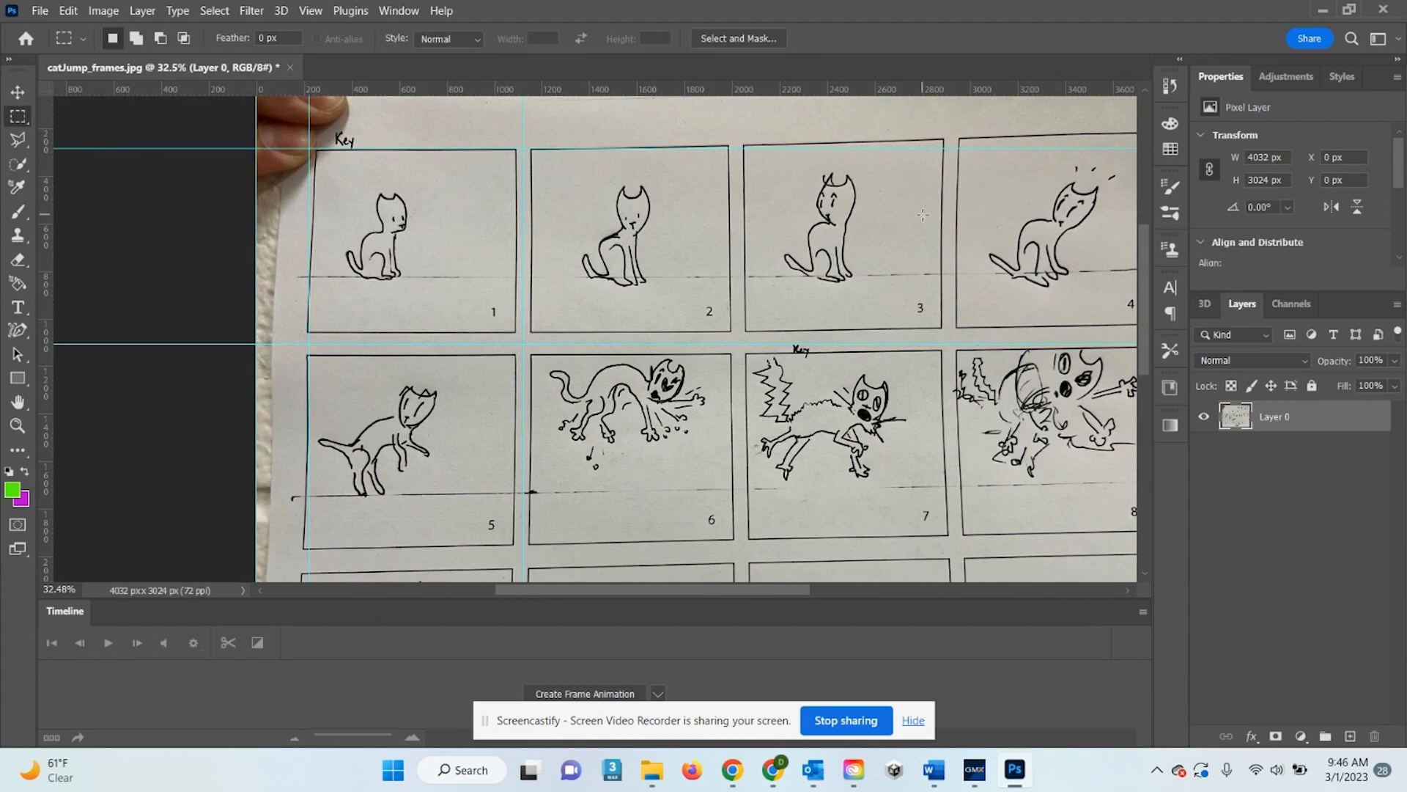
scroll(924, 216, "down", 3)
scroll(506, 240, "up", 2)
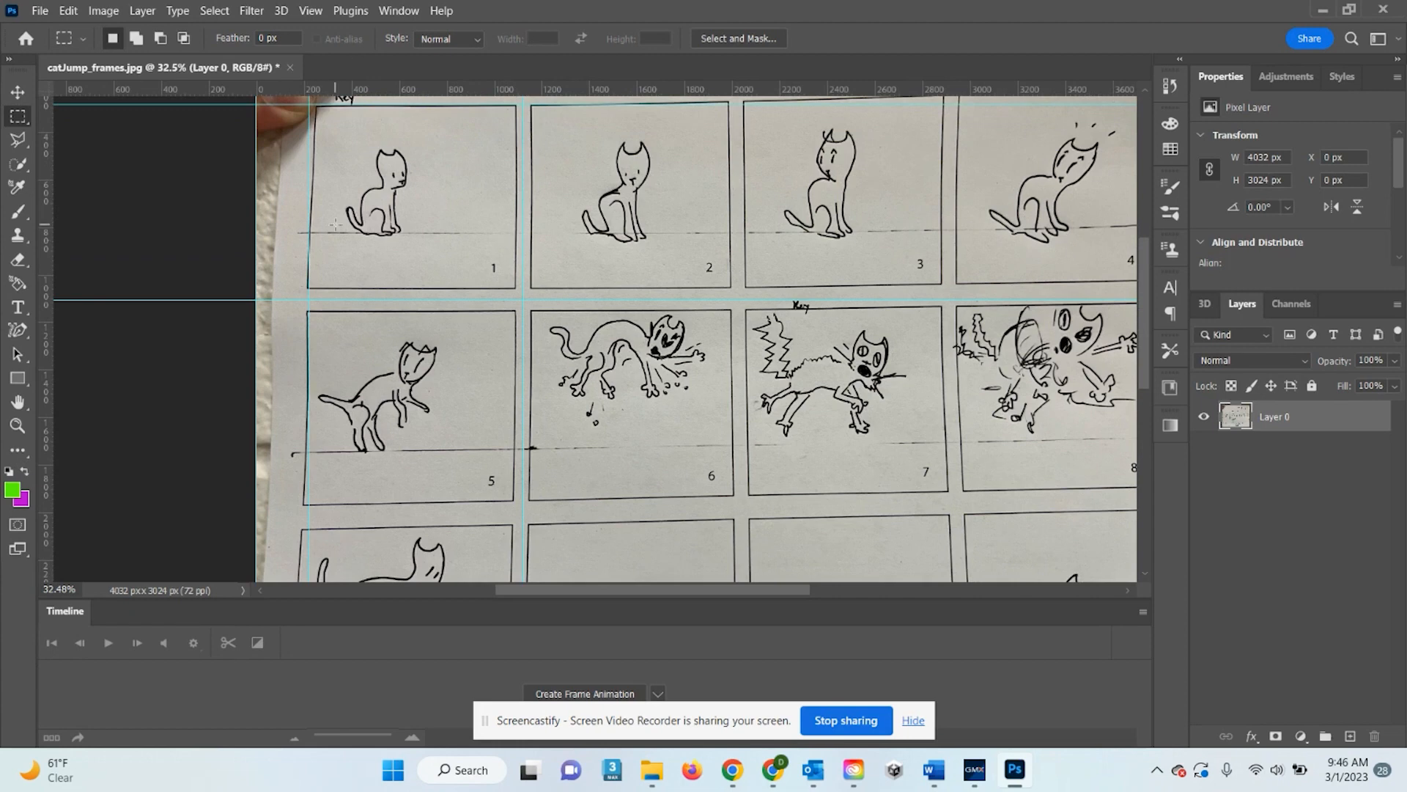
scroll(335, 224, "up", 2)
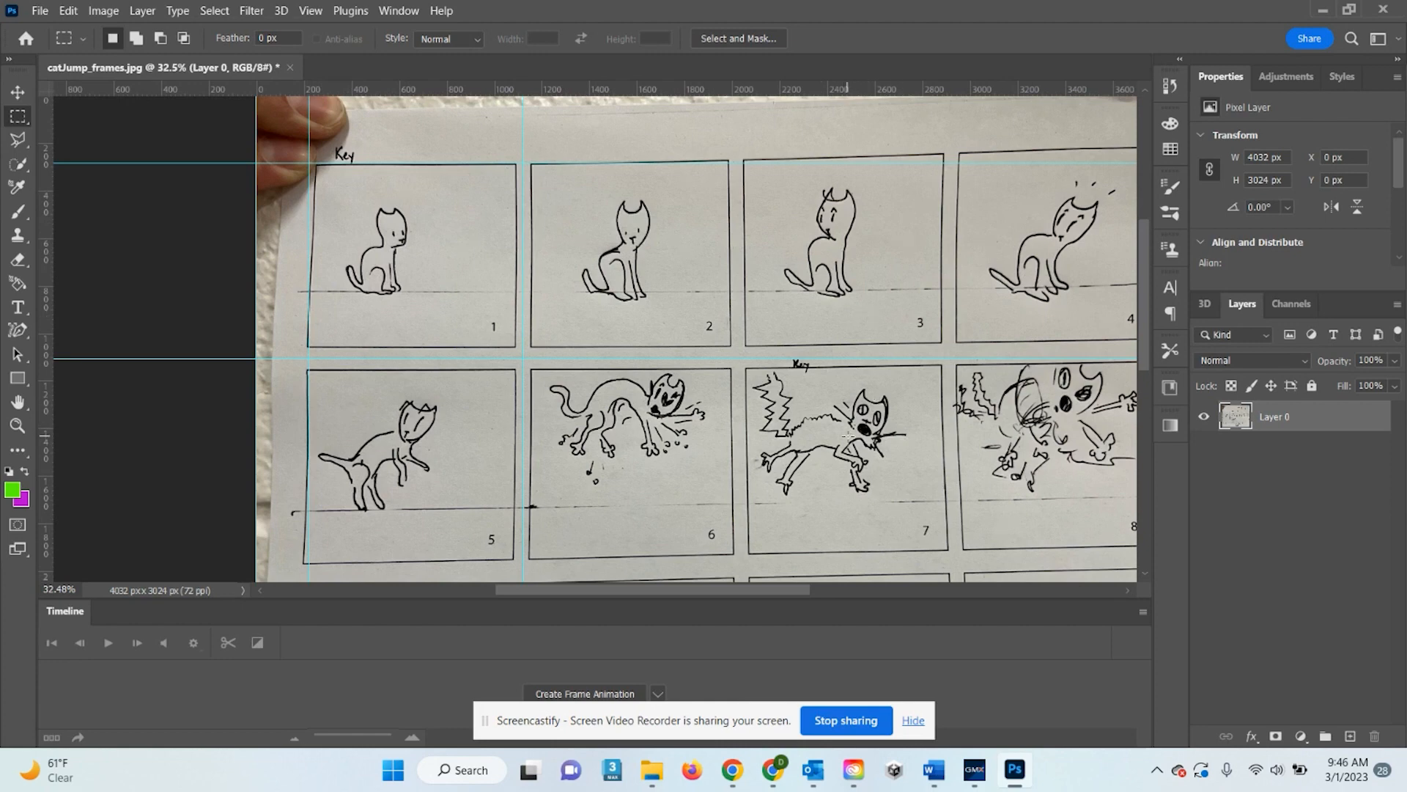
scroll(945, 443, "down", 8)
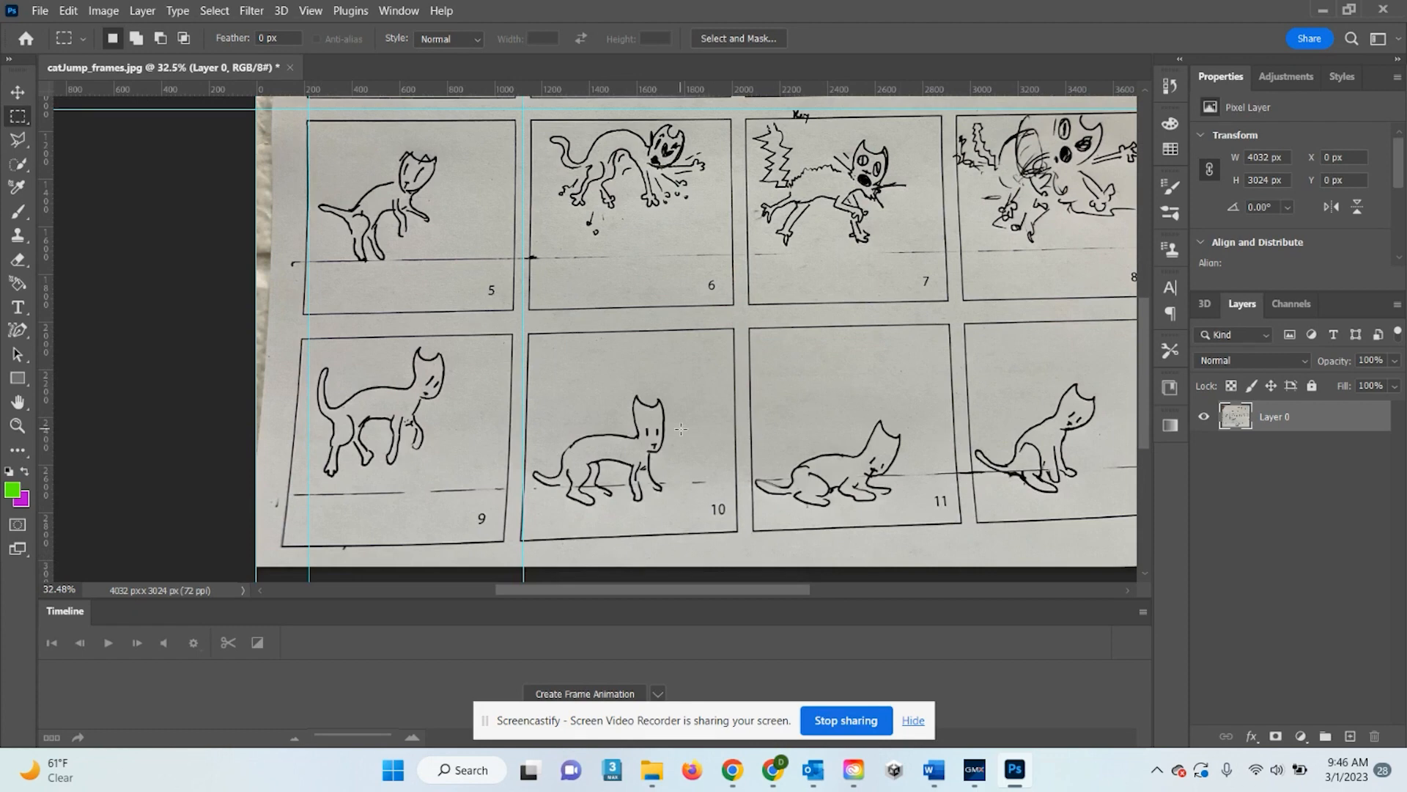
scroll(681, 429, "up", 9)
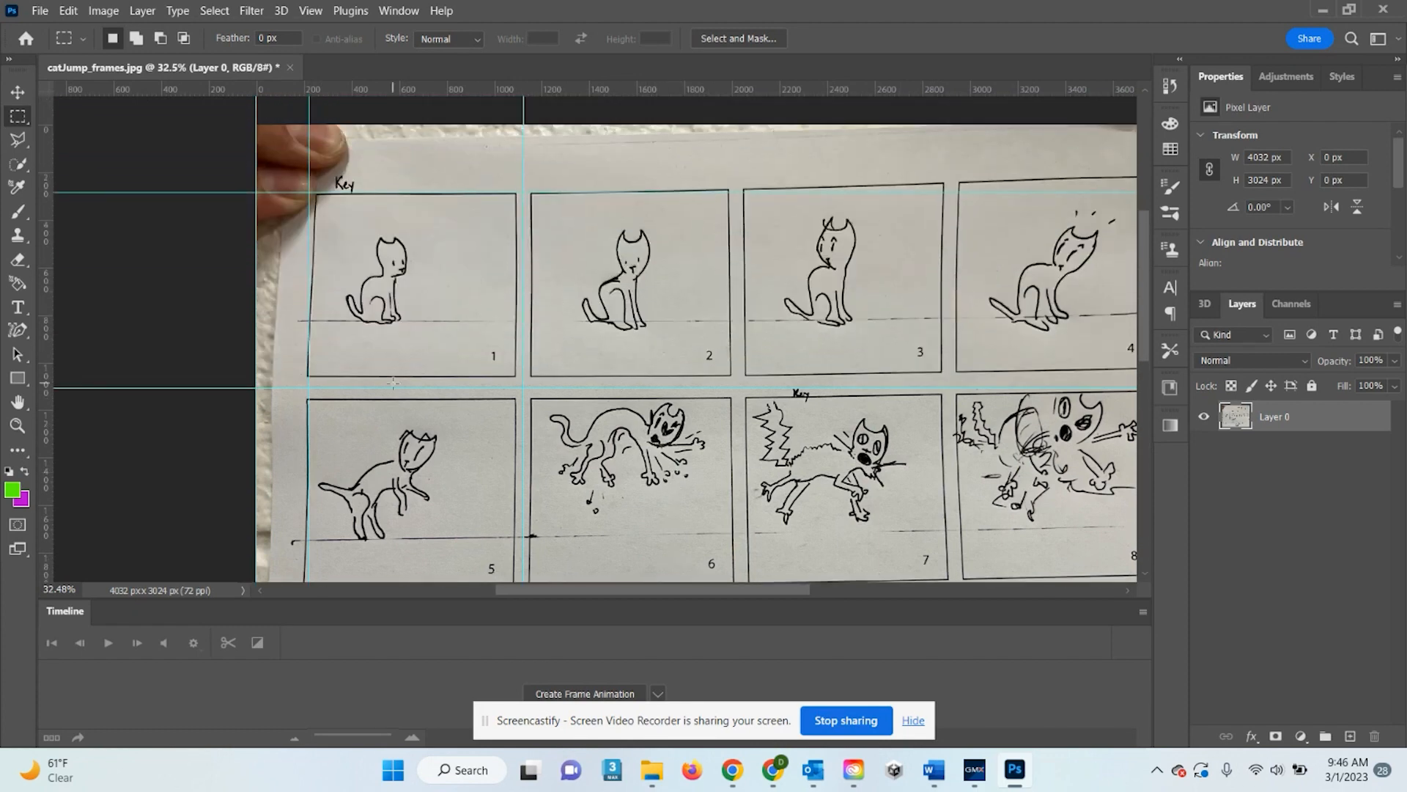
left_click_drag(309, 194, 522, 380)
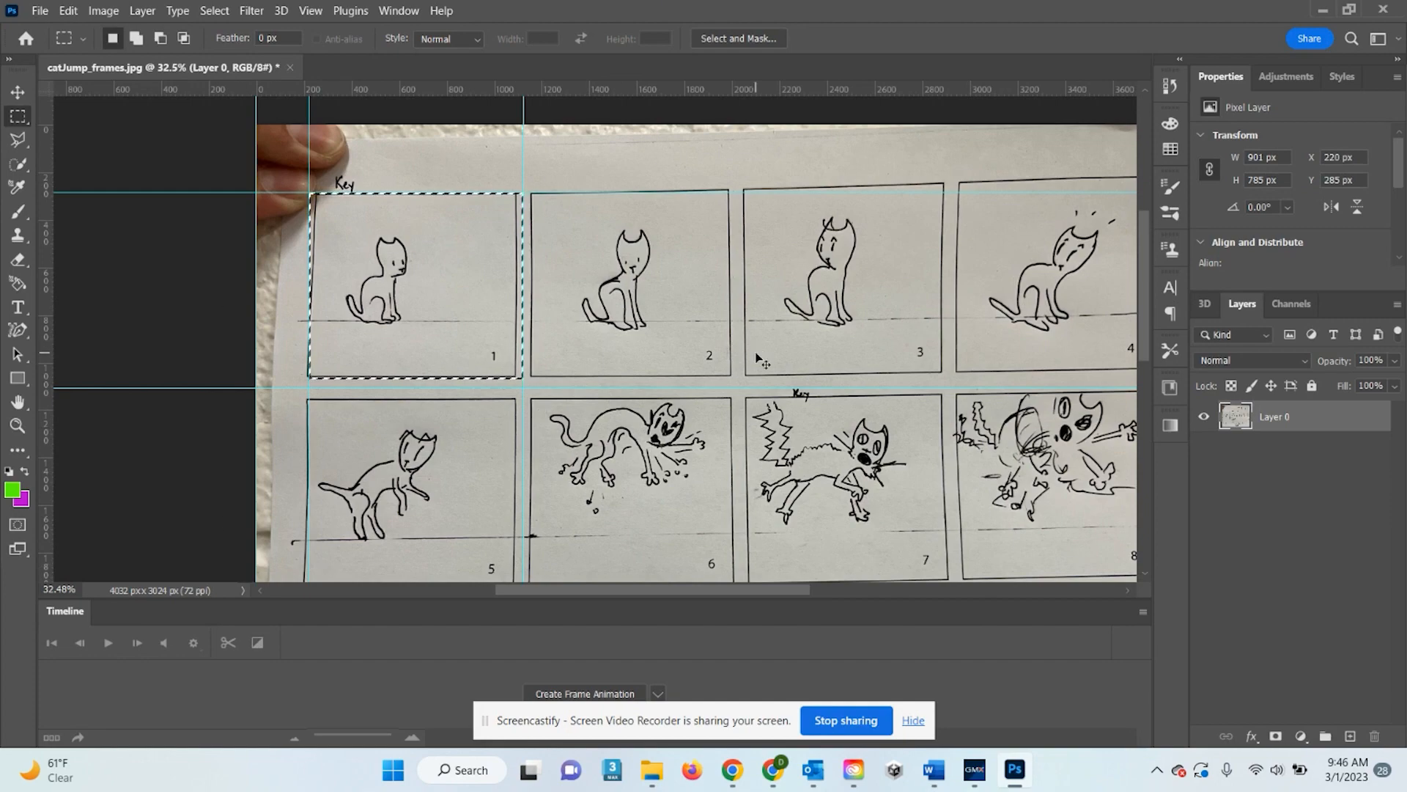
Copy frame 1 and create a new 1000 × 1000 px document
key("ctrl+c")
key("ctrl+n")
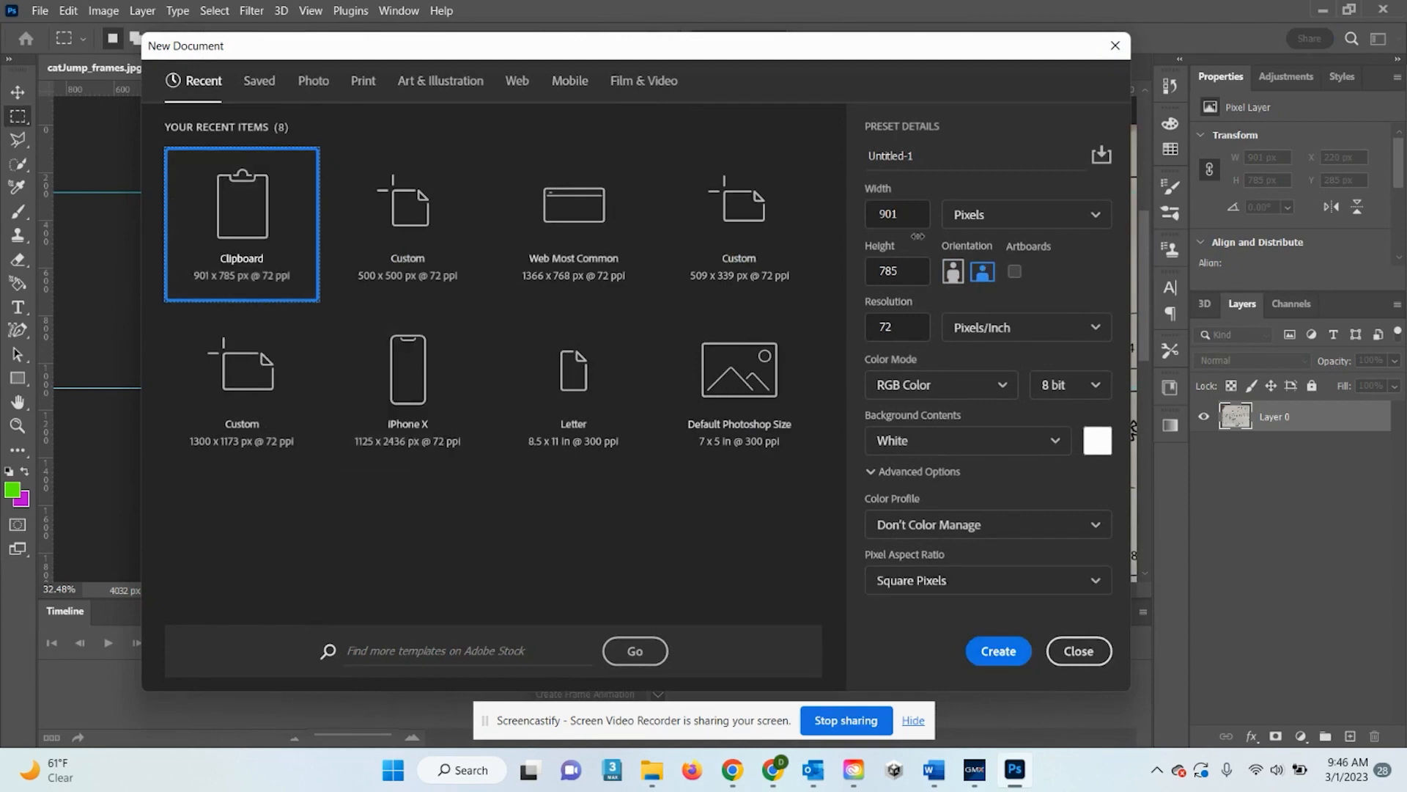
left_click(892, 214)
type("1000")
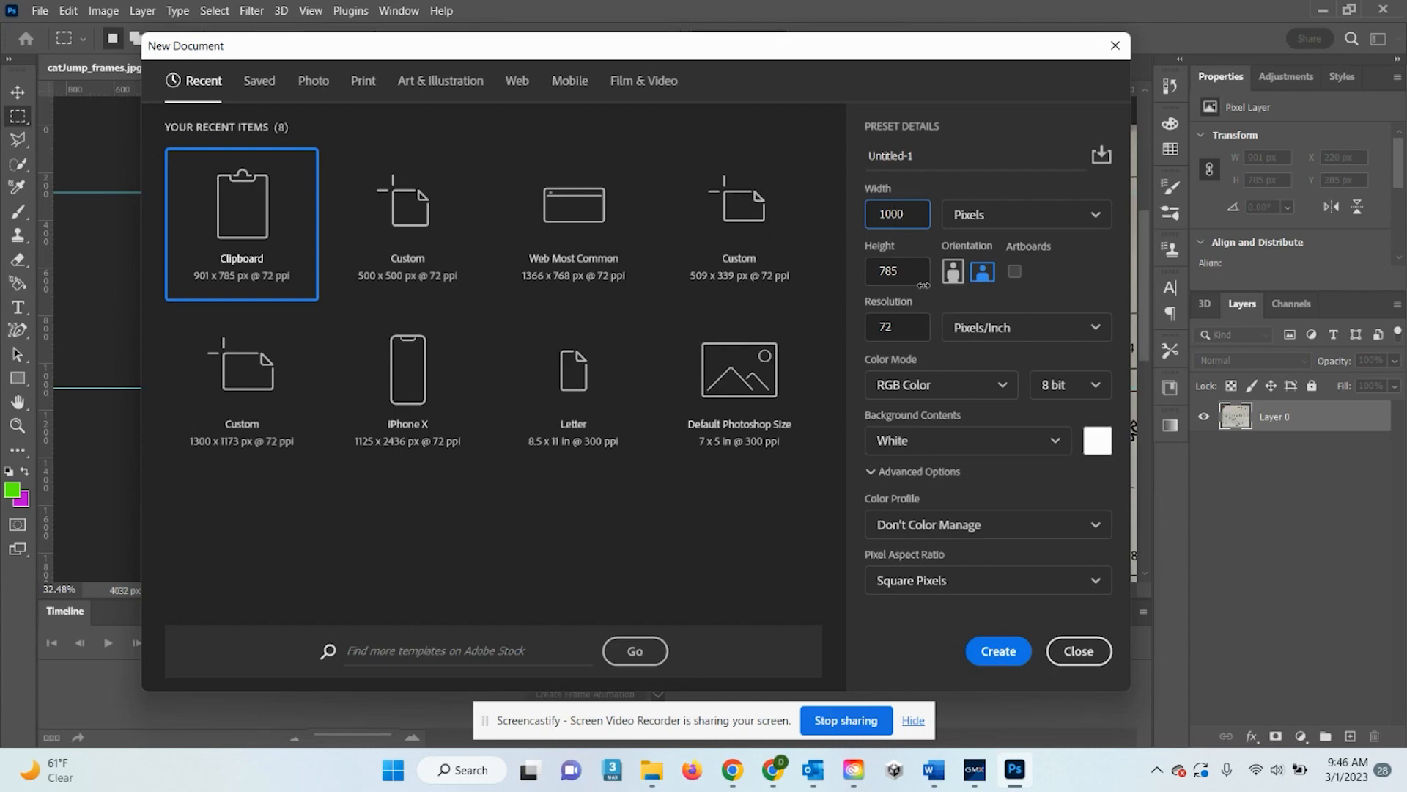
key("Tab")
type("1000")
left_click(986, 651)
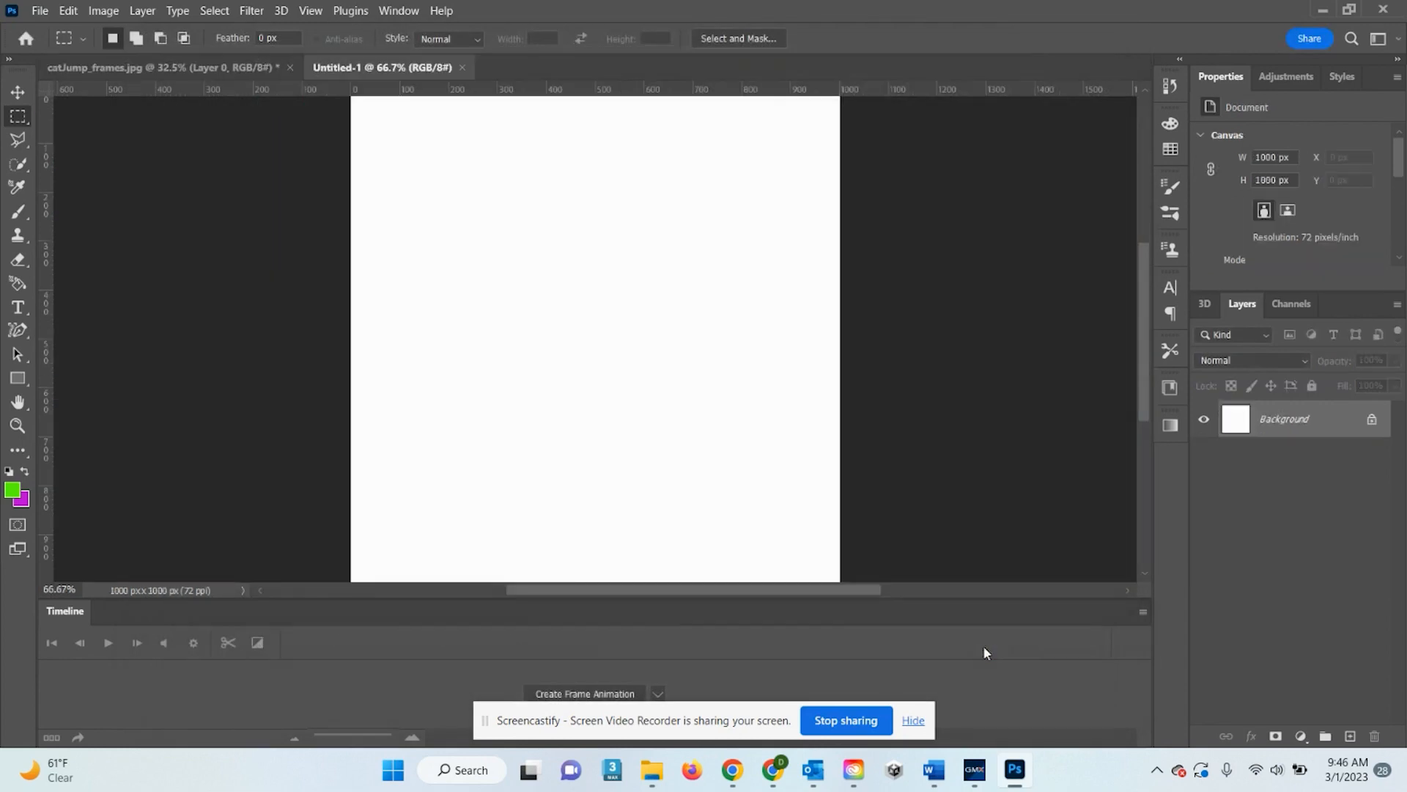
Paste frame 1 into the new document and name its layer 'frame 1'
scroll(757, 343, "down", 2)
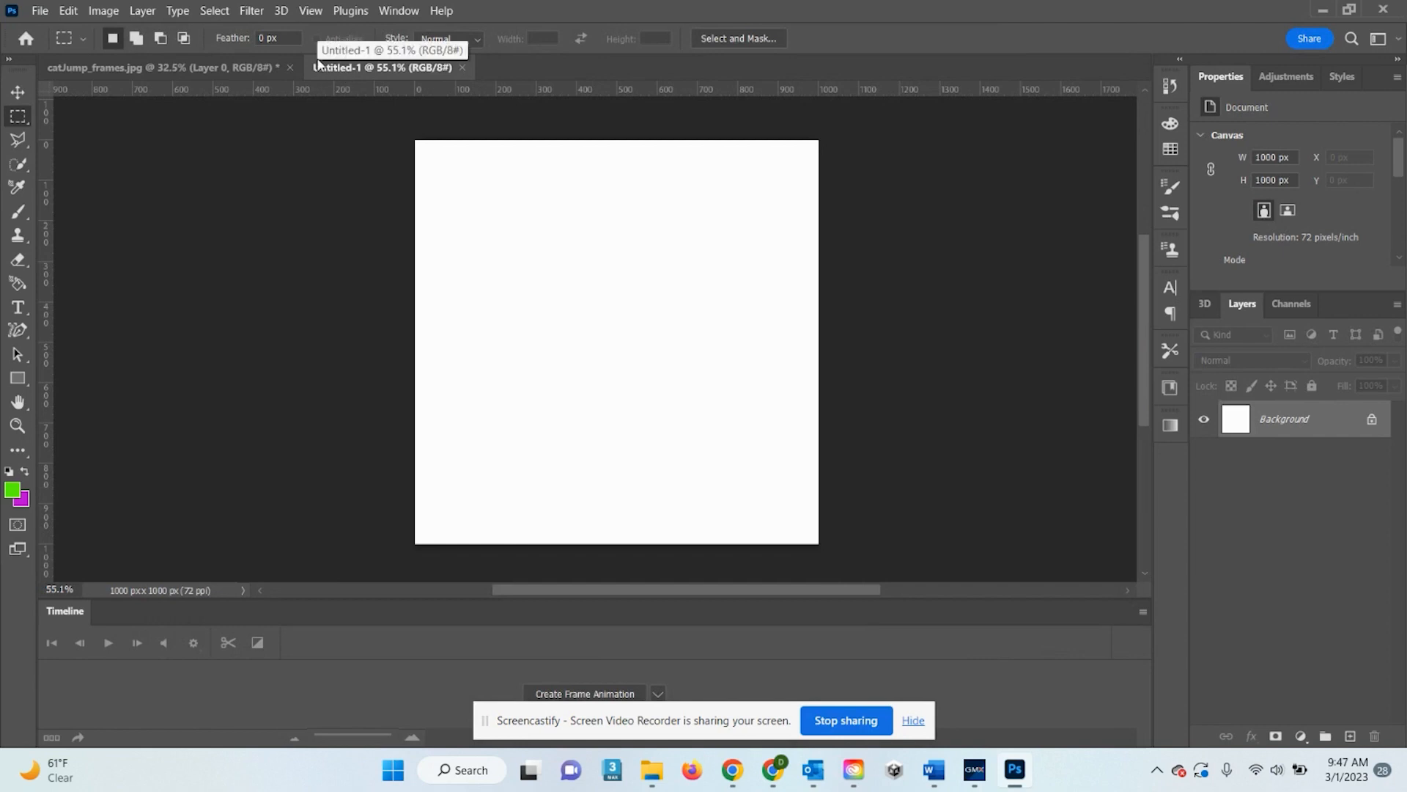
key("ctrl+v")
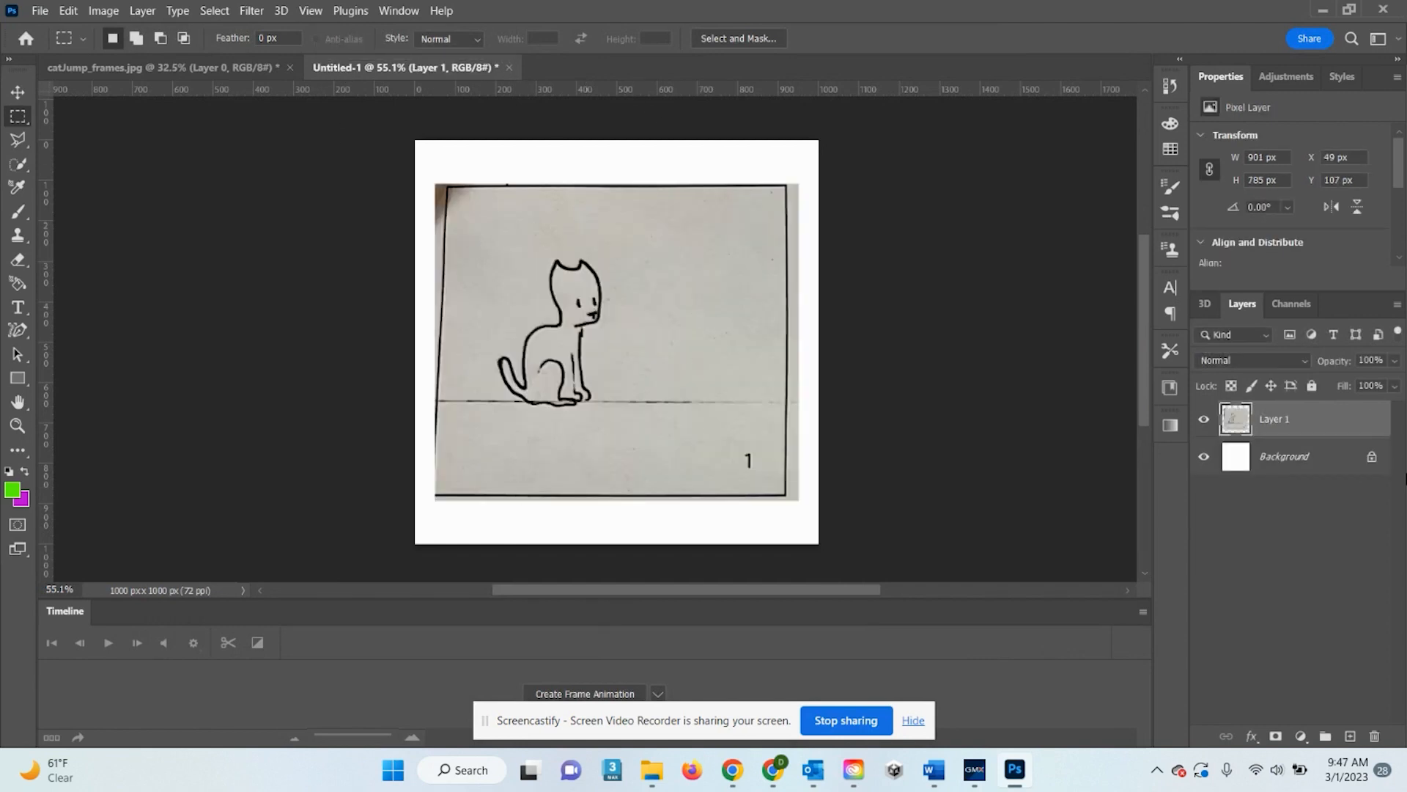
double_click(1279, 420)
type("frame")
key("Return")
double_click(1279, 422)
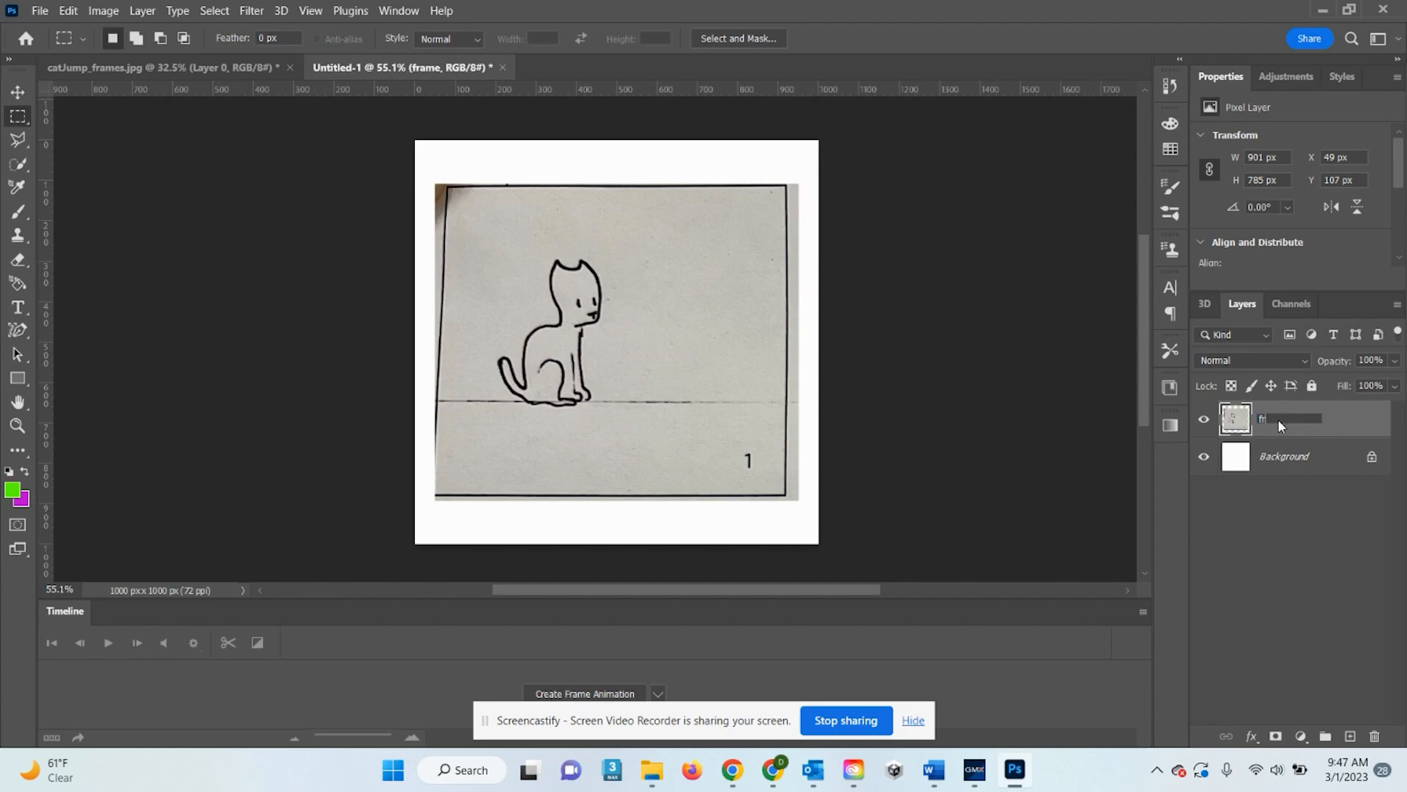
type("1")
key("Return")
left_click(229, 68)
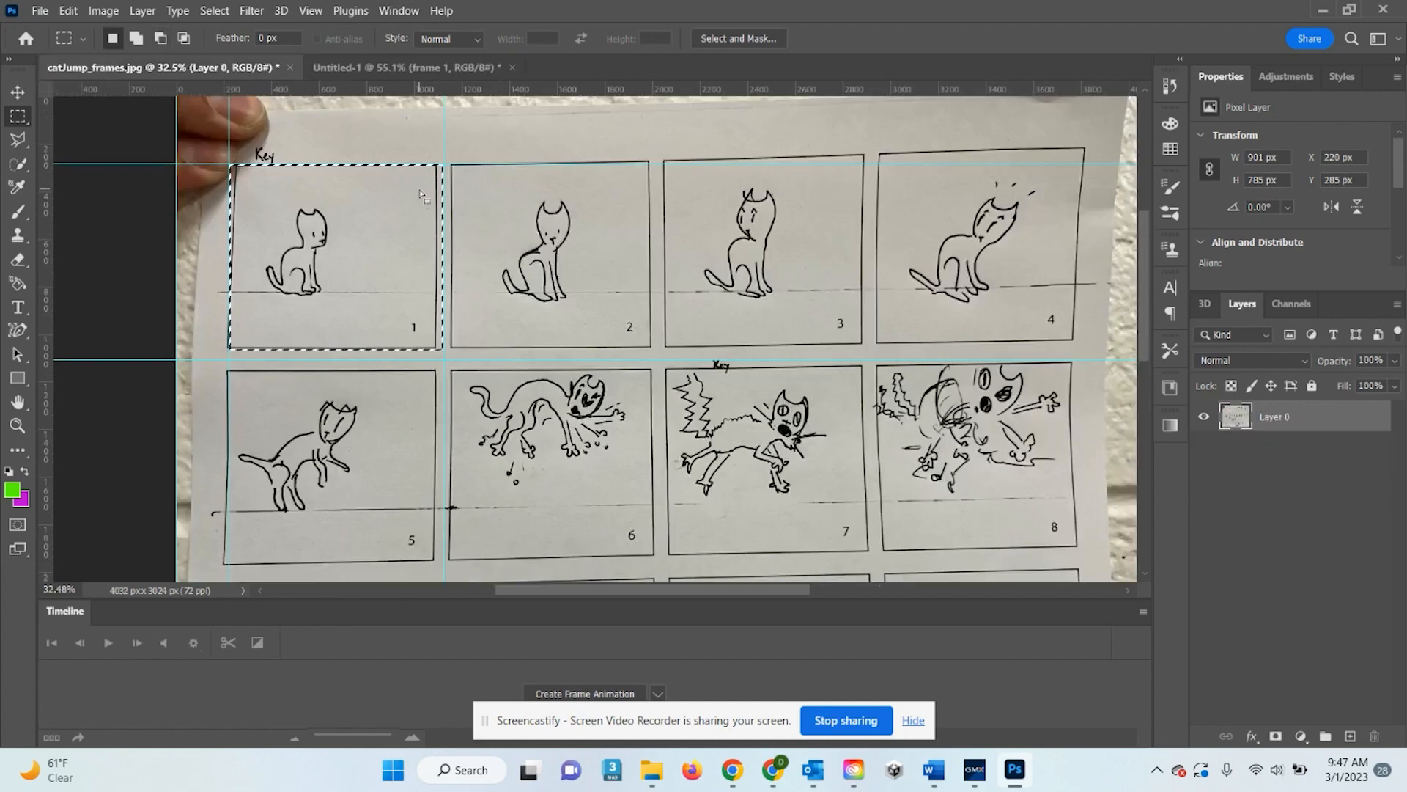
Paste storyboard frames 2 and 3 into Untitled-1 as new layers
left_click_drag(373, 214, 587, 215)
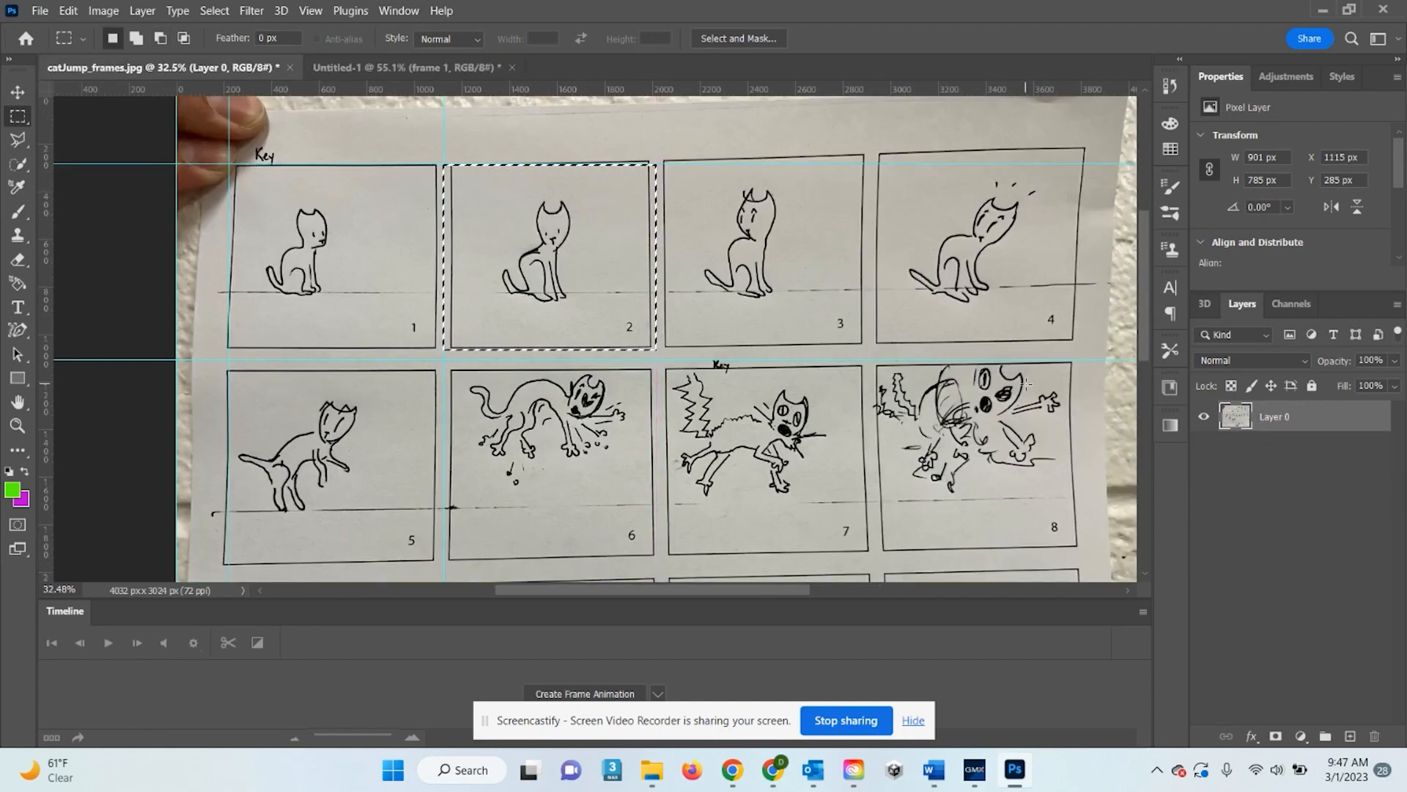
left_click(403, 66)
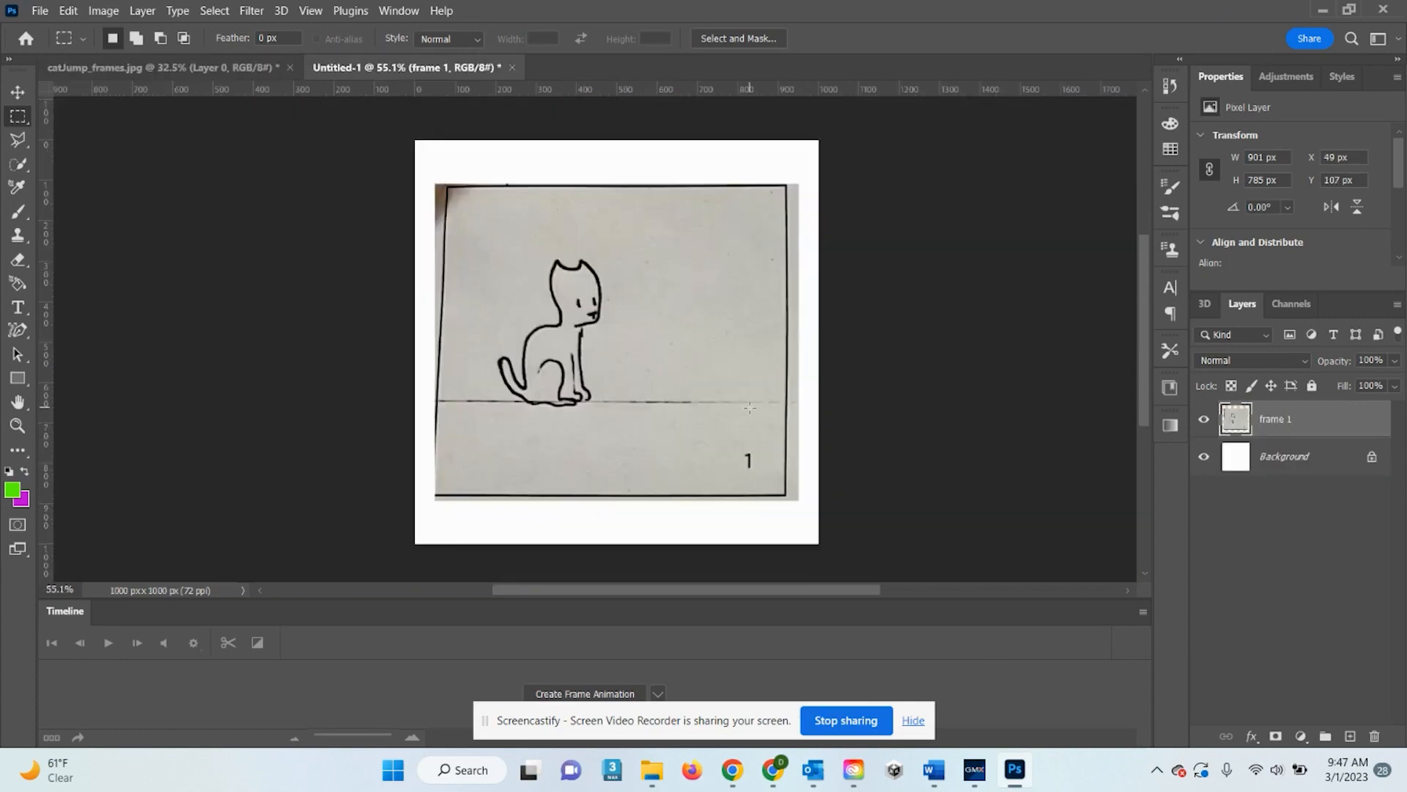
key("ctrl+v")
left_click(192, 67)
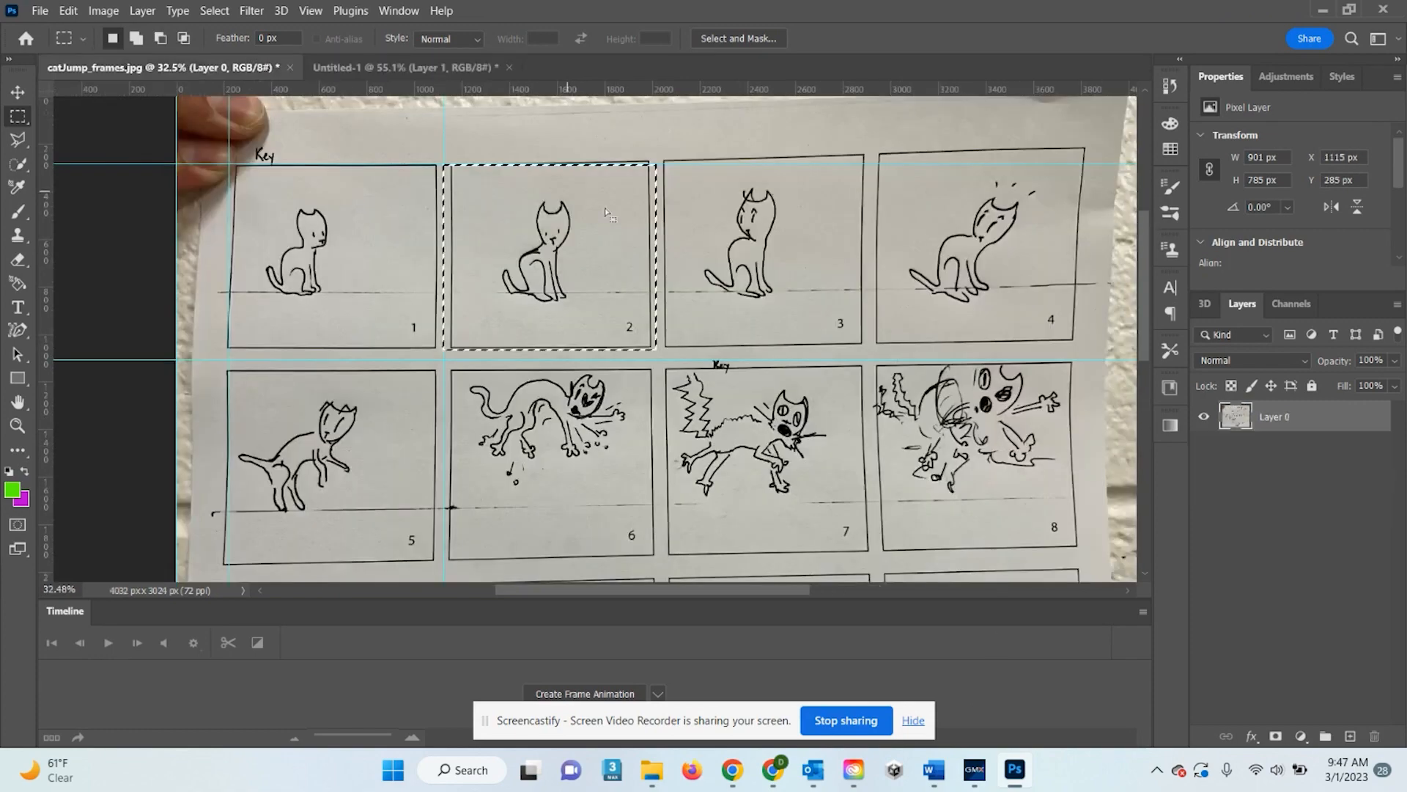
left_click_drag(585, 261, 806, 272)
left_click(469, 68)
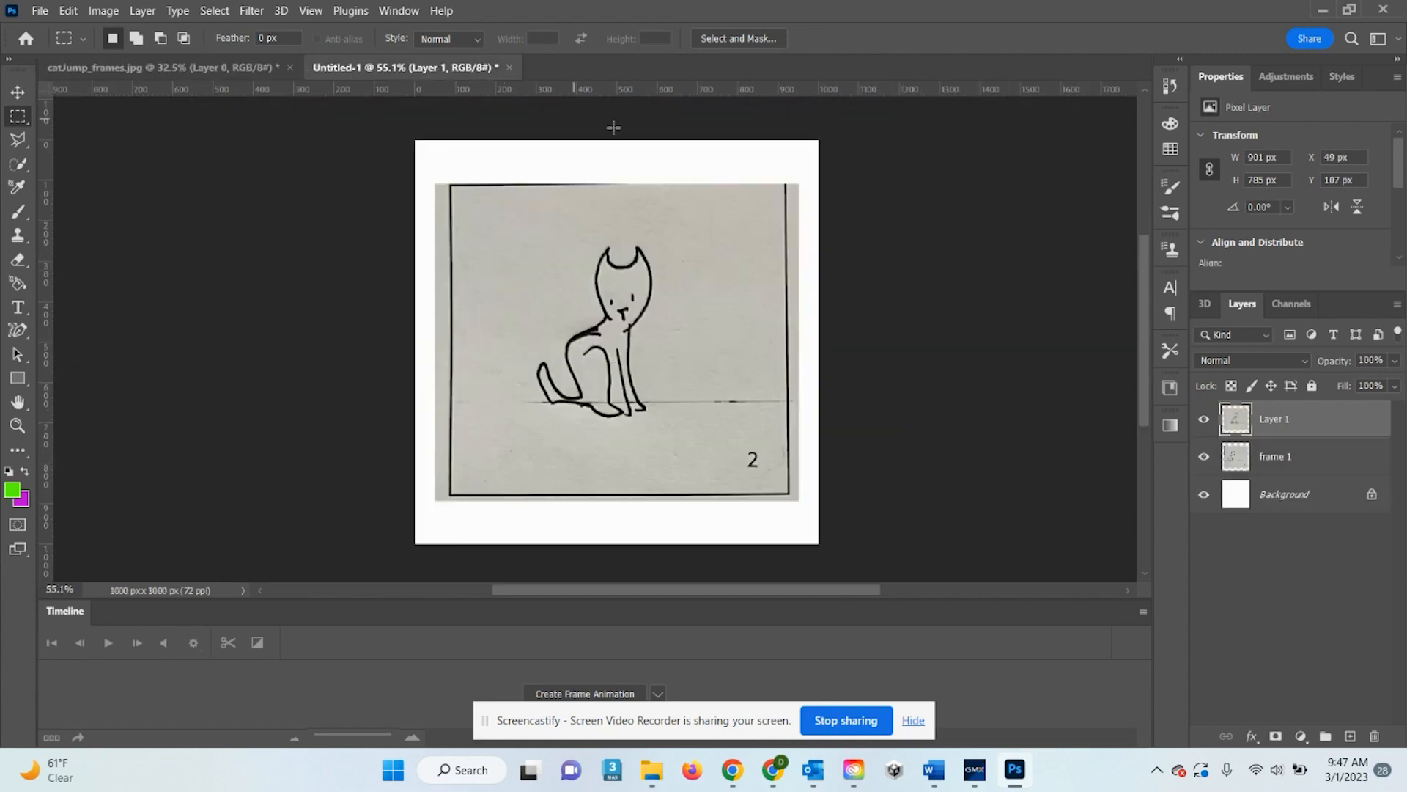
key("ctrl+v")
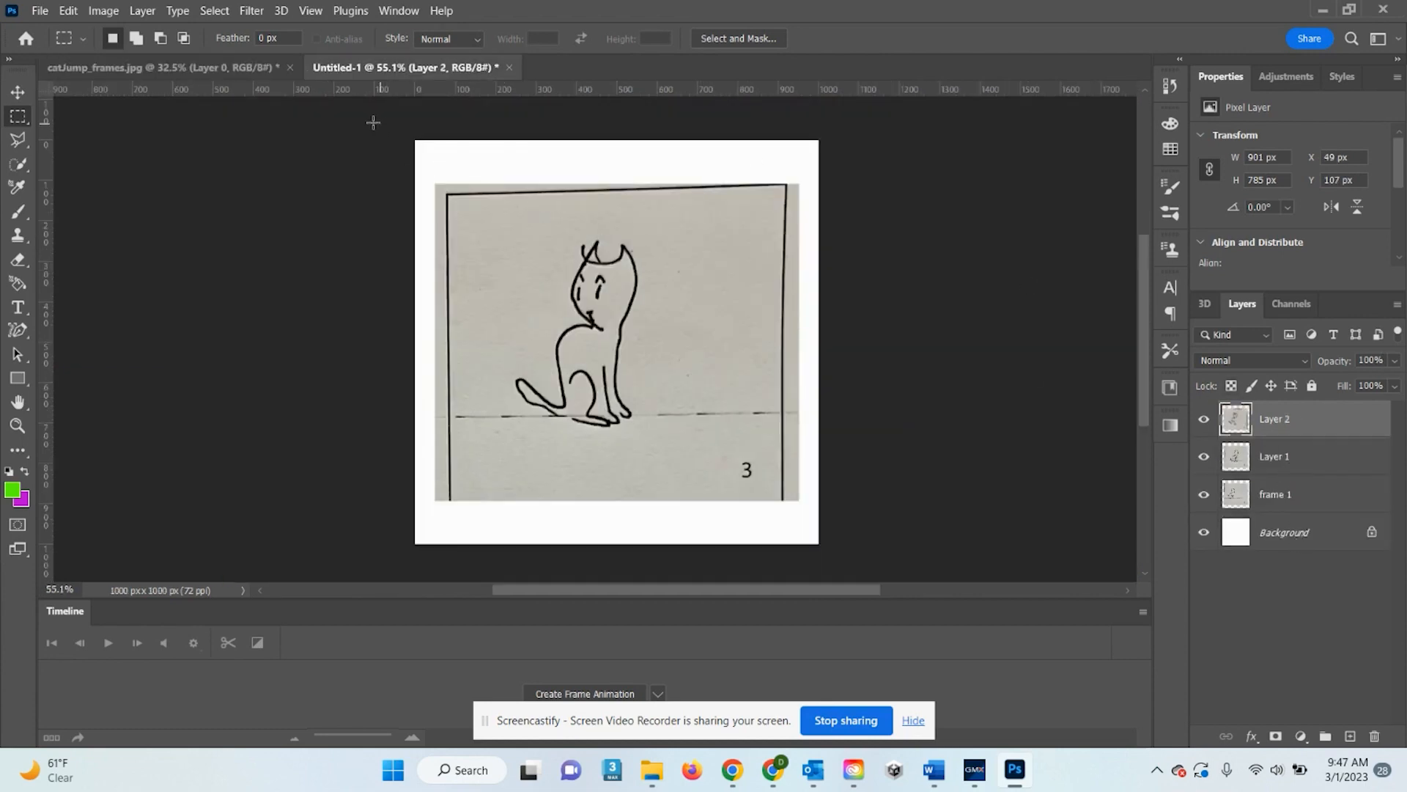
Copy frames 4 and 5 from the storyboard and paste each into Untitled-1 as layers
left_click(228, 67)
left_click_drag(847, 262, 1010, 259)
left_click(501, 69)
key("ctrl+v")
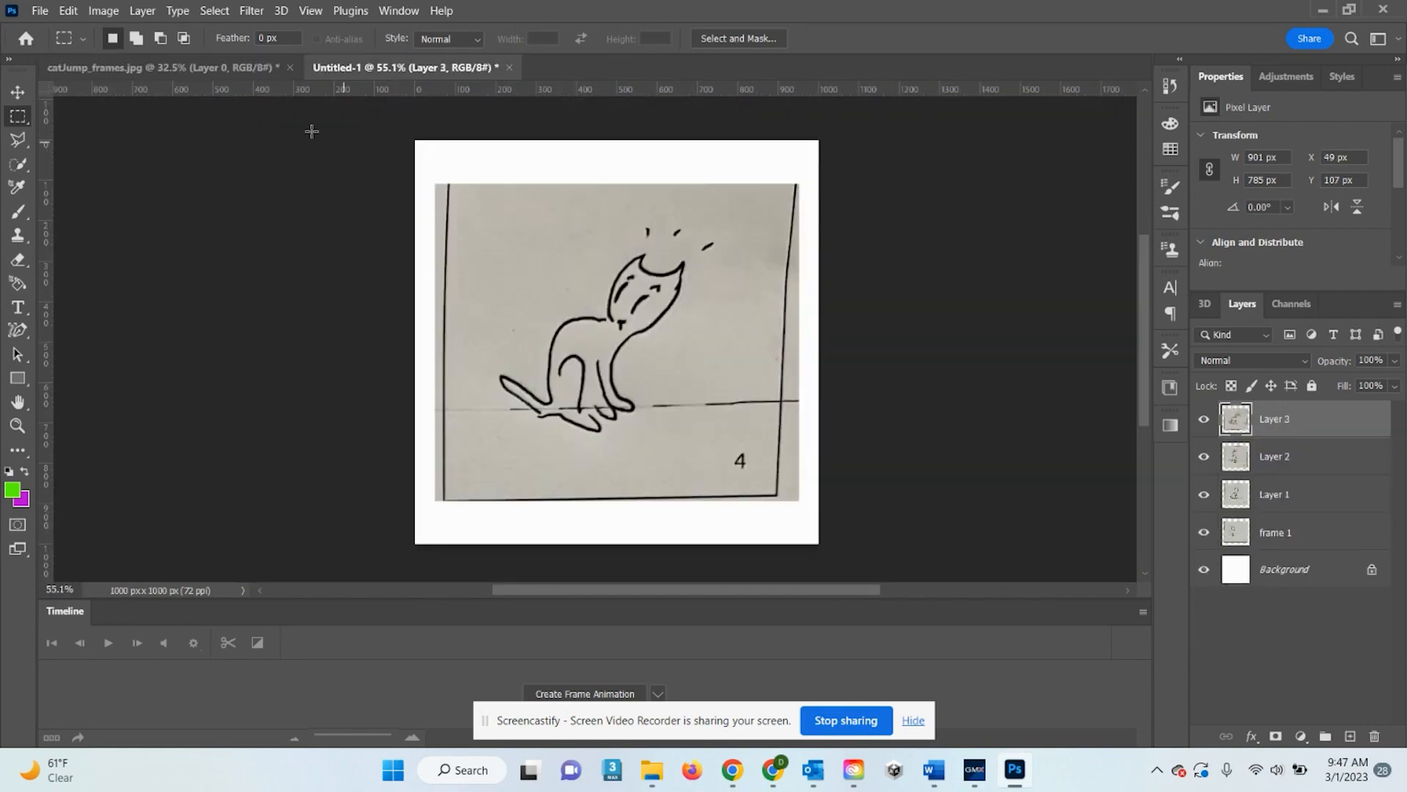
left_click(181, 66)
left_click_drag(991, 268, 341, 473)
key("Down")
key("Down")
key("Down")
key("Down")
key("Down")
key("Down")
key("Down")
key("Down")
key("Down")
key("Down")
key("Down")
key("Down")
key("Down")
key("Down")
key("Down")
key("Down")
key("Down")
key("Down")
key("Down")
key("Down")
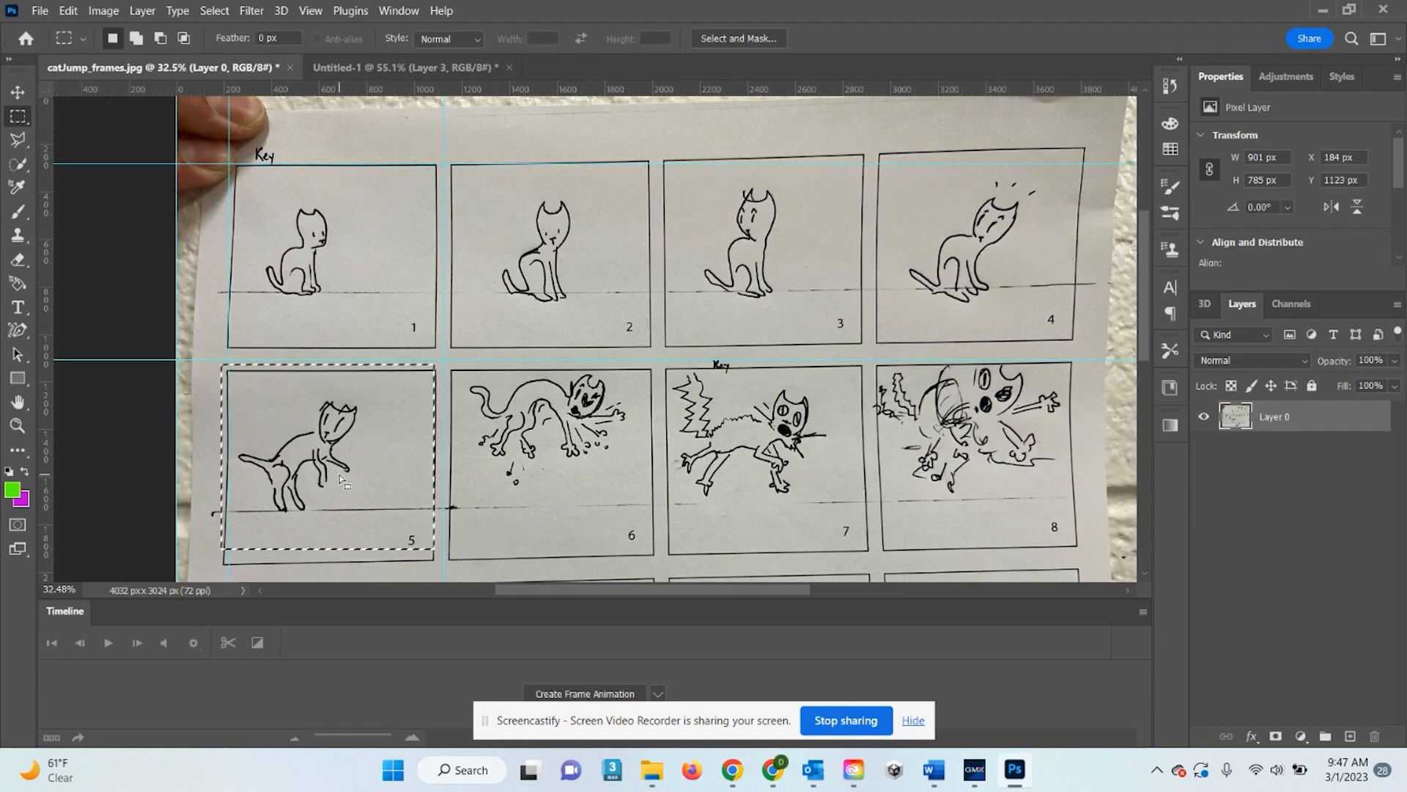
key("Right")
key("Right")
key("Right")
key("Right")
key("Right")
key("Right")
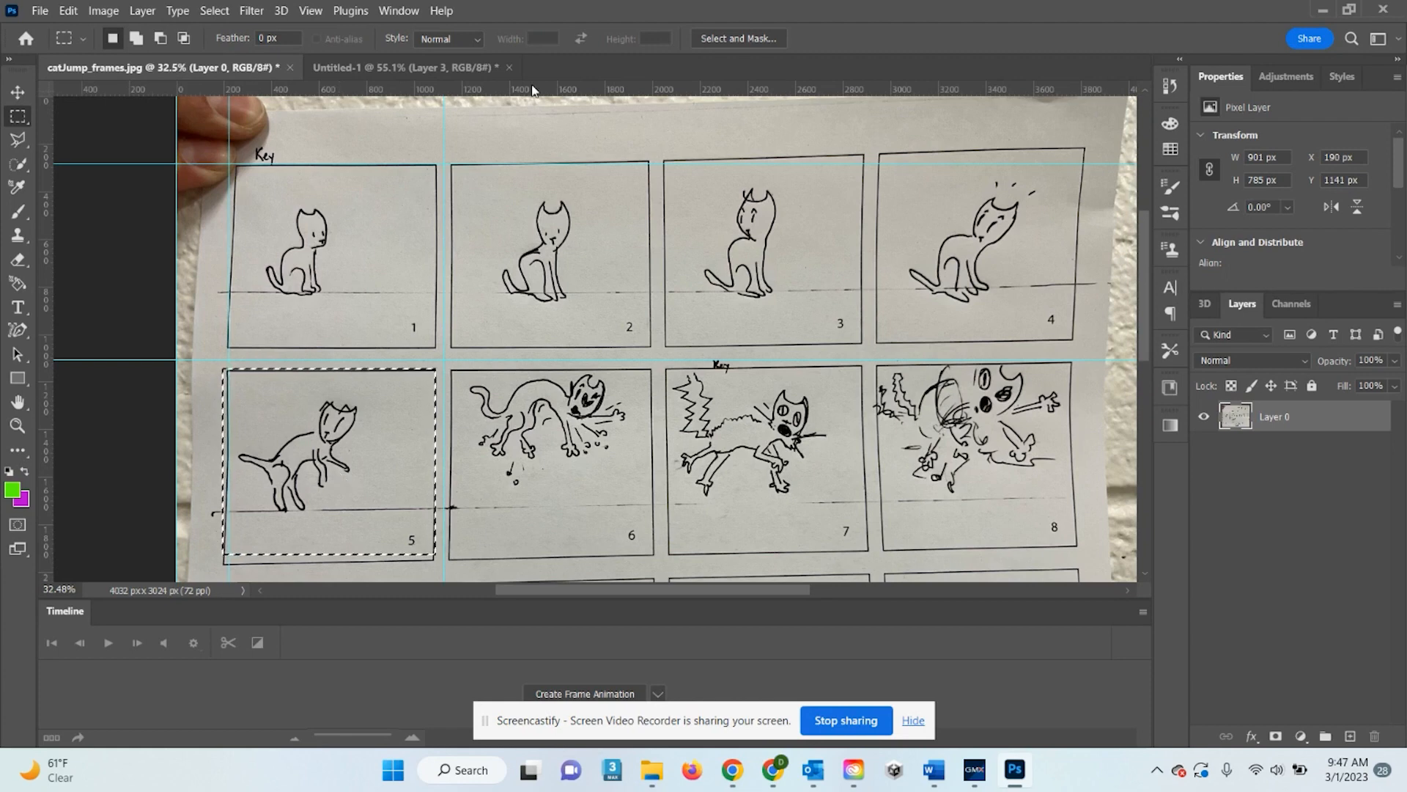
key("ctrl+c")
left_click(462, 66)
key("ctrl+v")
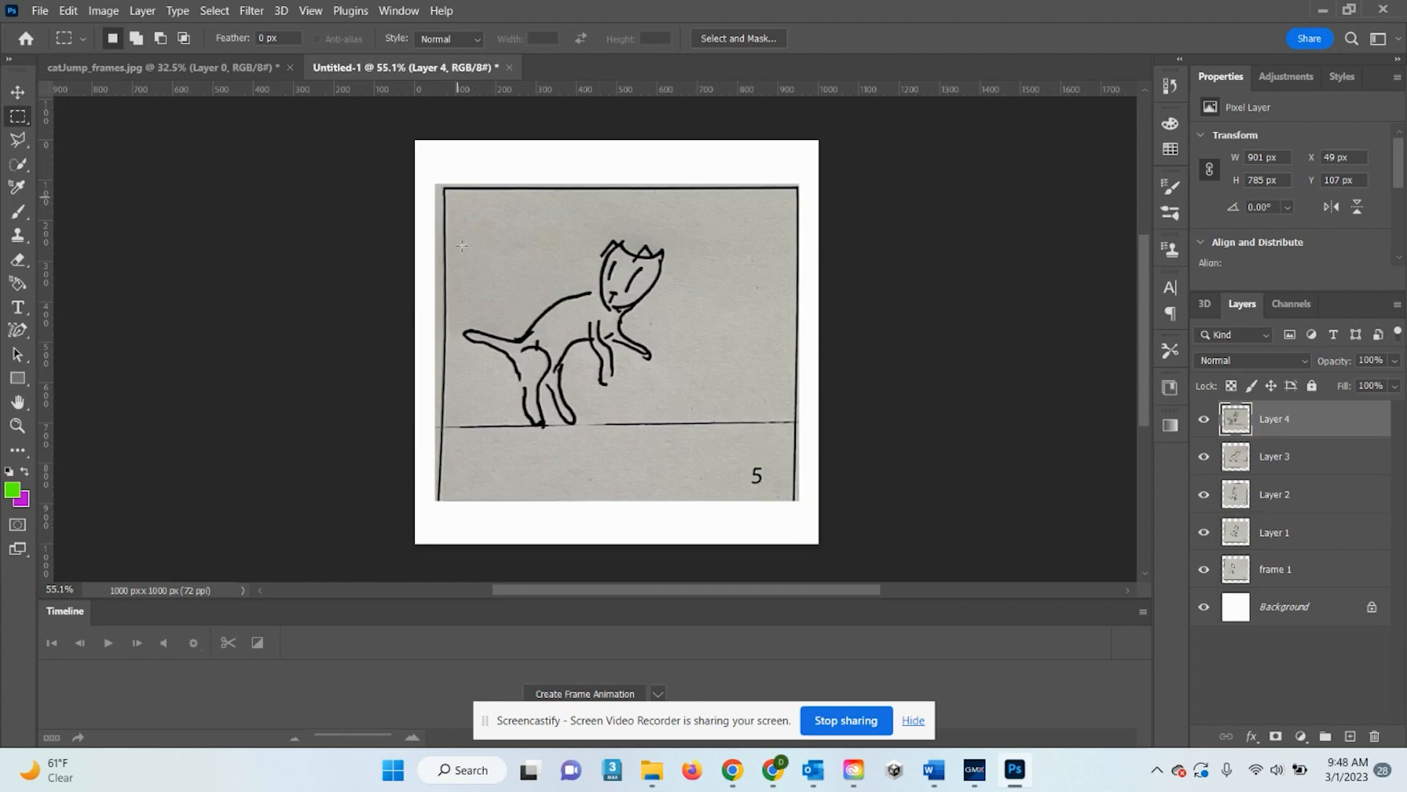
Paste storyboard panels 6 and 8 into Untitled-1 as new layers
left_click(192, 67)
left_click_drag(367, 465, 593, 463)
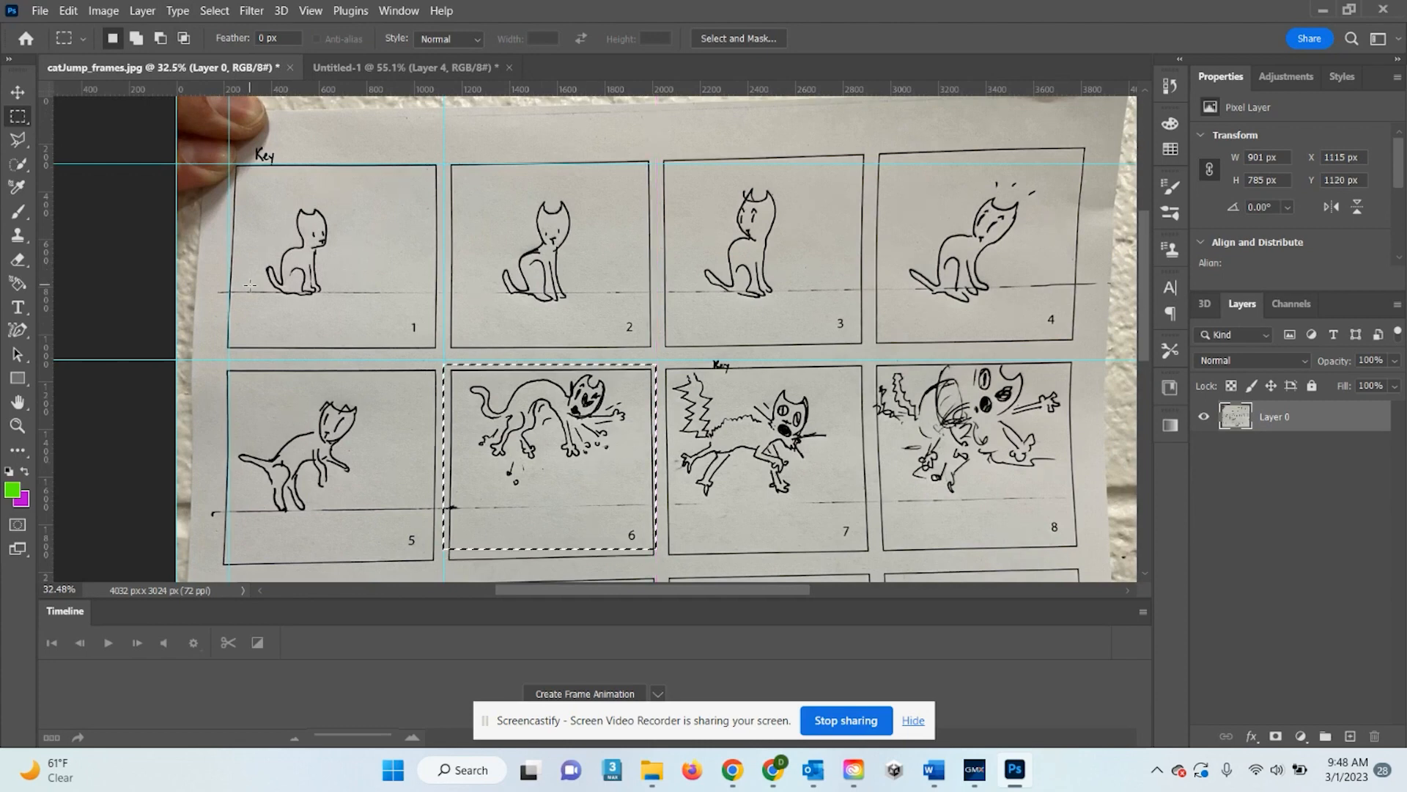
left_click(429, 64)
left_click(275, 67)
left_click(374, 69)
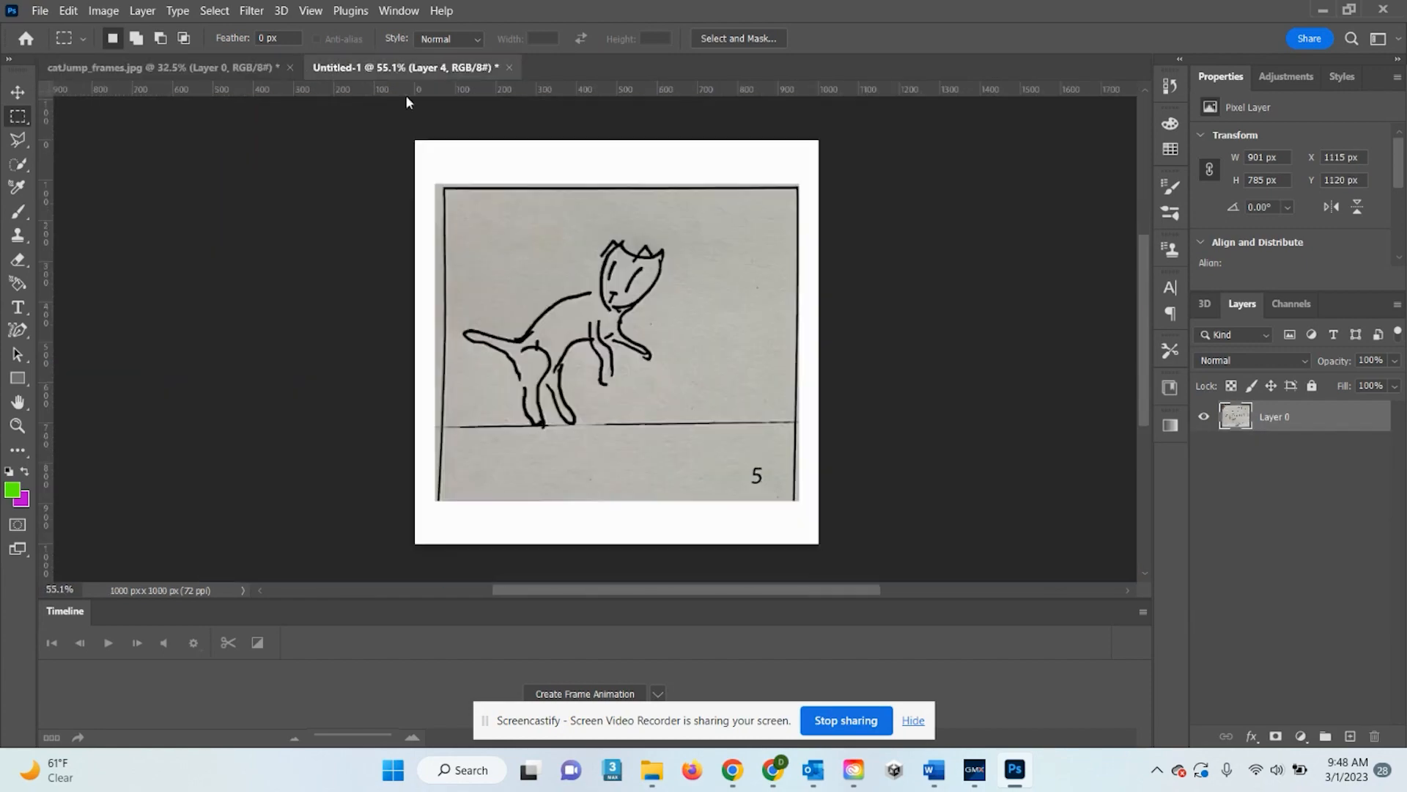
key("ctrl+v")
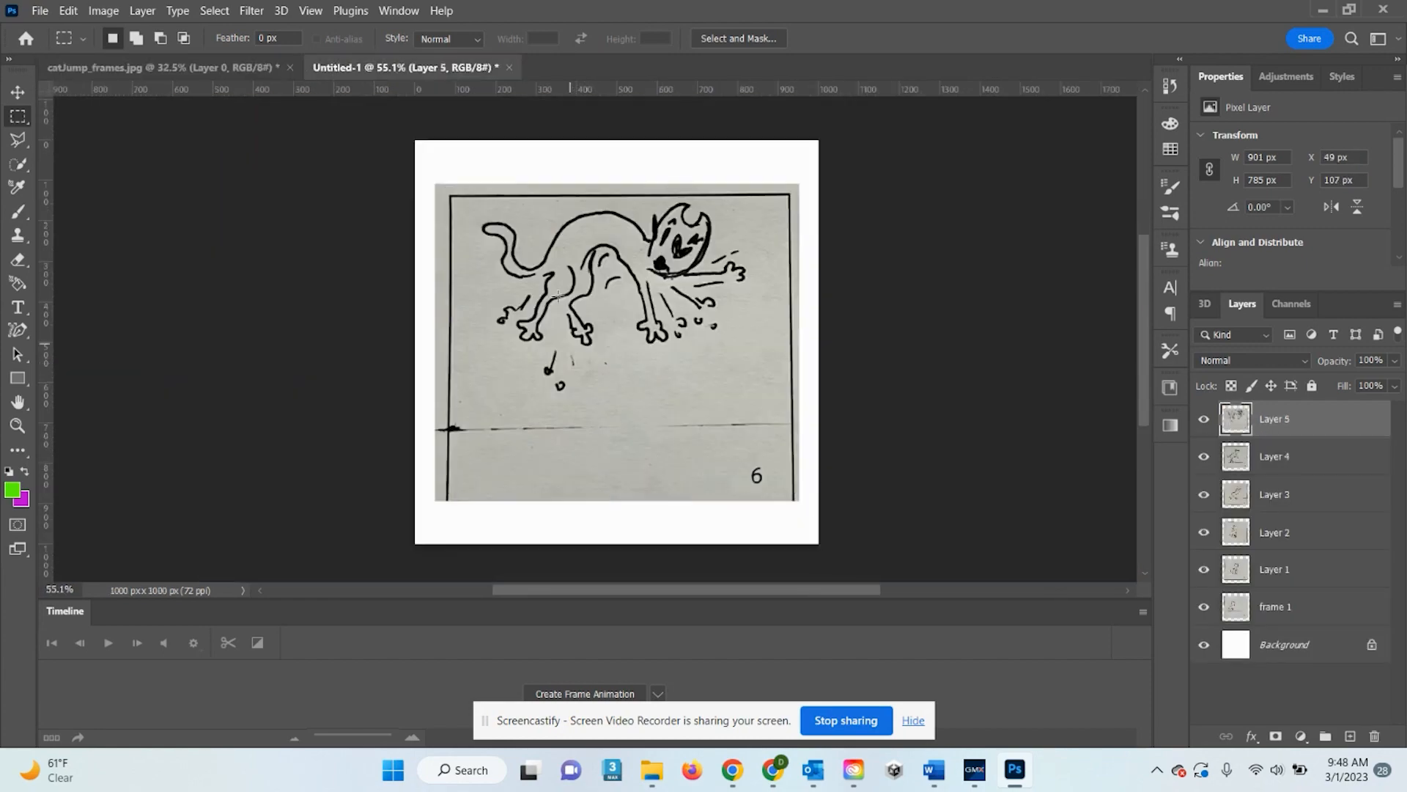
left_click(221, 66)
left_click_drag(518, 460, 942, 466)
left_click(469, 71)
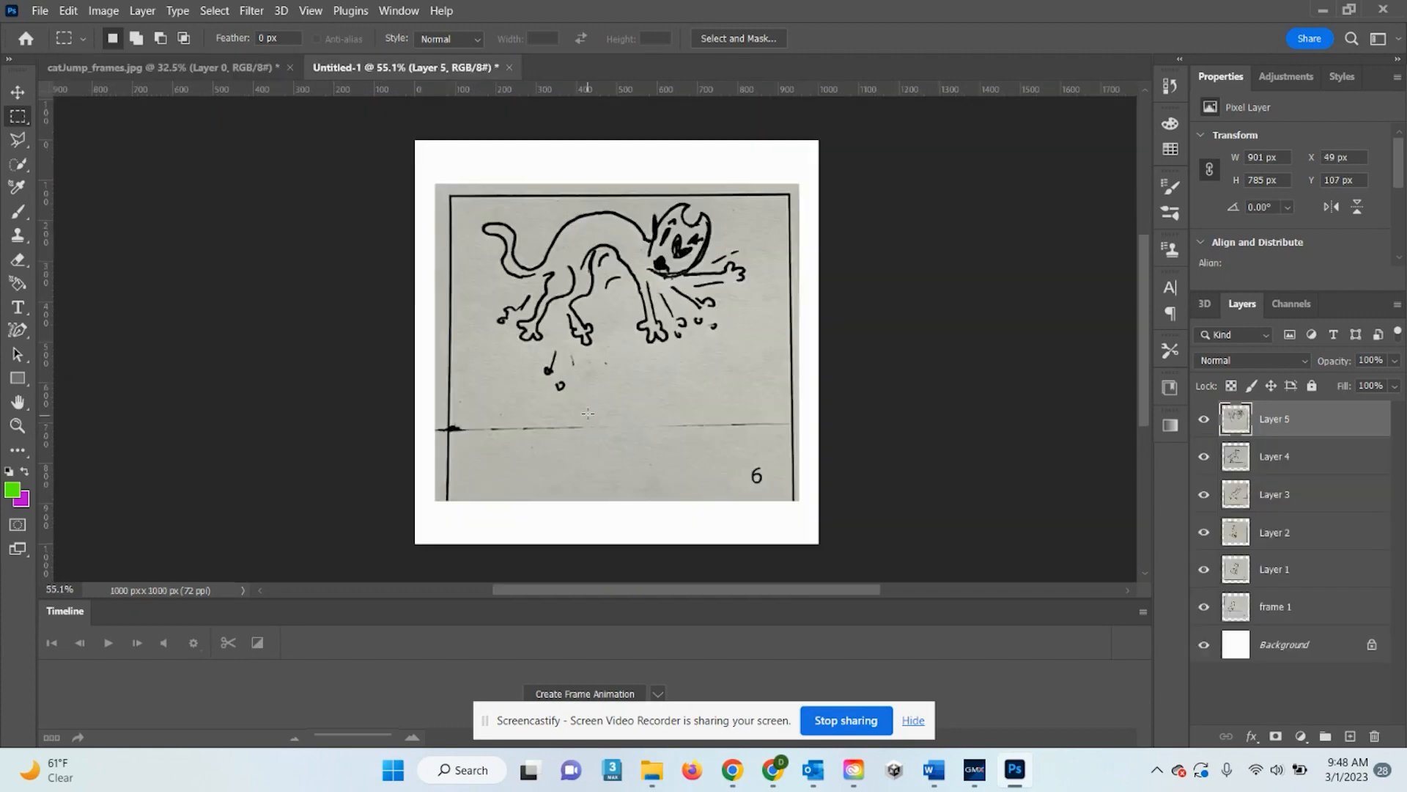
key("ctrl+v")
Paste panels 9 and 10 into Untitled-1 as new layers
left_click(185, 66)
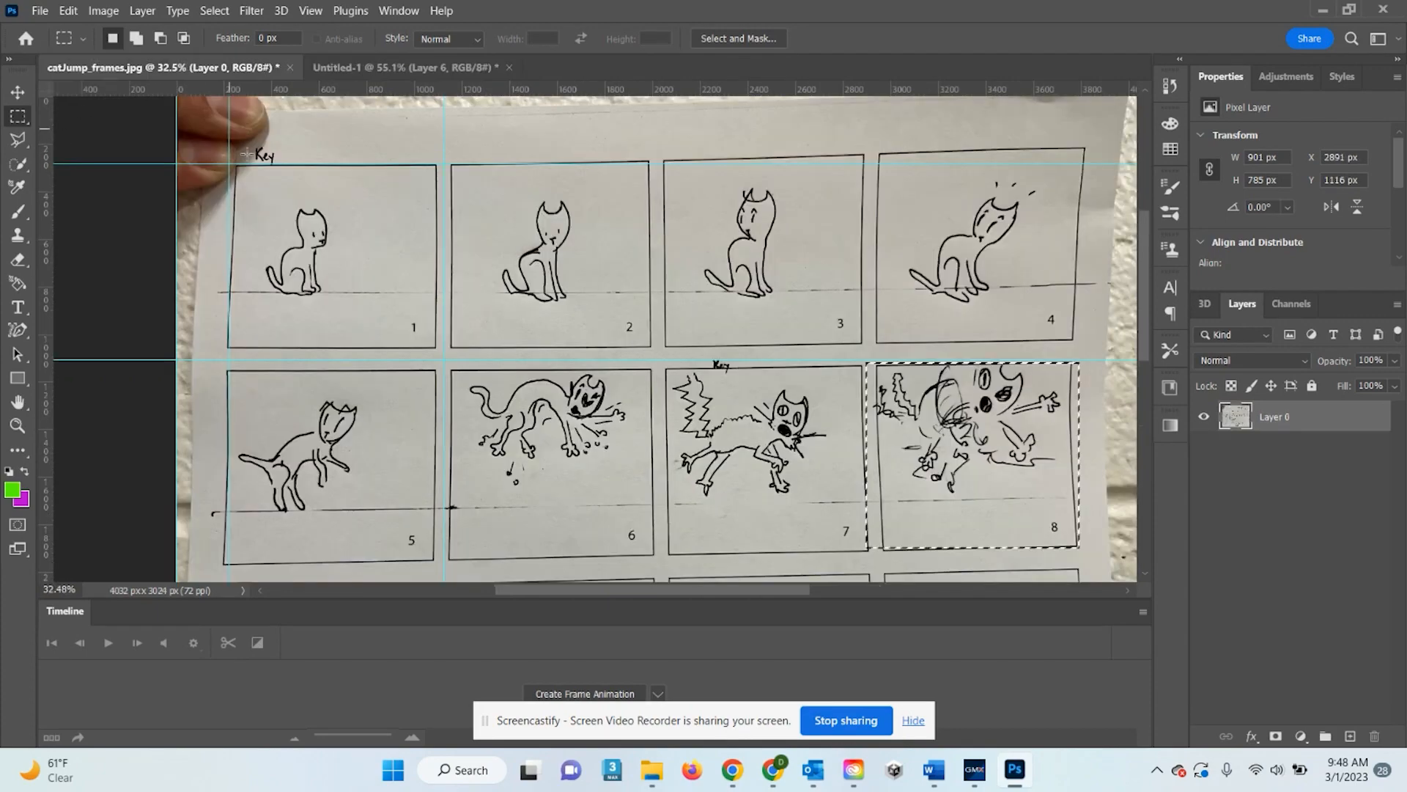
scroll(808, 343, "down", 5)
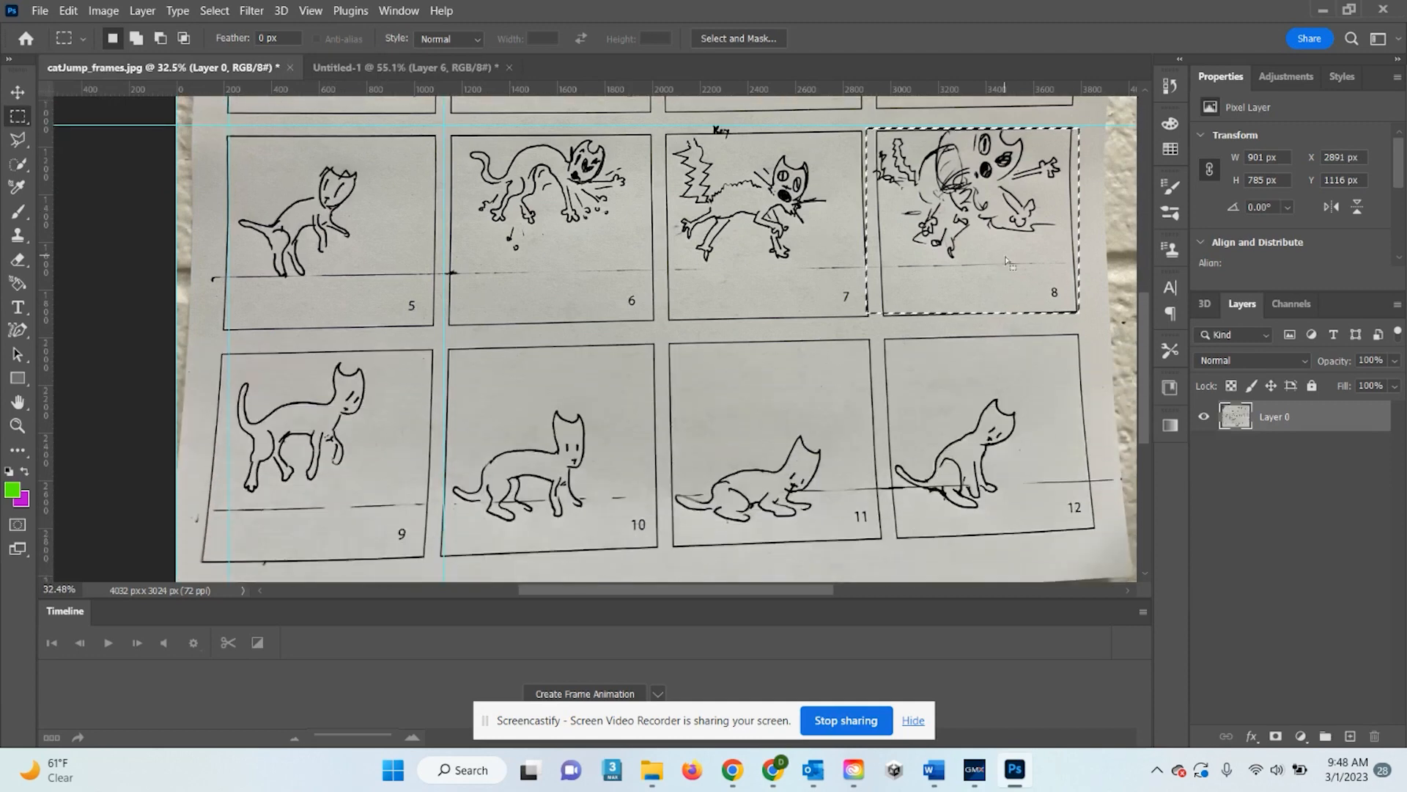
left_click_drag(970, 264, 390, 442)
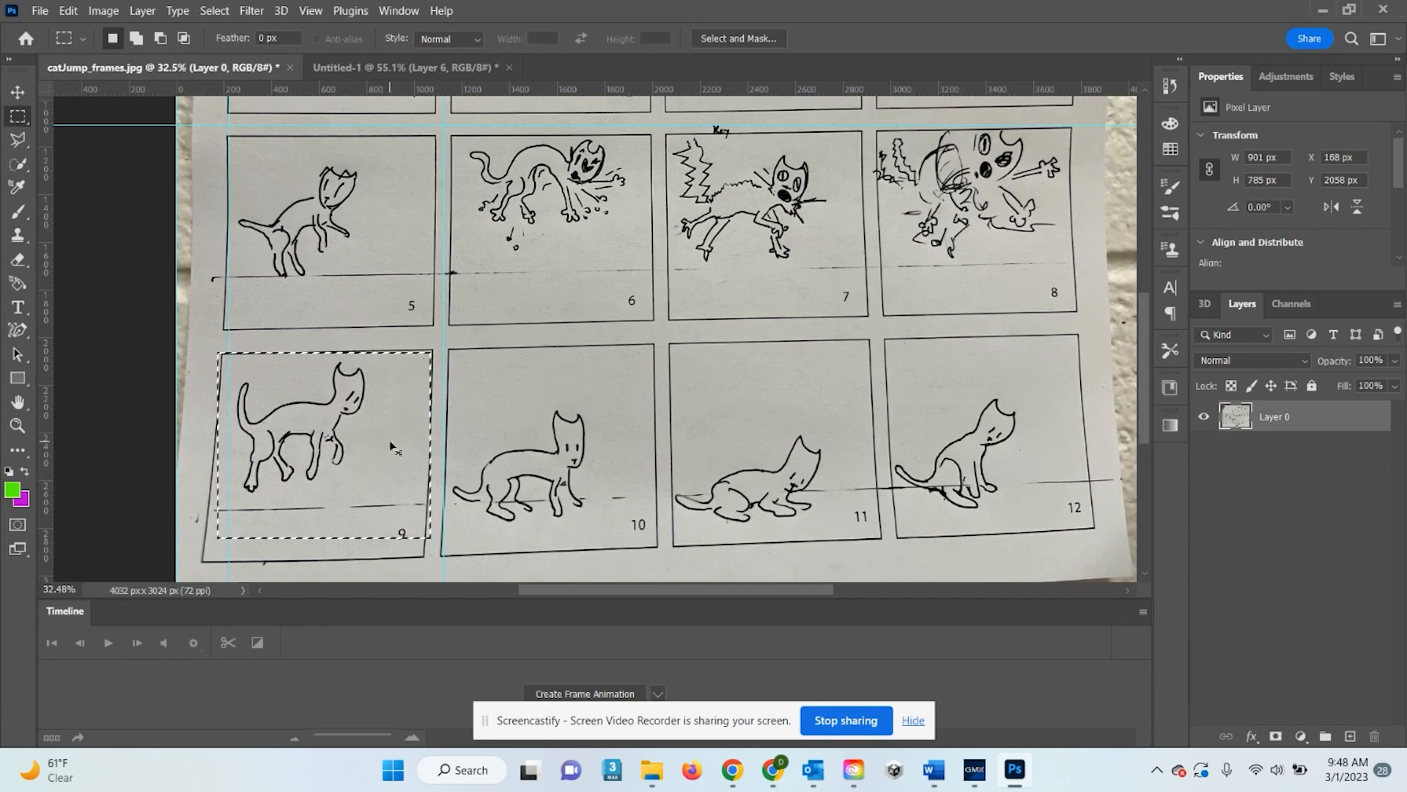
left_click(450, 66)
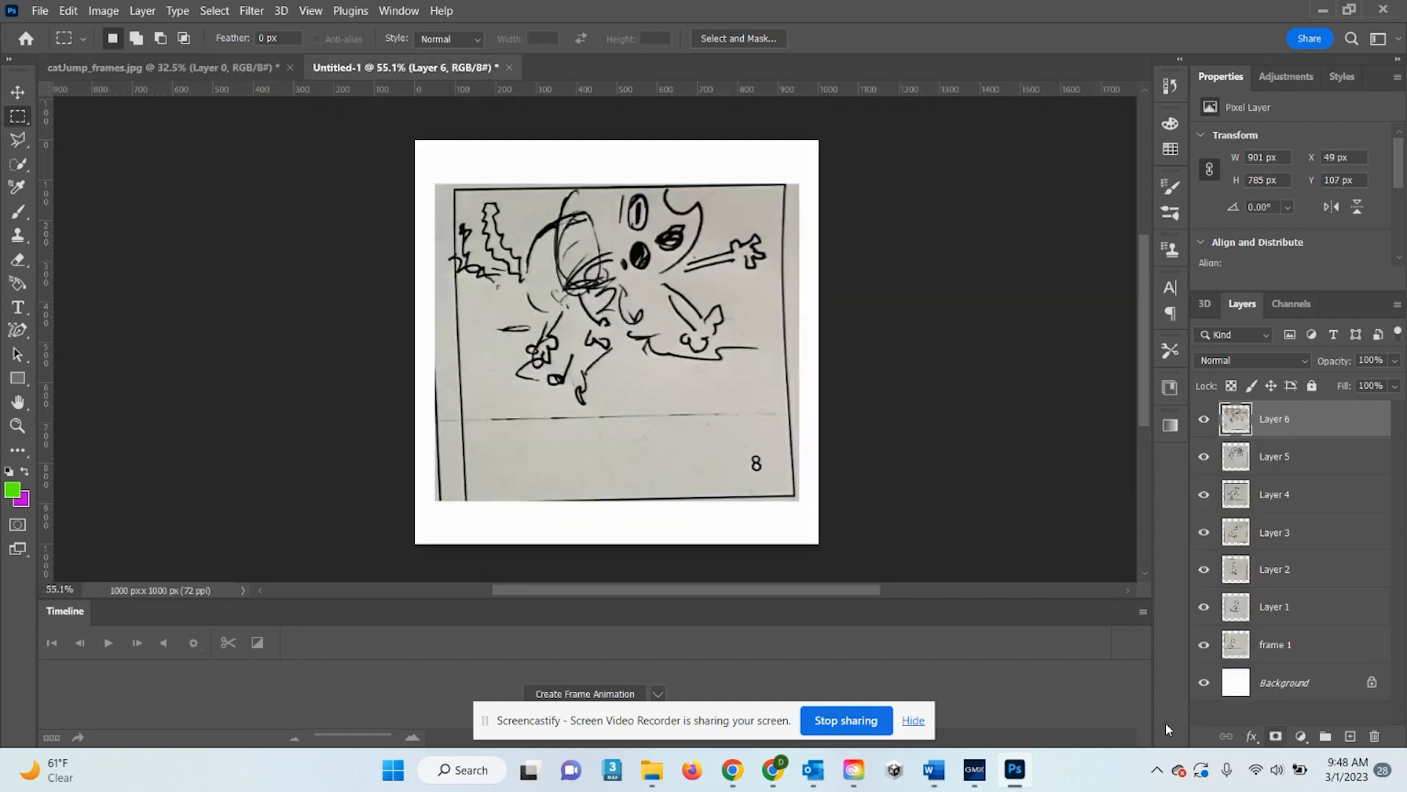
key("ctrl+v")
left_click(264, 66)
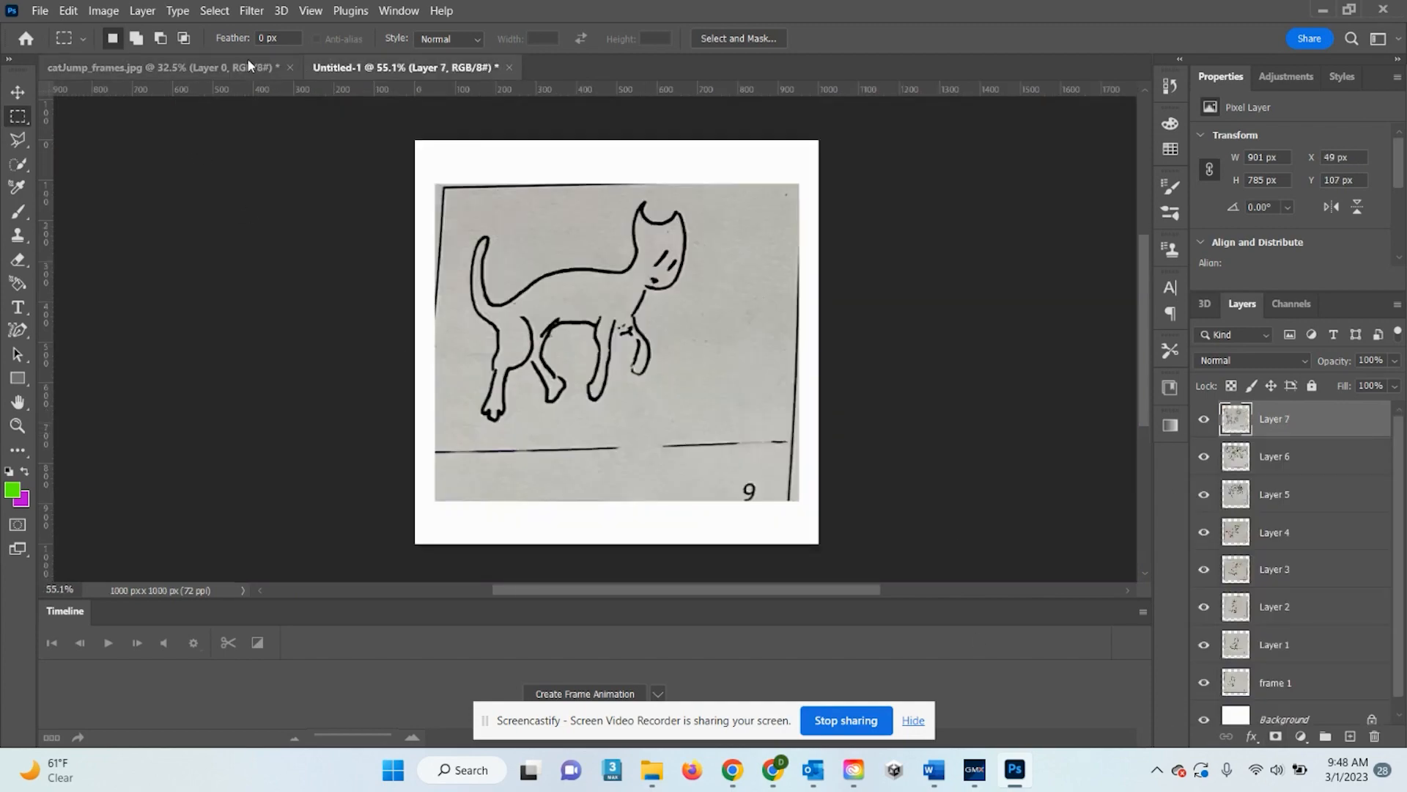
left_click_drag(302, 442, 532, 444)
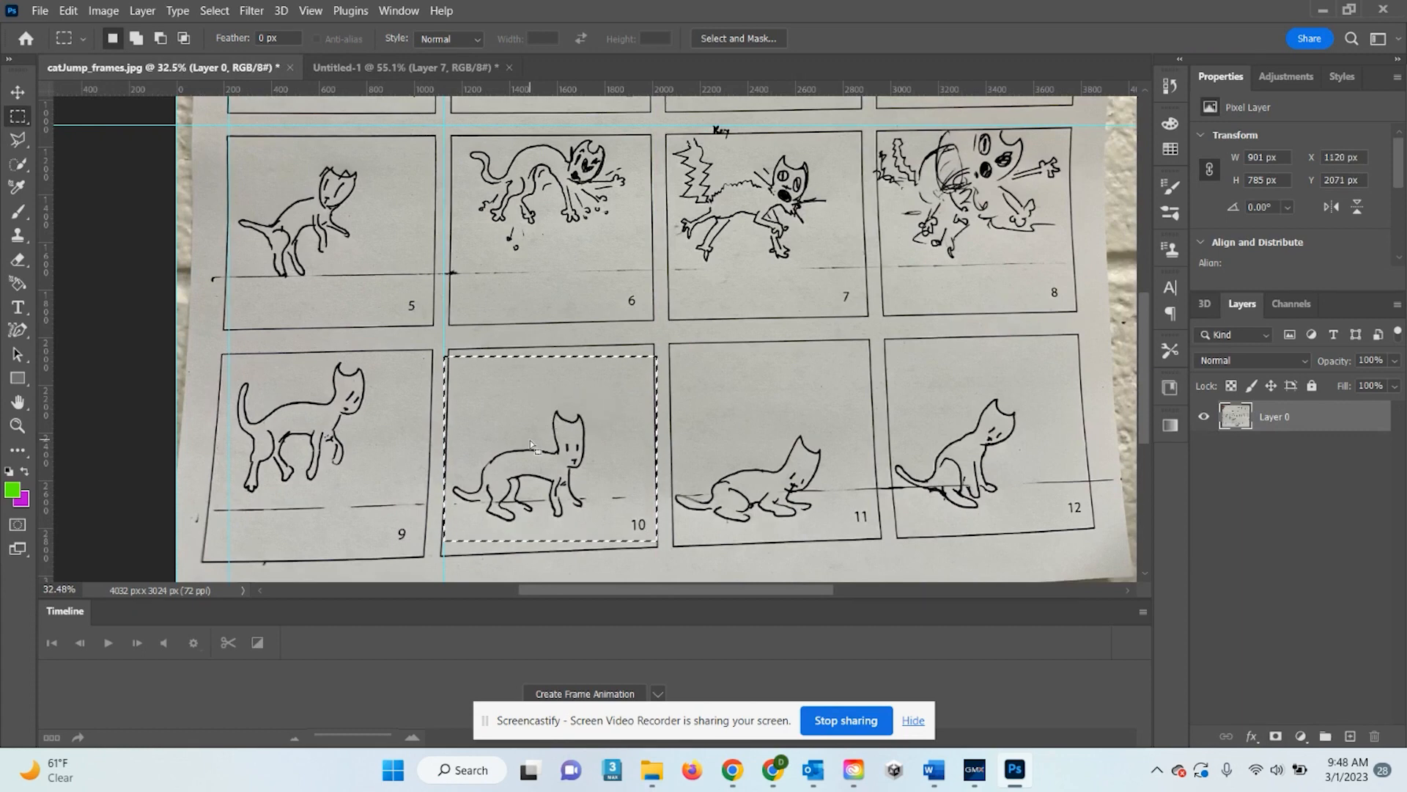
left_click(449, 67)
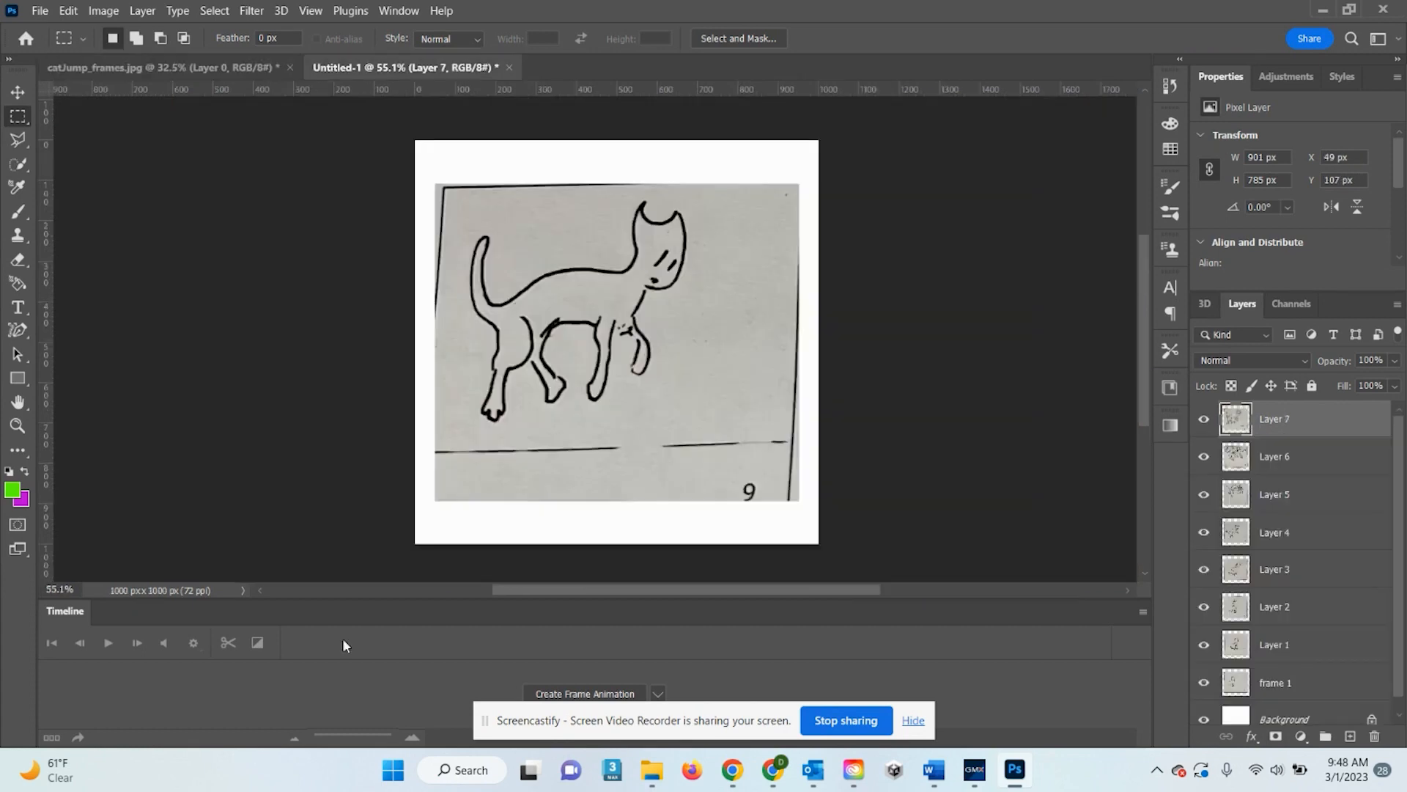
key("ctrl+v")
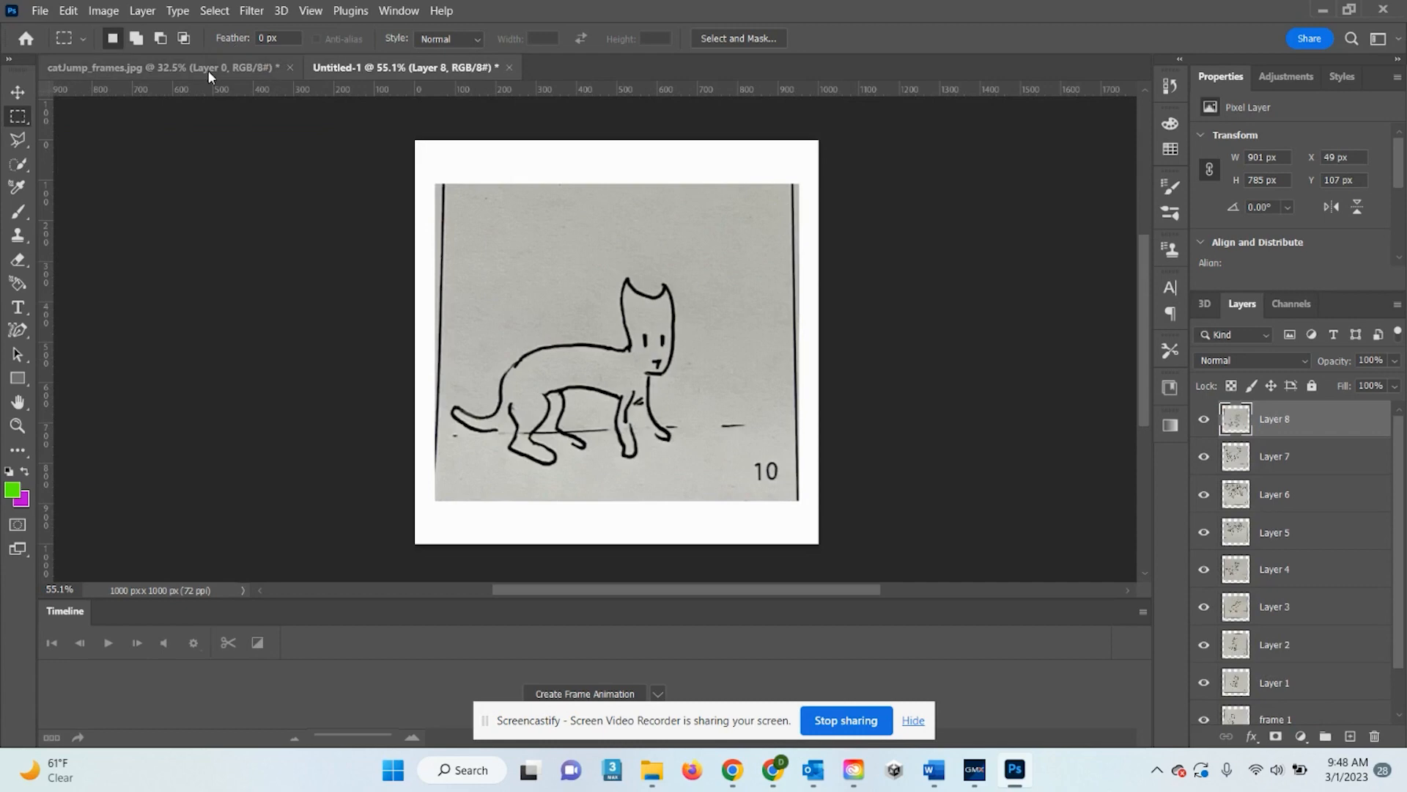
Paste panels 11 and 12 into Untitled-1, ending with frame 12 on Layer 10
left_click(208, 71)
left_click_drag(558, 500, 774, 502)
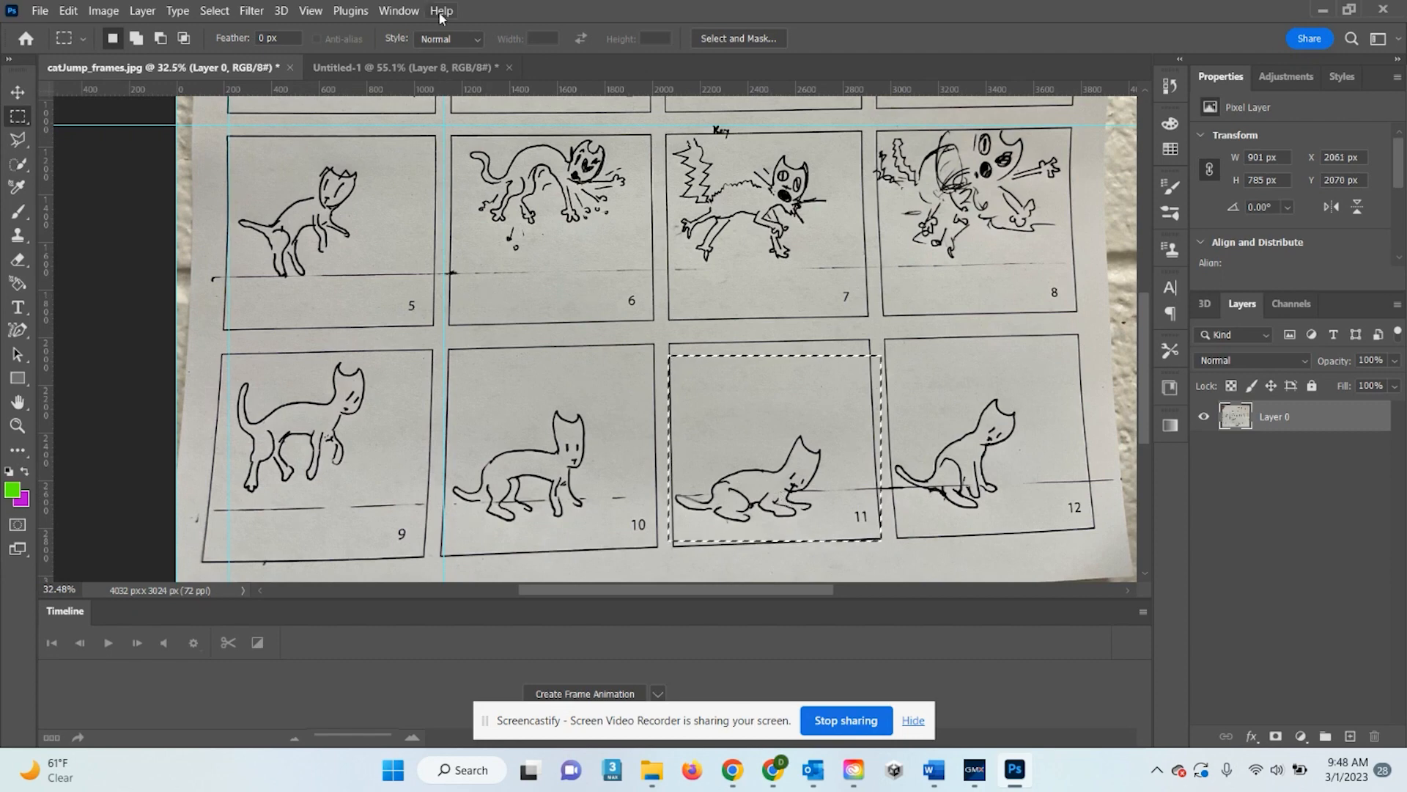
left_click(405, 66)
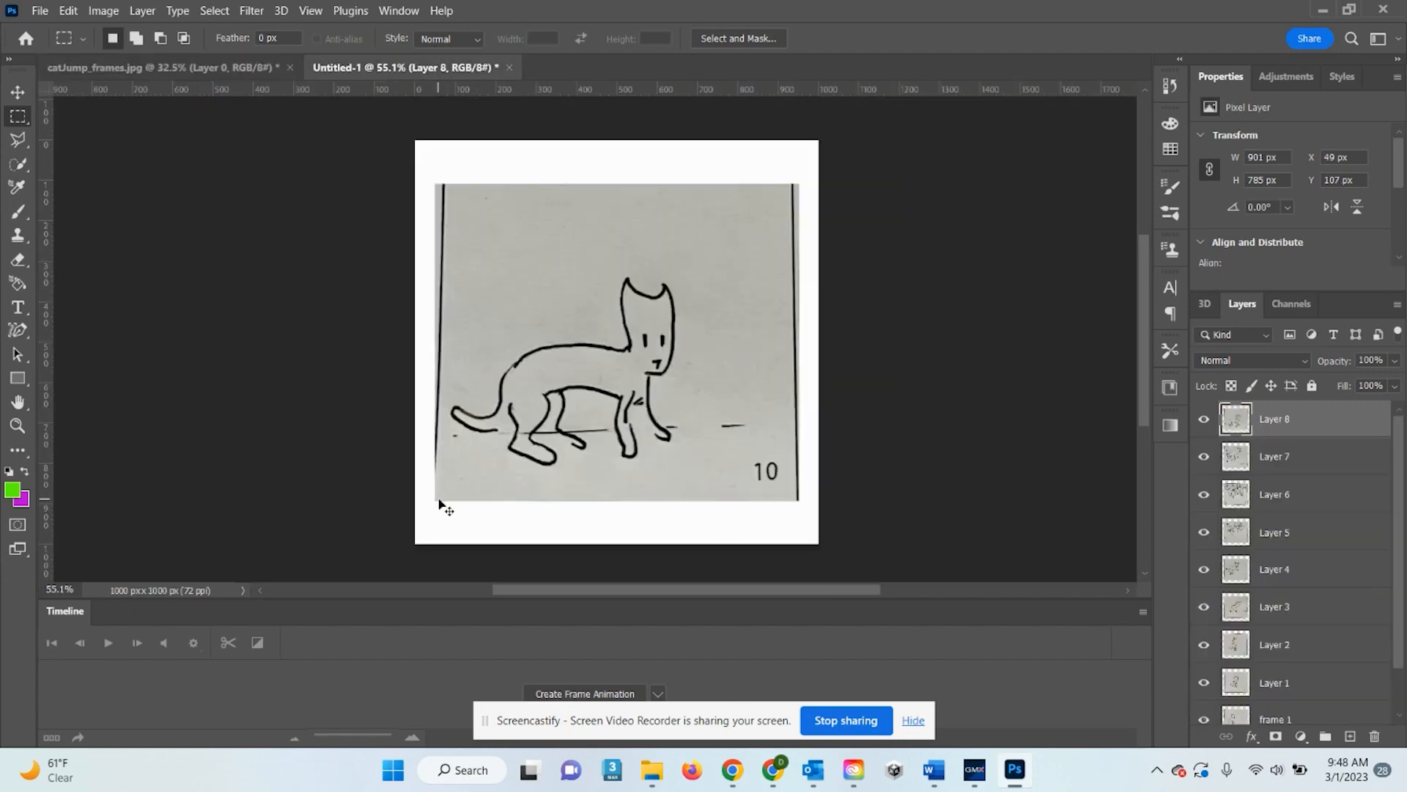
key("ctrl+v")
left_click(257, 67)
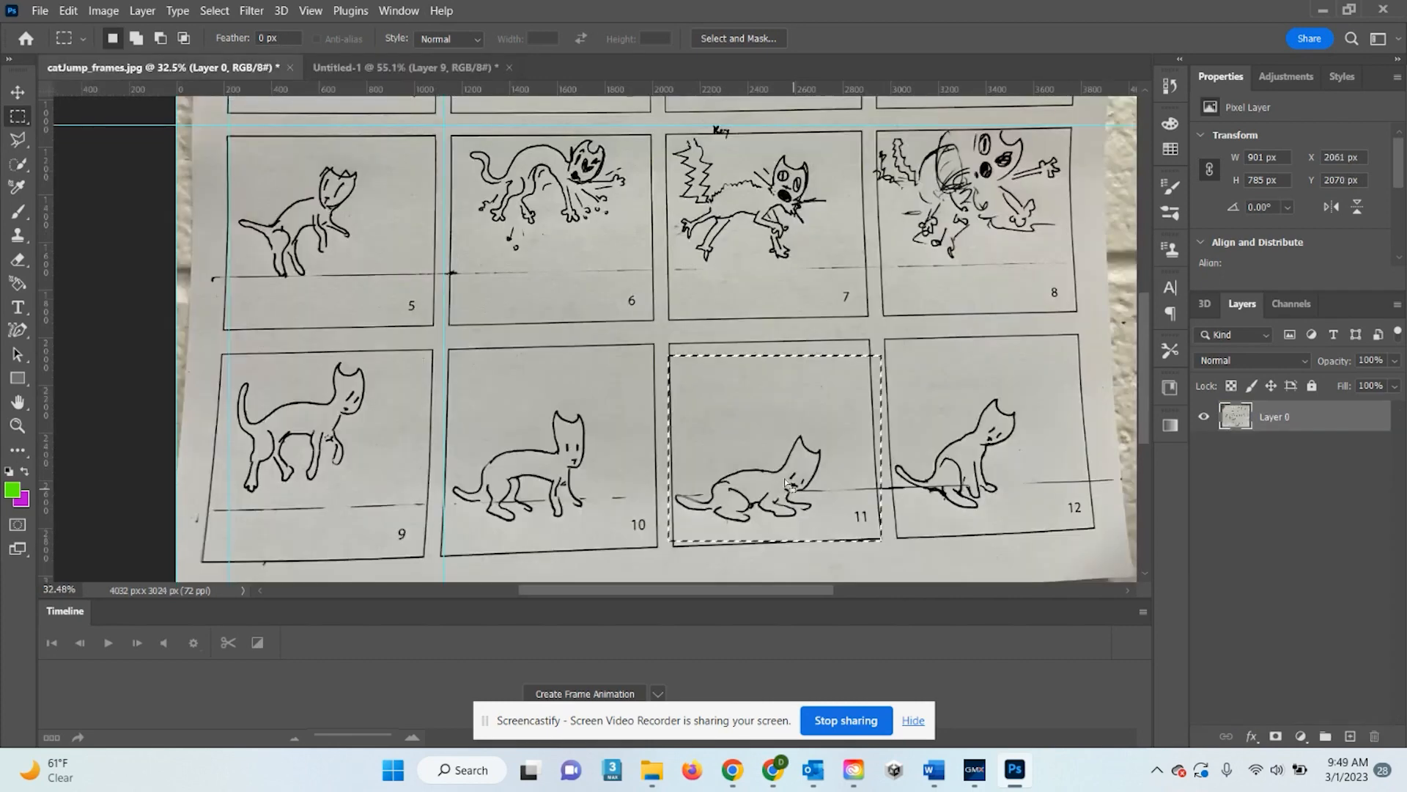
left_click_drag(771, 462, 995, 459)
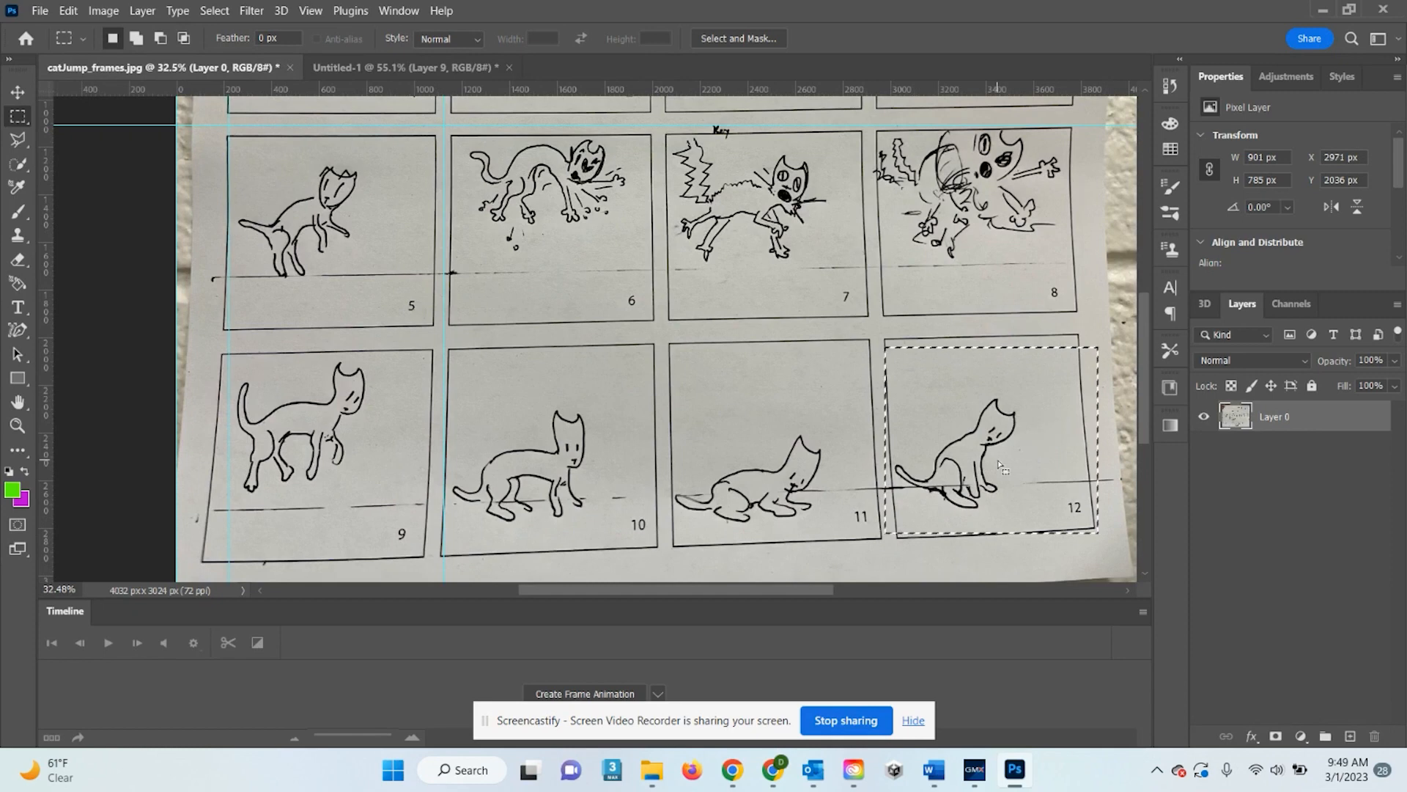
left_click(403, 66)
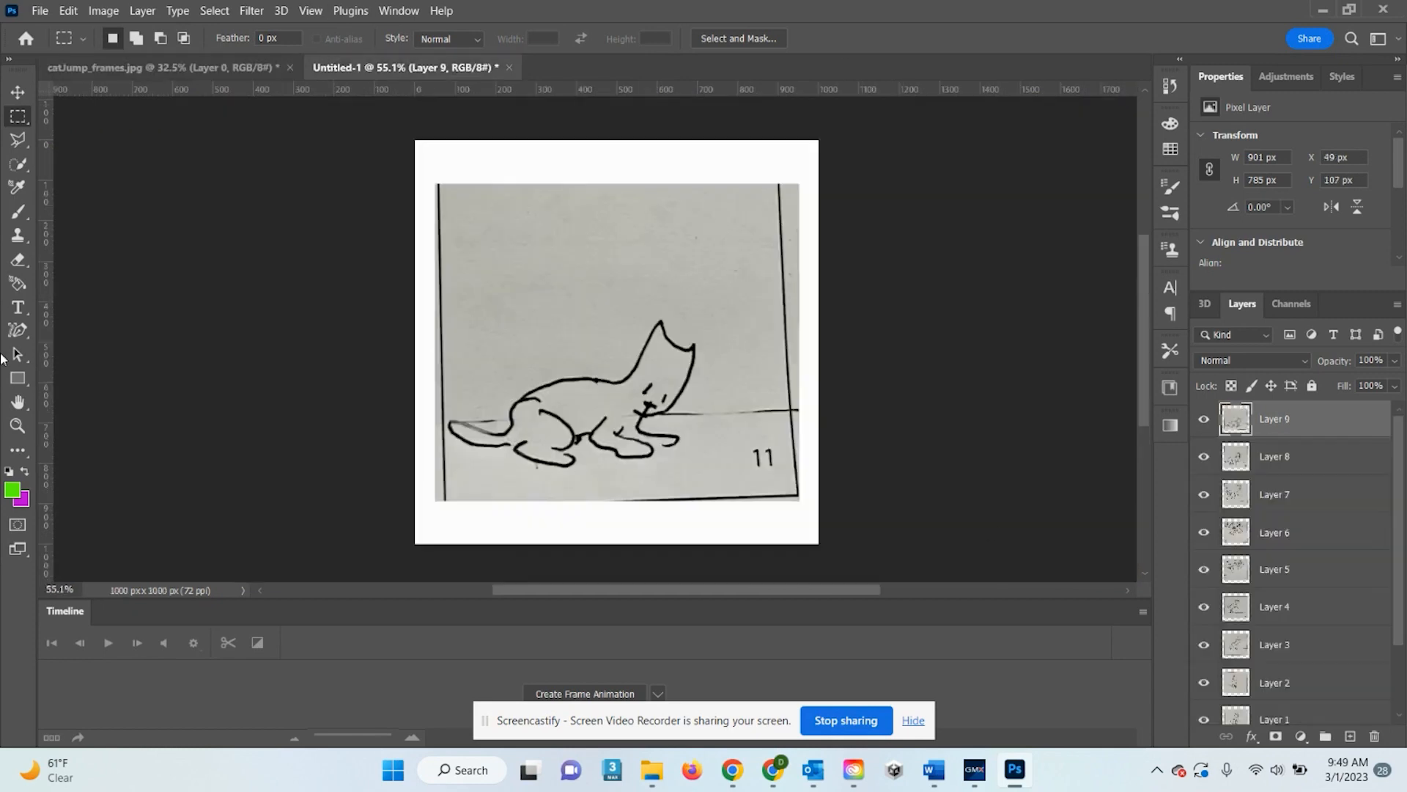
key("ctrl+v")
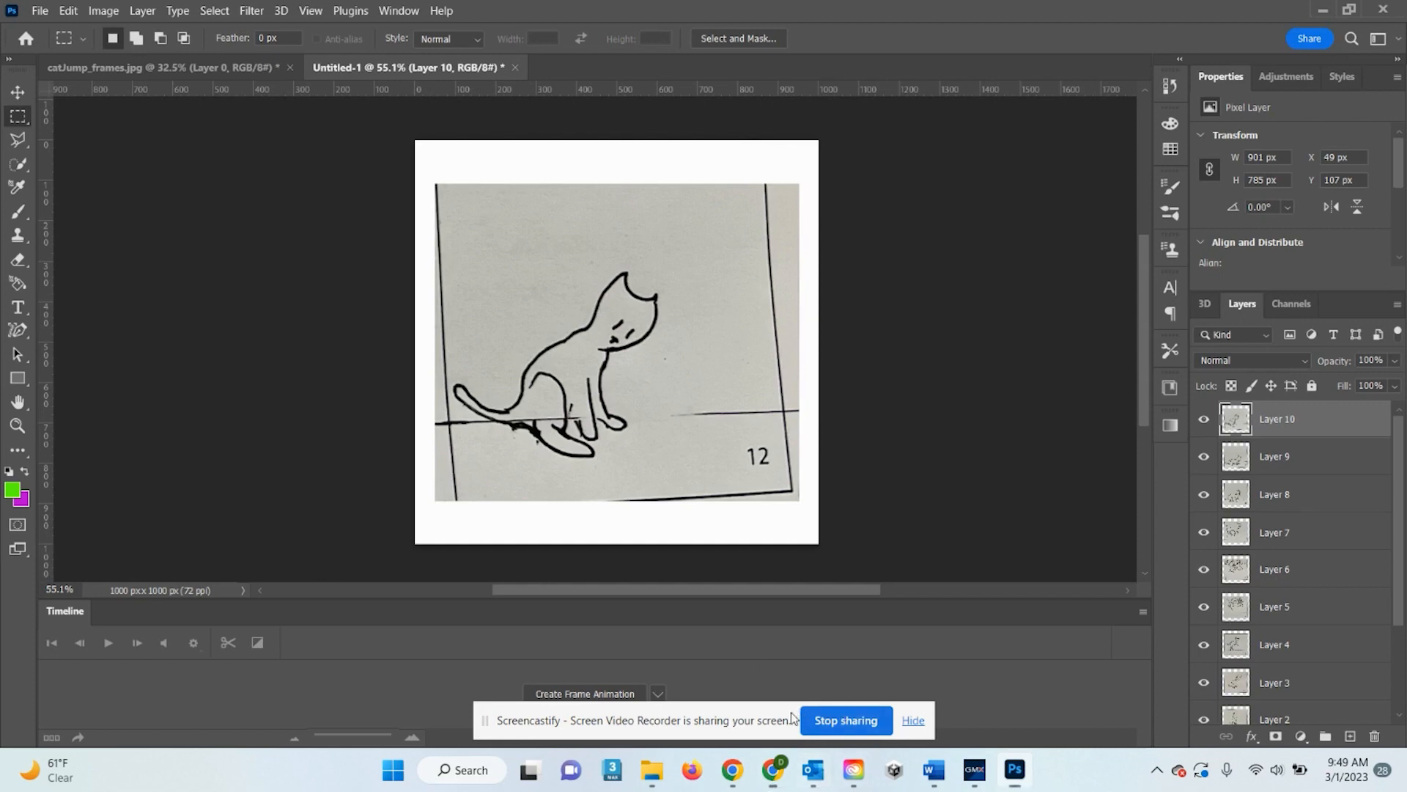
left_click_drag(794, 717, 1136, 19)
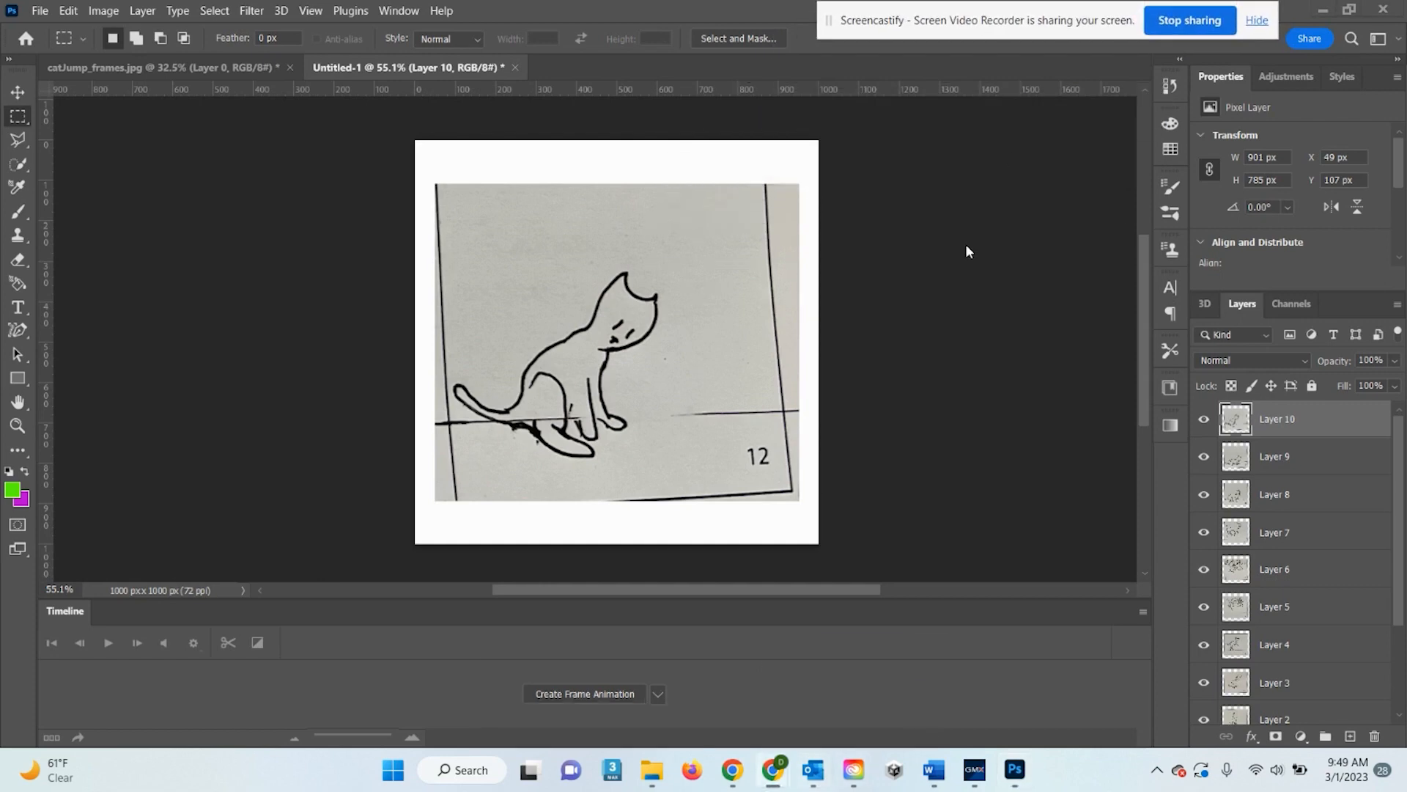
Float the Layers panel and enlarge it so every layer is visible
left_click_drag(1343, 293, 1343, 234)
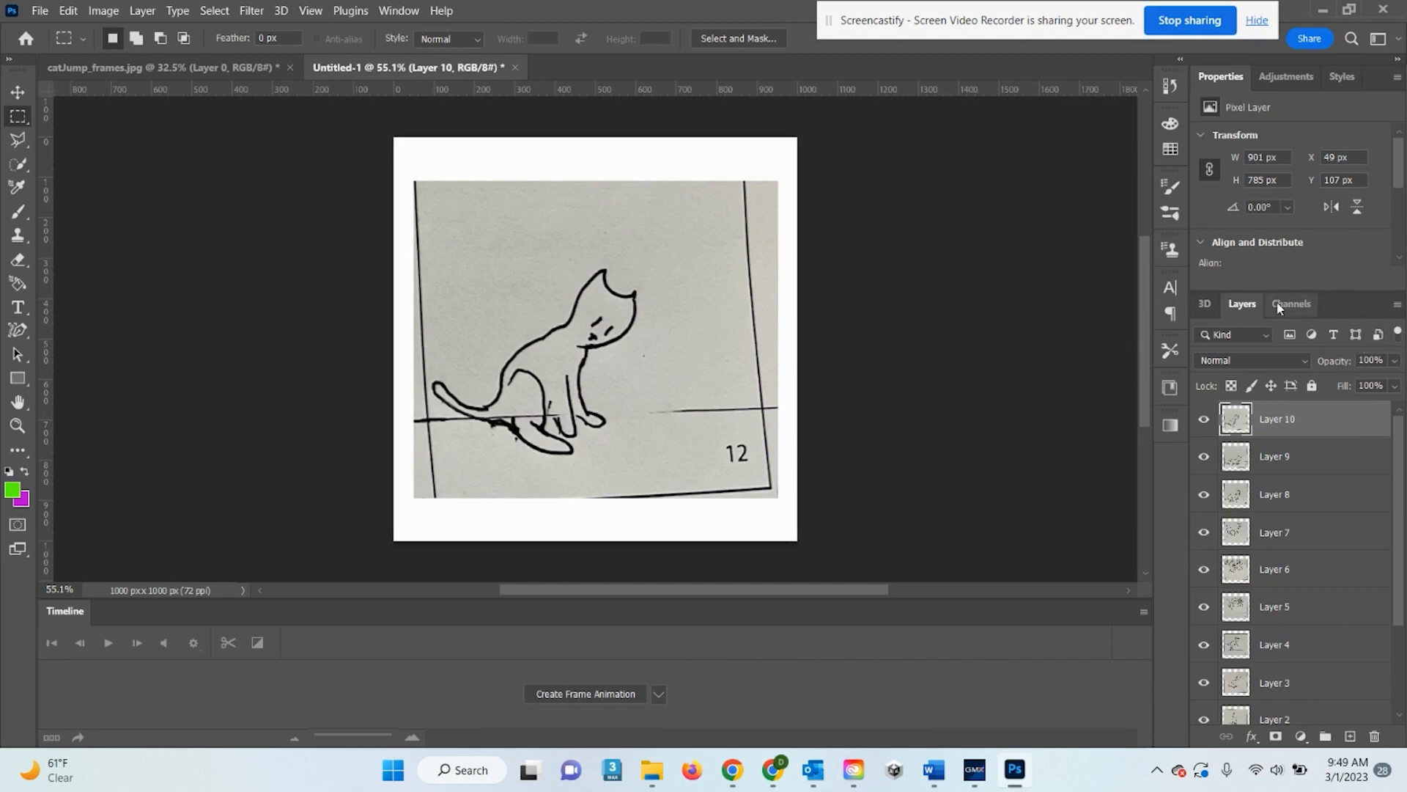
left_click_drag(1246, 305, 1049, 117)
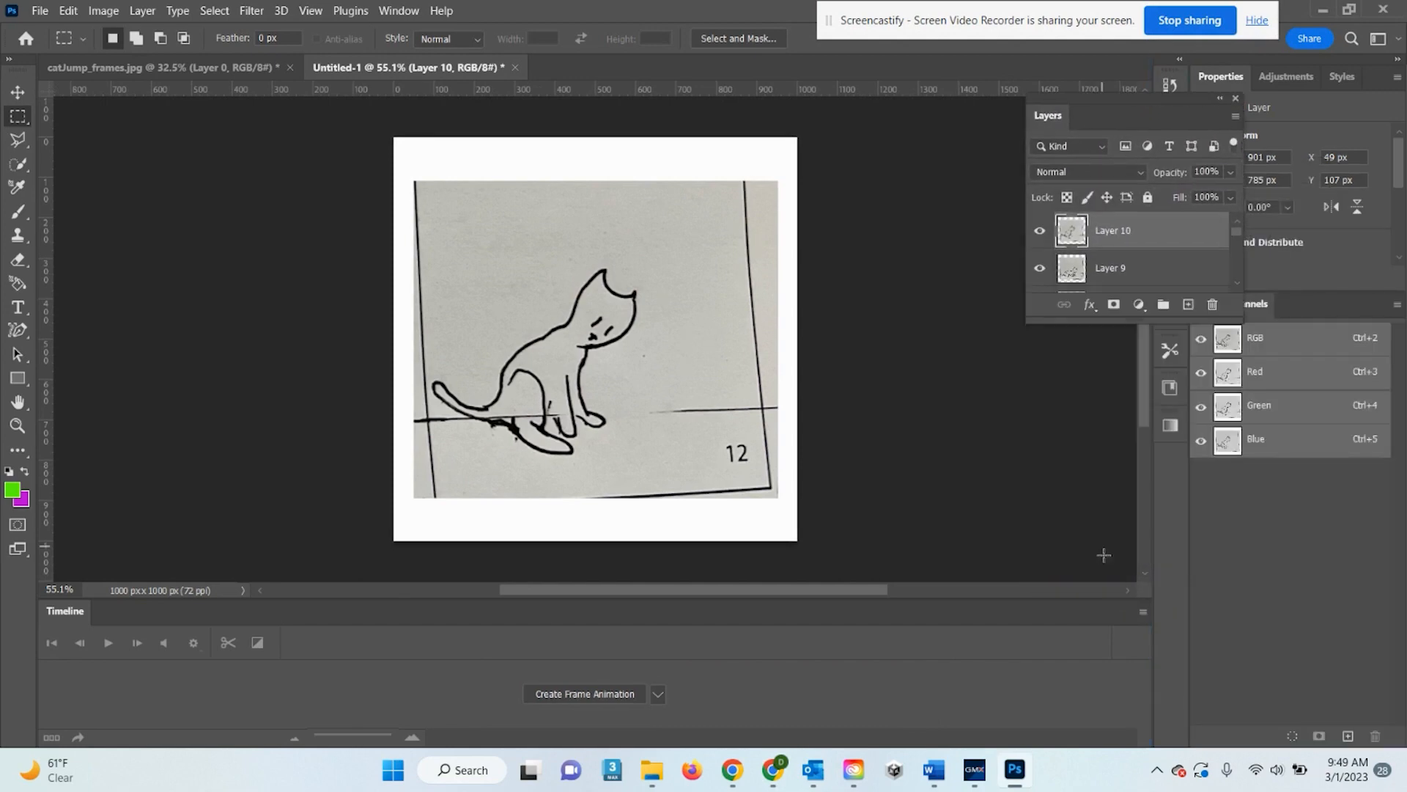
left_click_drag(1110, 321, 1139, 717)
scroll(1102, 355, "up", 7)
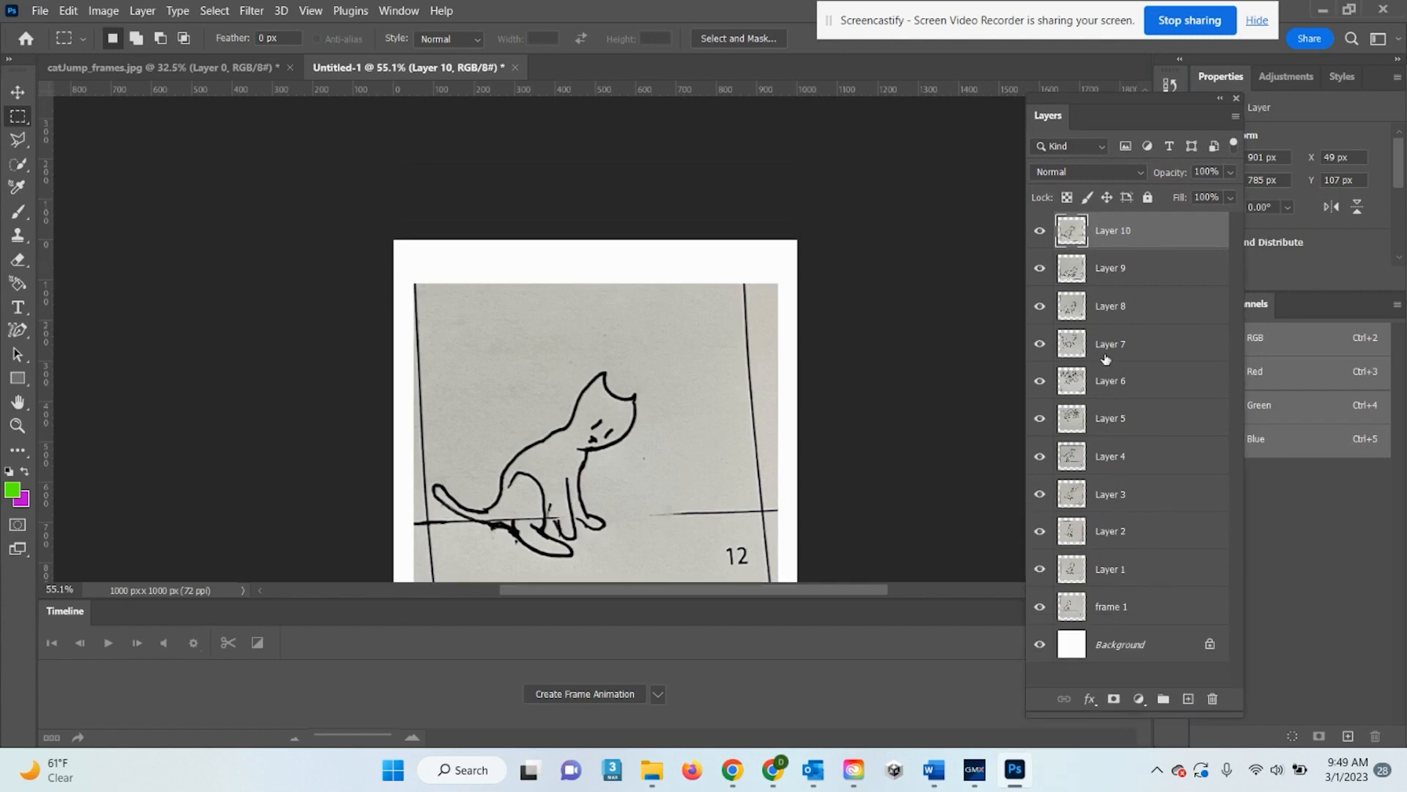
scroll(1194, 377, "down", 10)
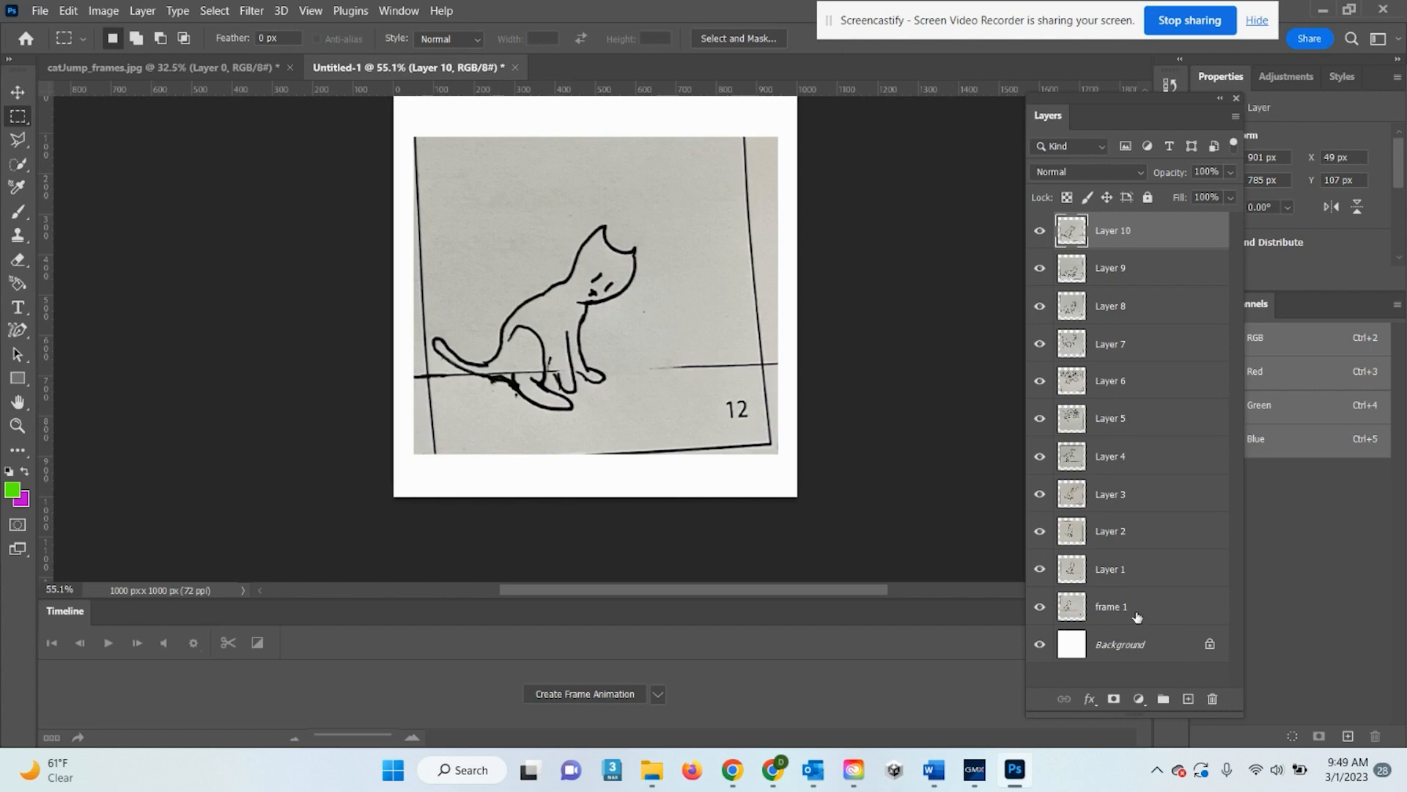
Rename Layers 1–4 to f2, f3, f4 and f5
double_click(1111, 572)
type("f")
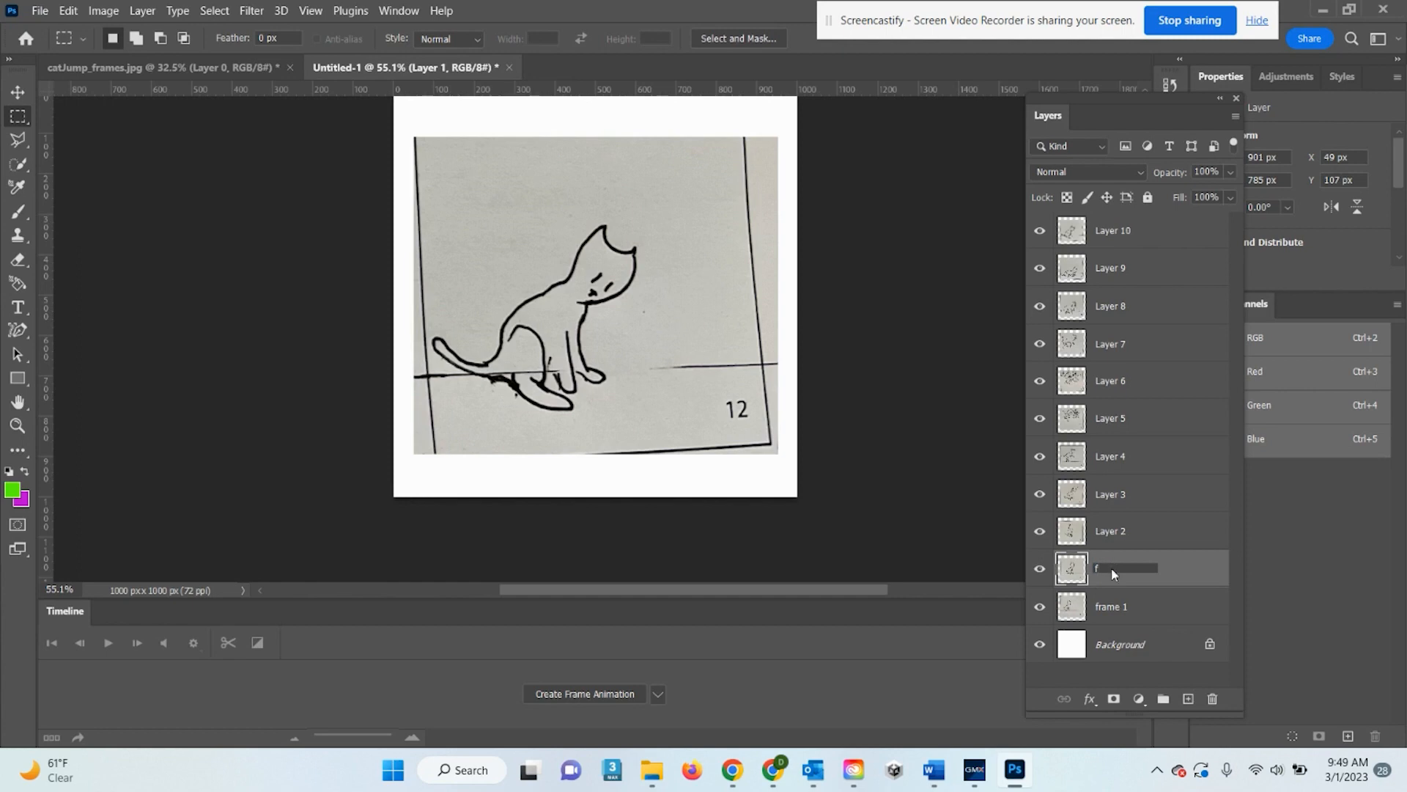
type("2")
key("Return")
double_click(1124, 532)
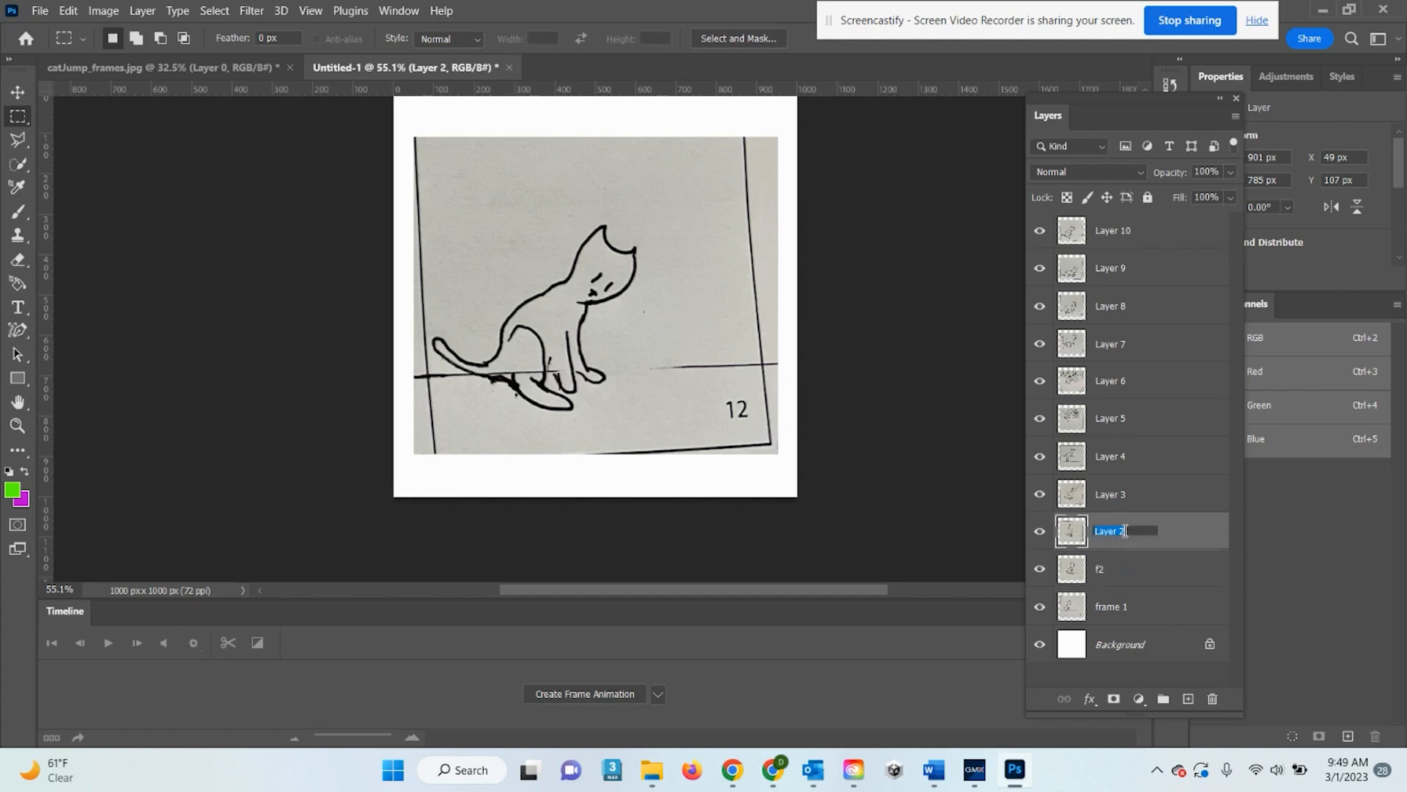
type("f3")
key("Return")
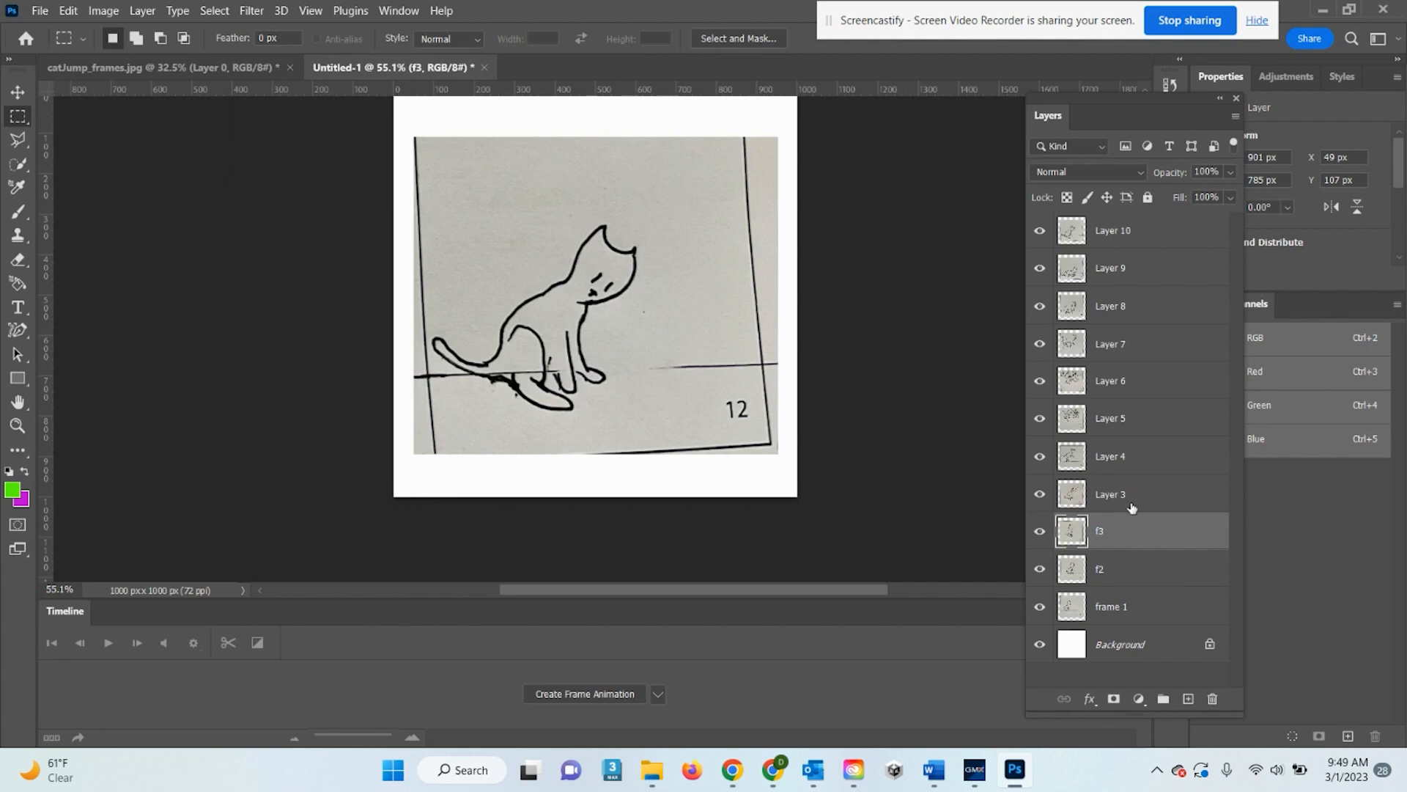
double_click(1131, 502)
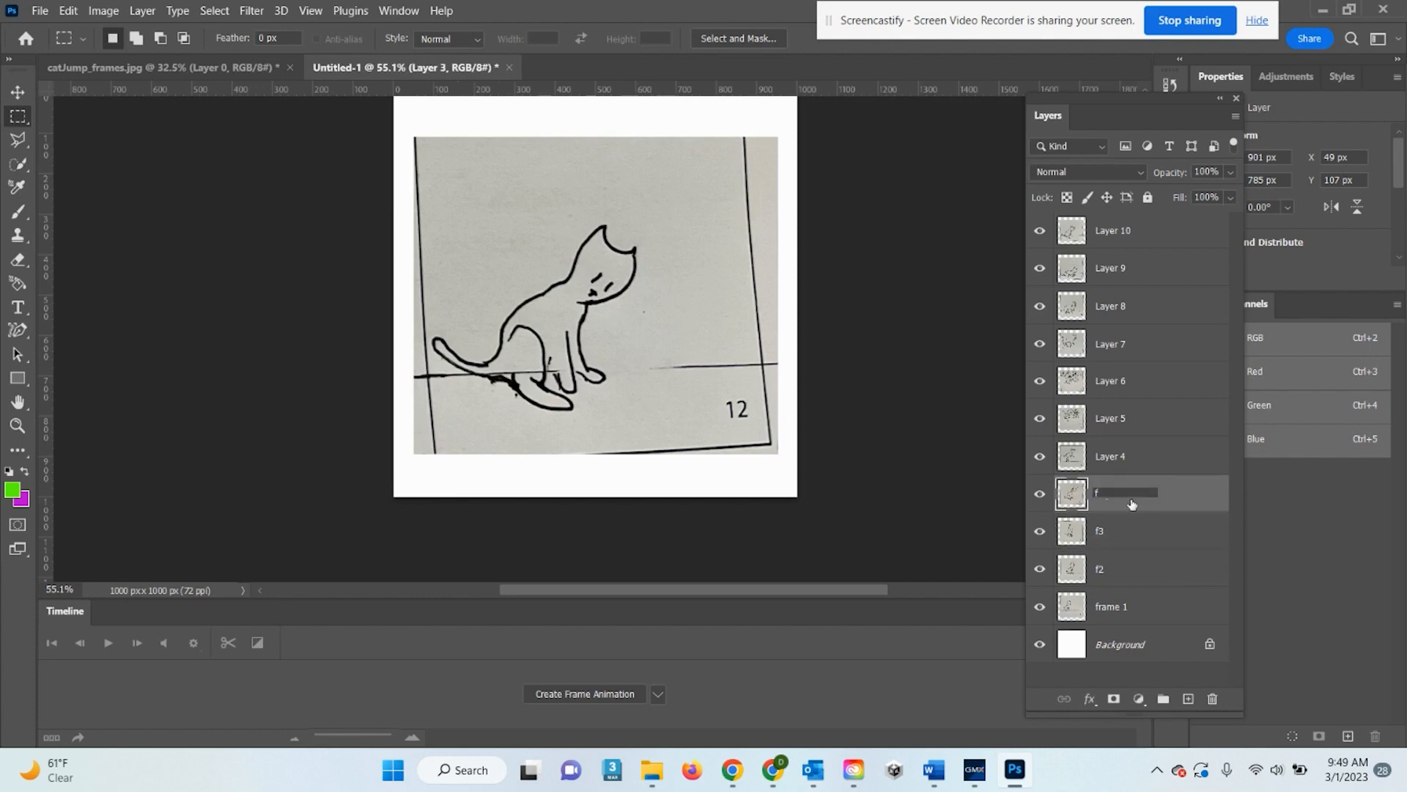
type("f4")
key("Return")
double_click(1119, 458)
type("f")
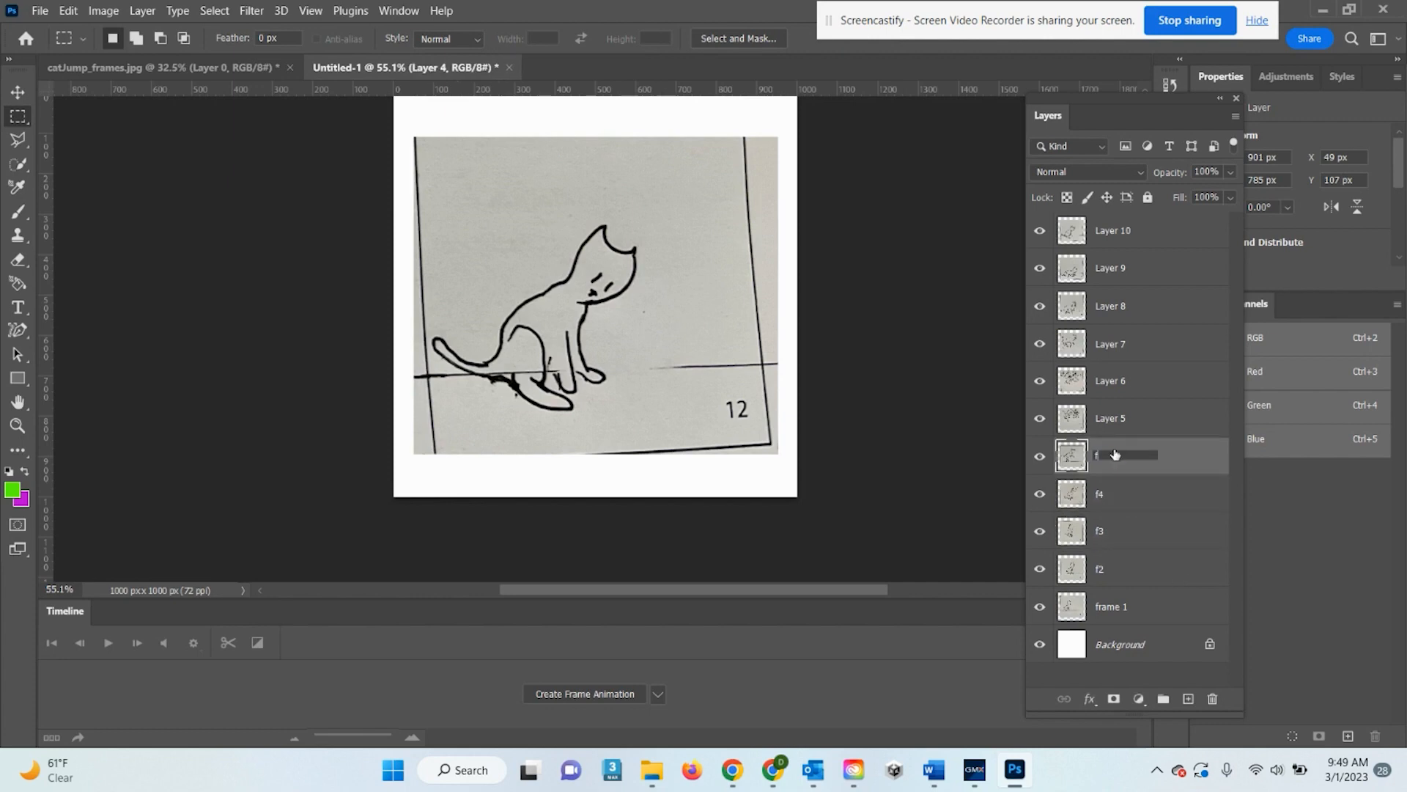
type("5")
key("Return")
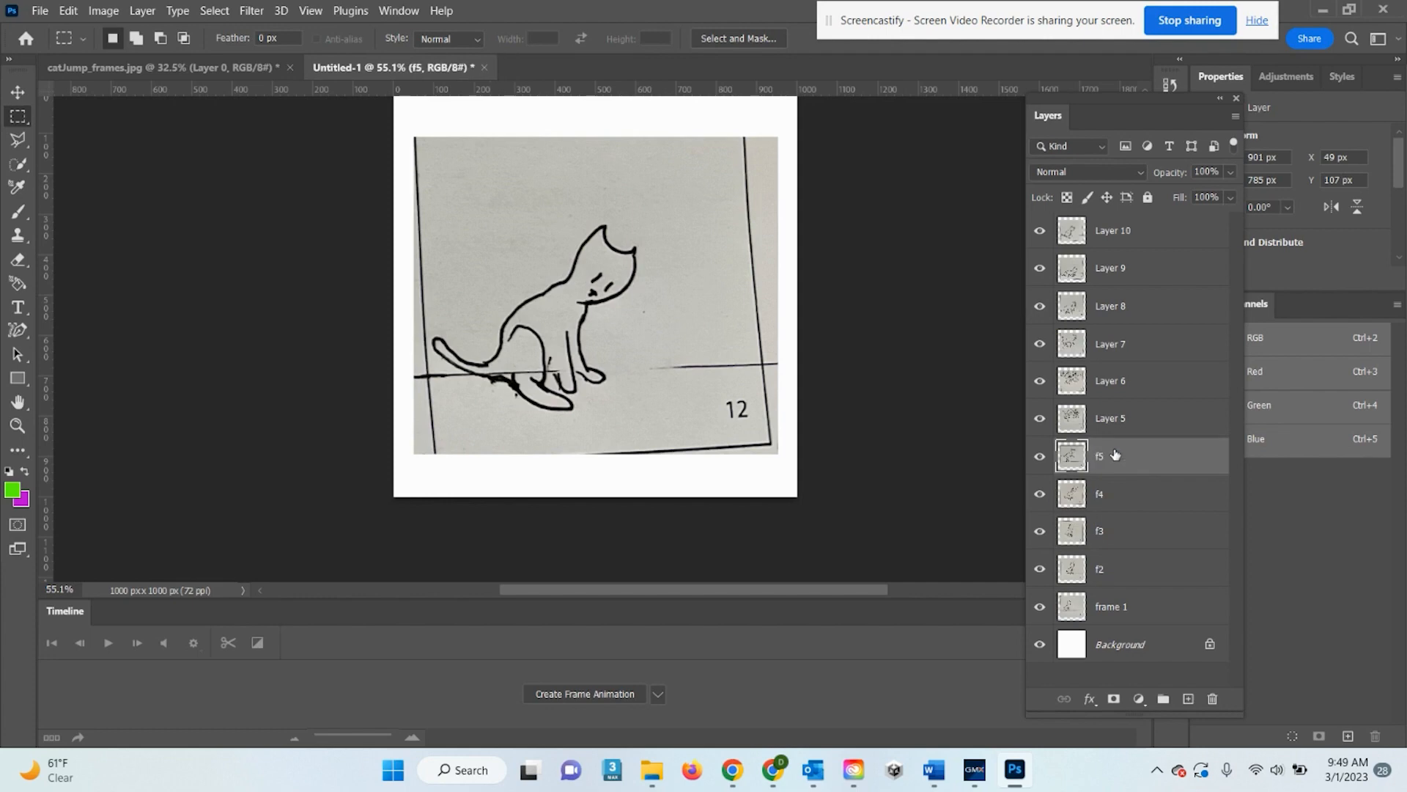
Rename the next three layers to f6, f7 and f8
double_click(1100, 420)
type("f5")
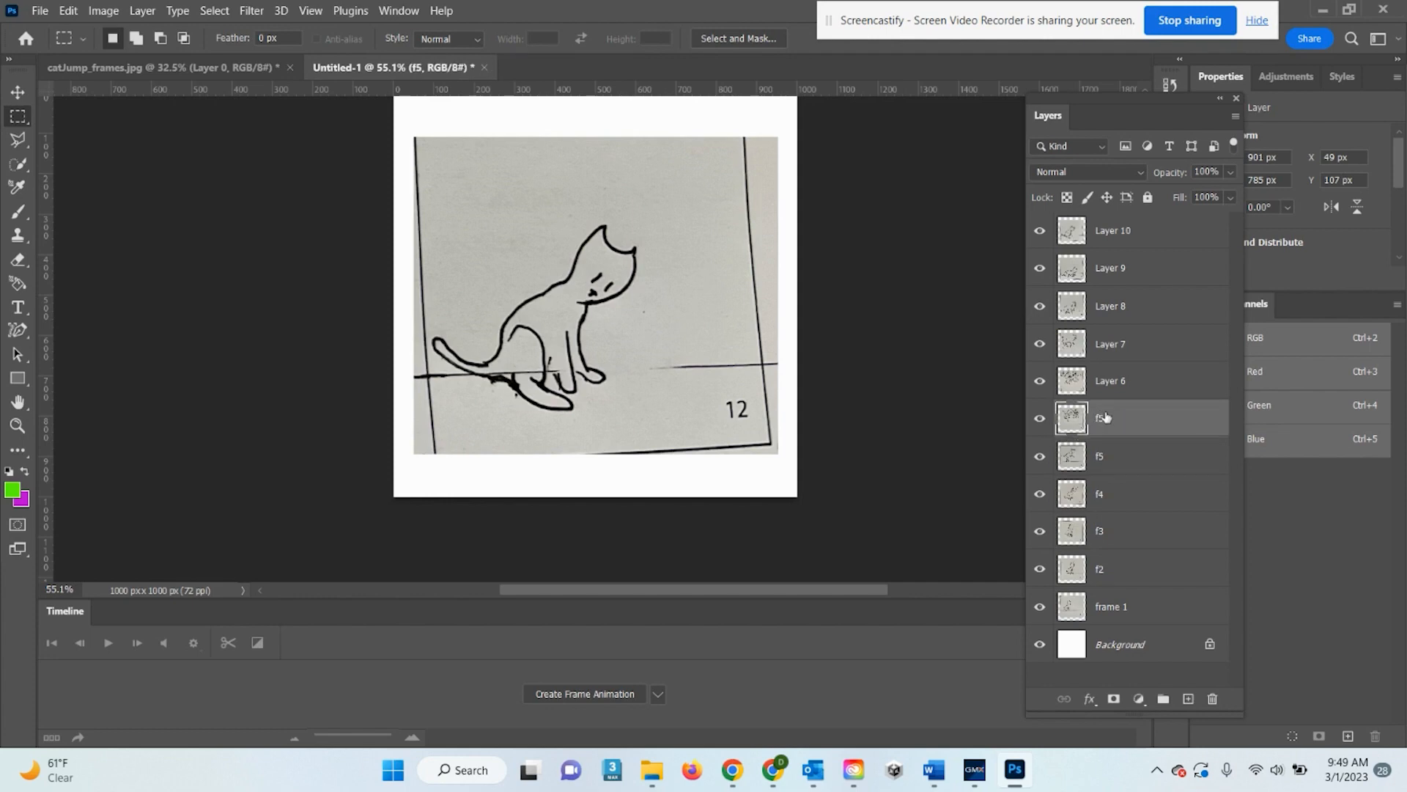
double_click(1102, 420)
key("Return")
double_click(1097, 379)
type("f")
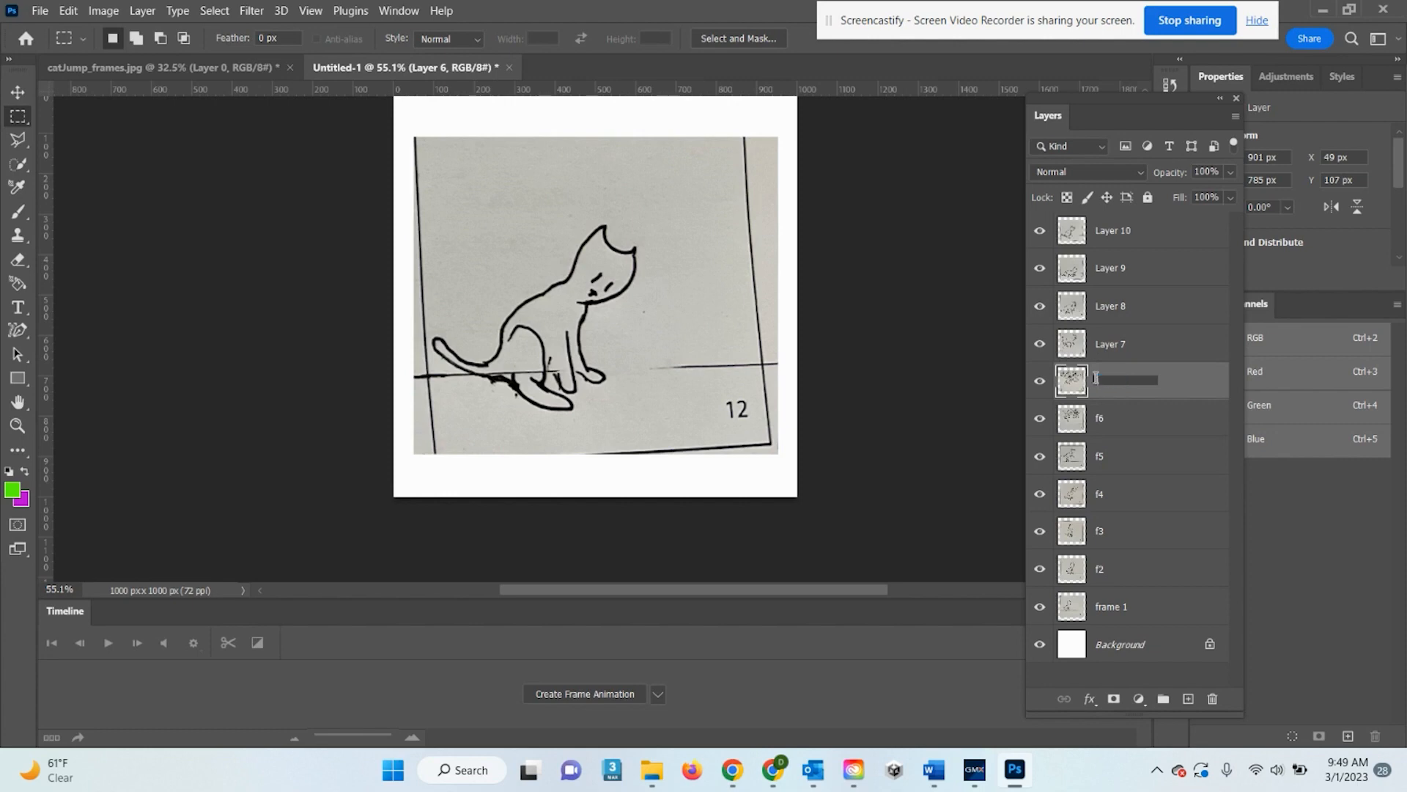
type("7")
key("Return")
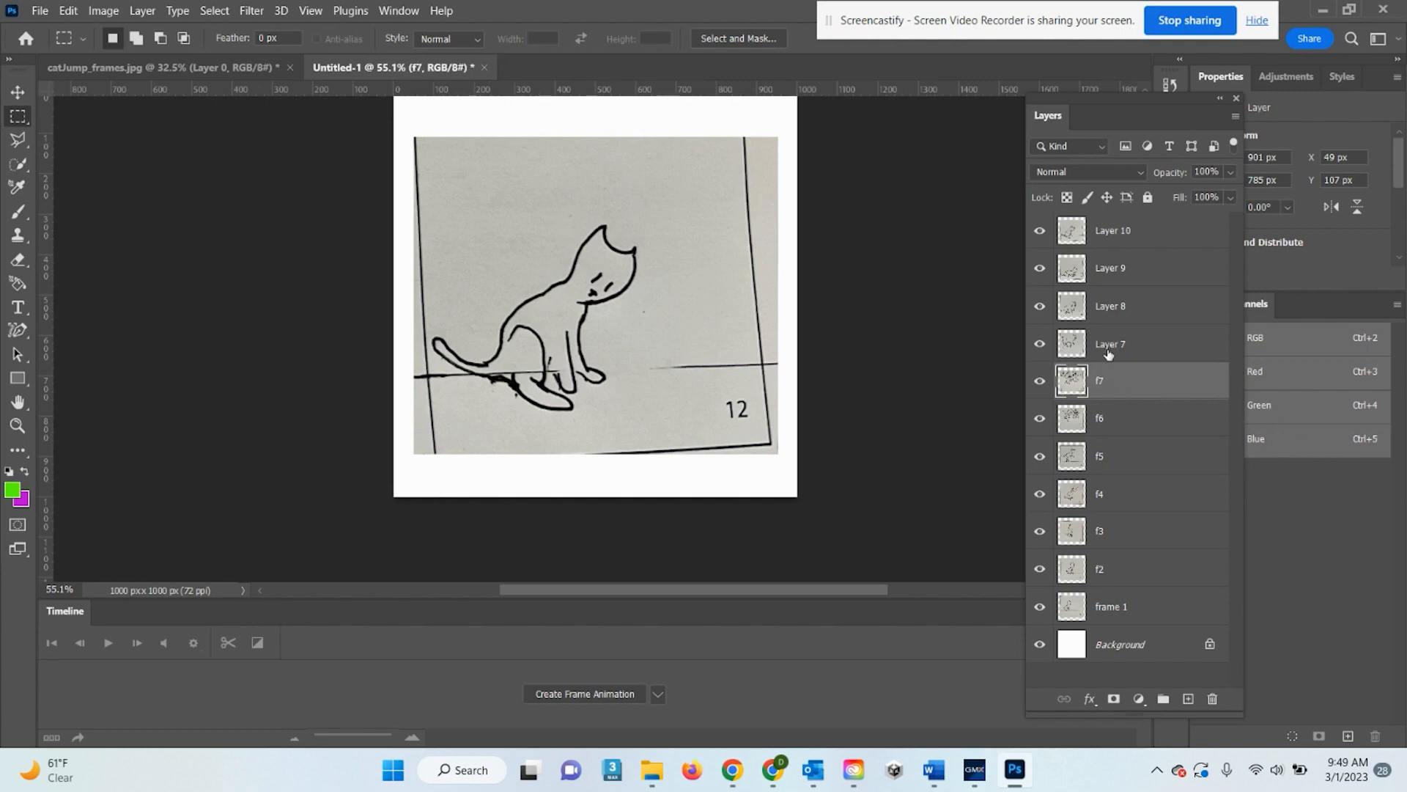
double_click(1108, 344)
type("f8")
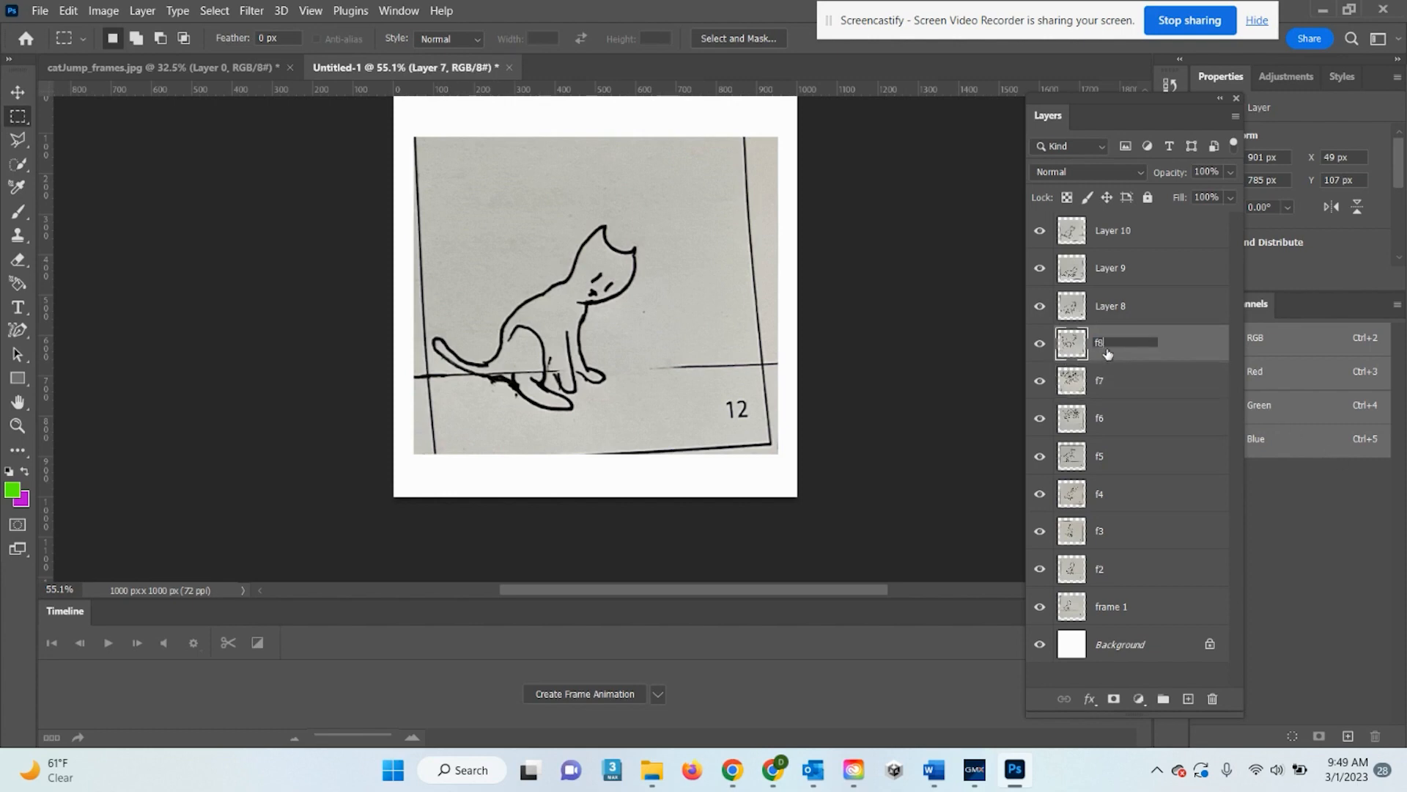
key("Return")
Rename the top three layers to f9, f10 and f11
double_click(1106, 306)
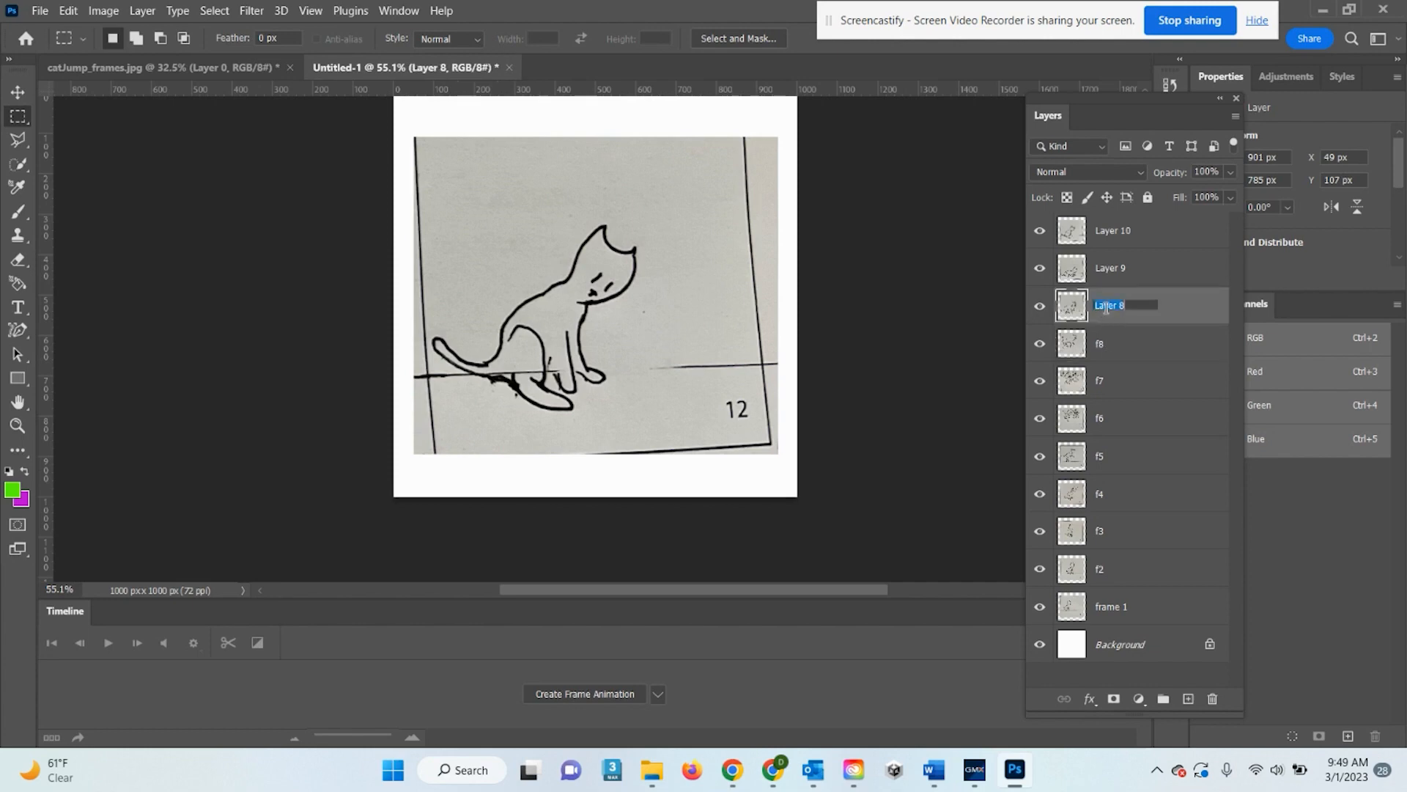
type("f9")
double_click(1108, 268)
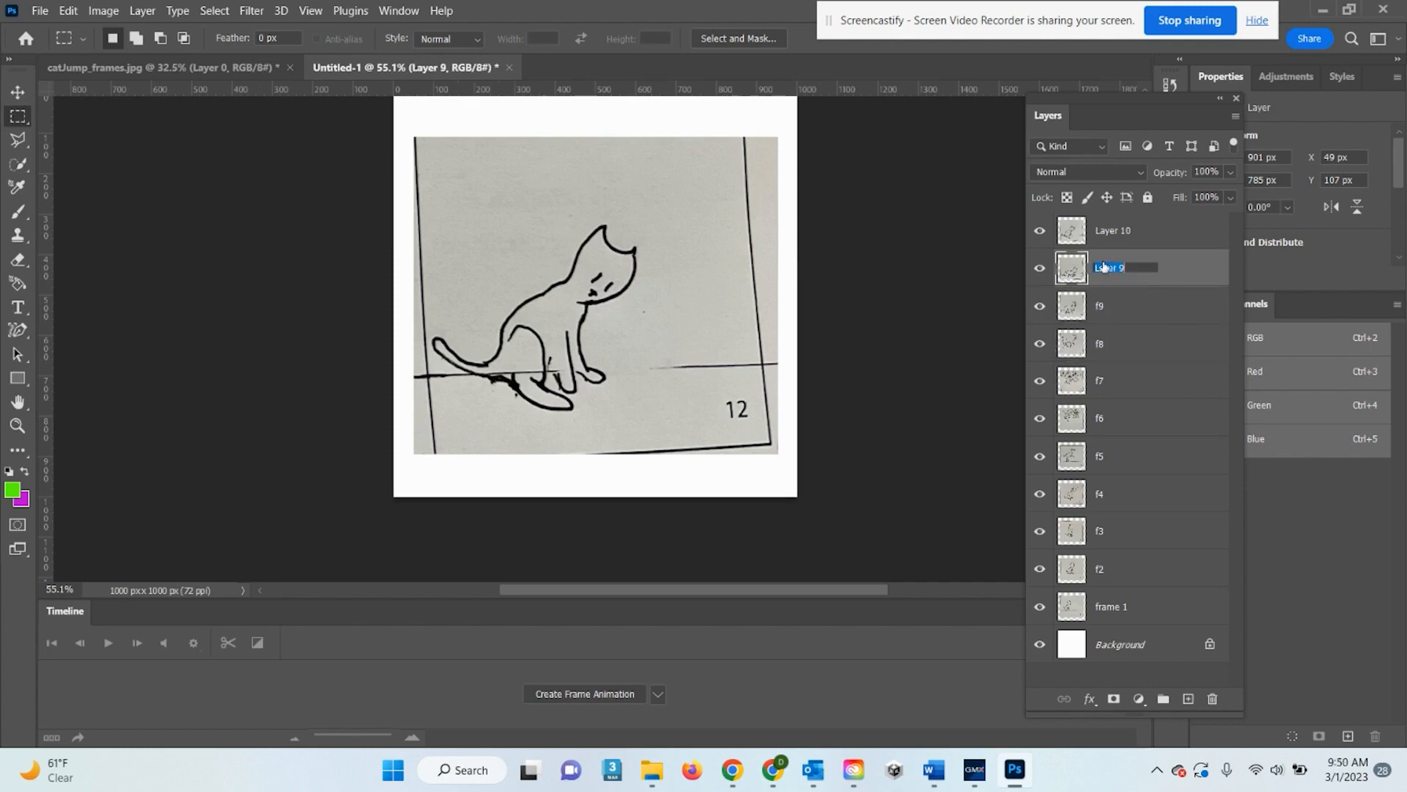
type("f10")
double_click(1110, 233)
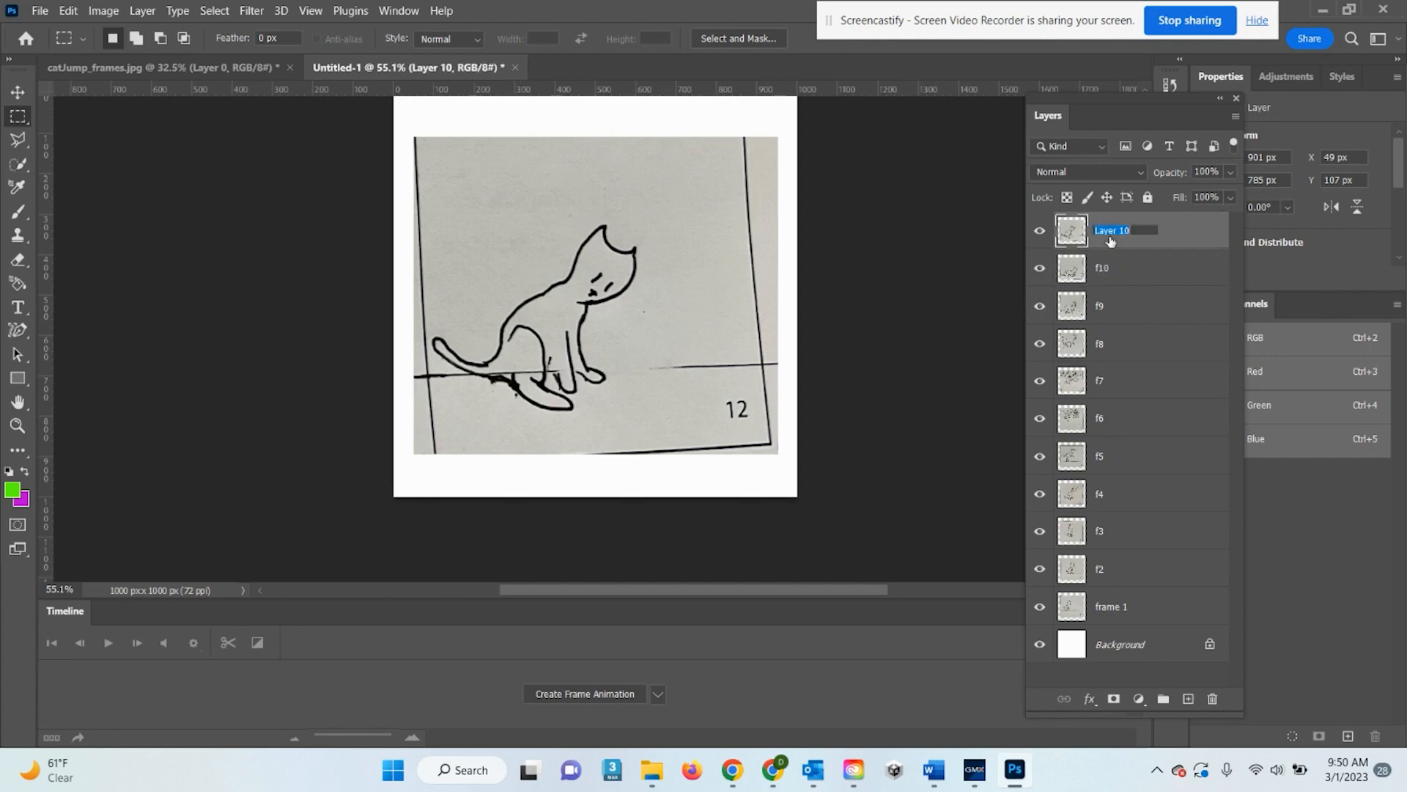
type("f11")
key("Return")
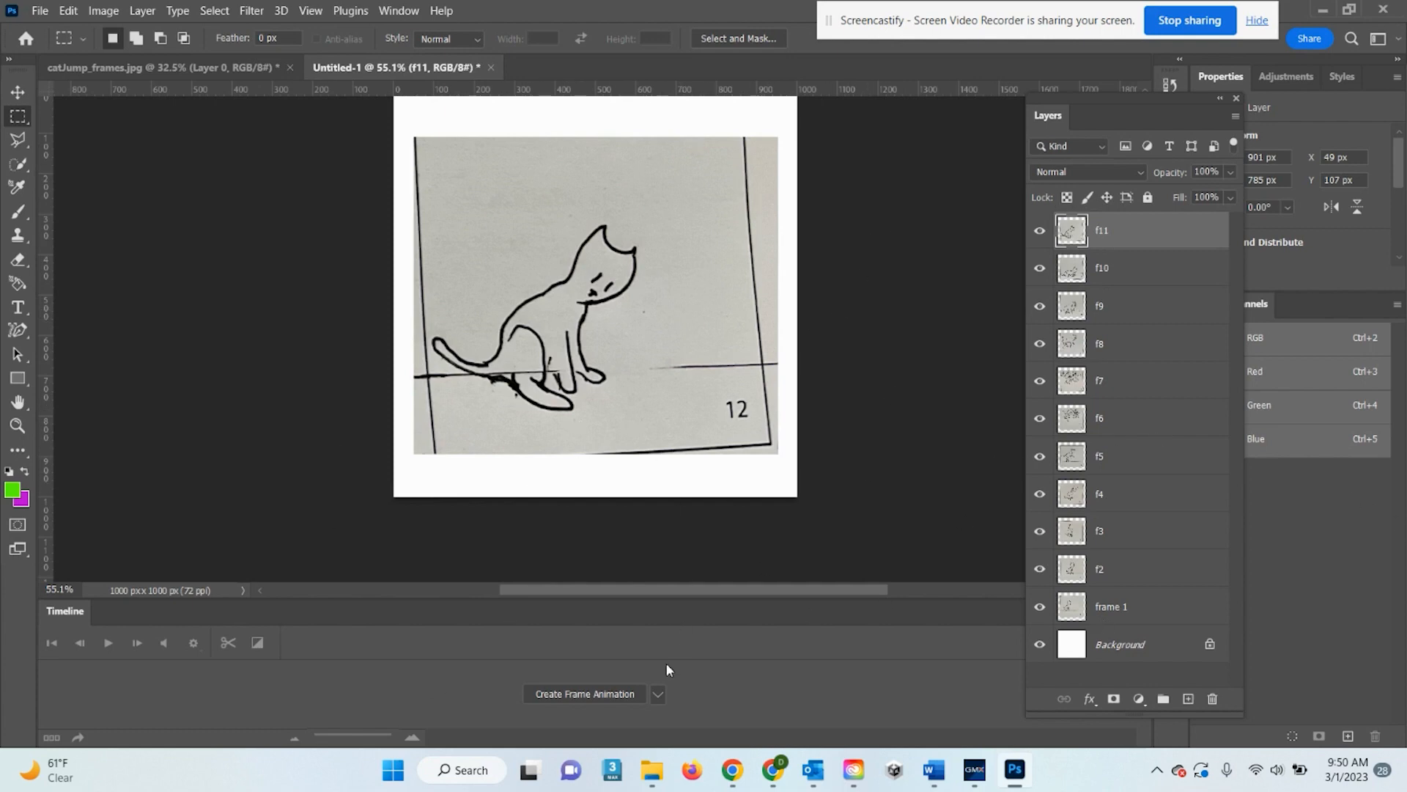
Create a frame animation timeline
left_click(658, 693)
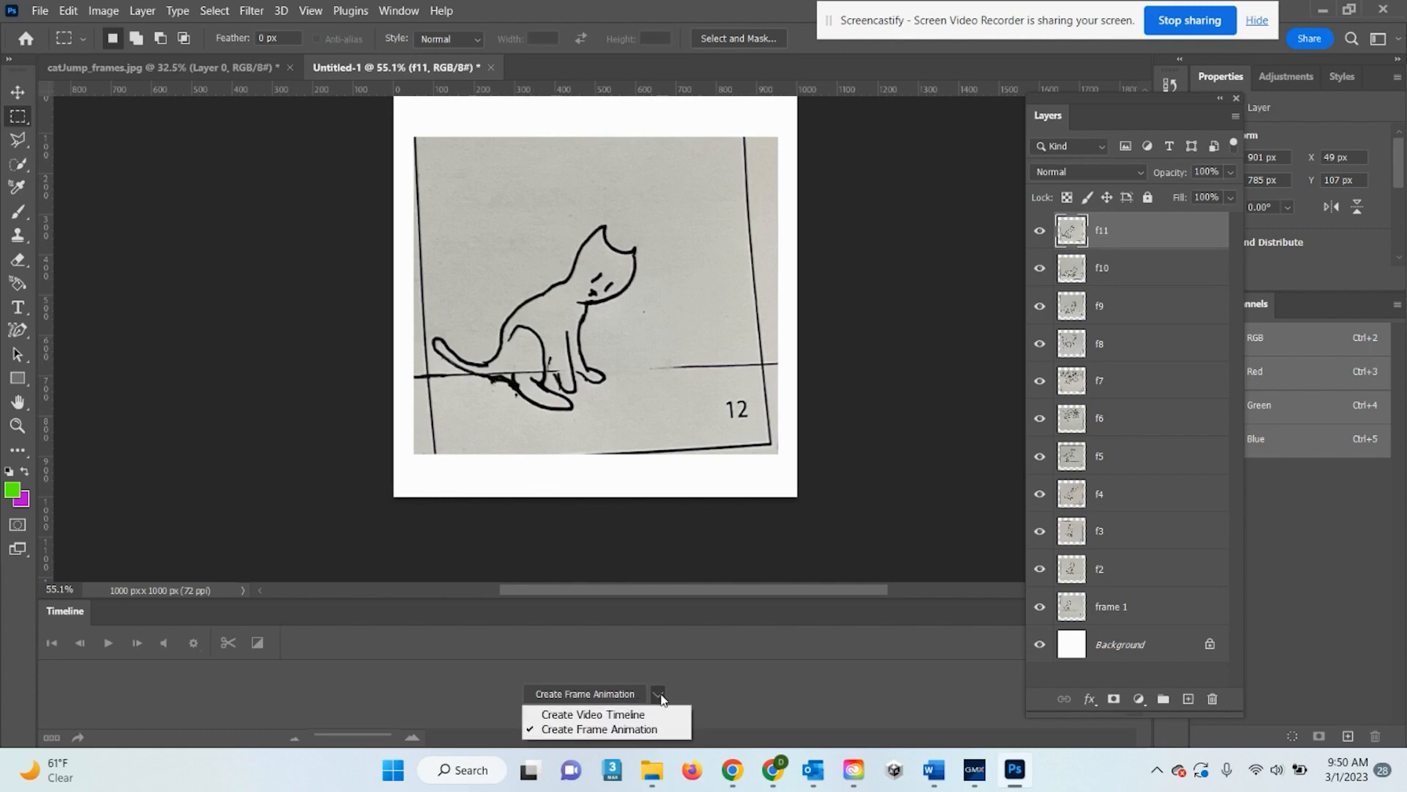
left_click(647, 730)
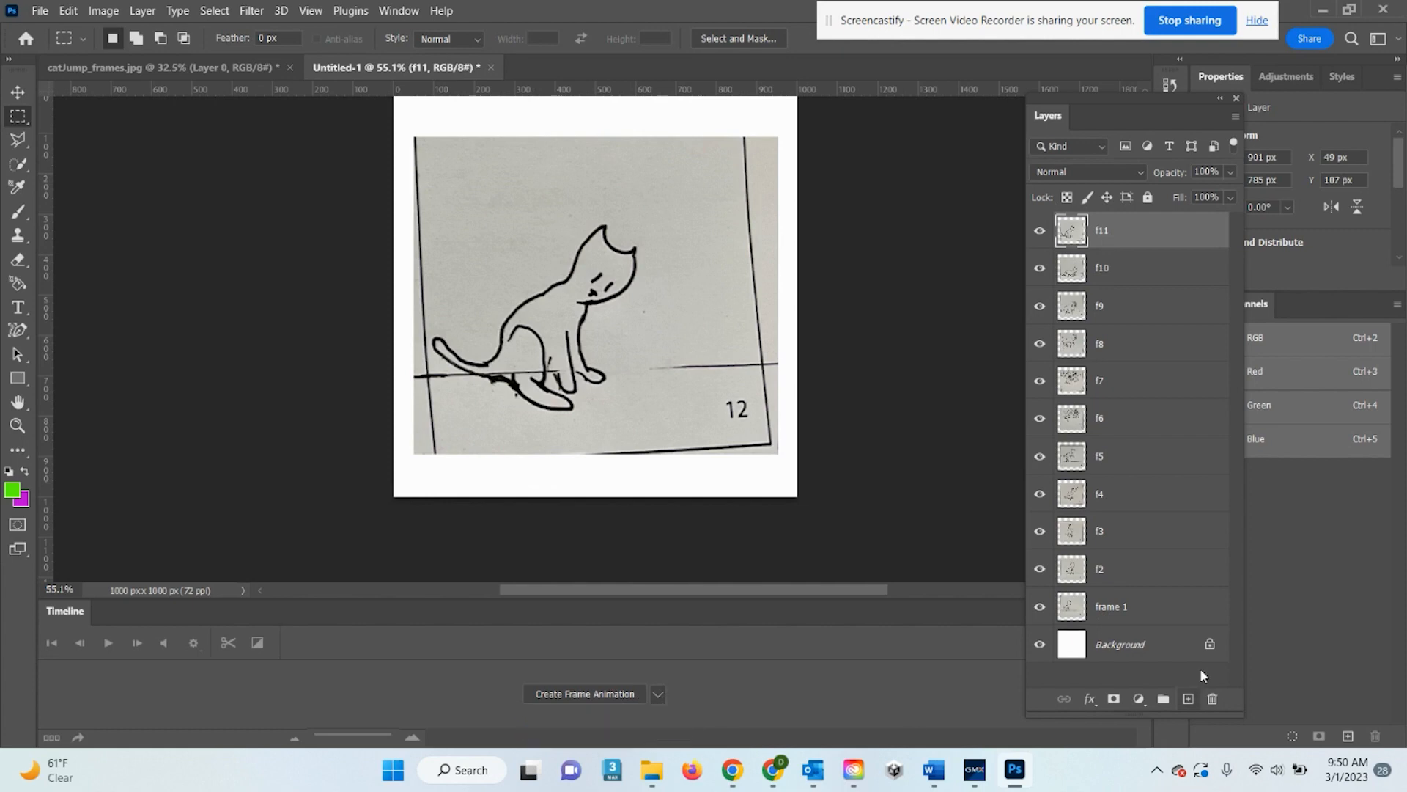
left_click(561, 697)
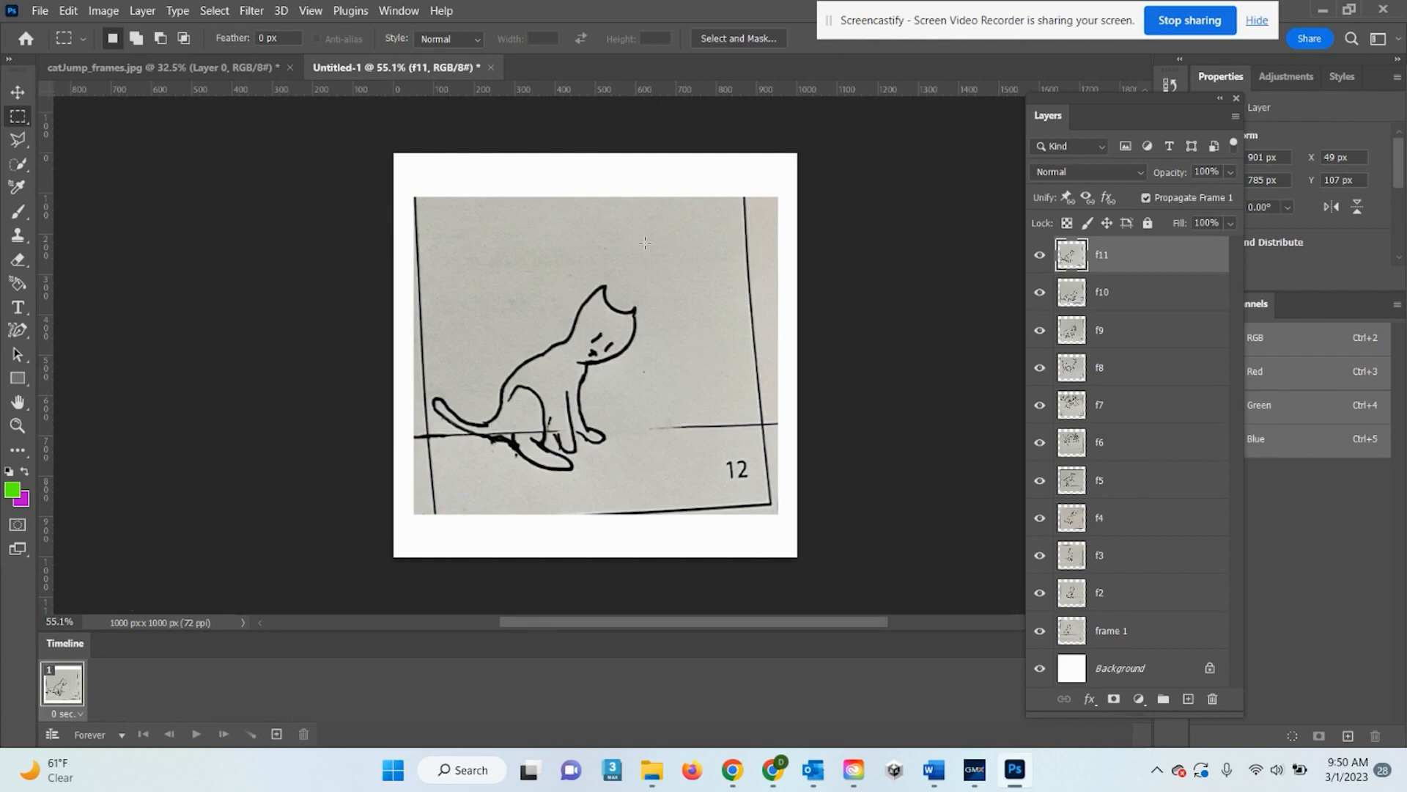
Hide layers f11 down to f2 so the first frame shows only the frame 1 drawing
left_click(1039, 255)
left_click(1039, 292)
left_click(1039, 330)
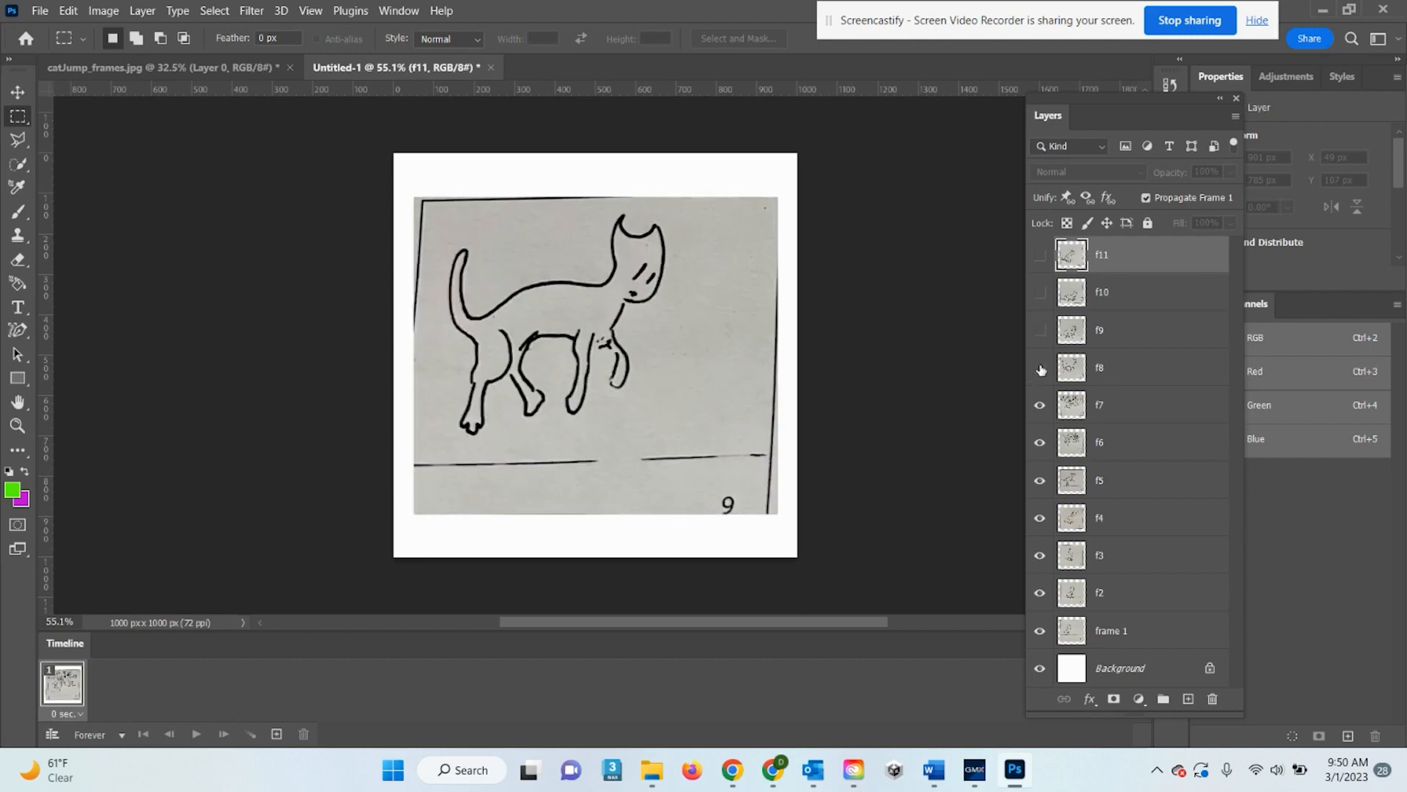
left_click(1040, 367)
left_click(1039, 405)
left_click(1040, 442)
left_click(1040, 480)
left_click(1039, 517)
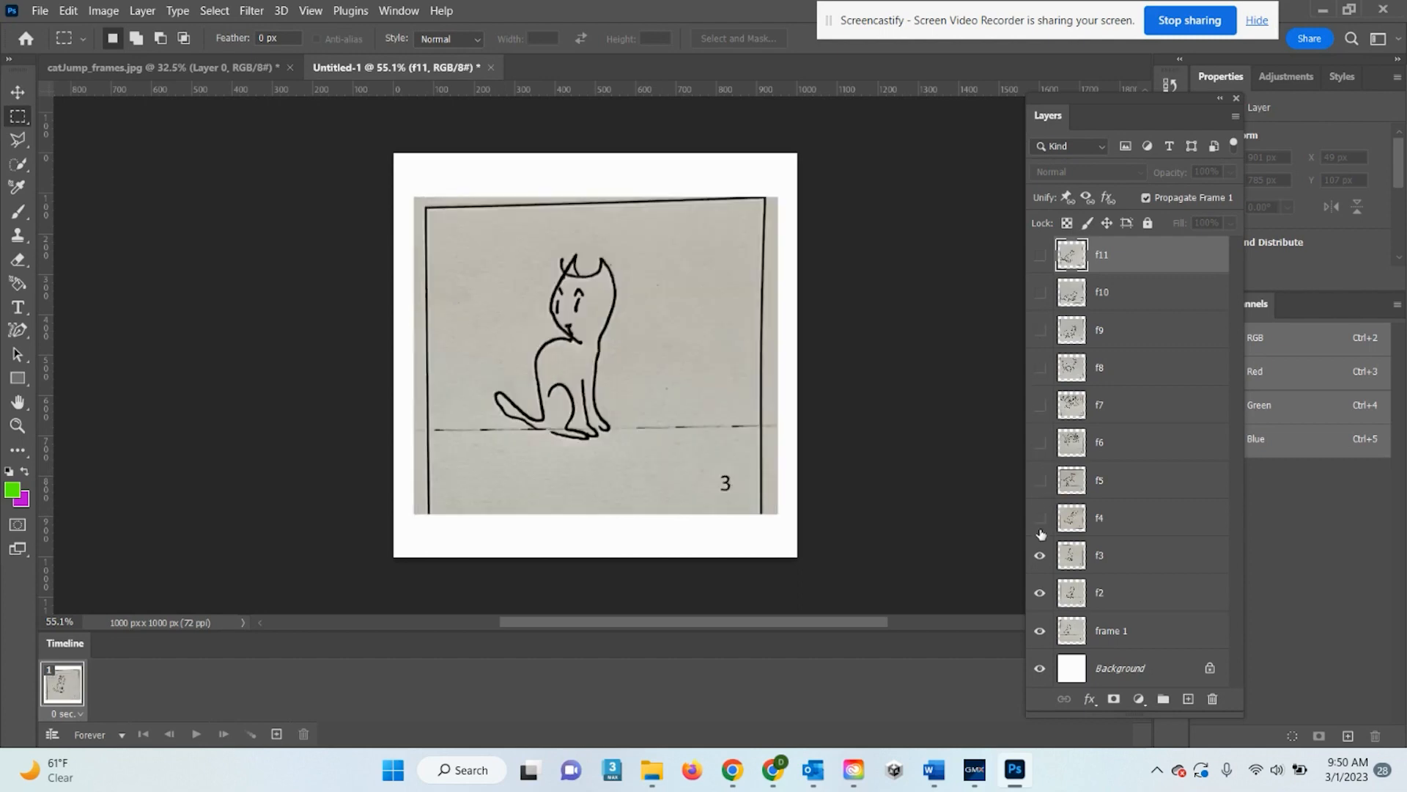
left_click(1039, 555)
left_click(1039, 592)
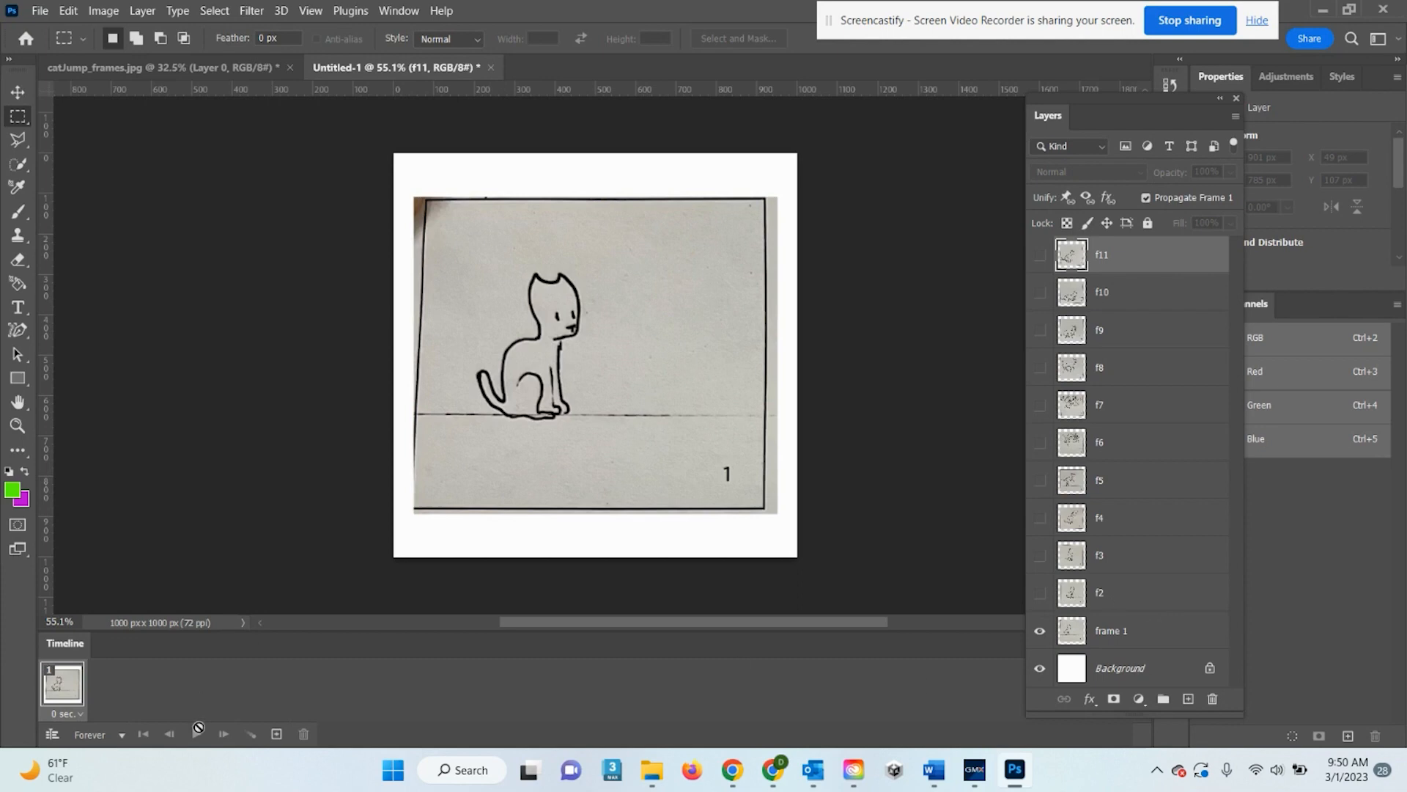
Add frames 2 to 6, each showing its own layer f2 through f6
left_click(276, 733)
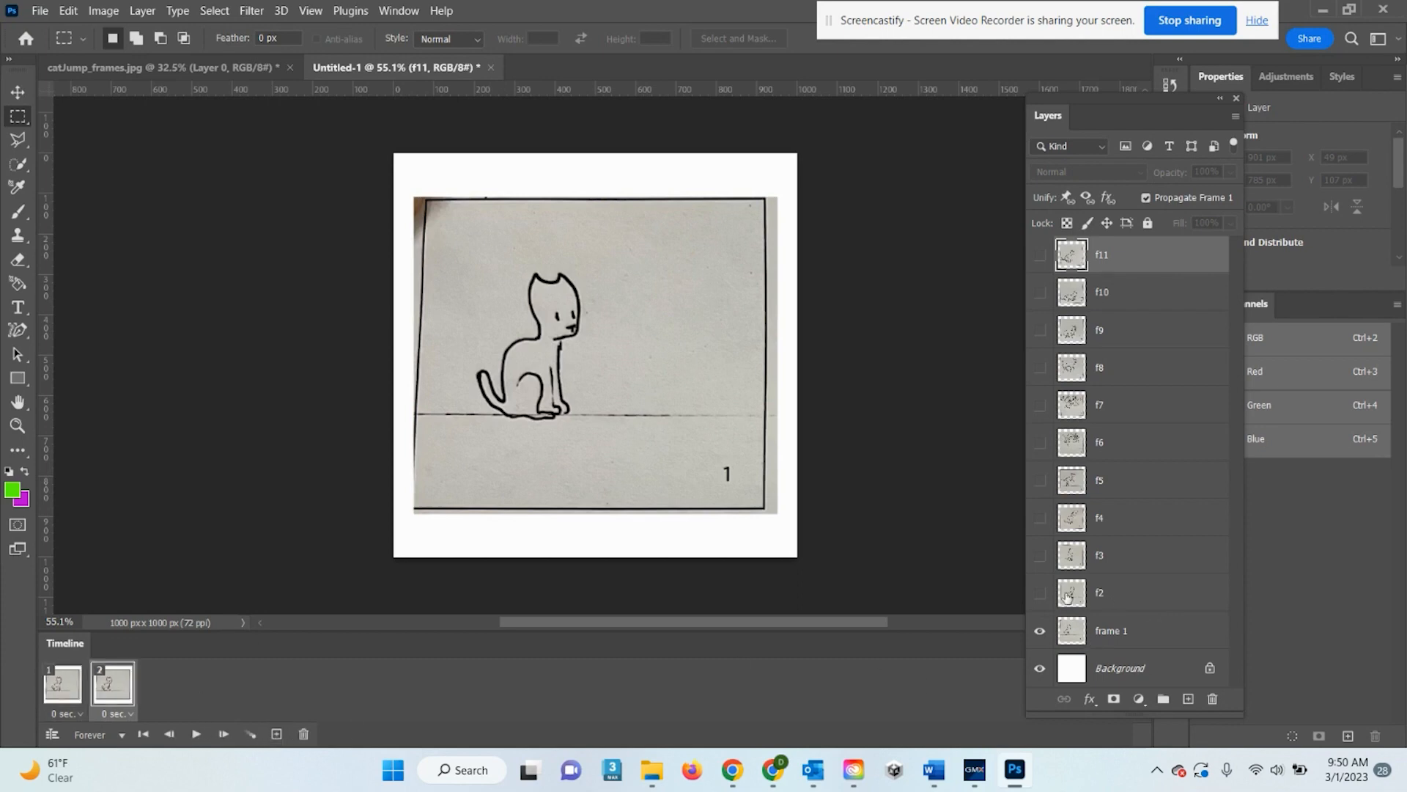
left_click(1039, 593)
left_click(1039, 631)
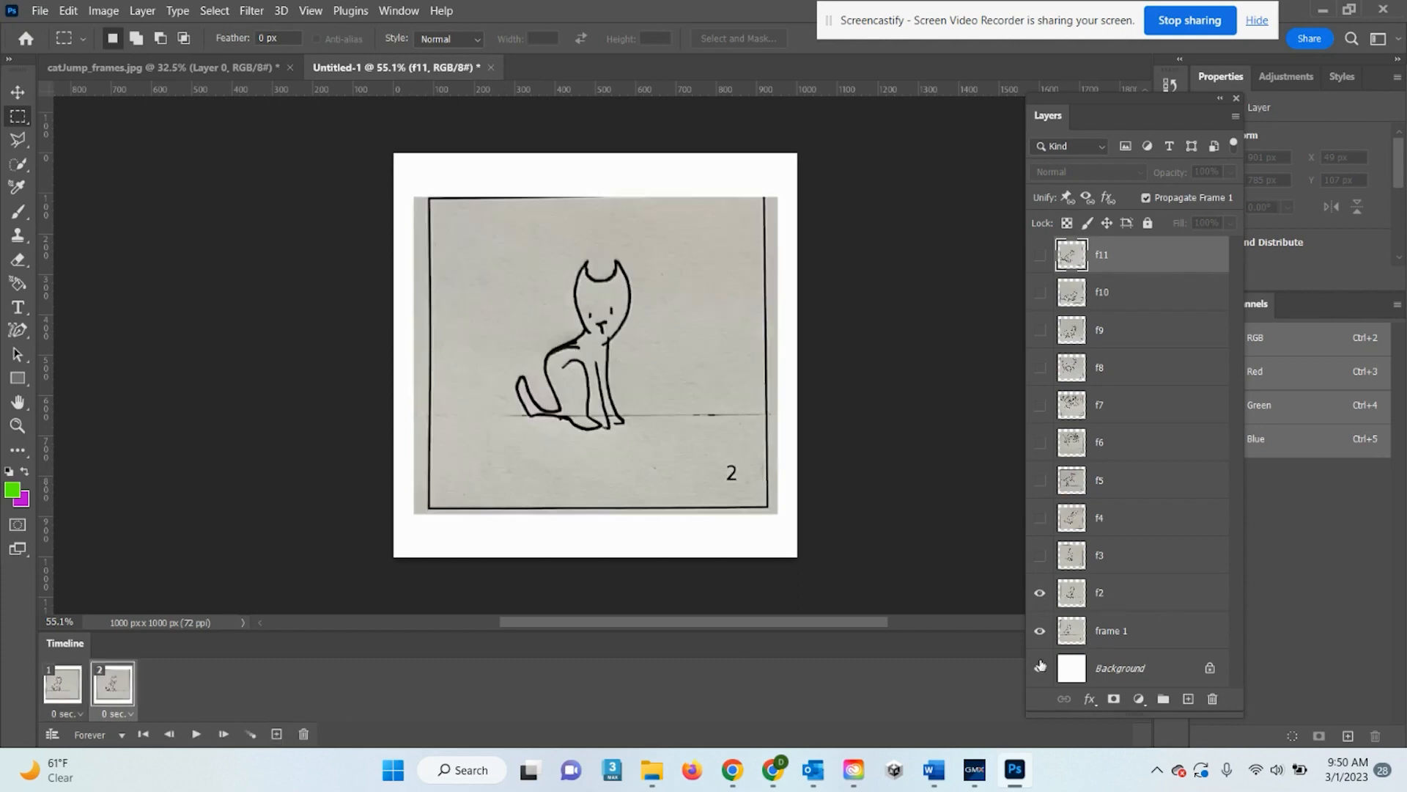
left_click(276, 734)
left_click(1039, 555)
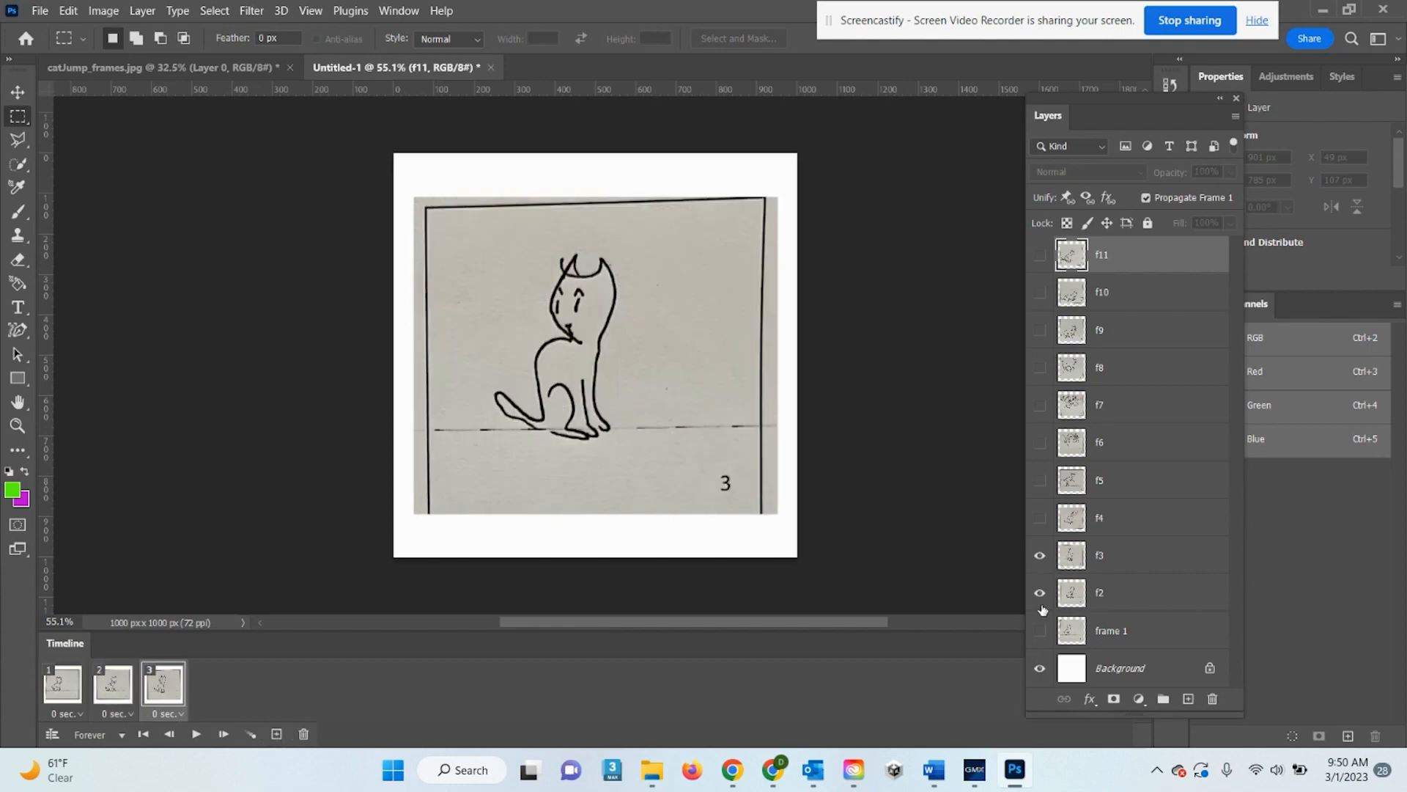
left_click(1039, 593)
left_click(276, 734)
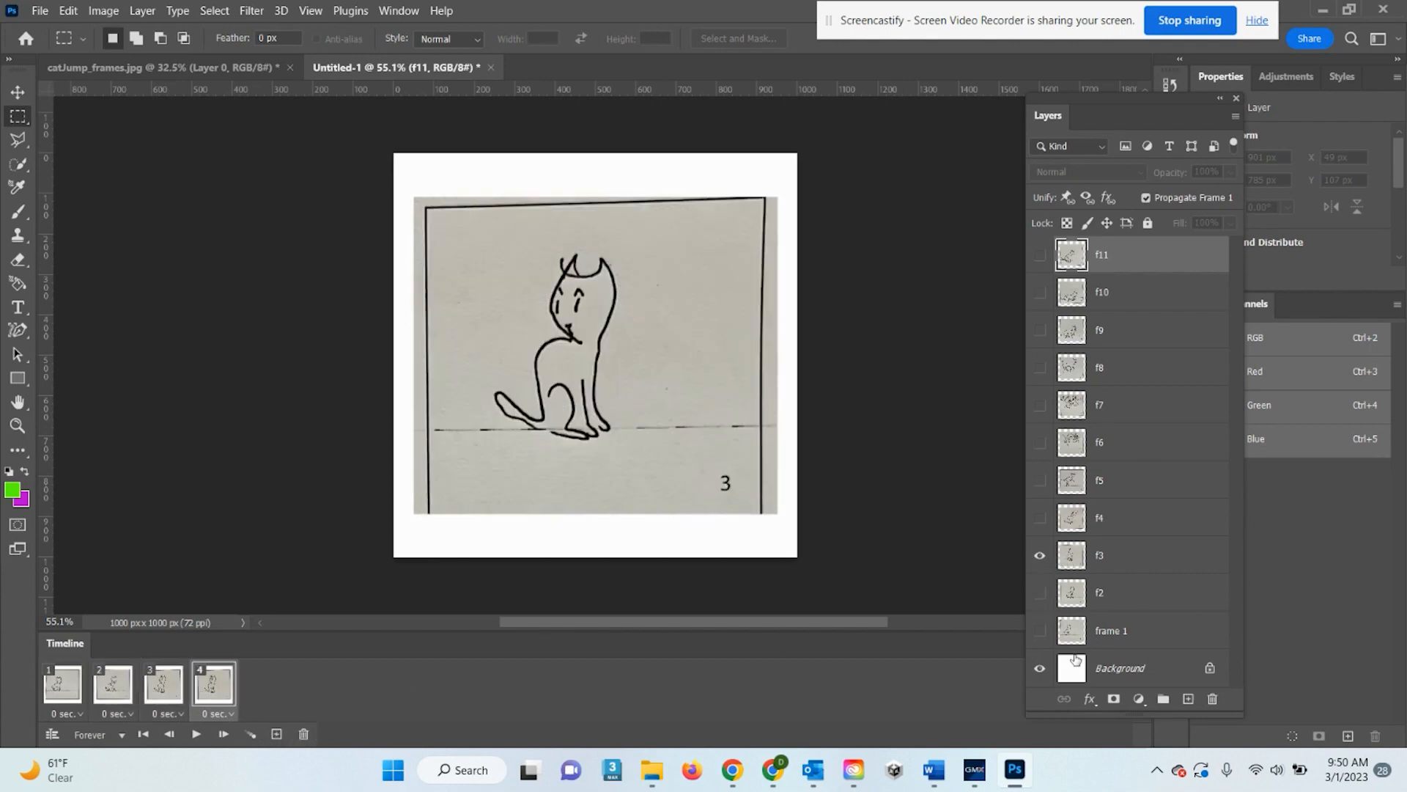
left_click(1039, 517)
left_click(1039, 555)
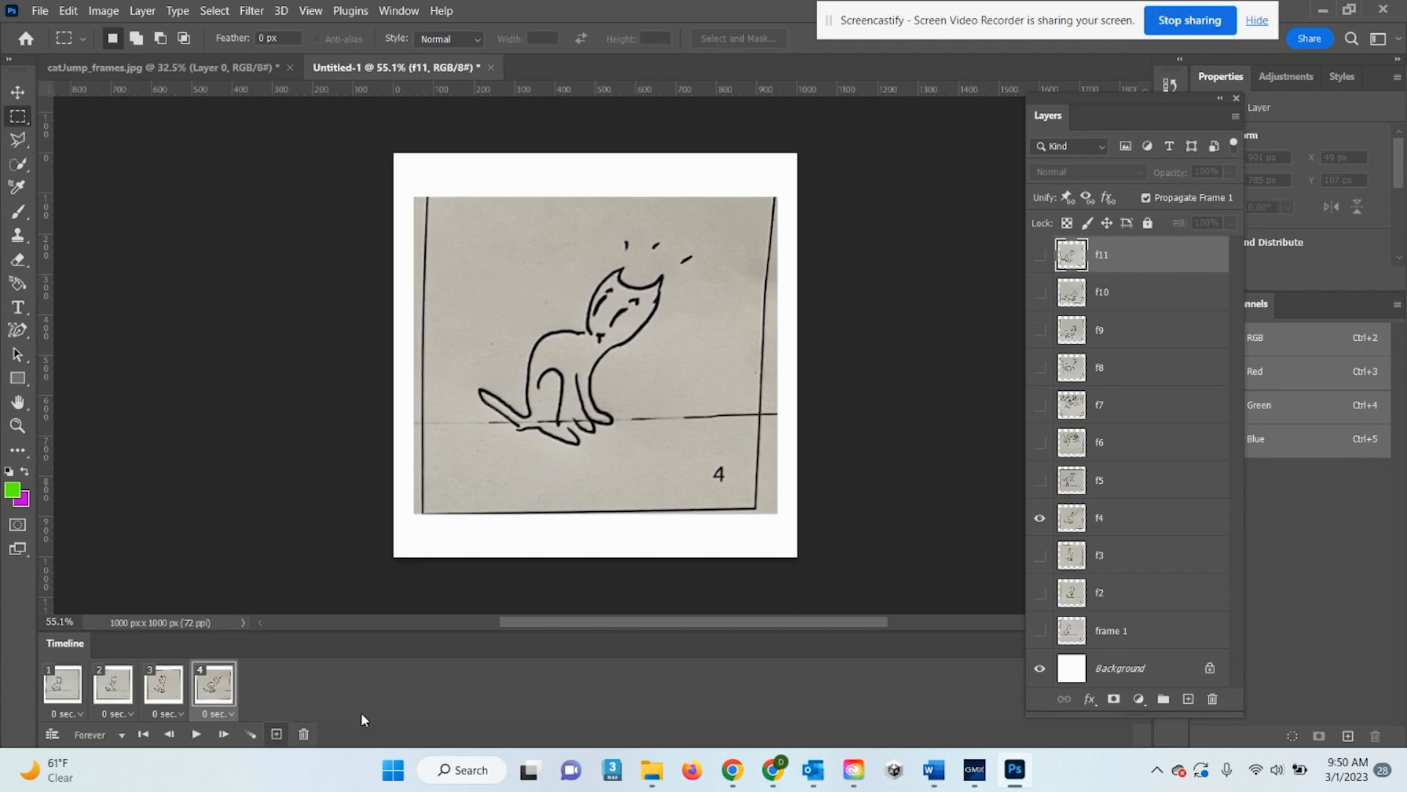
left_click(276, 734)
left_click(1039, 480)
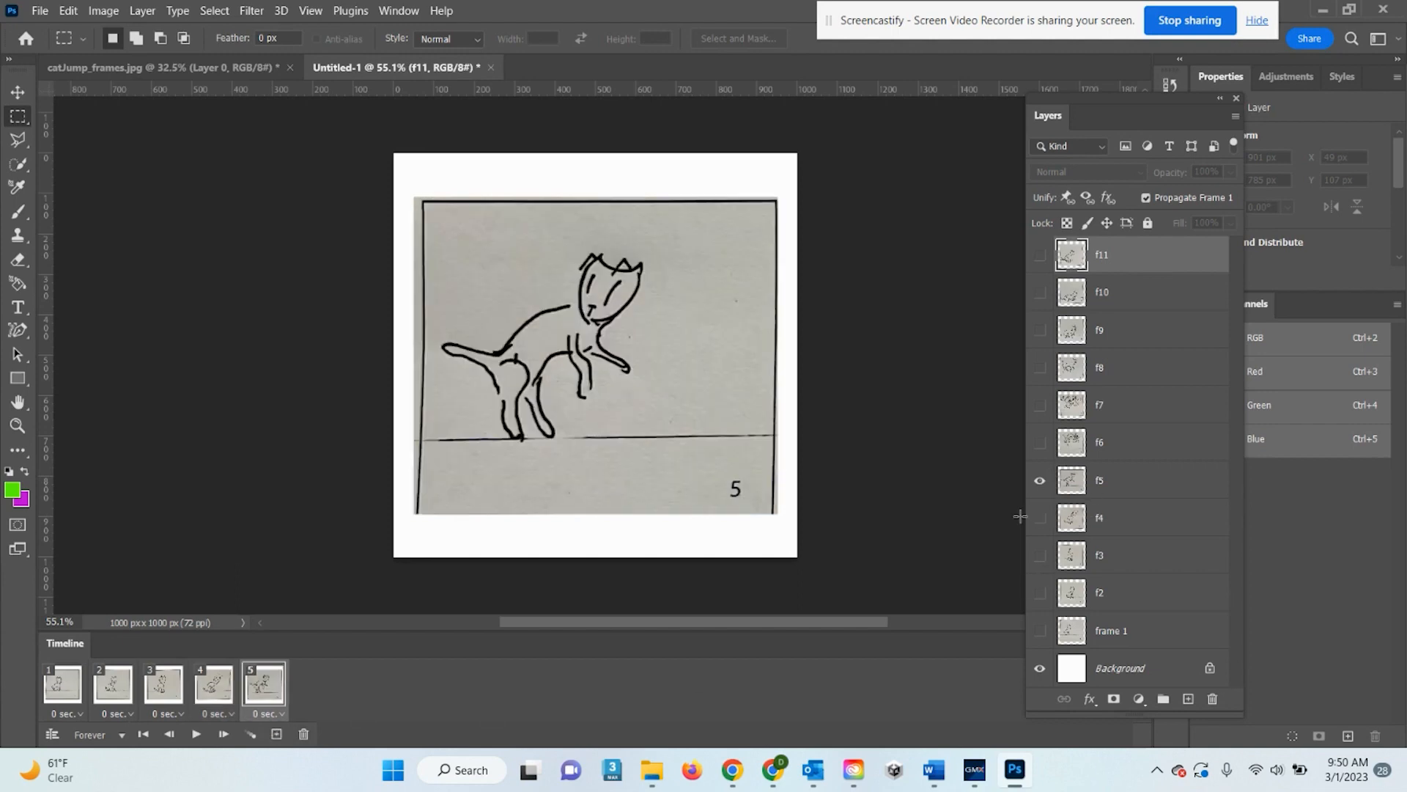
left_click(1039, 517)
left_click(276, 734)
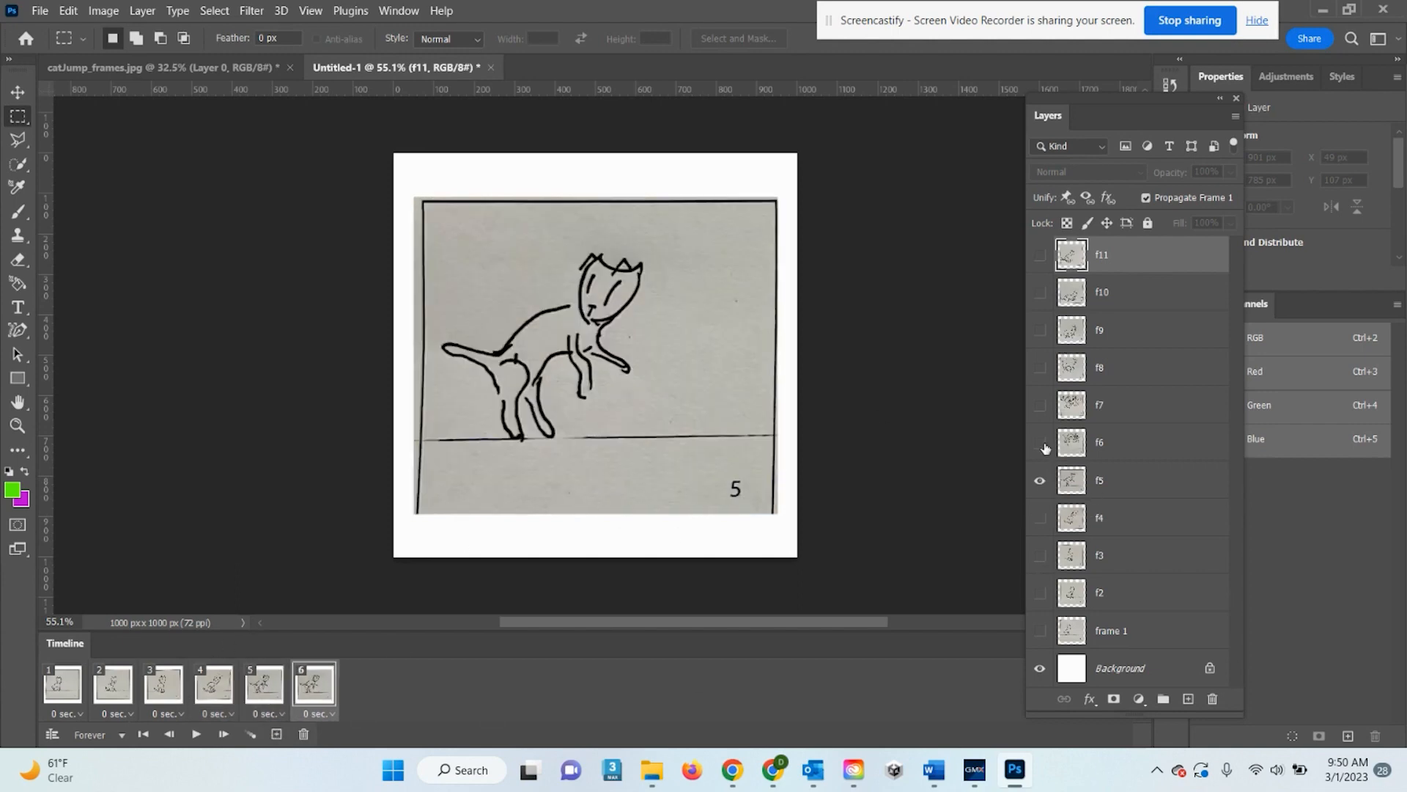
left_click(1039, 442)
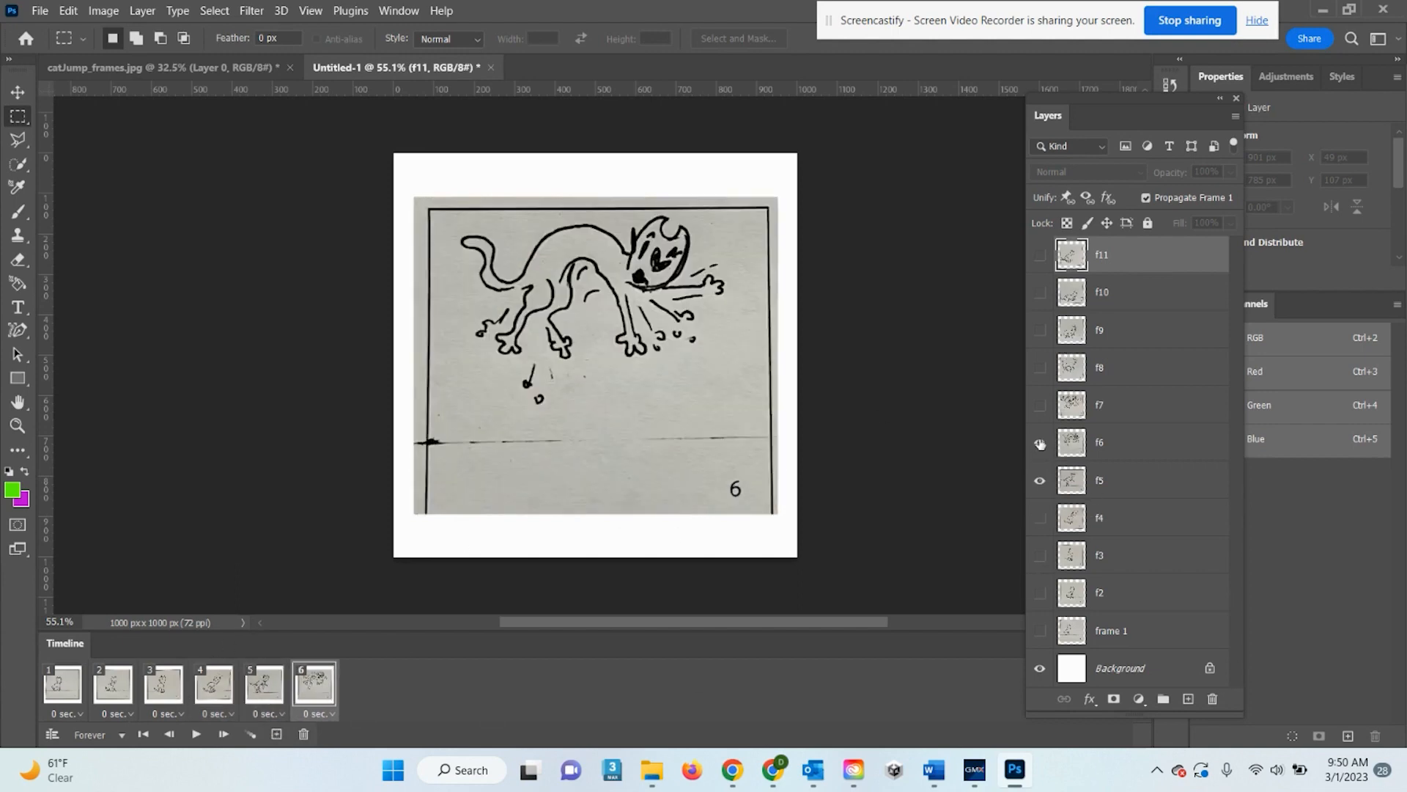
Add frames 7 to 11, each showing its own layer f7 through f11
left_click(276, 734)
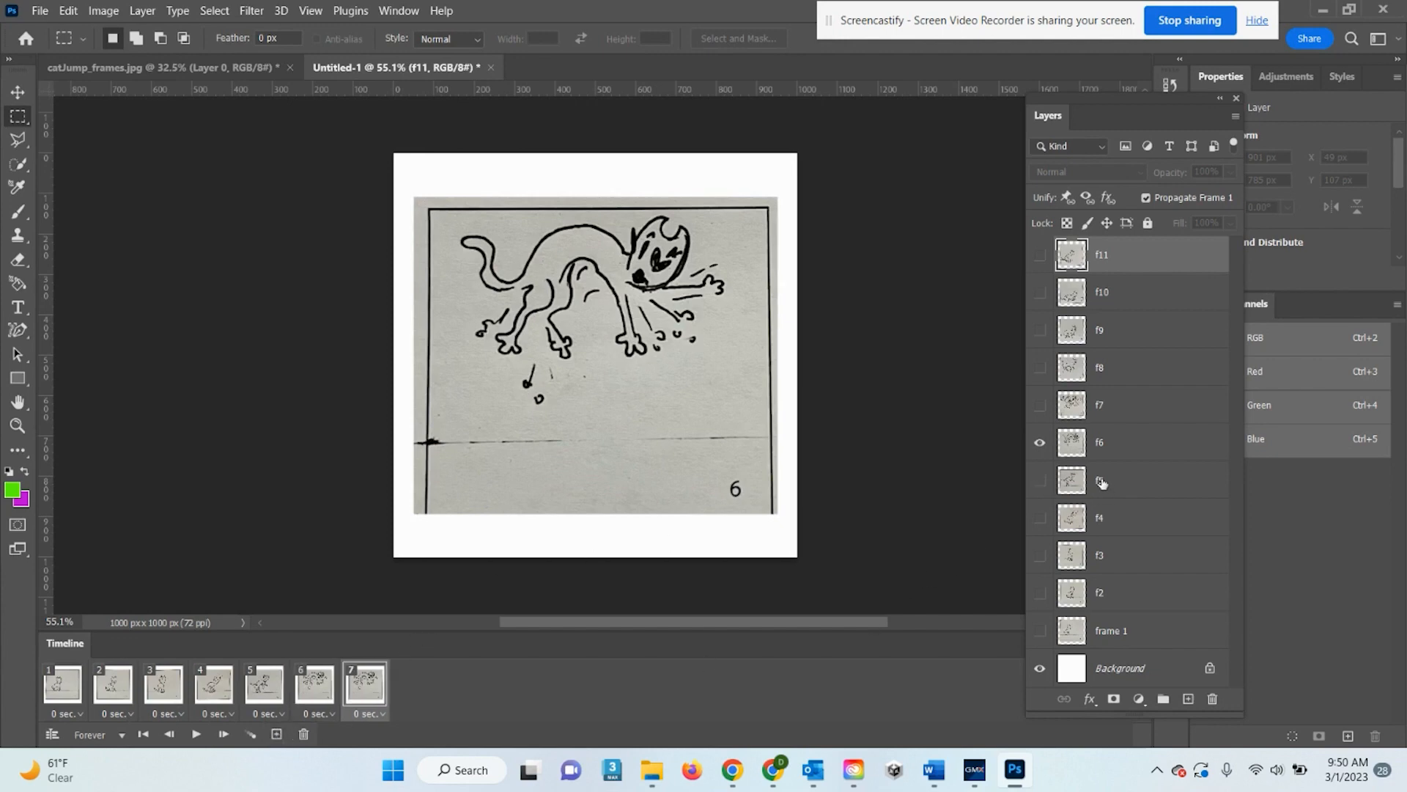
left_click(1039, 405)
left_click(1039, 442)
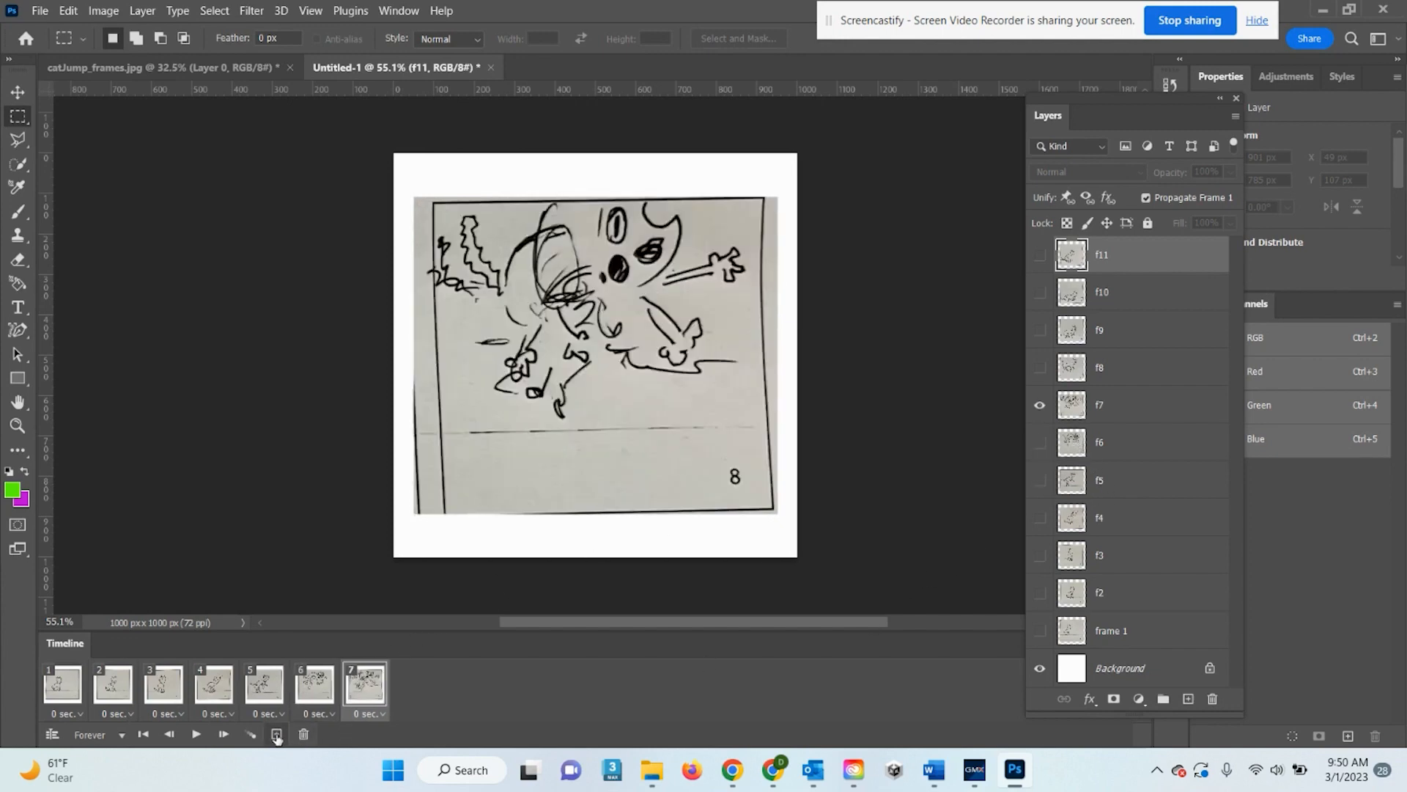
left_click(276, 733)
left_click(1039, 367)
left_click(1041, 405)
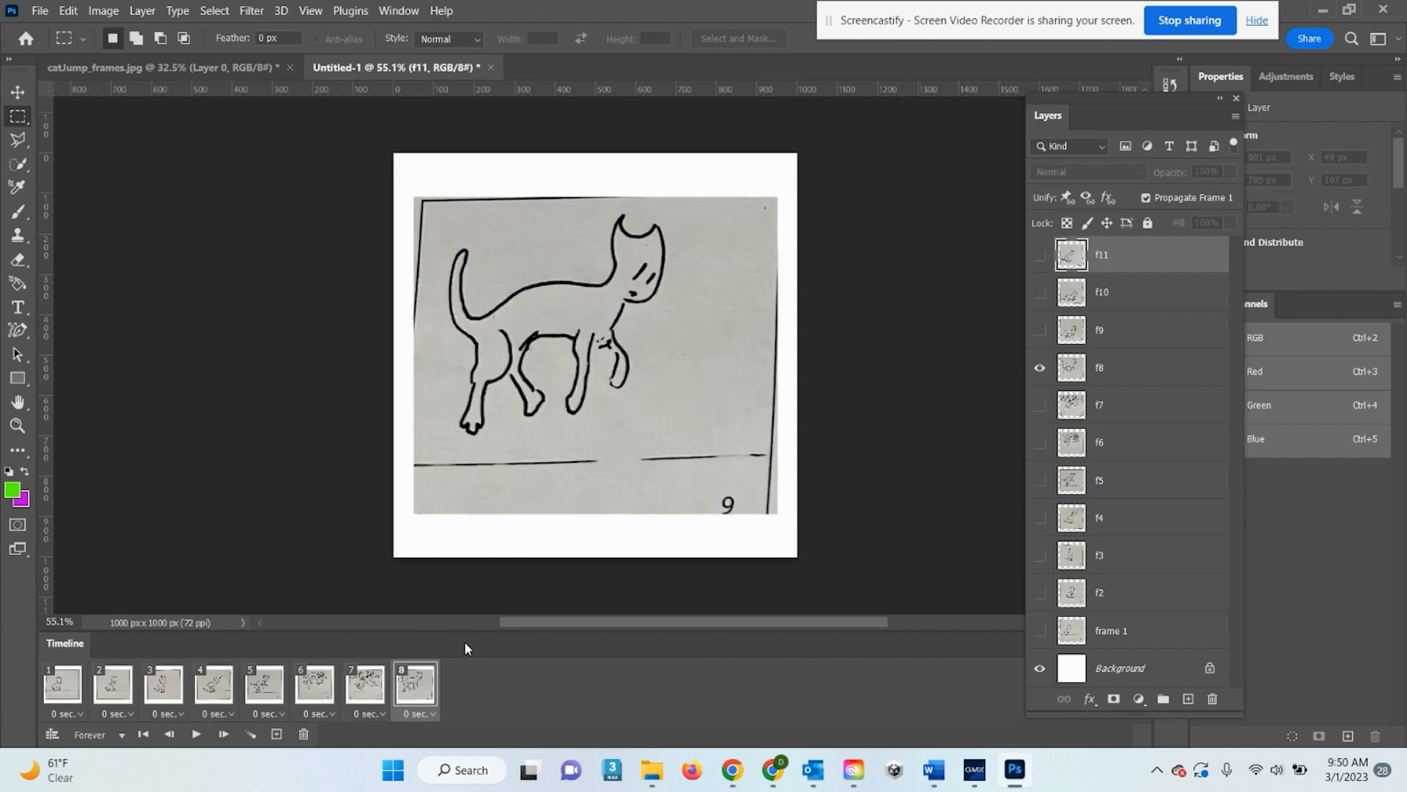
left_click(277, 734)
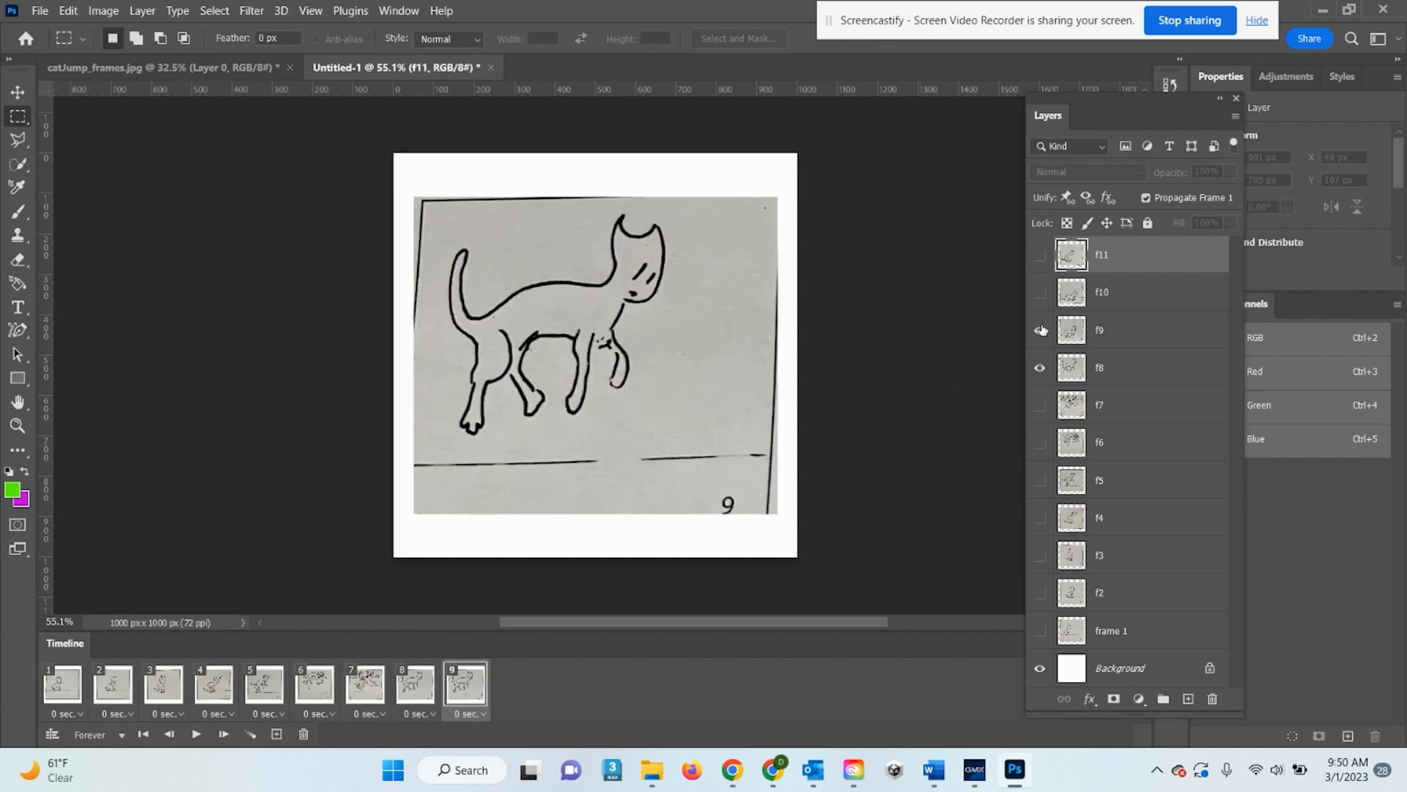
left_click(1041, 330)
left_click(1040, 367)
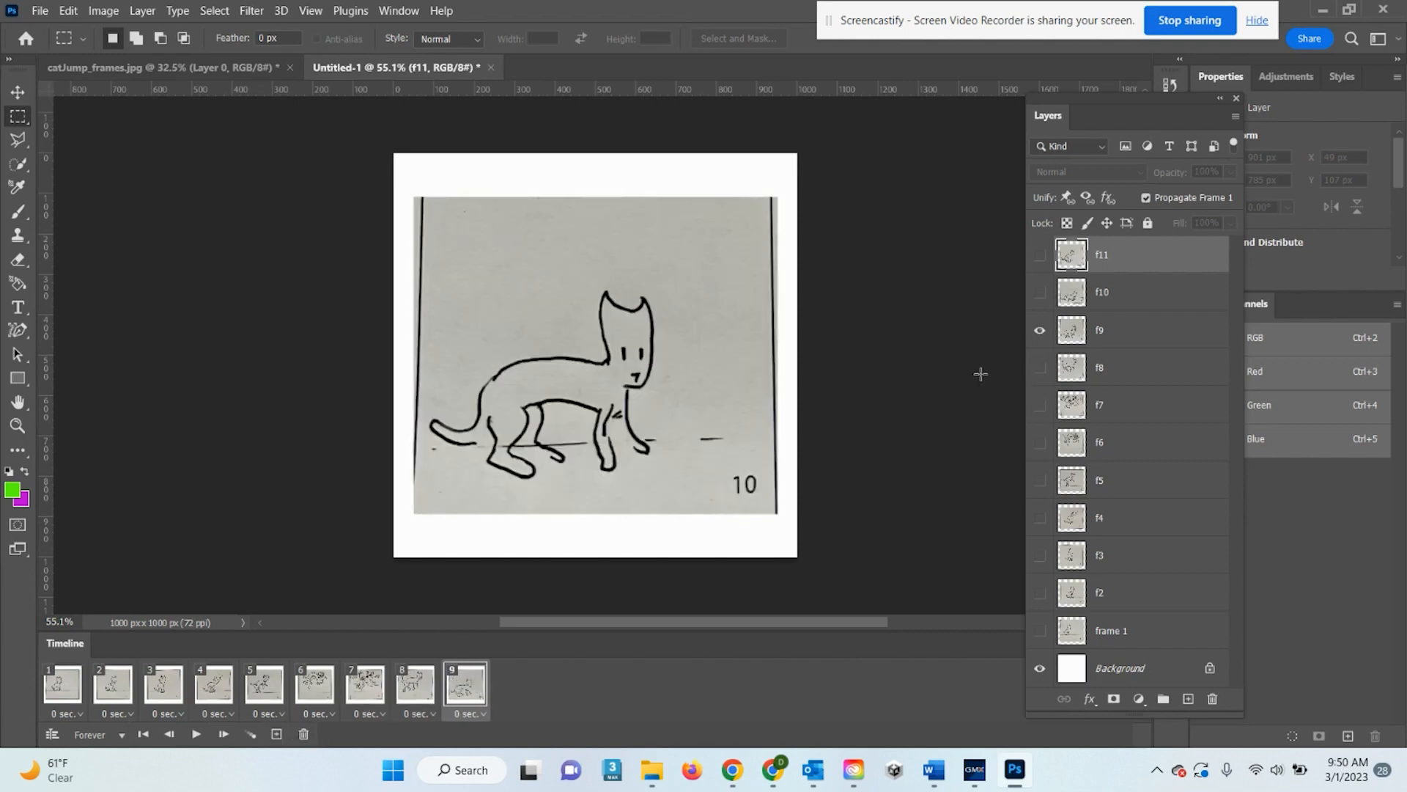
left_click(276, 734)
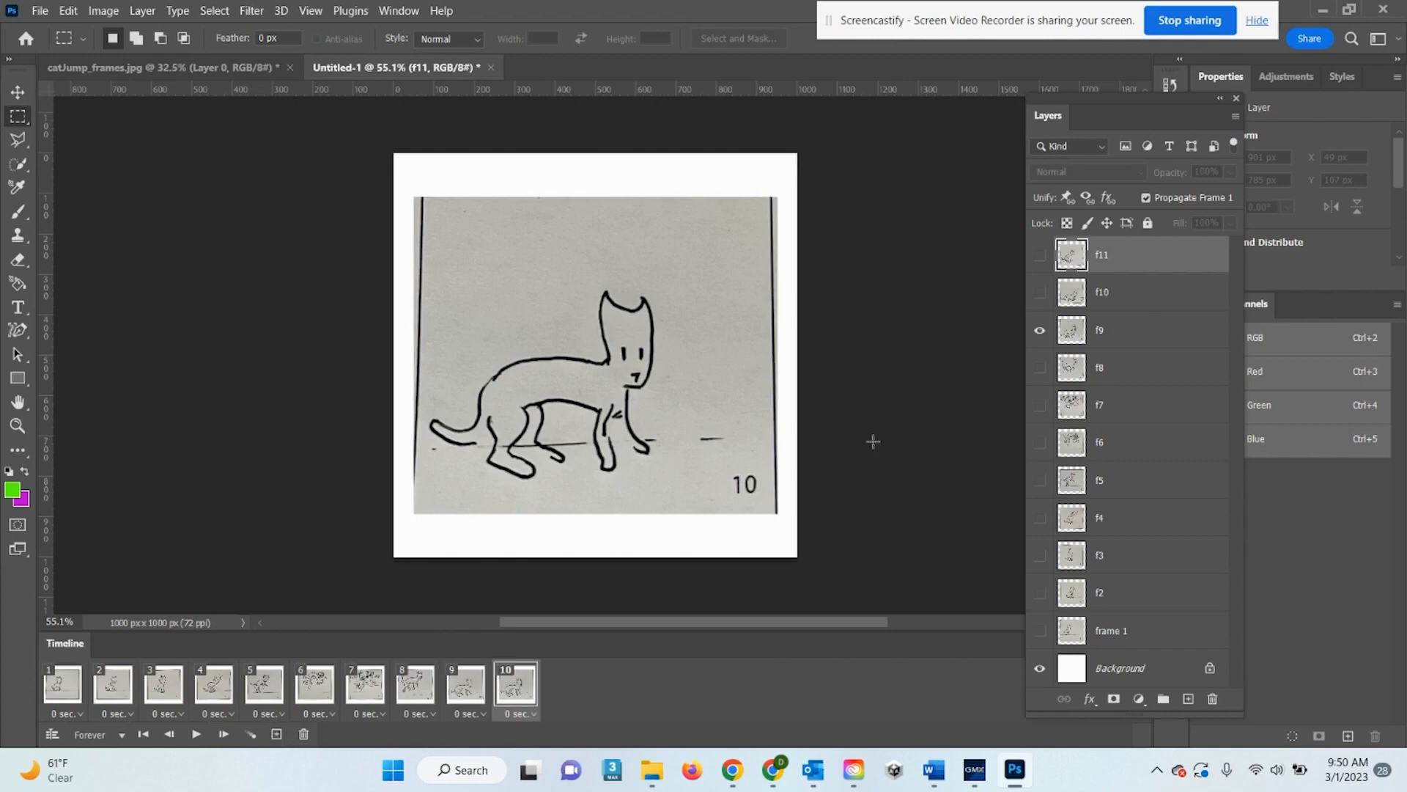
left_click(1040, 292)
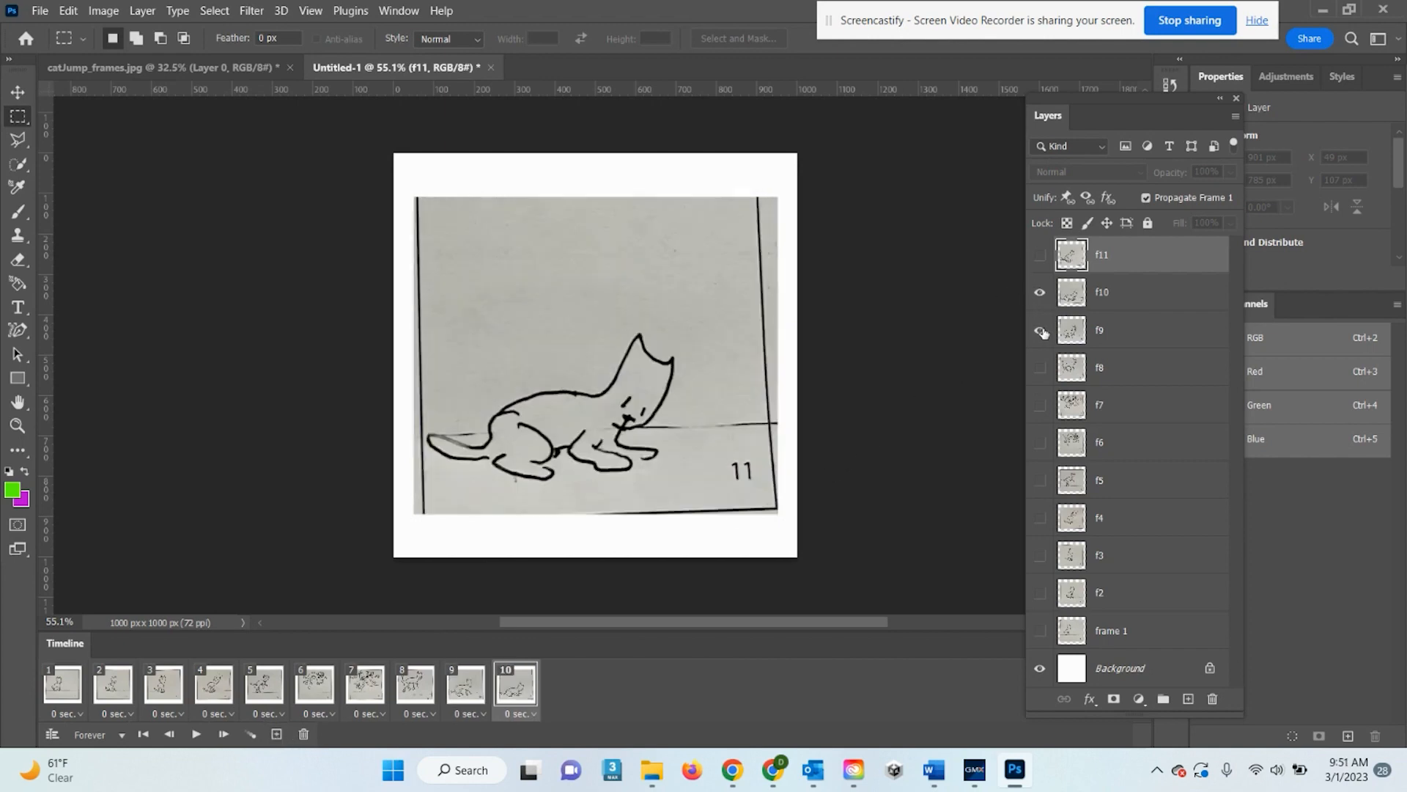
left_click(276, 734)
left_click(1040, 254)
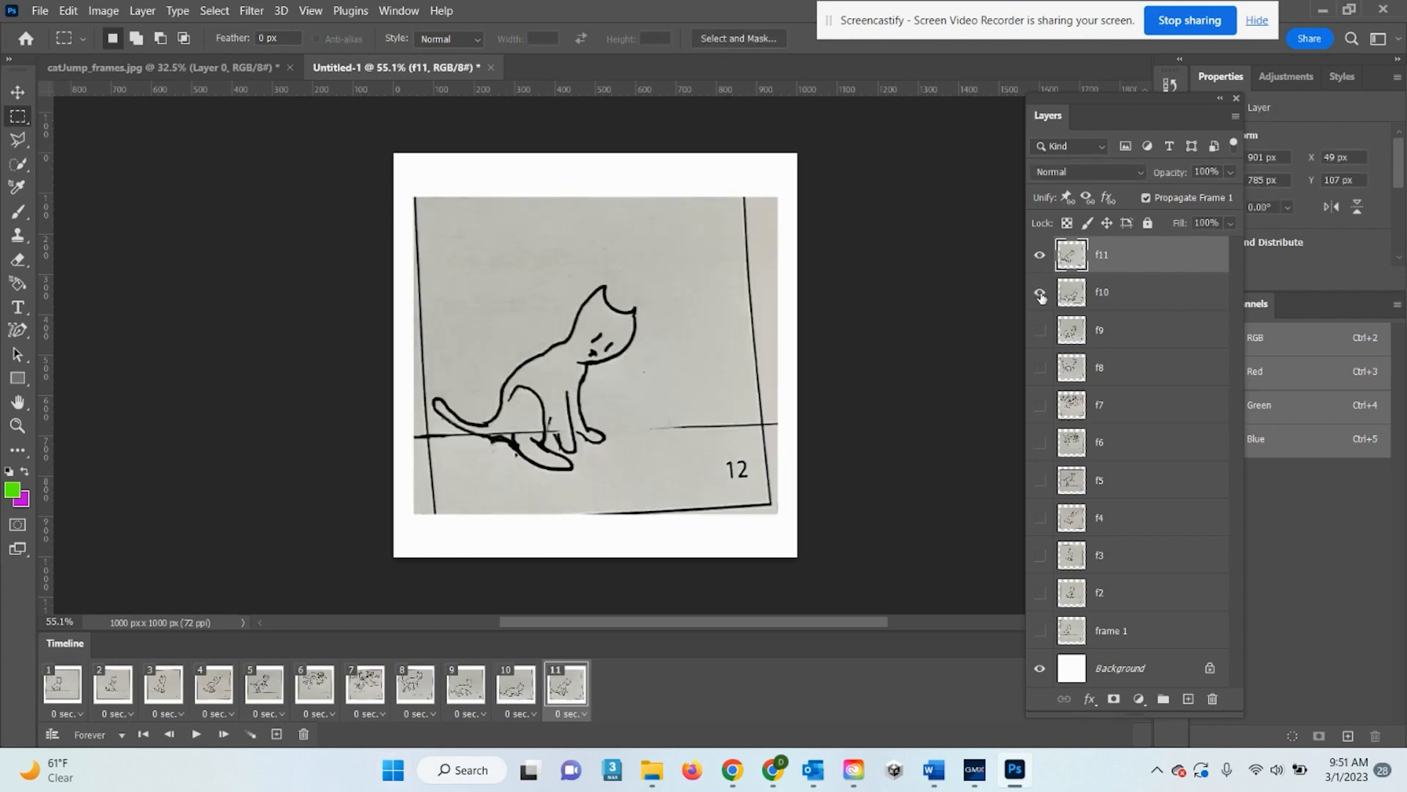
left_click(1040, 293)
Play and stop the animation, then step through frames 2 to 7
left_click(197, 735)
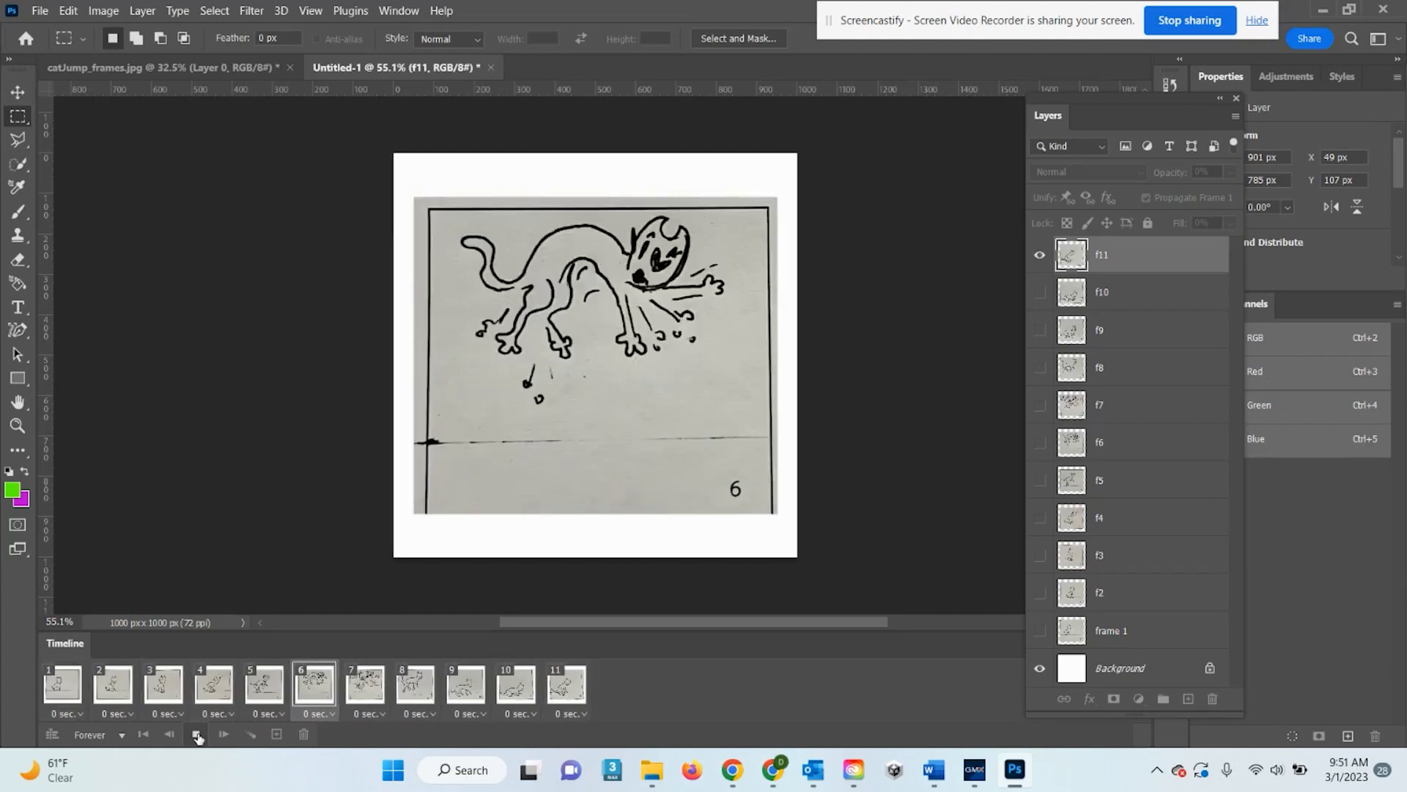
left_click(197, 734)
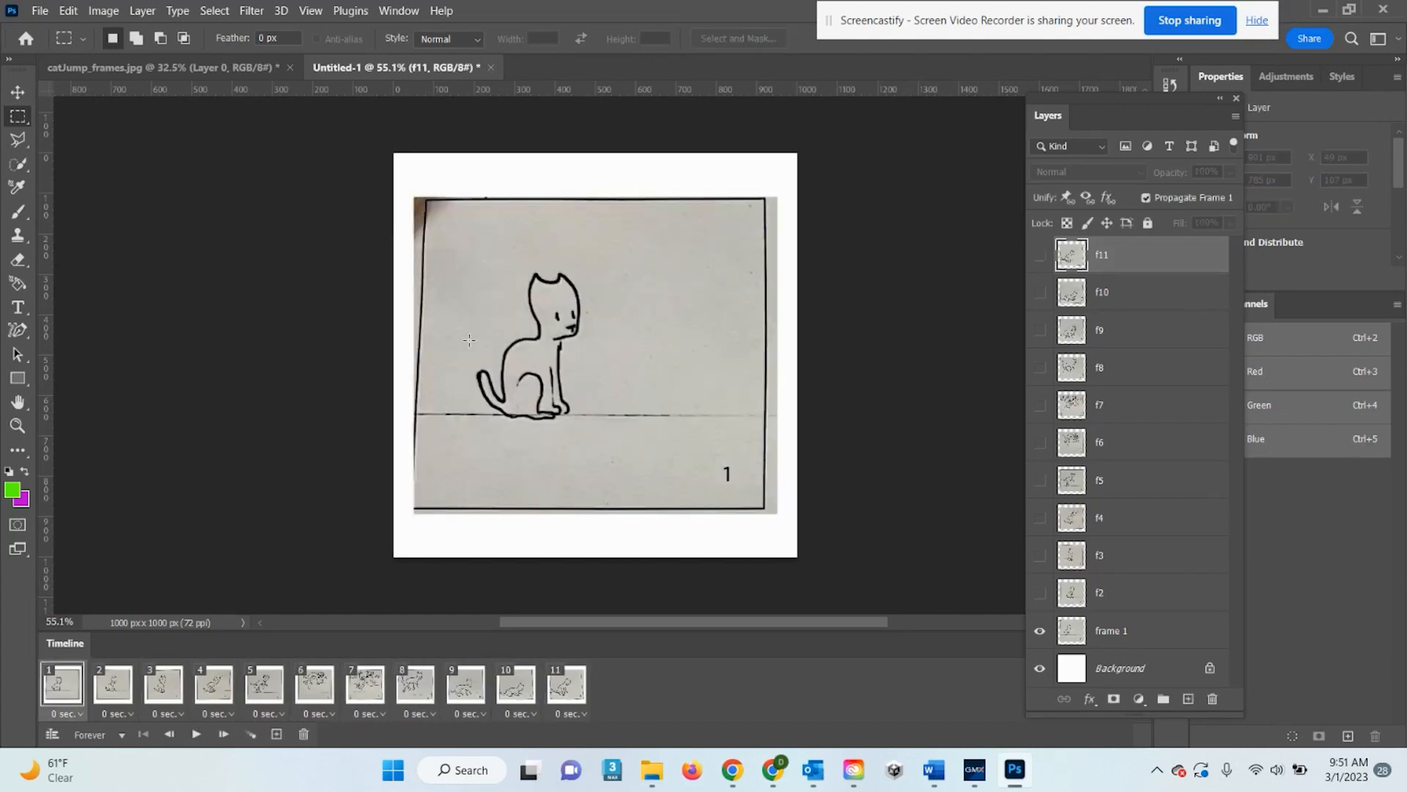
left_click(106, 689)
left_click(163, 685)
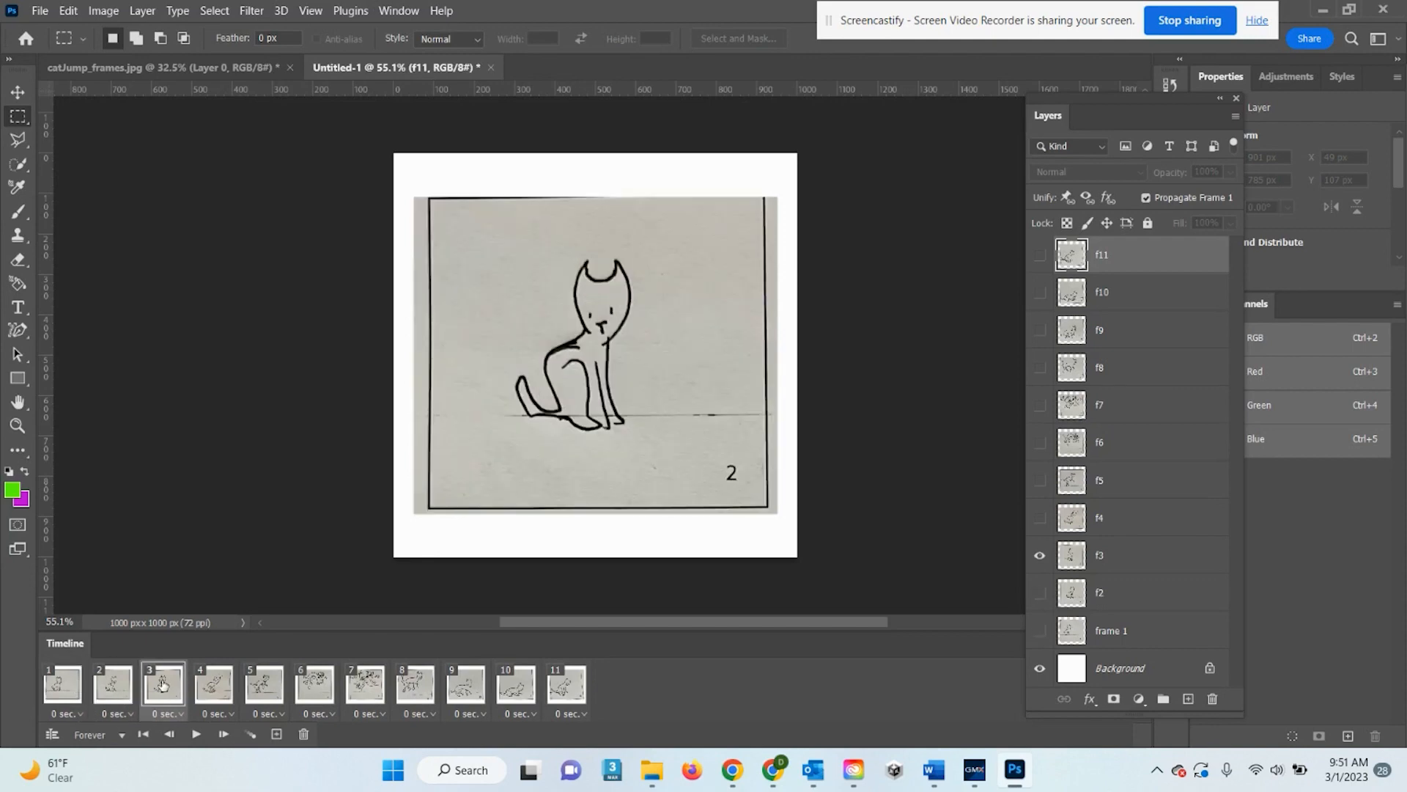
left_click(214, 686)
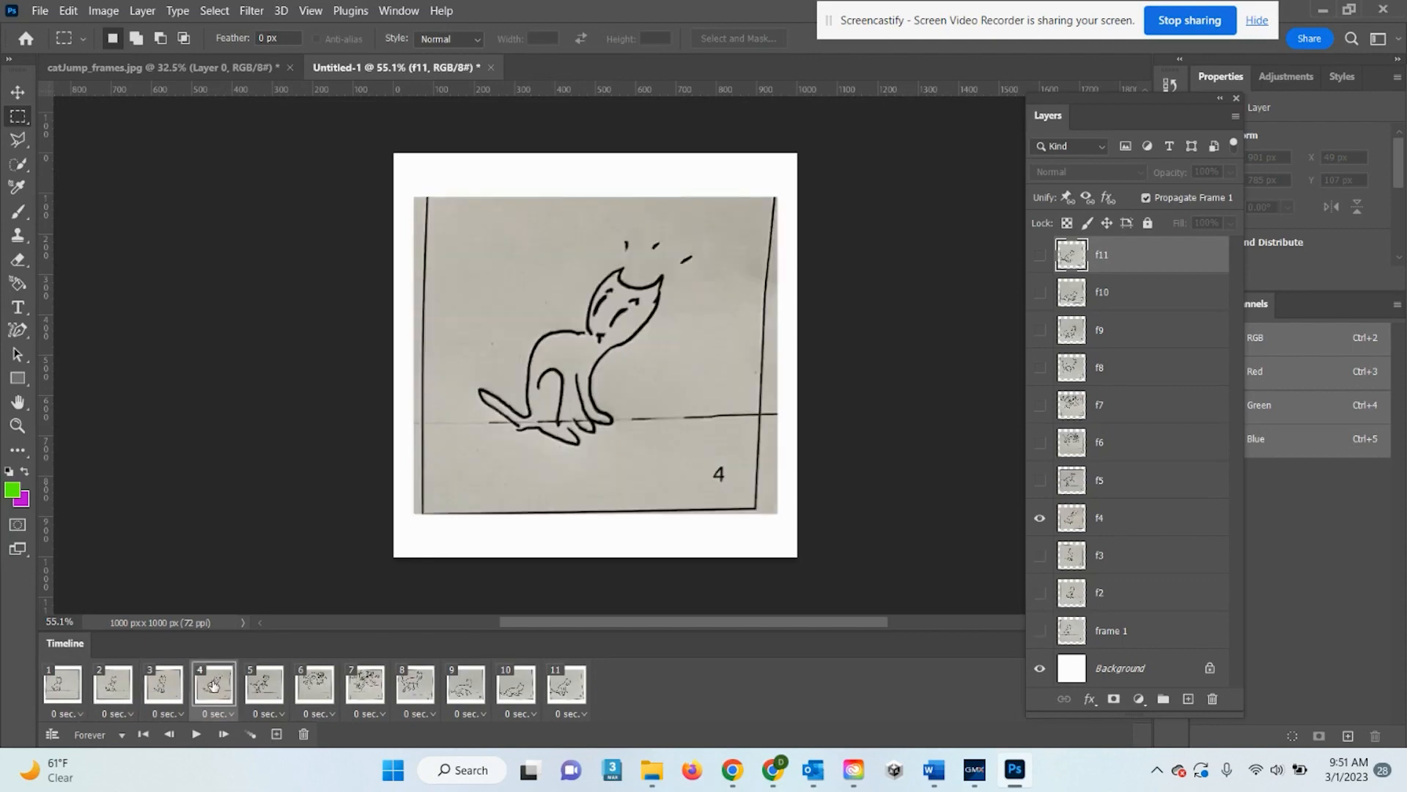
left_click(266, 686)
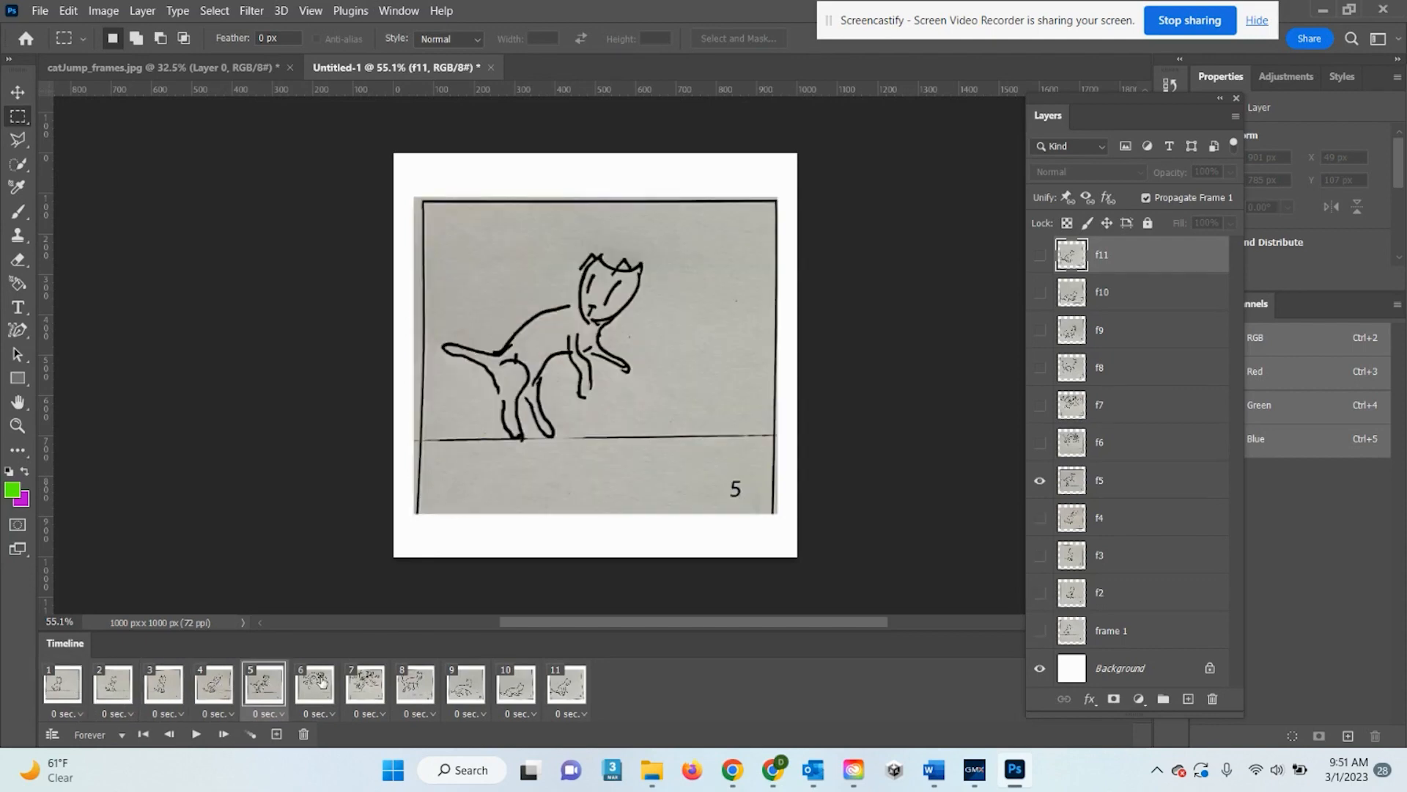
left_click(323, 683)
left_click(358, 685)
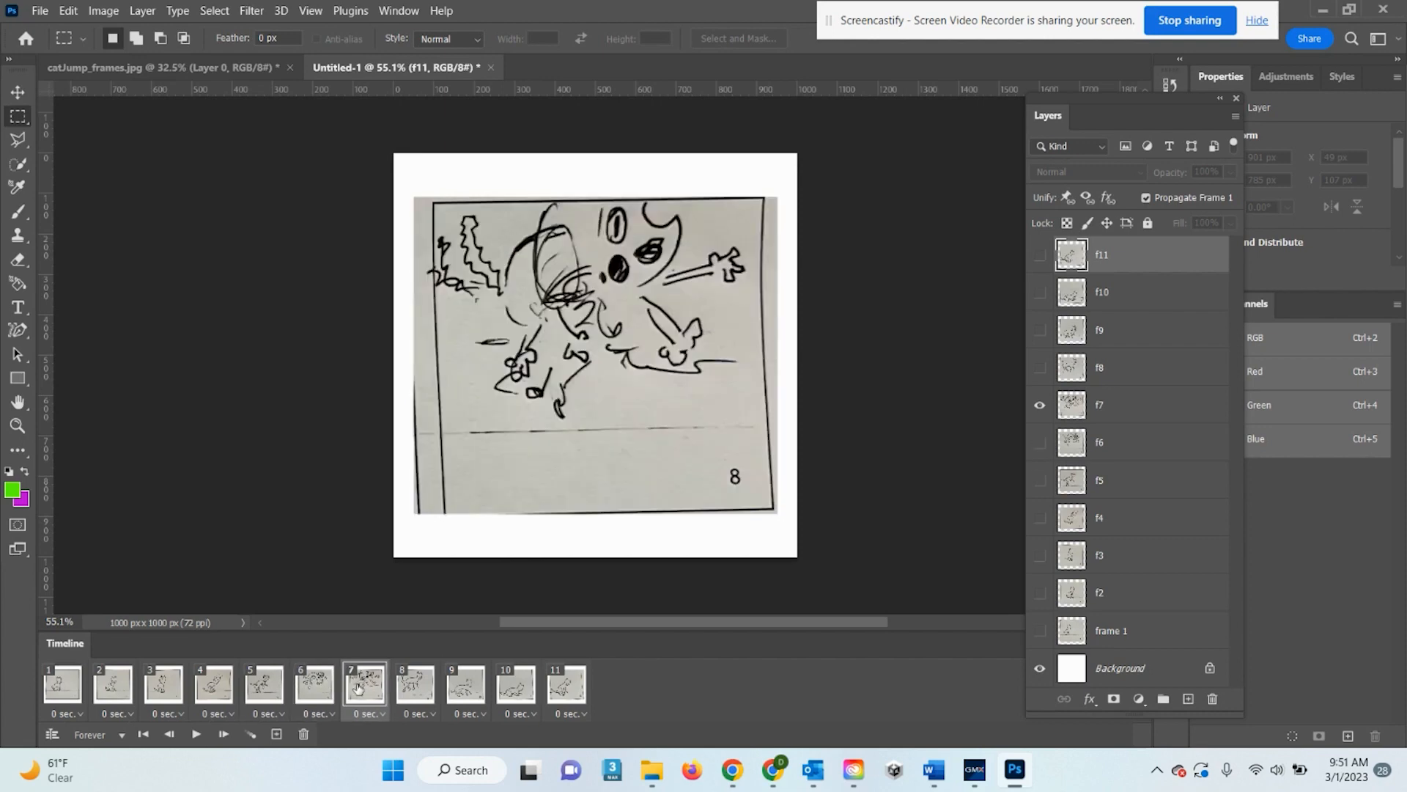
Step through frames 8 to 11, return to frame 1, then replay and stop the animation
left_click(414, 688)
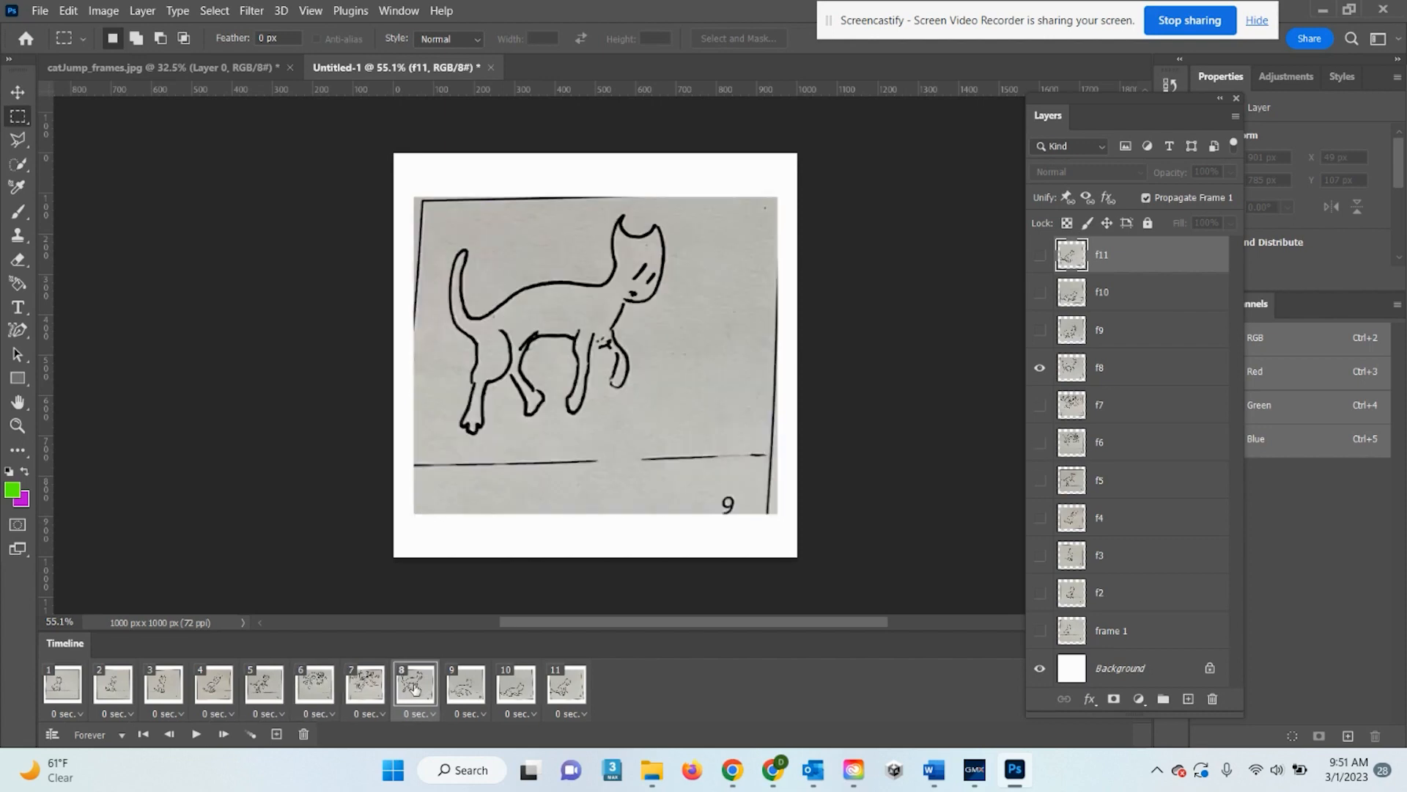
left_click(458, 686)
left_click(516, 696)
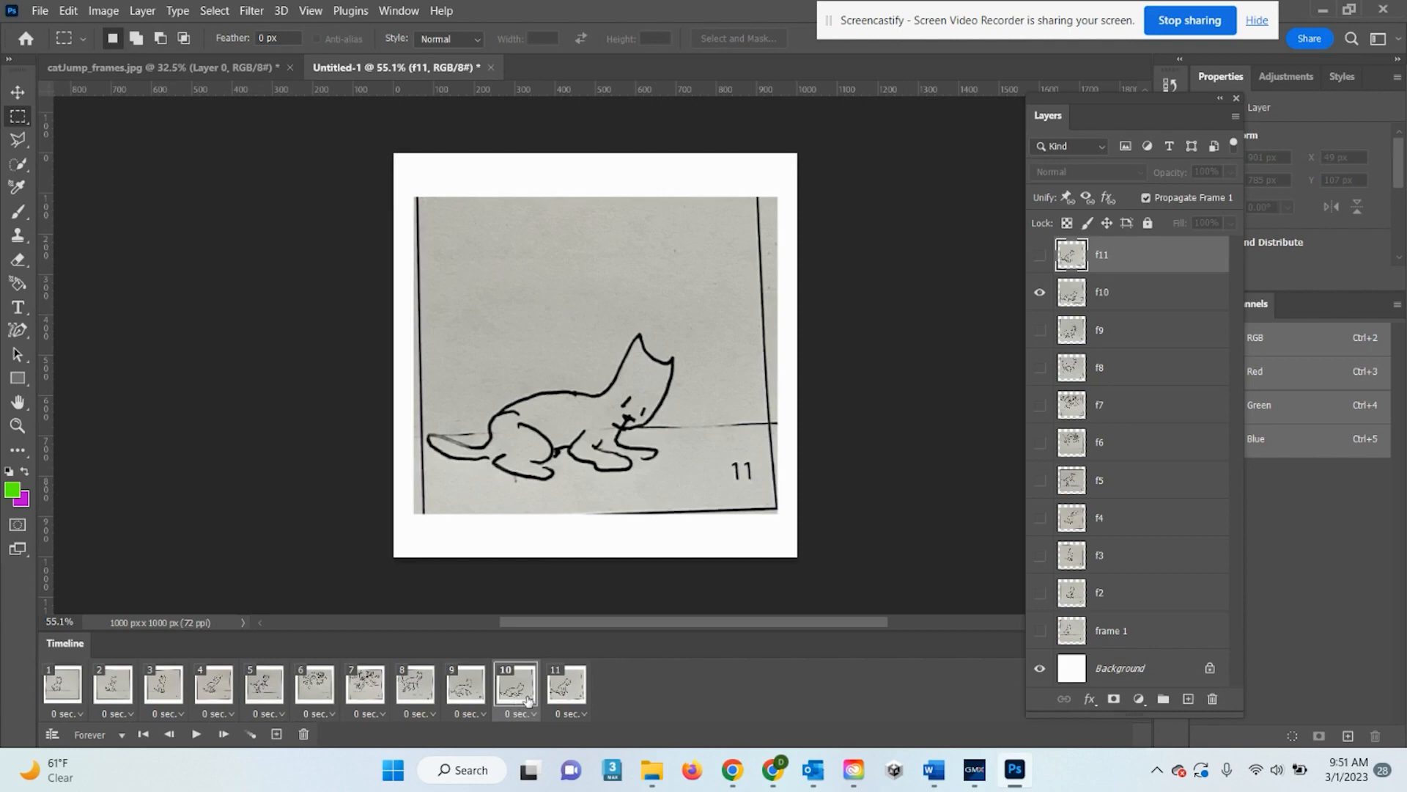
left_click(559, 692)
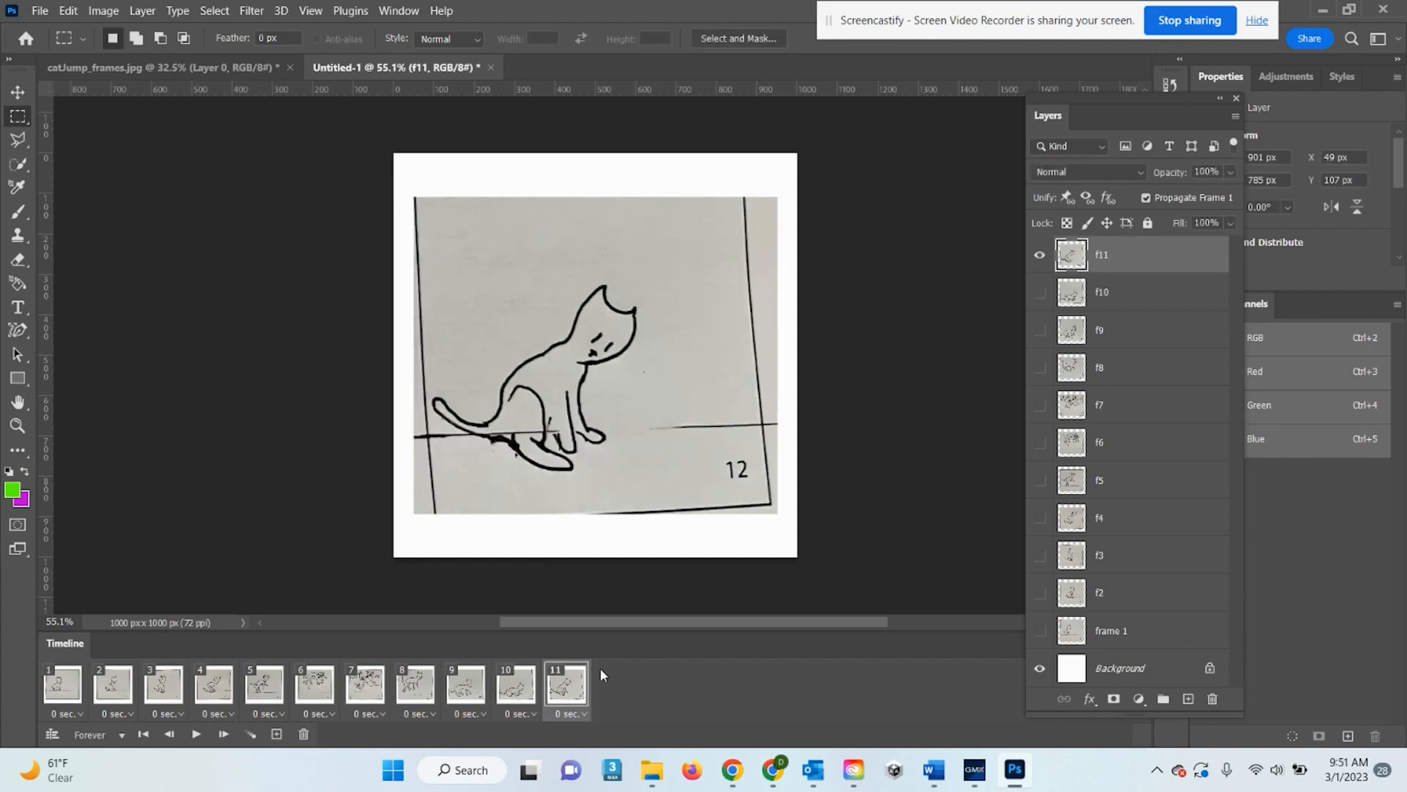
left_click(58, 689)
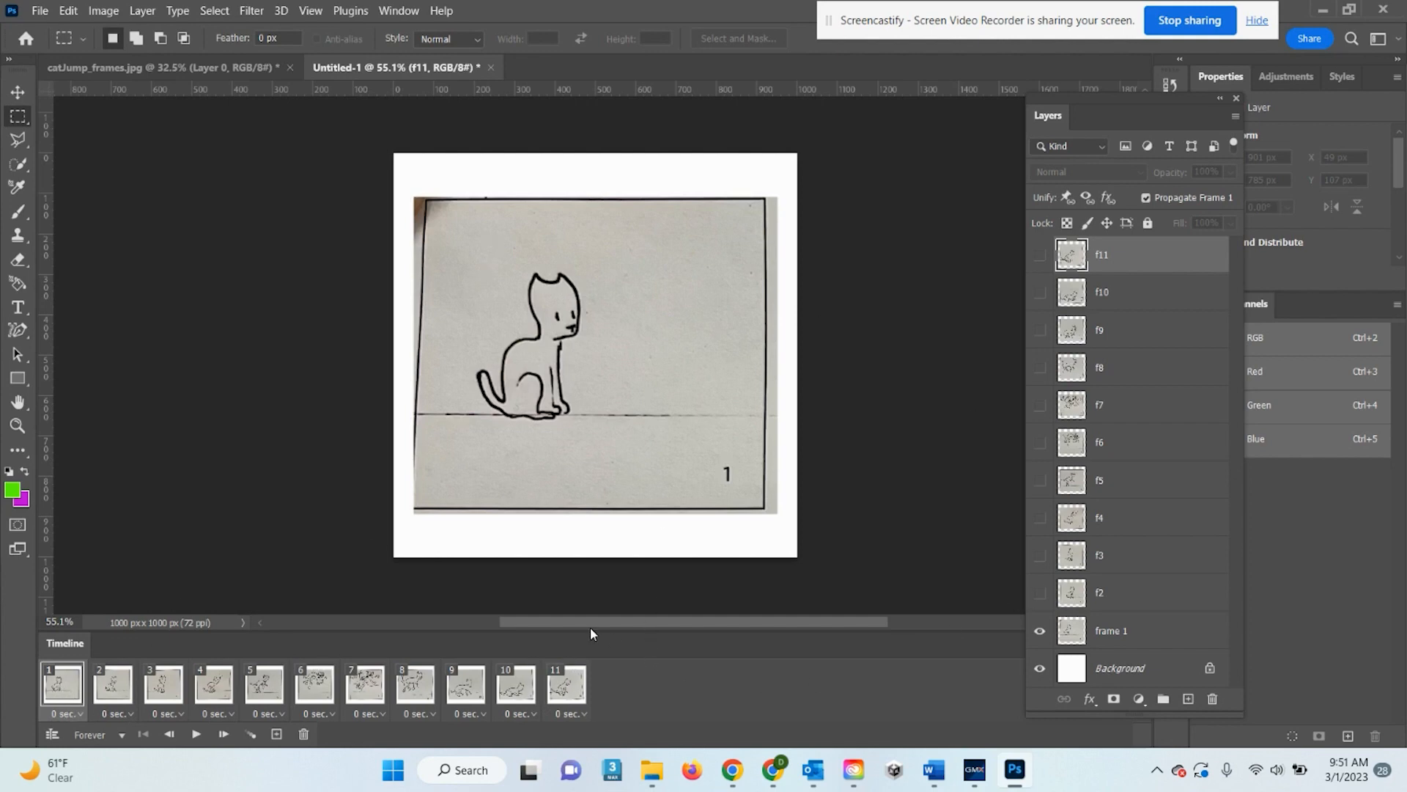
left_click(578, 680)
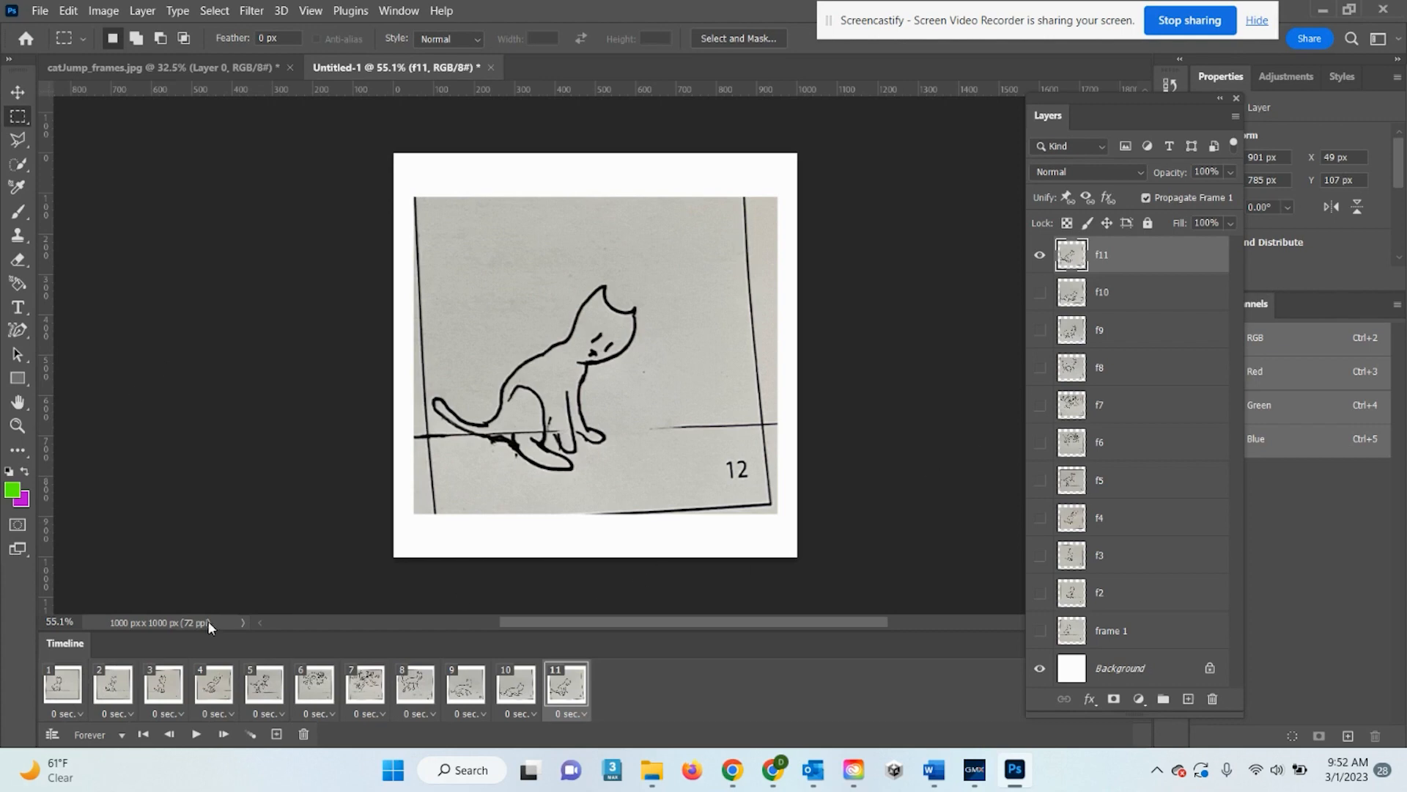
left_click(198, 735)
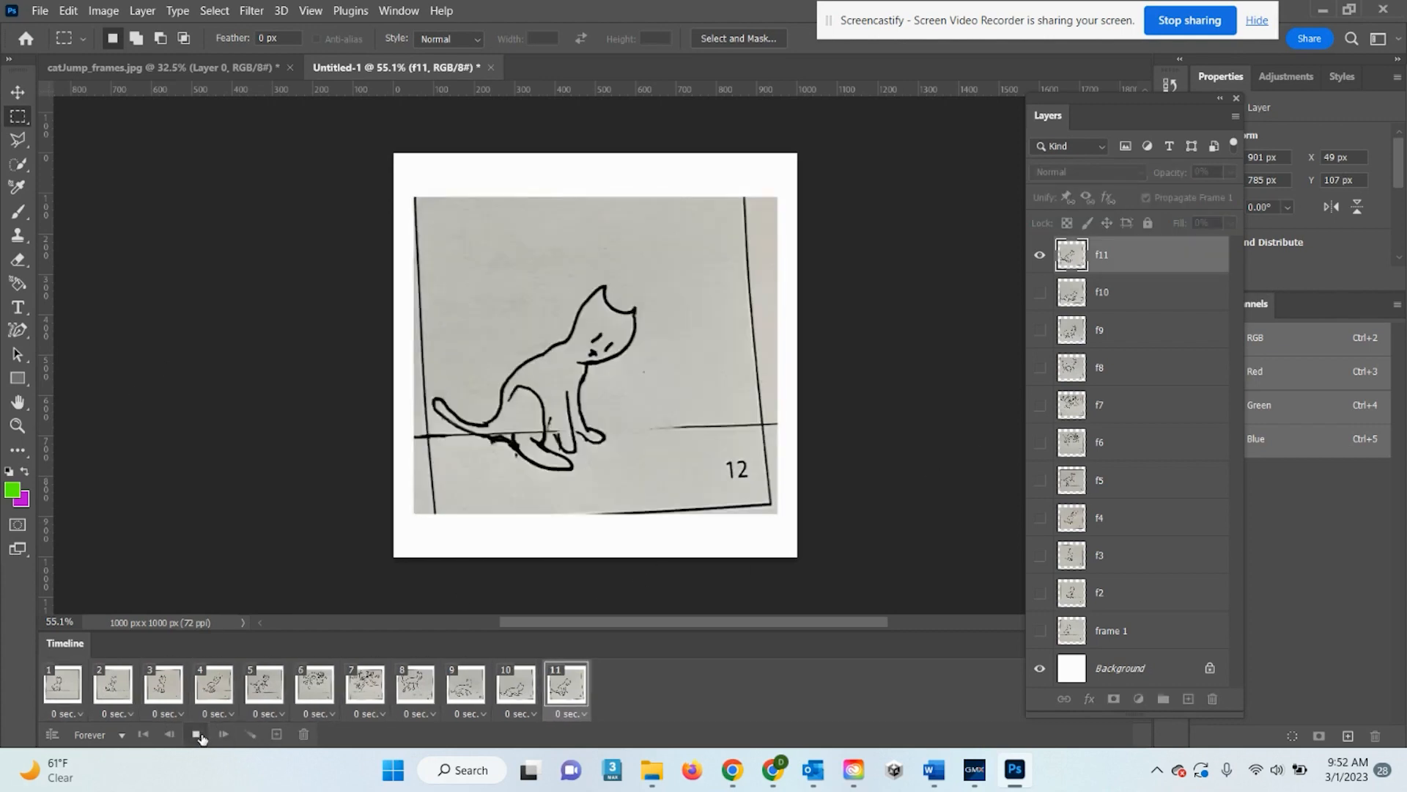
left_click(197, 735)
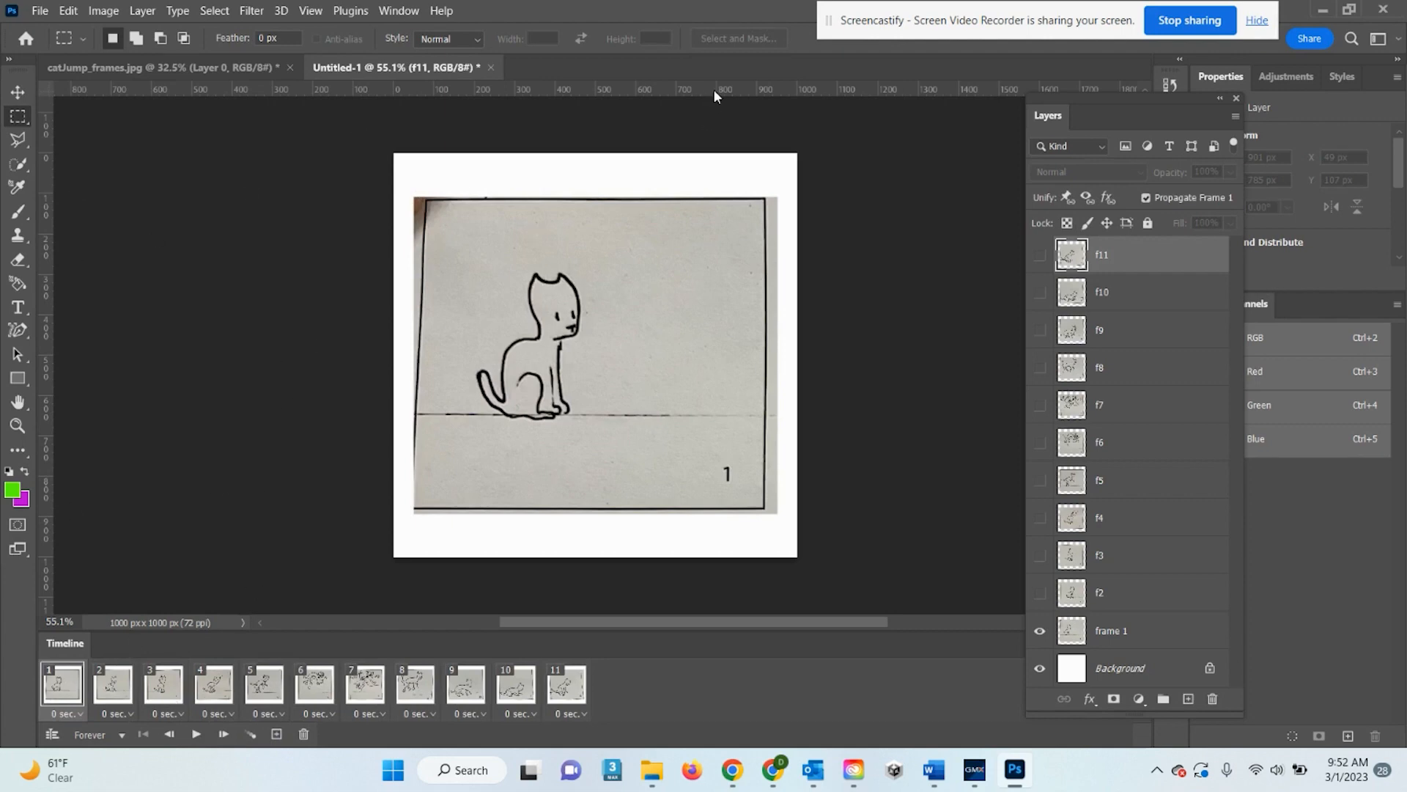
Place a horizontal guide along the floor line and compare frames 2 and 3 against it
left_click_drag(714, 89, 705, 415)
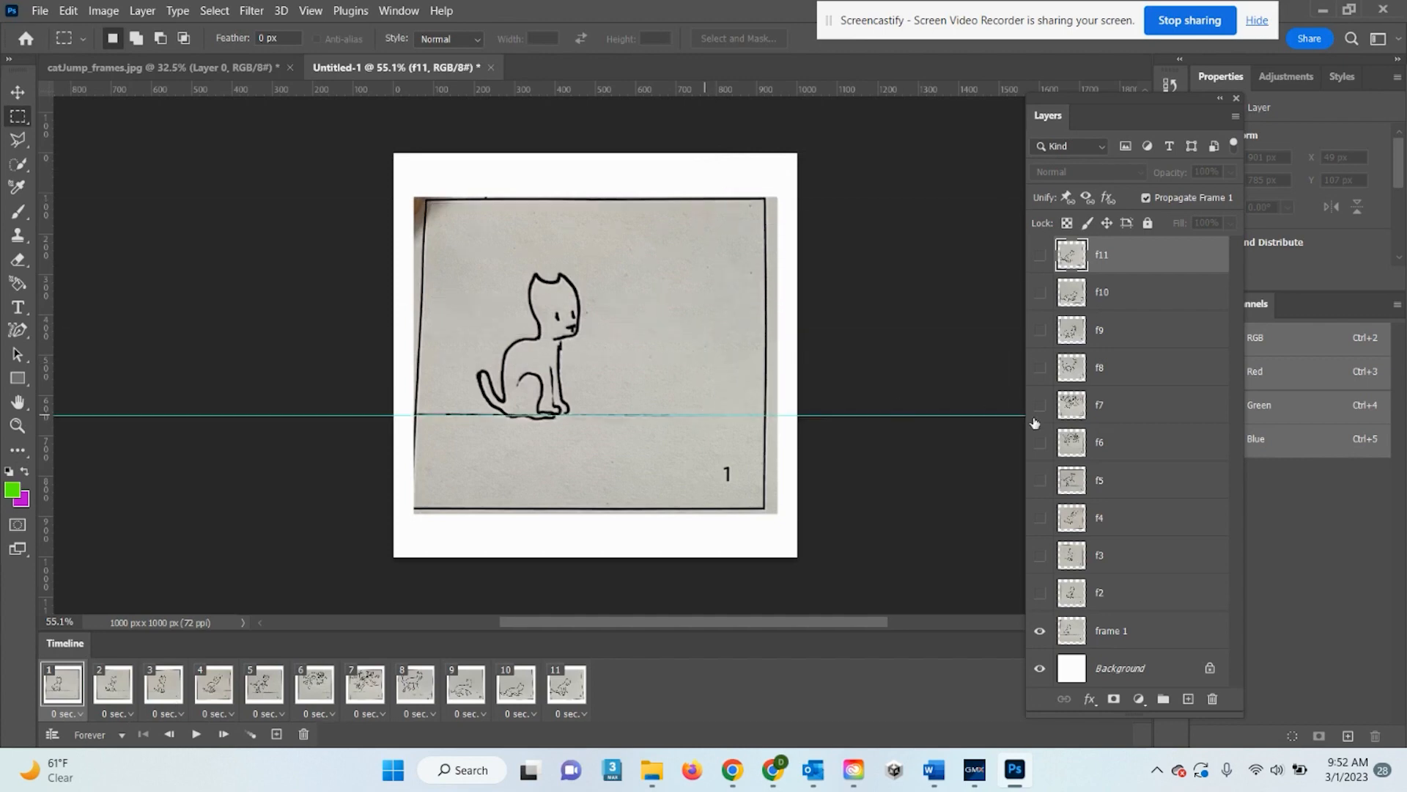
left_click(102, 692)
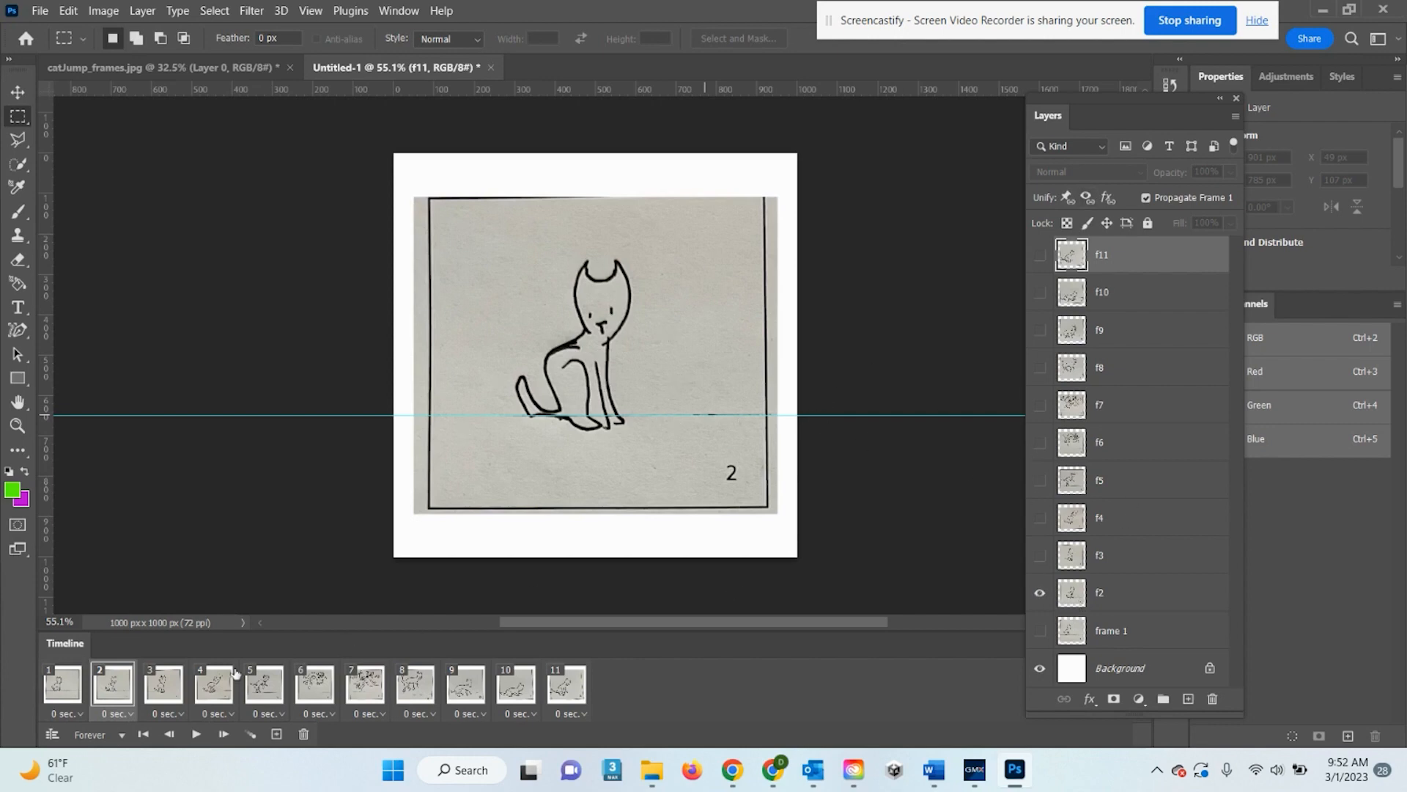
left_click(164, 692)
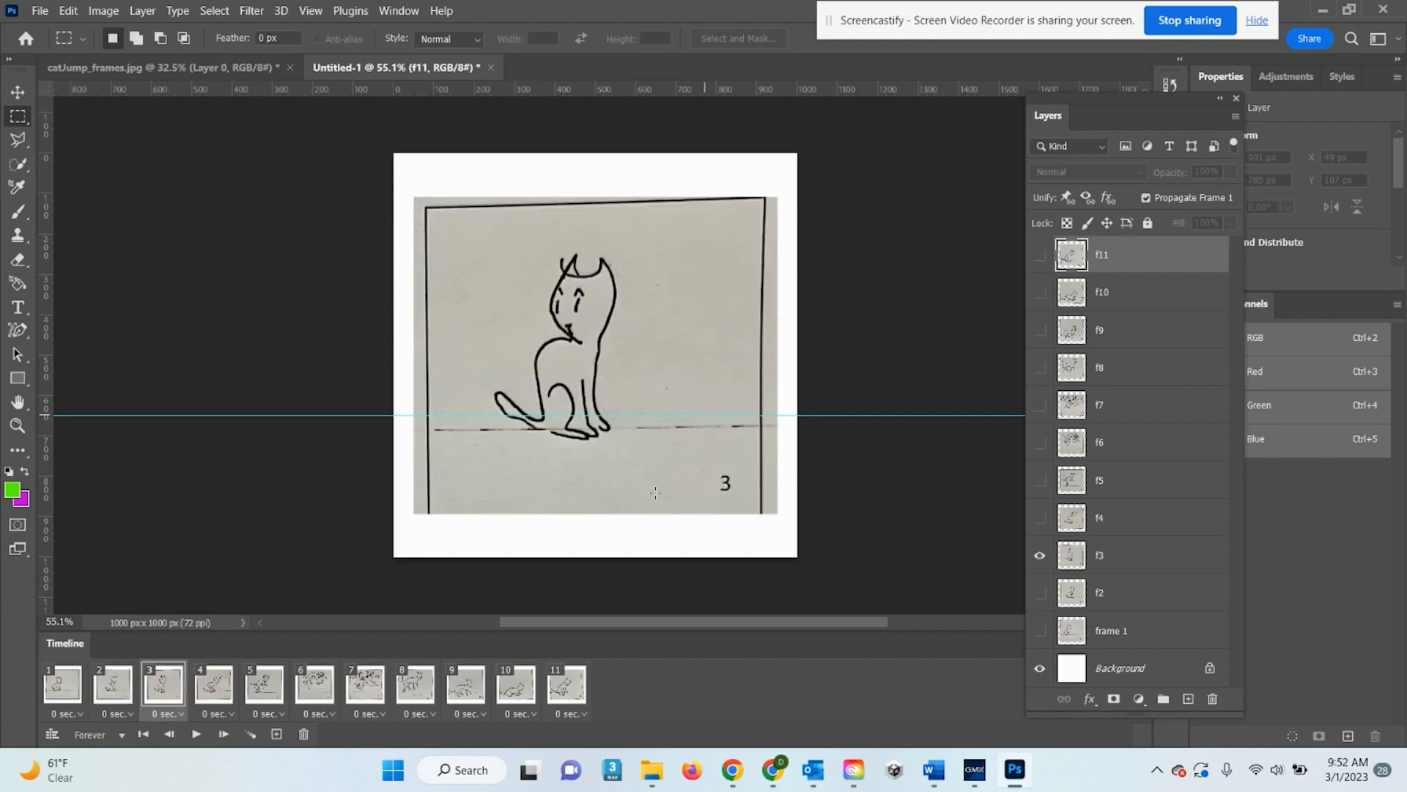
Nudge drawing f3 onto the guide and rotate it about 1.3° to level its floor
left_click(18, 92)
left_click(678, 381)
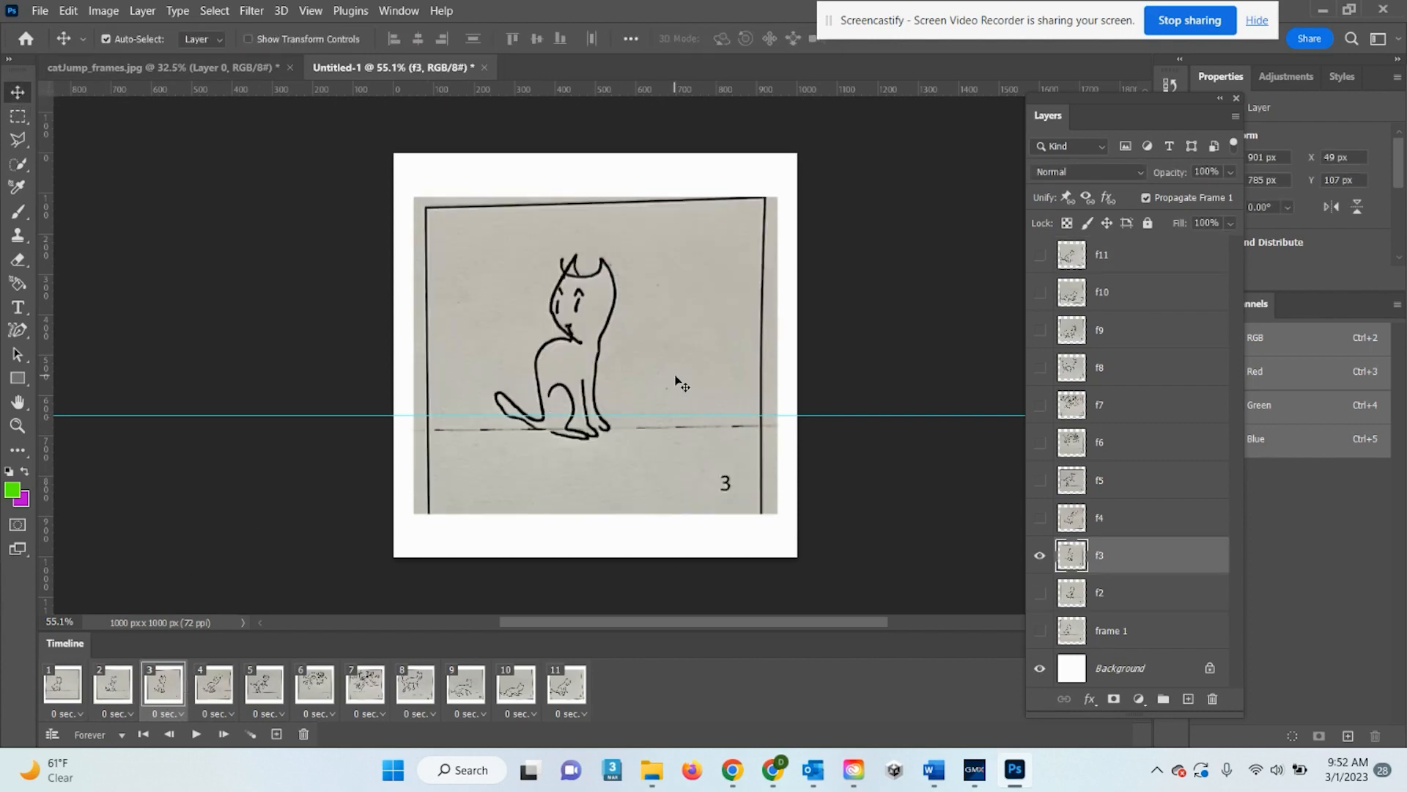
key("Up")
key("Up")
key("Up")
key("Up")
key("Up")
key("Up")
key("Up")
key("Up")
key("Up")
key("Up")
key("Up")
key("Up")
key("Up")
key("Up")
key("Up")
key("Up")
key("Up")
key("Up")
key("Up")
key("Up")
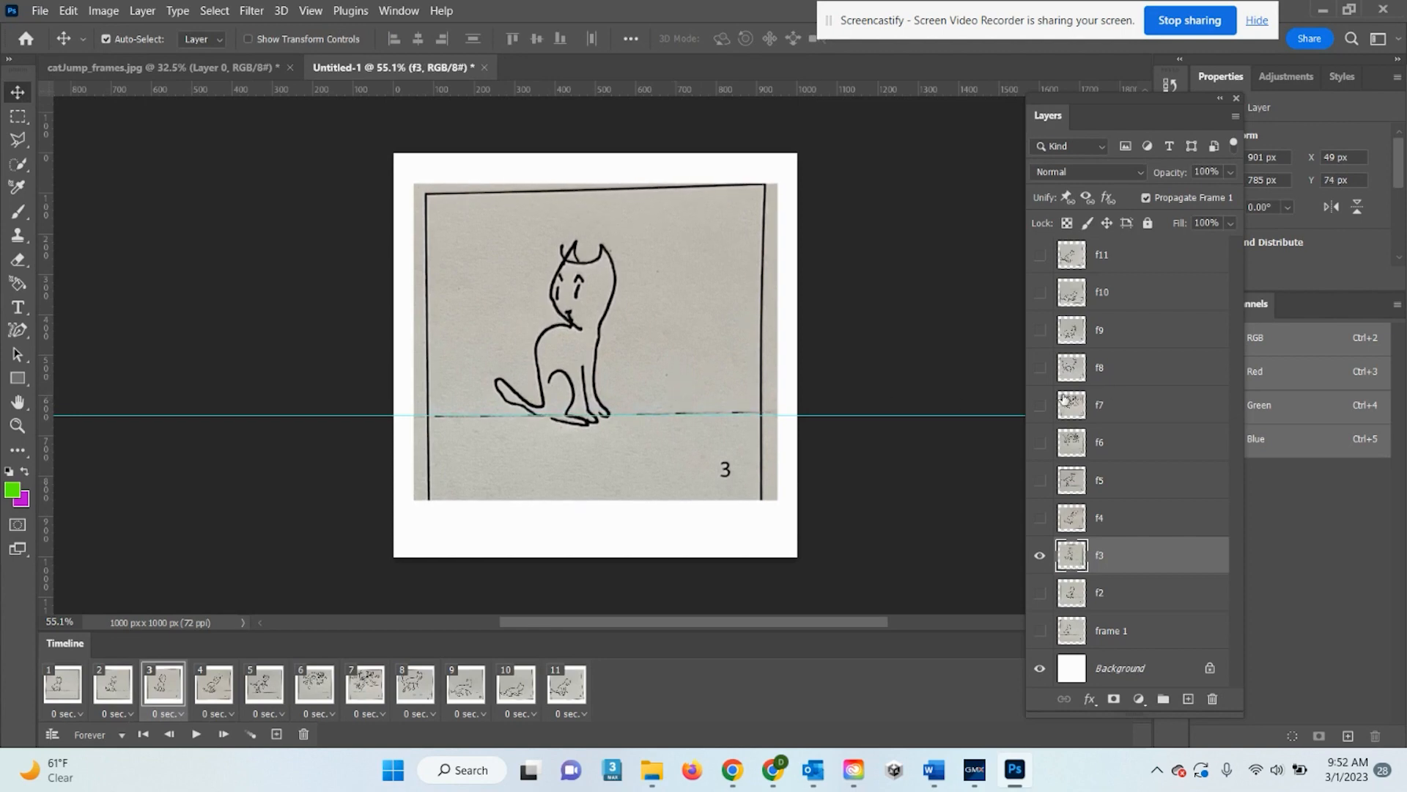
key("Down")
key("Down")
key("Down")
key("Down")
key("Down")
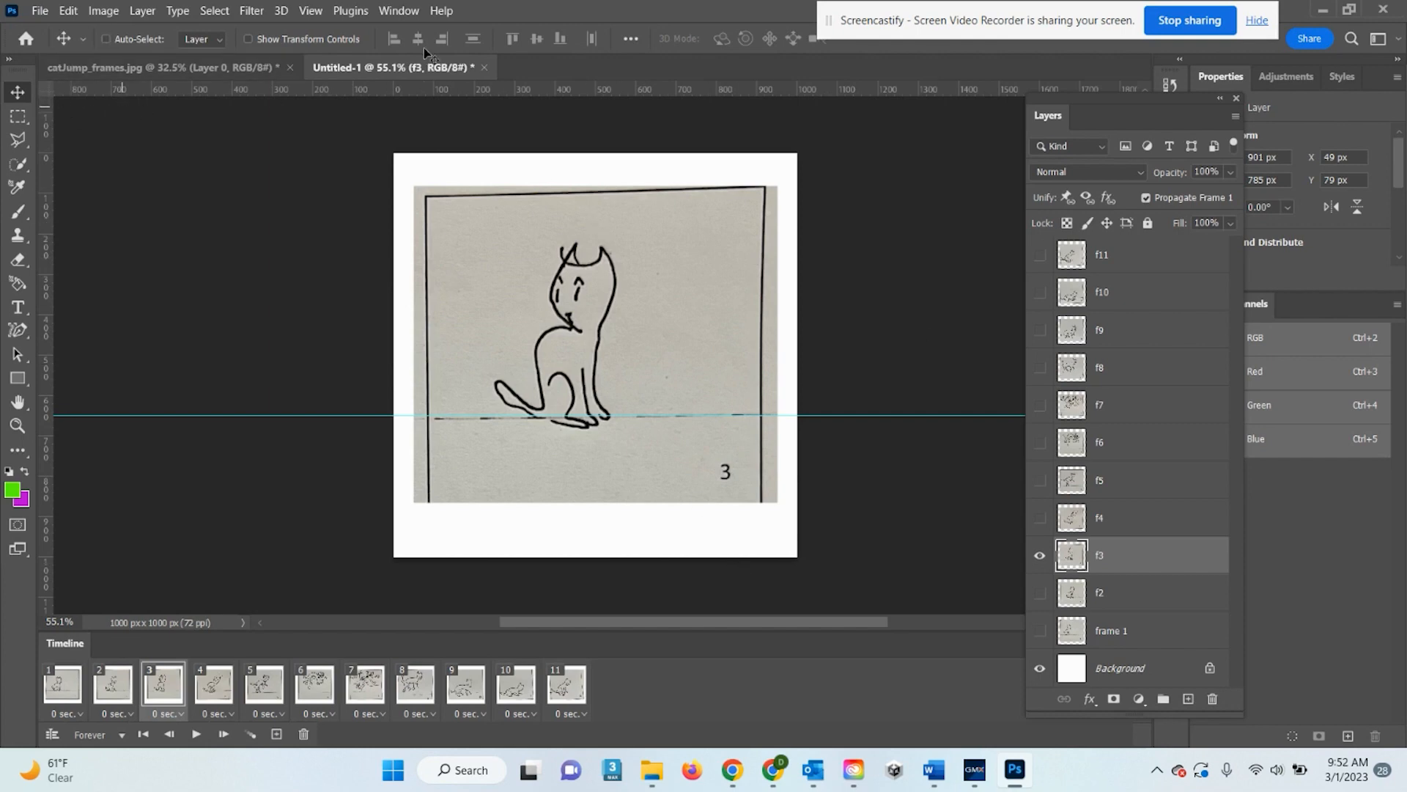
key("ctrl+t")
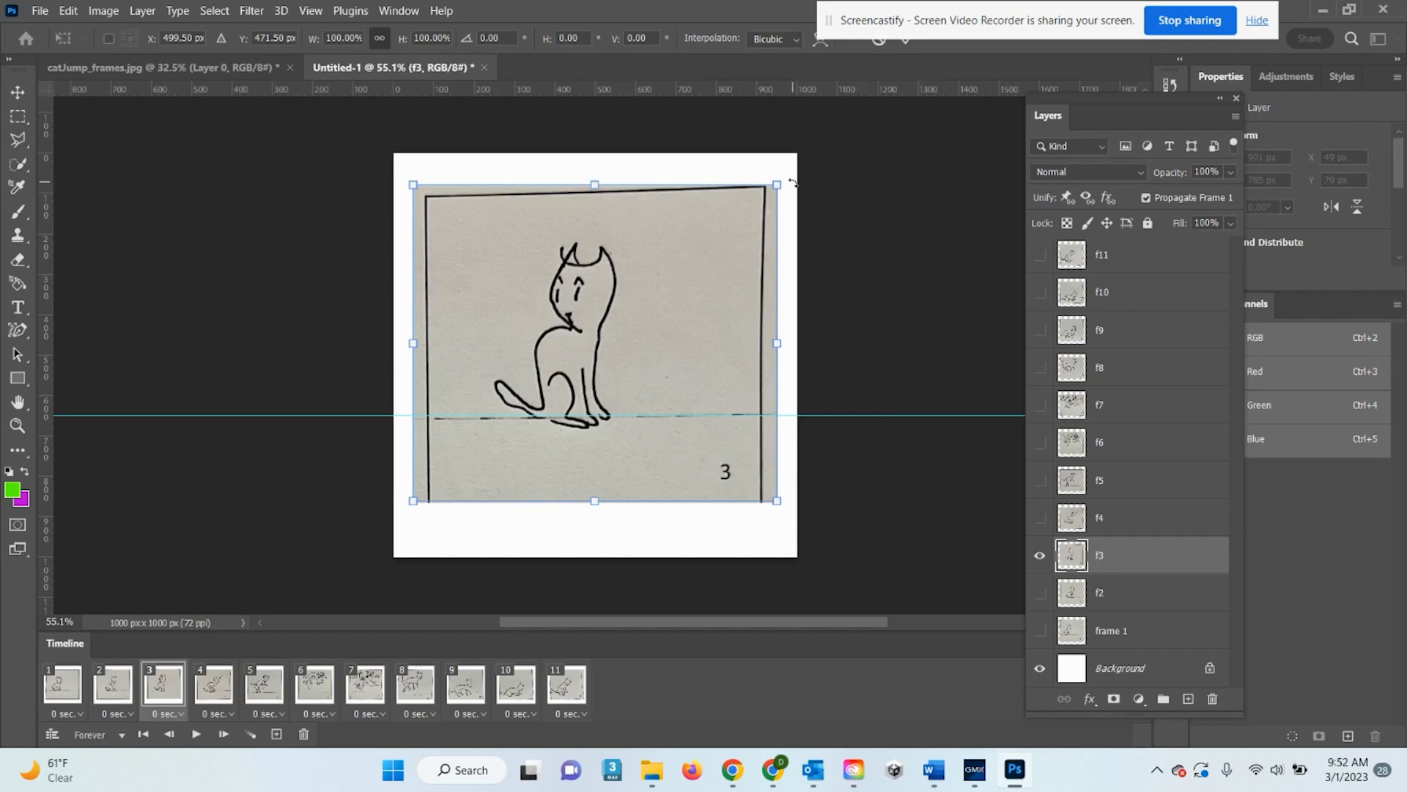
left_click_drag(792, 182, 797, 186)
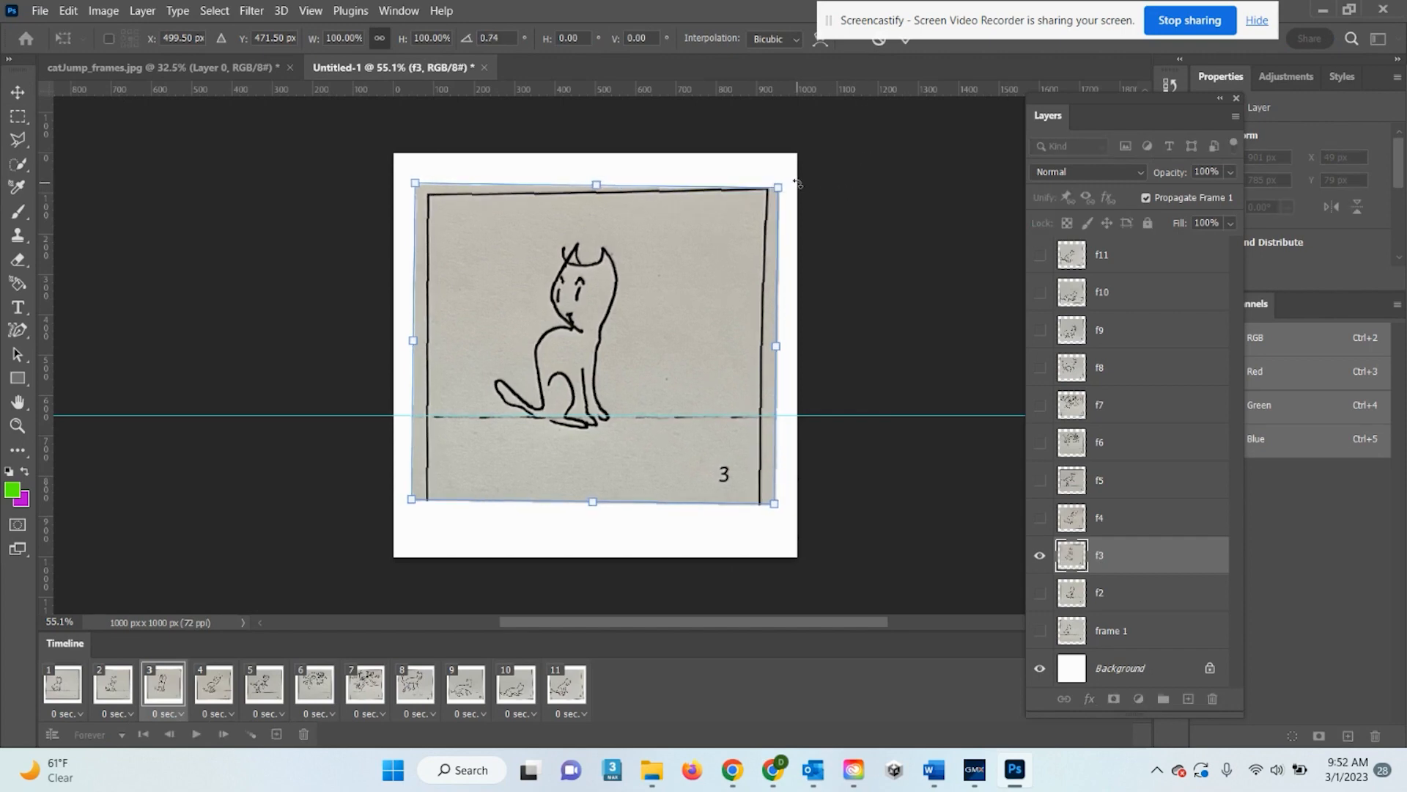
key("Return")
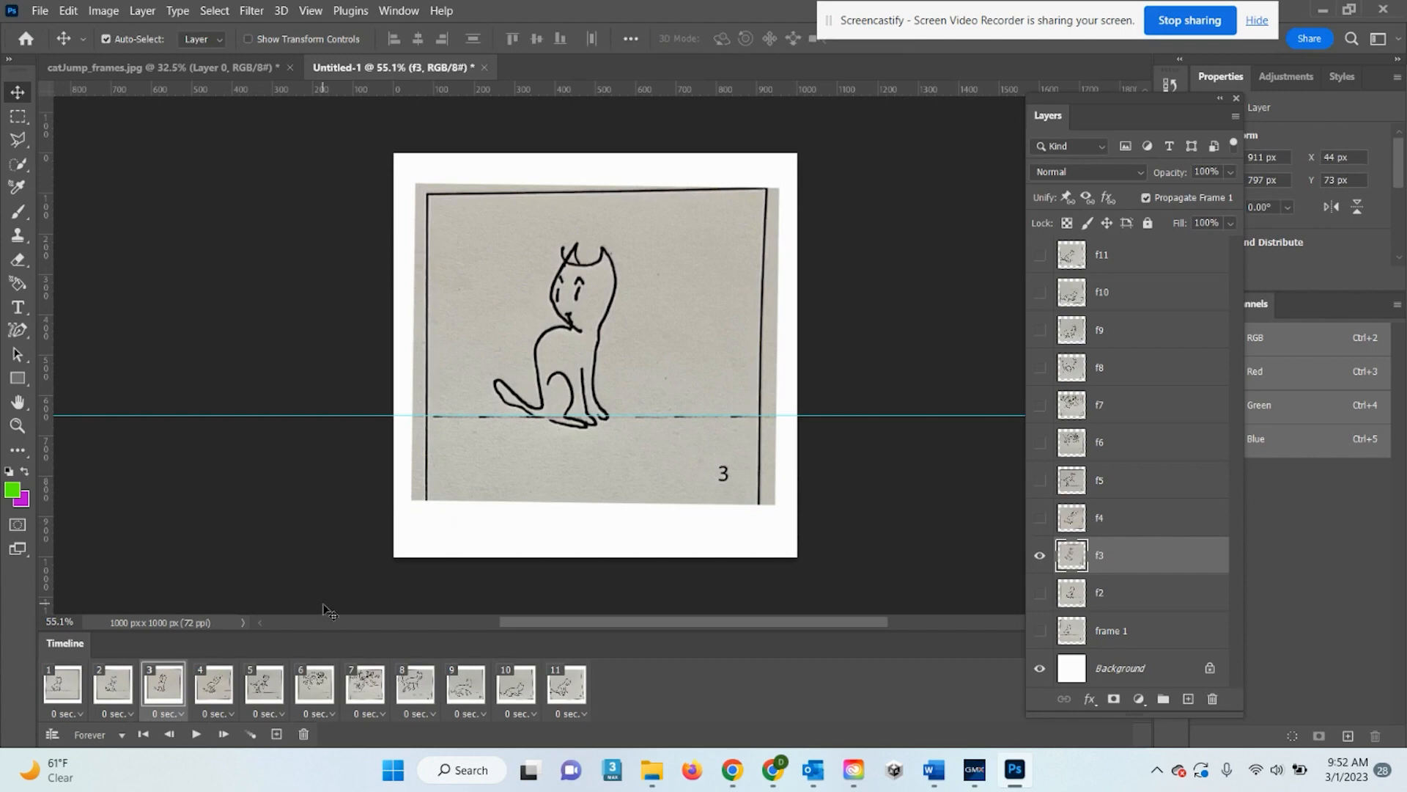
left_click(207, 689)
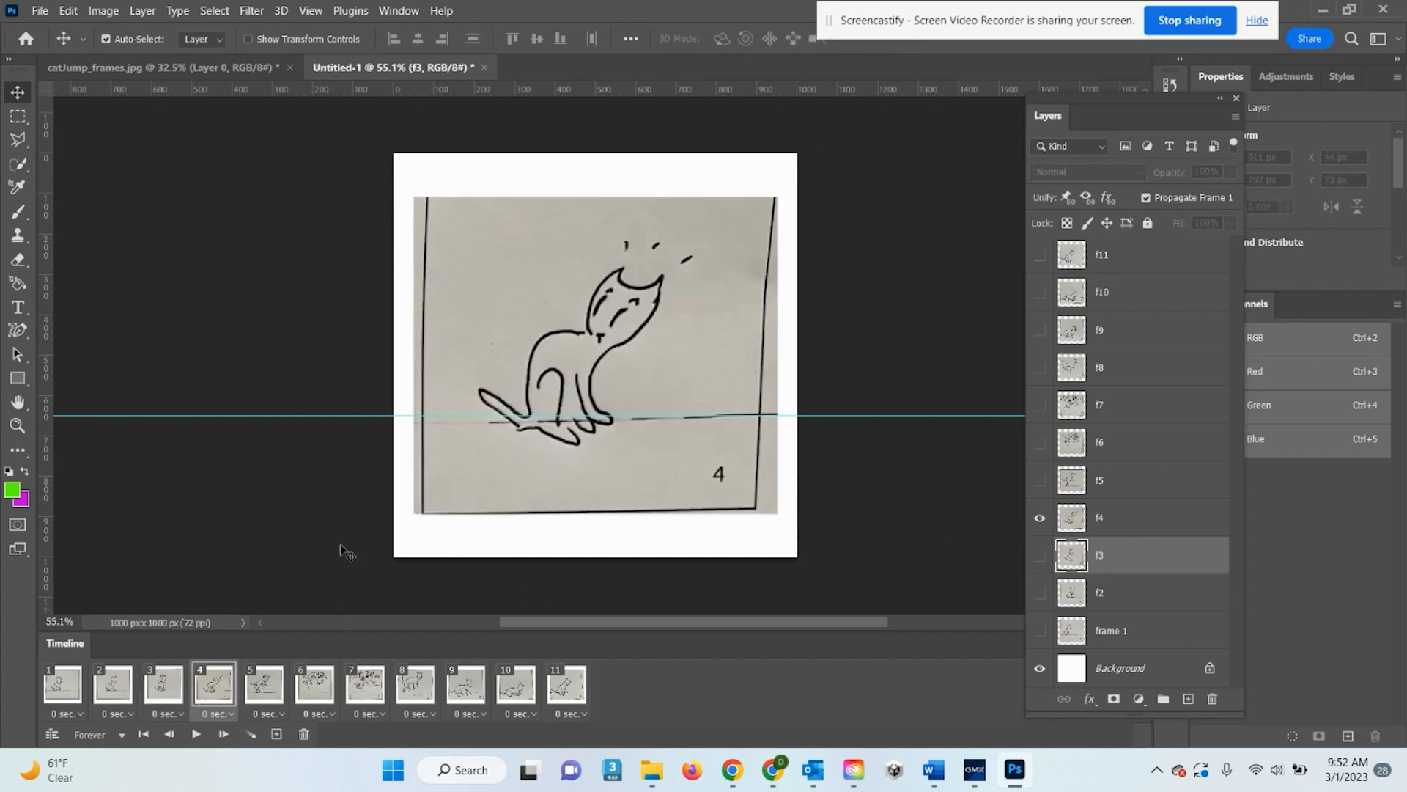
Nudge drawing f4 up toward the guide and rotate it clockwise to level its floor
left_click(654, 339)
key("Up")
key("Up")
key("Up")
key("Up")
key("Up")
key("Up")
key("Up")
key("Up")
key("Up")
key("Up")
key("Up")
key("Up")
key("Up")
key("Up")
key("Up")
key("Up")
key("Up")
key("Up")
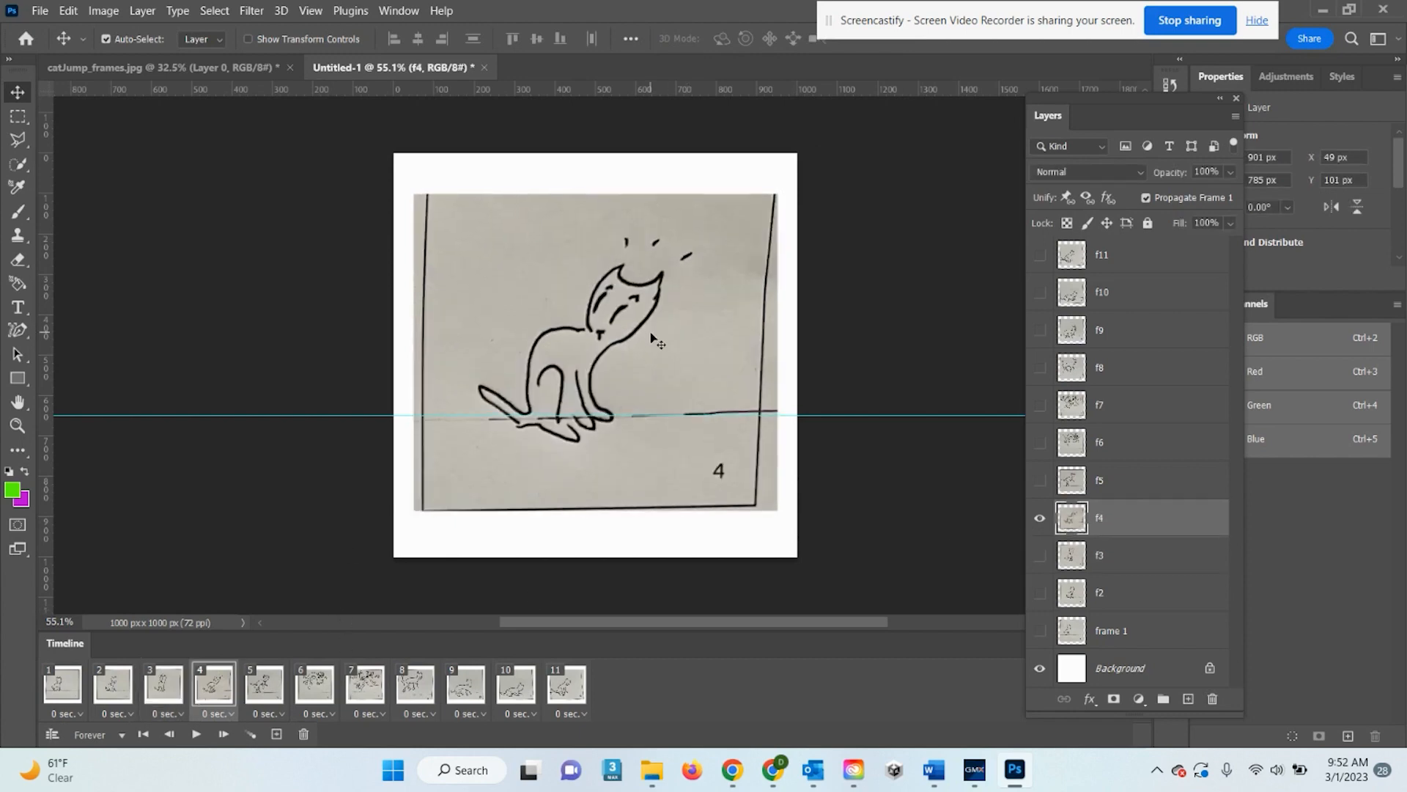
key("ctrl+t")
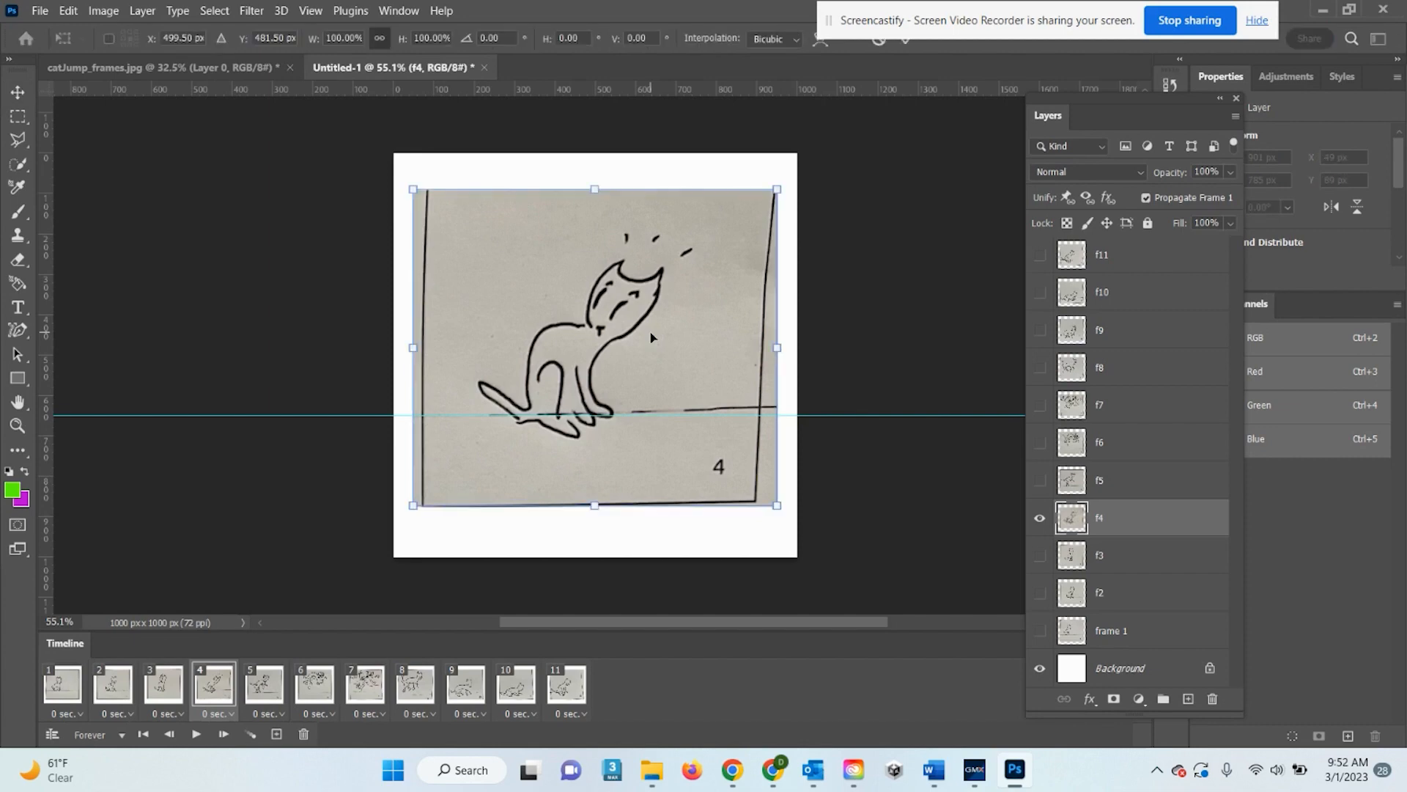
left_click_drag(790, 179, 791, 197)
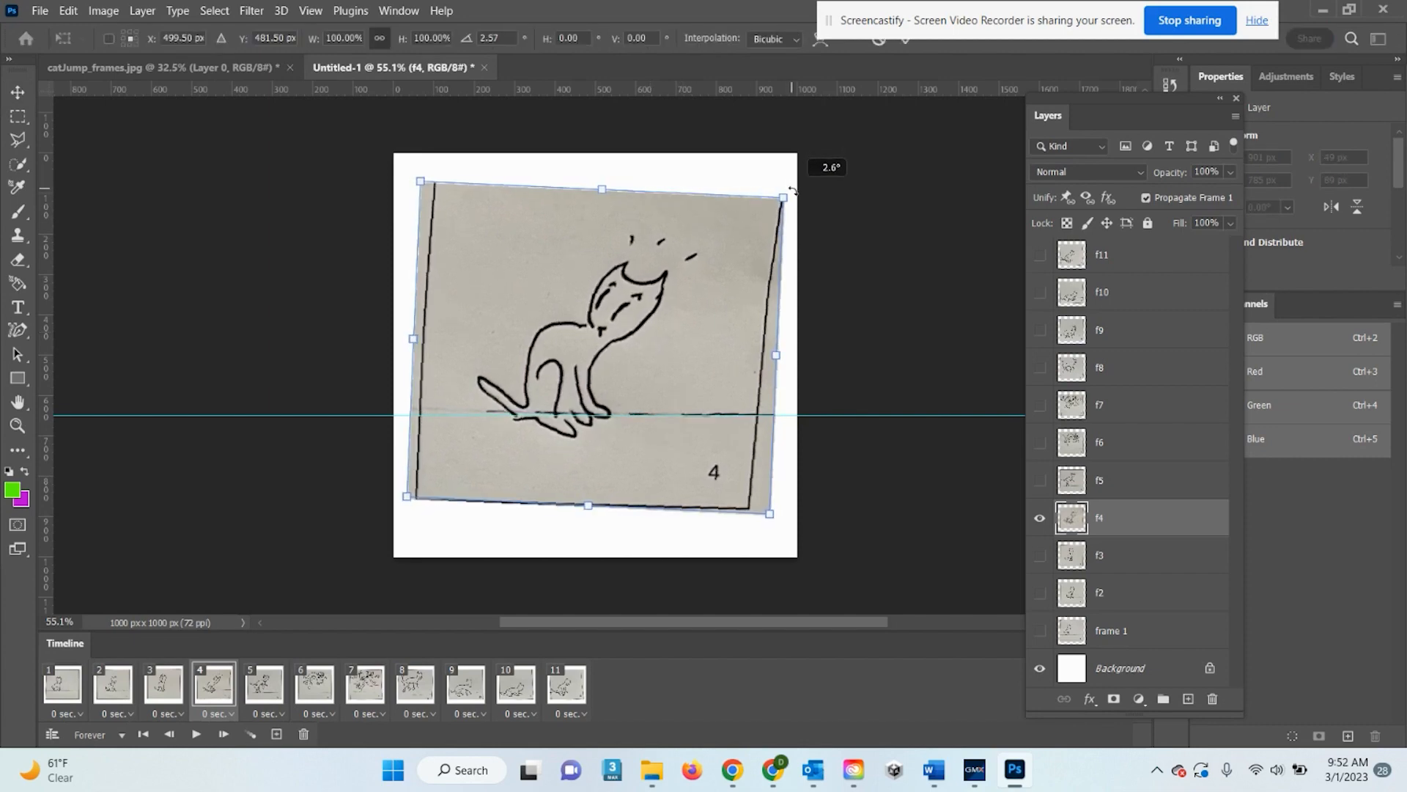
key("Return")
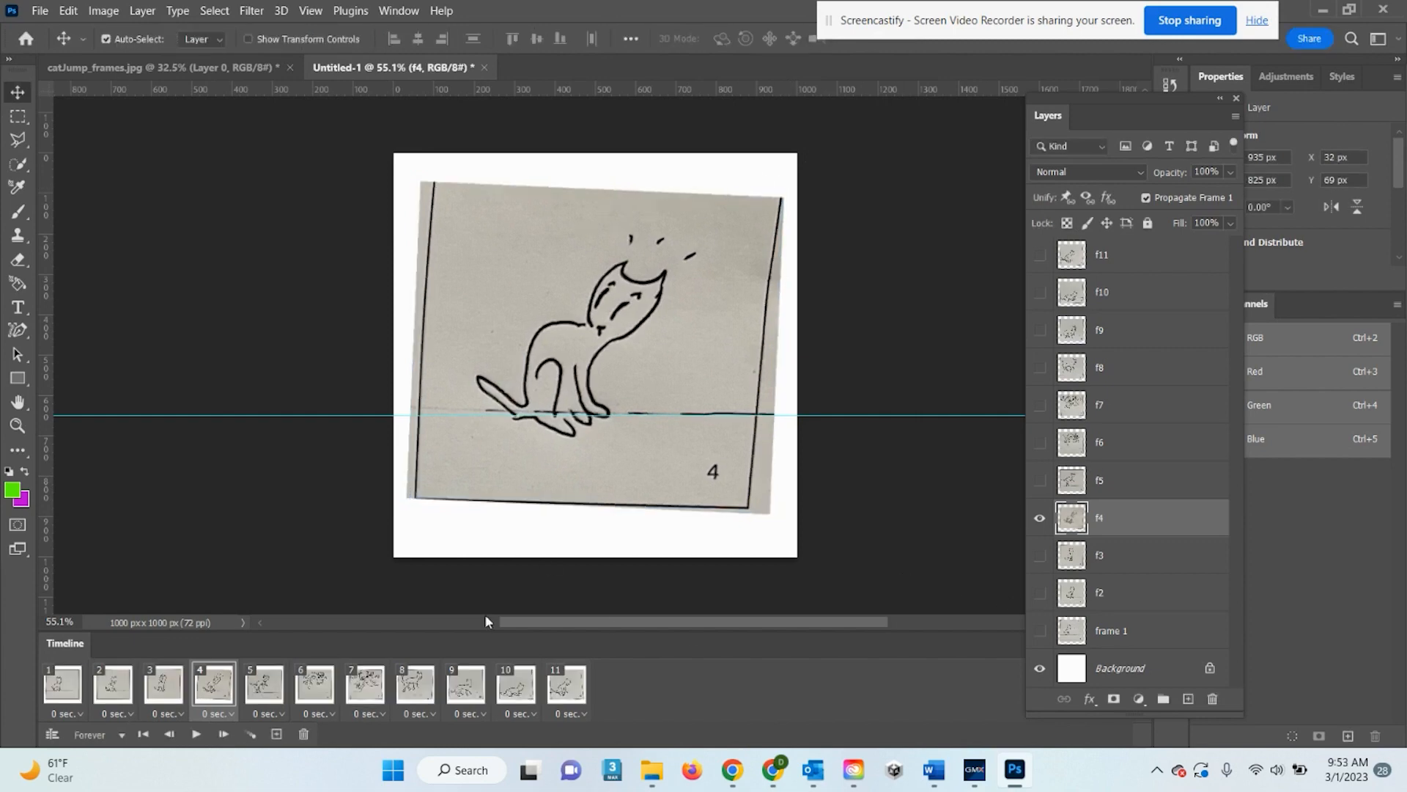
On frame 5, move drawing f5 up, rotate it slightly clockwise, and nudge it down
left_click(283, 689)
left_click(1108, 486)
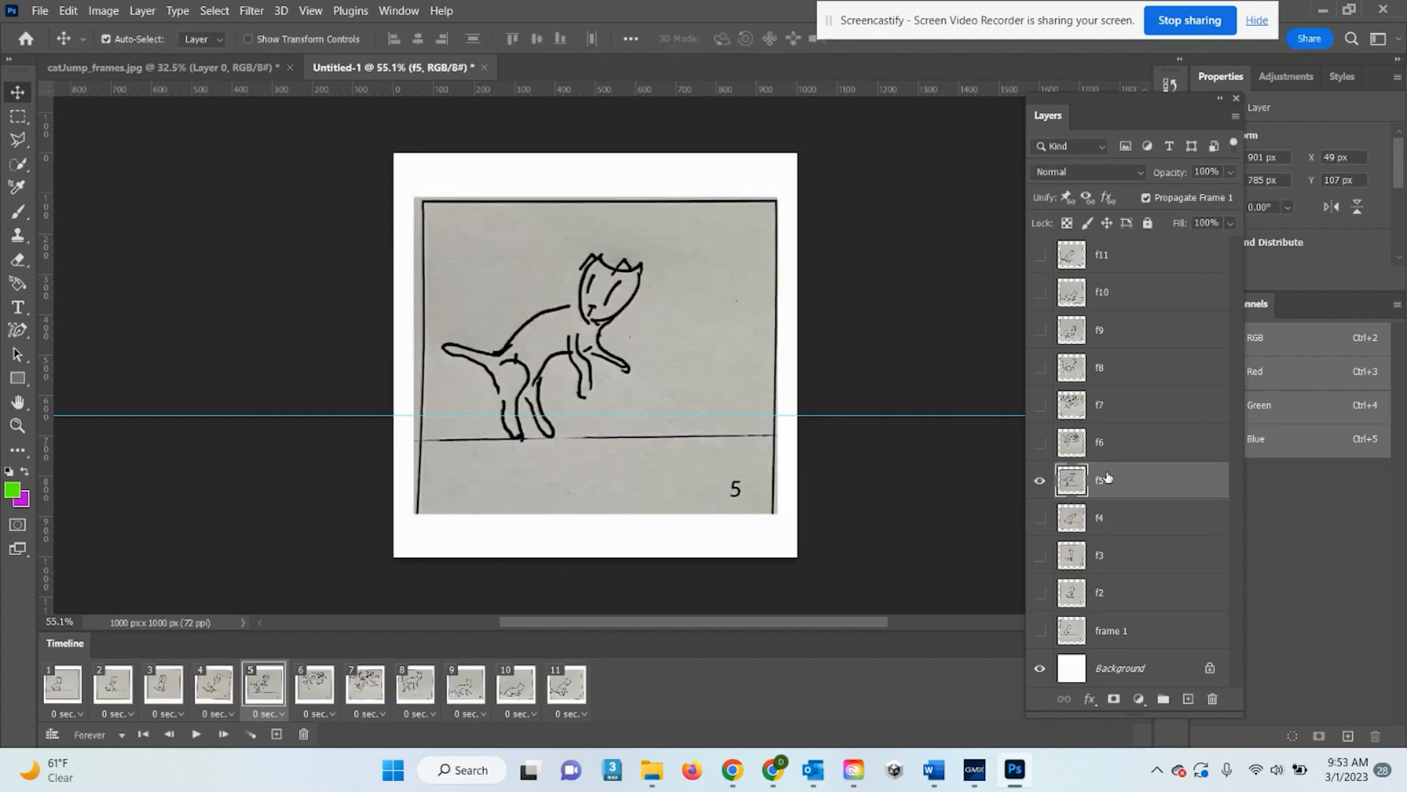
left_click_drag(698, 345, 698, 320)
key("ctrl+t")
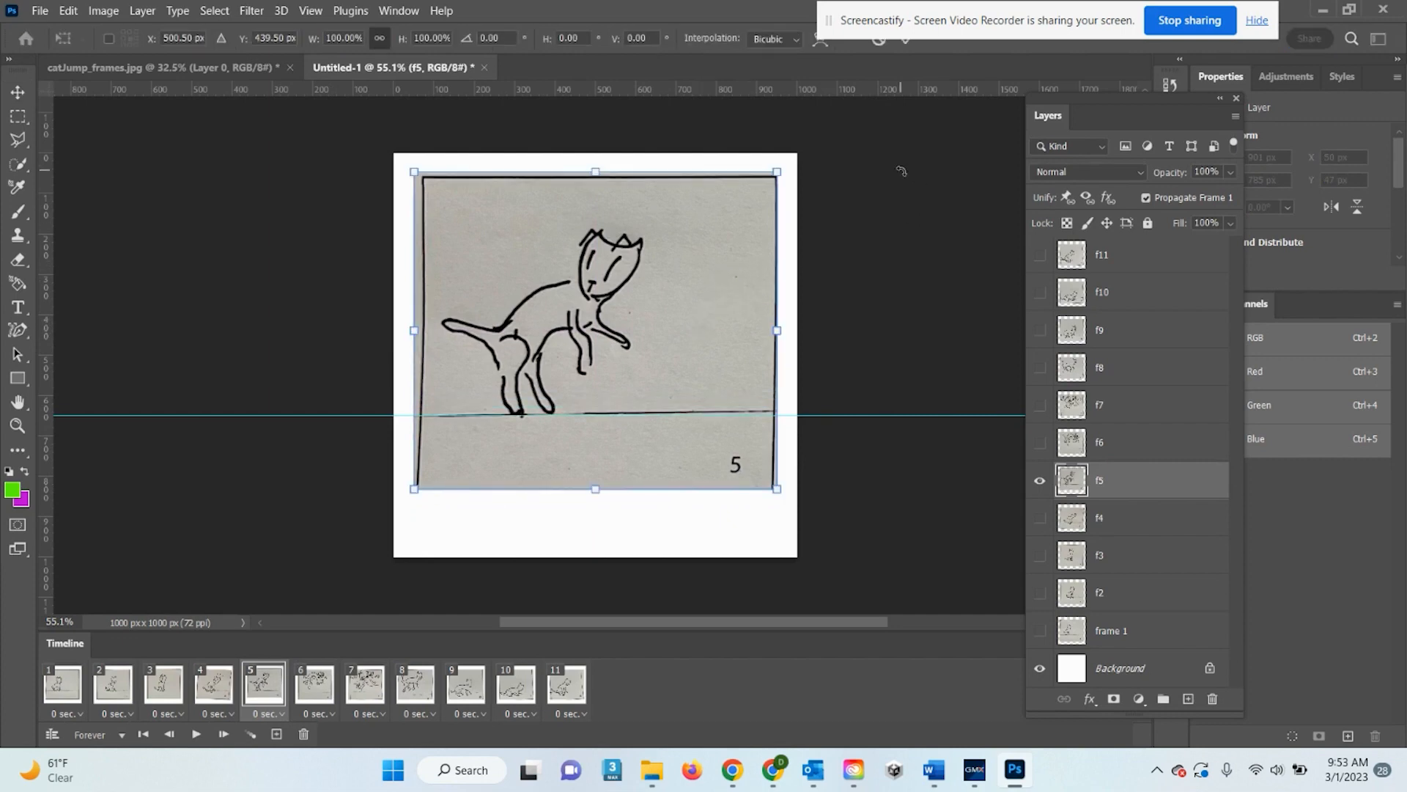
left_click_drag(785, 155, 795, 157)
key("Return")
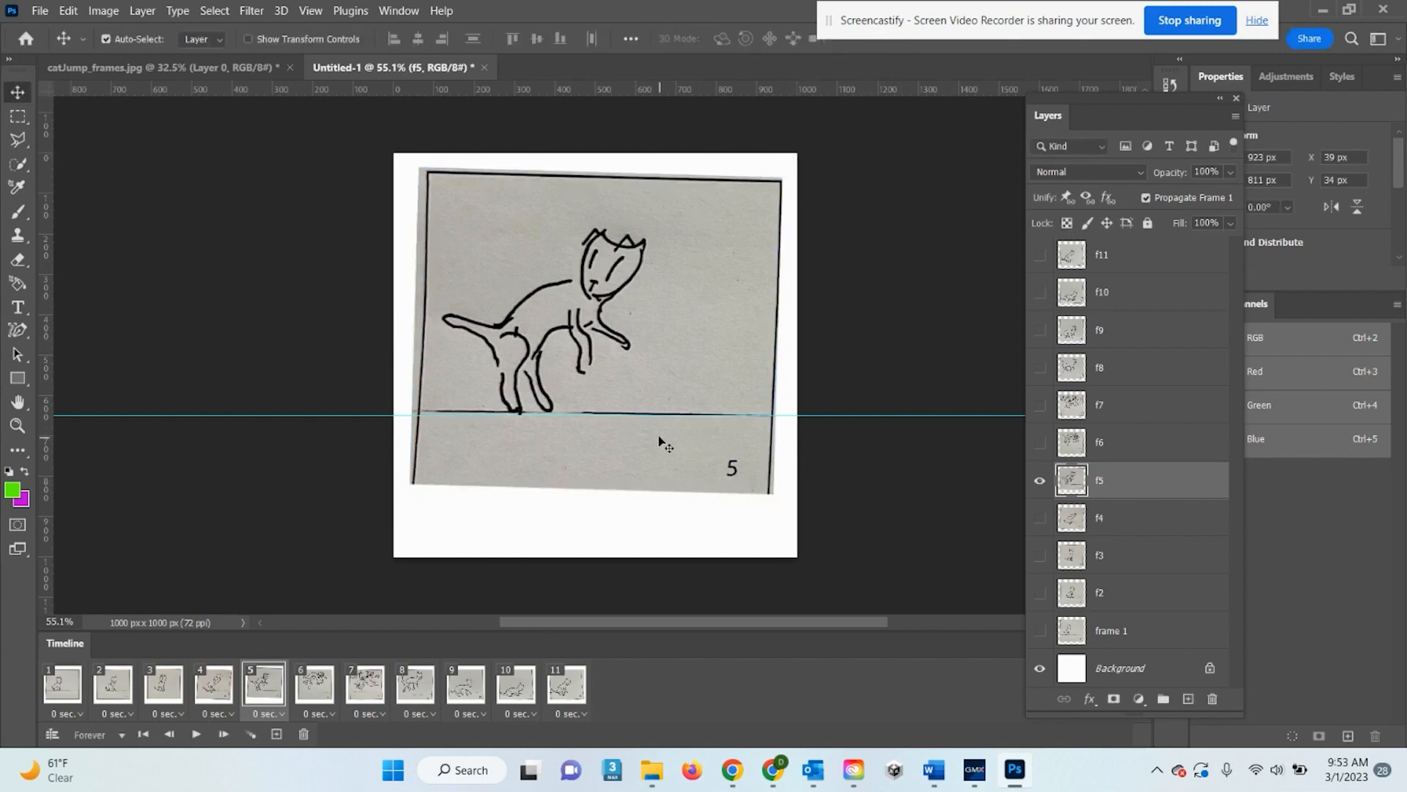
key("Down")
key("Down")
key("Down")
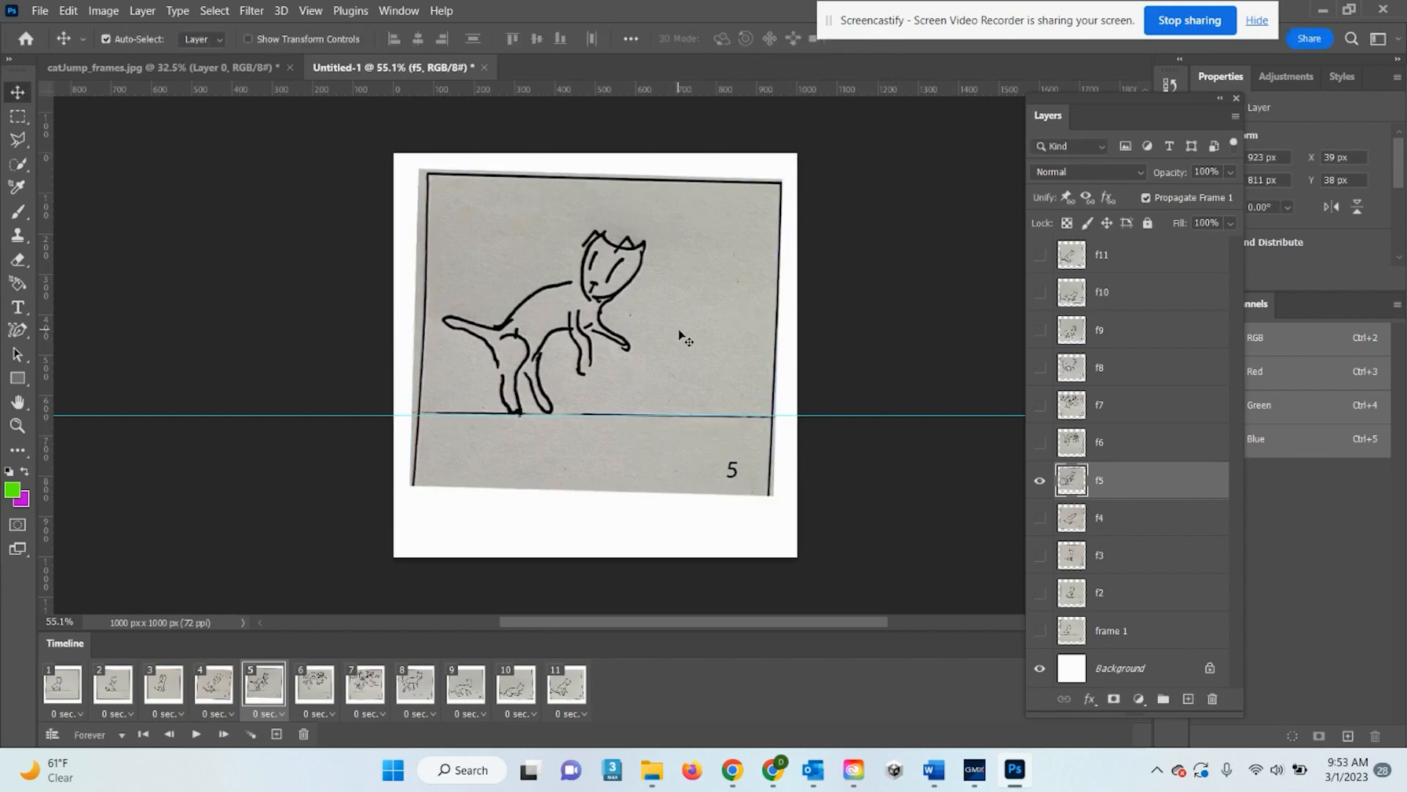
On frame 6, move drawing f6 up about 60 px and rotate it
left_click(317, 685)
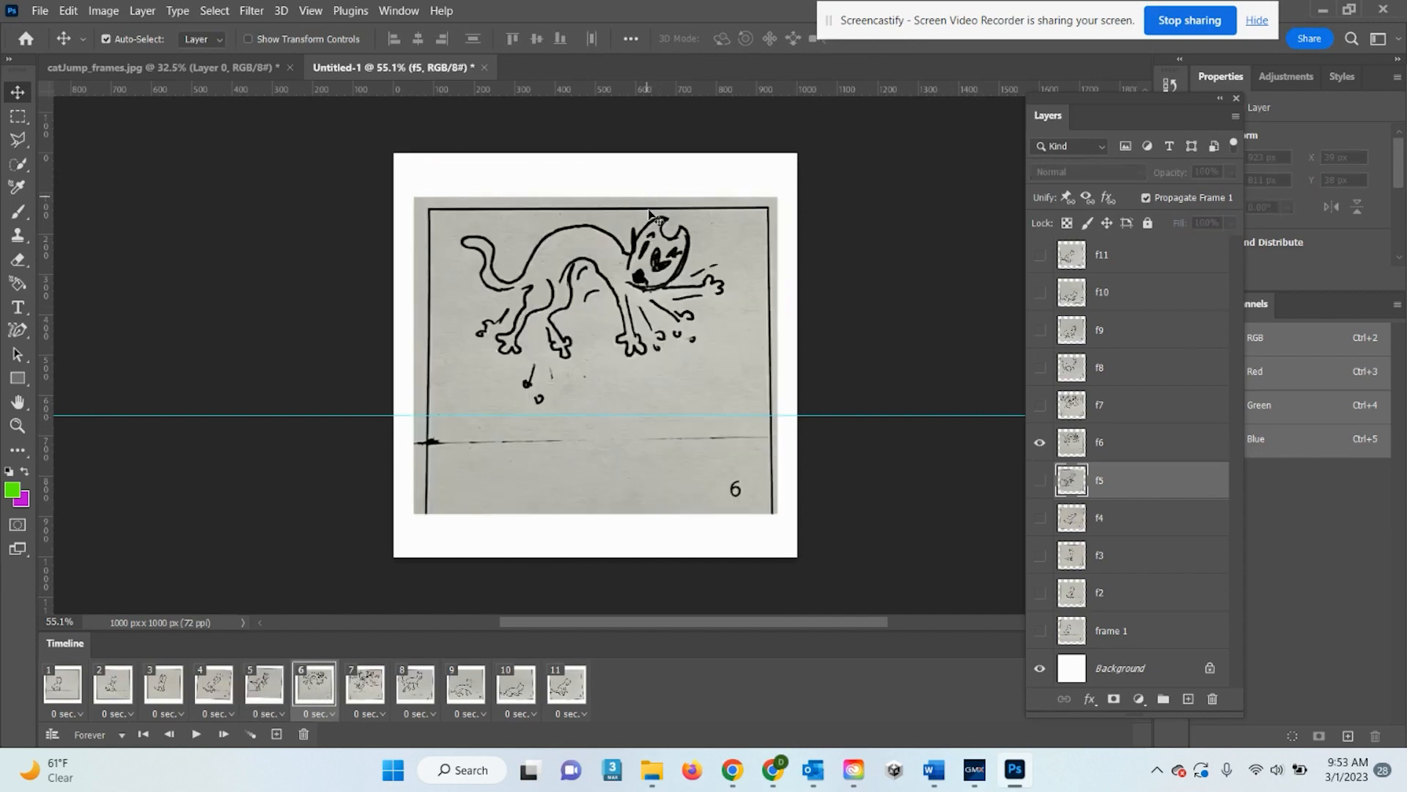
left_click_drag(688, 329, 689, 300)
key("ctrl+t")
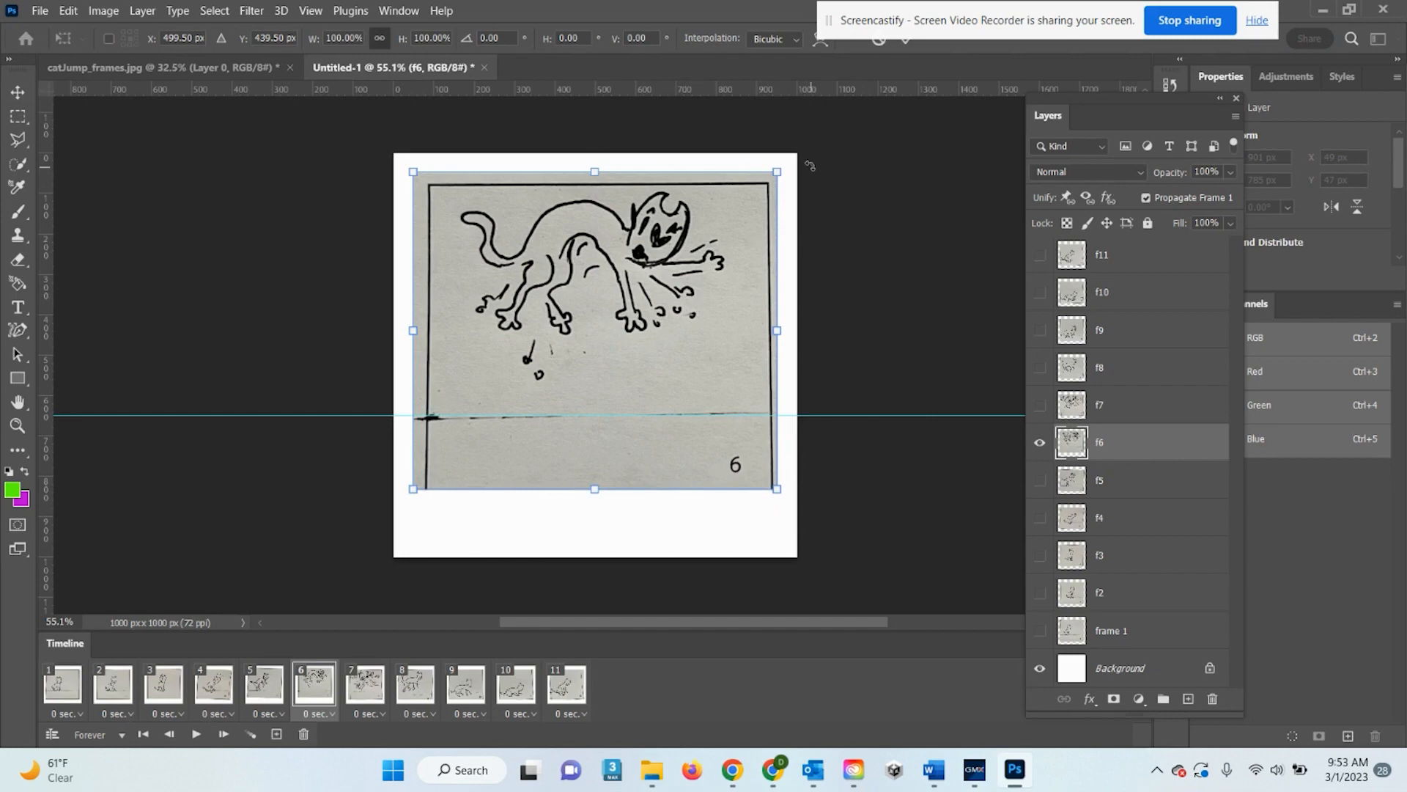
left_click_drag(802, 162, 806, 228)
key("Return")
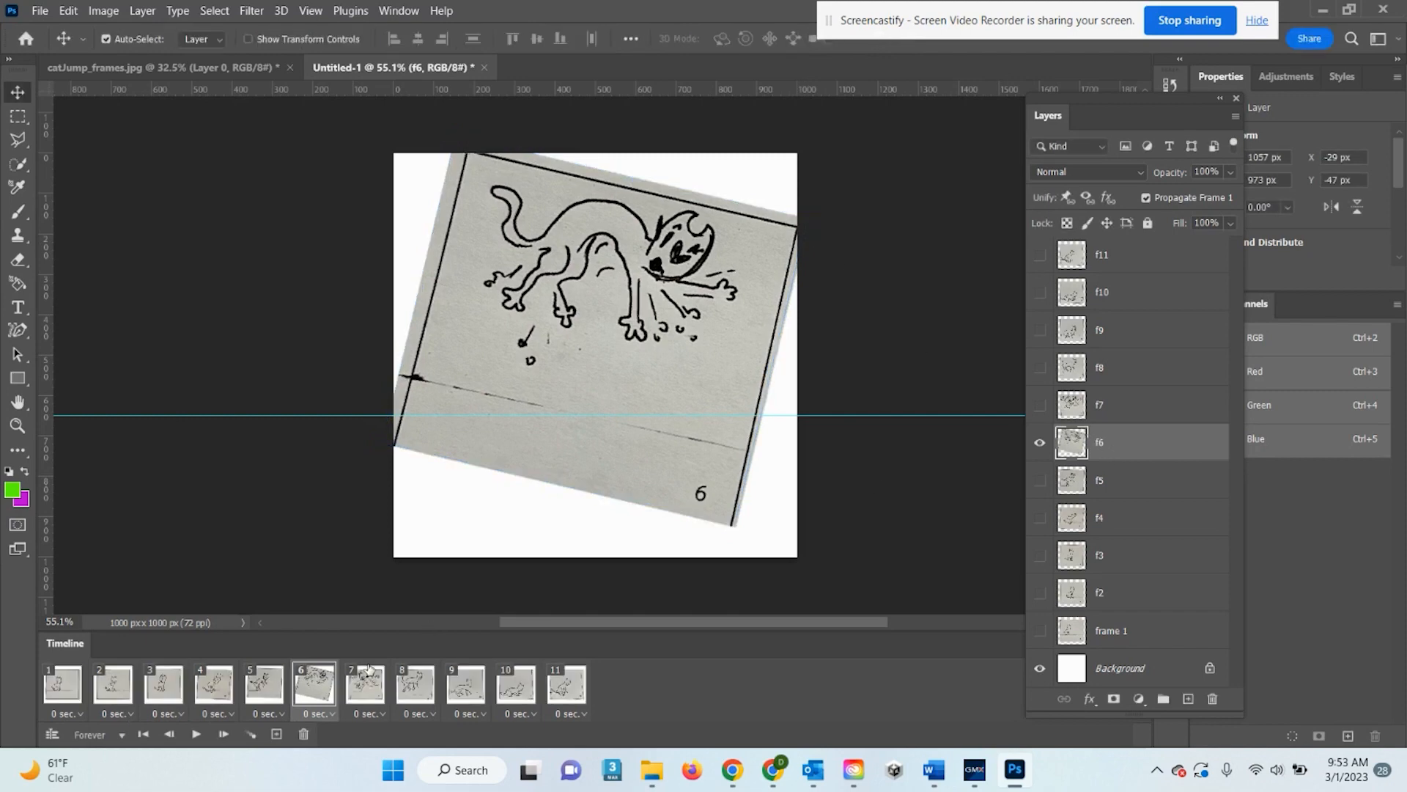
On frame 7, move drawing f7 up and rotate it -4.24° counter-clockwise
left_click(378, 698)
left_click_drag(684, 342, 683, 326)
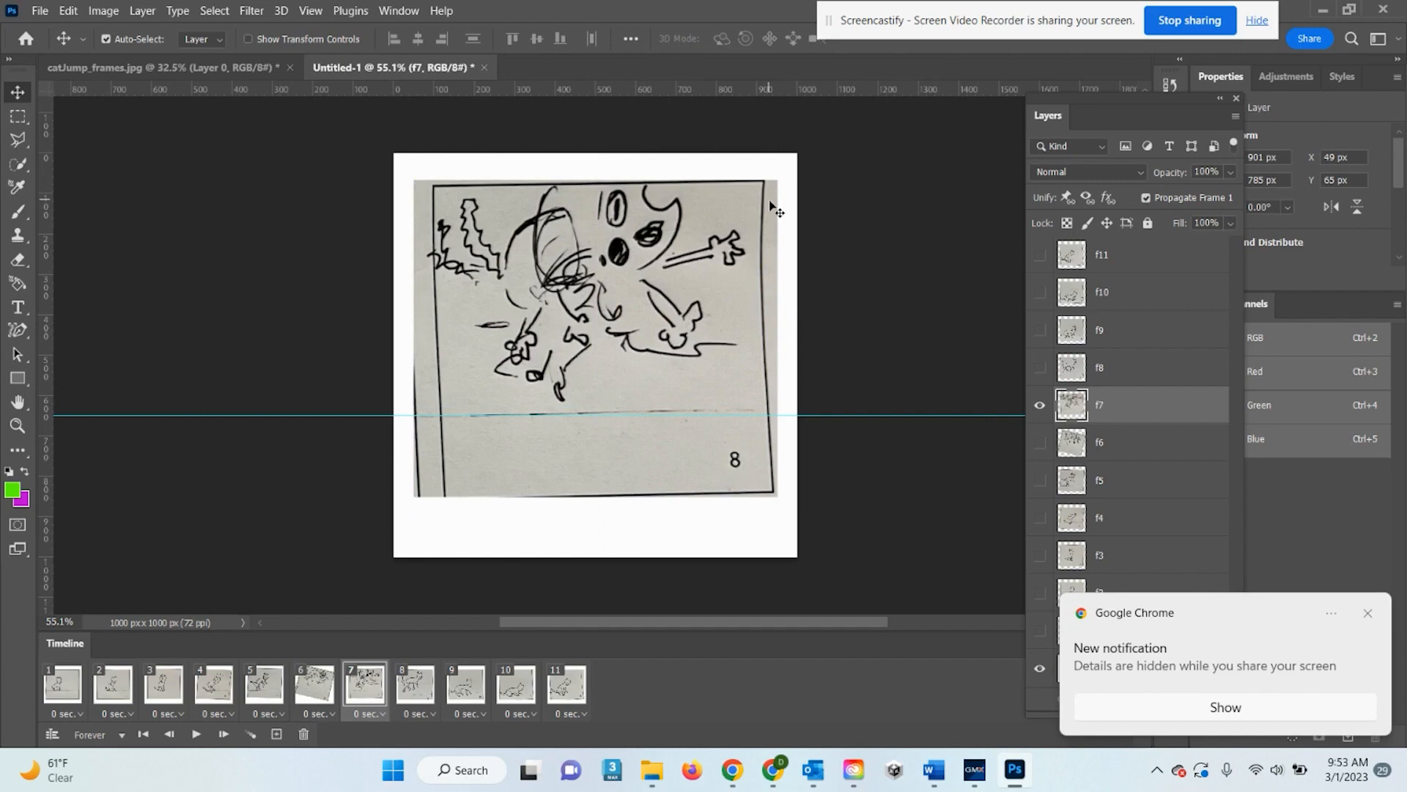
key("ctrl+t")
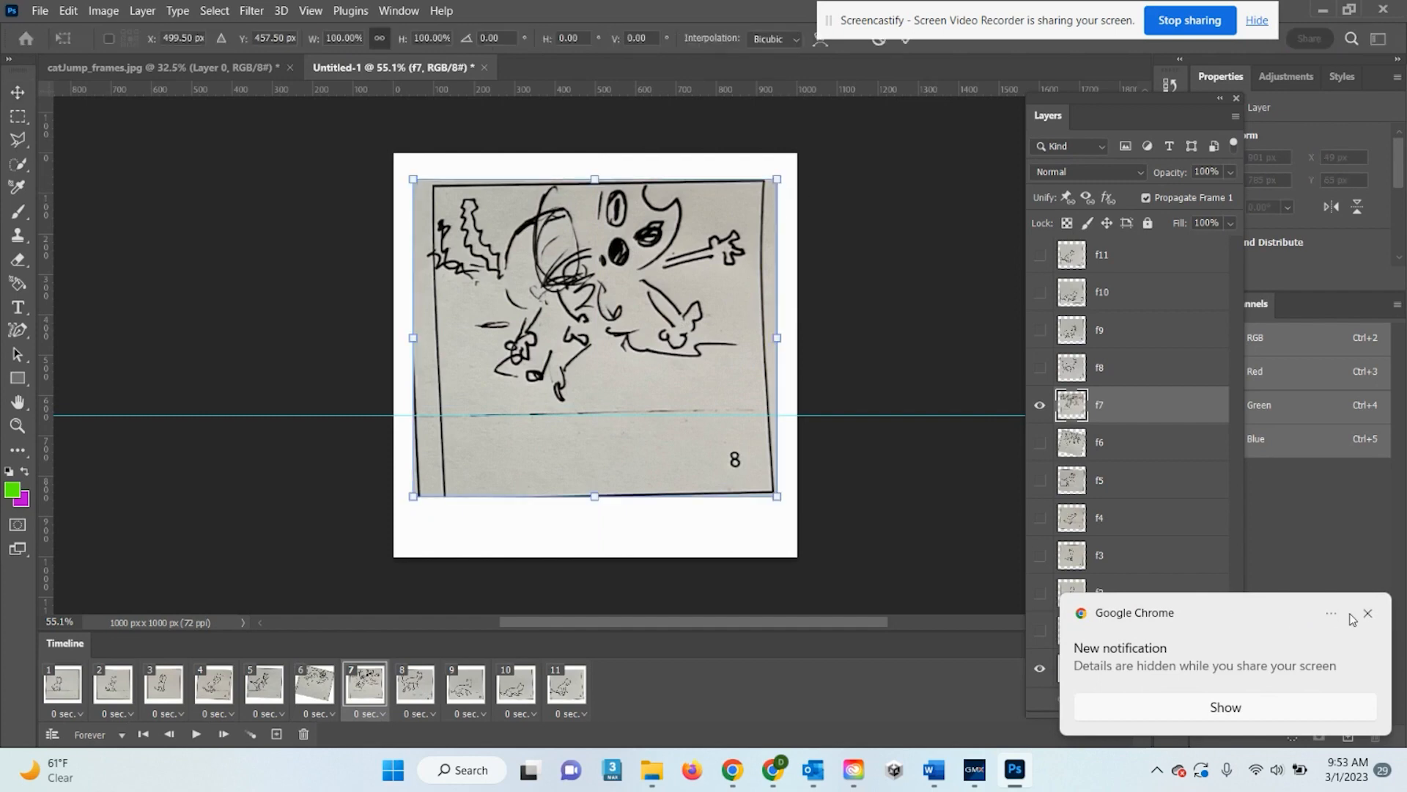
left_click(1367, 615)
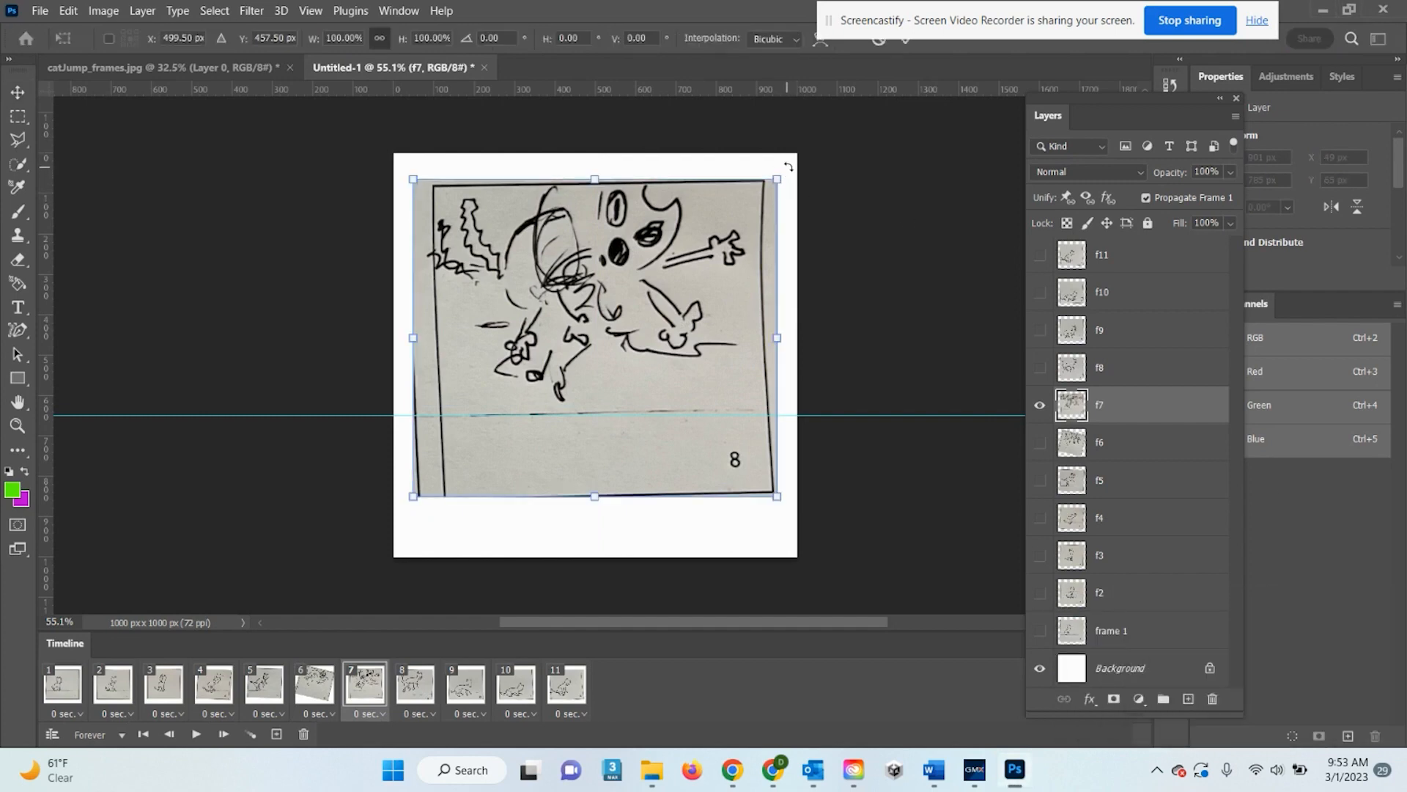
left_click_drag(788, 167, 775, 150)
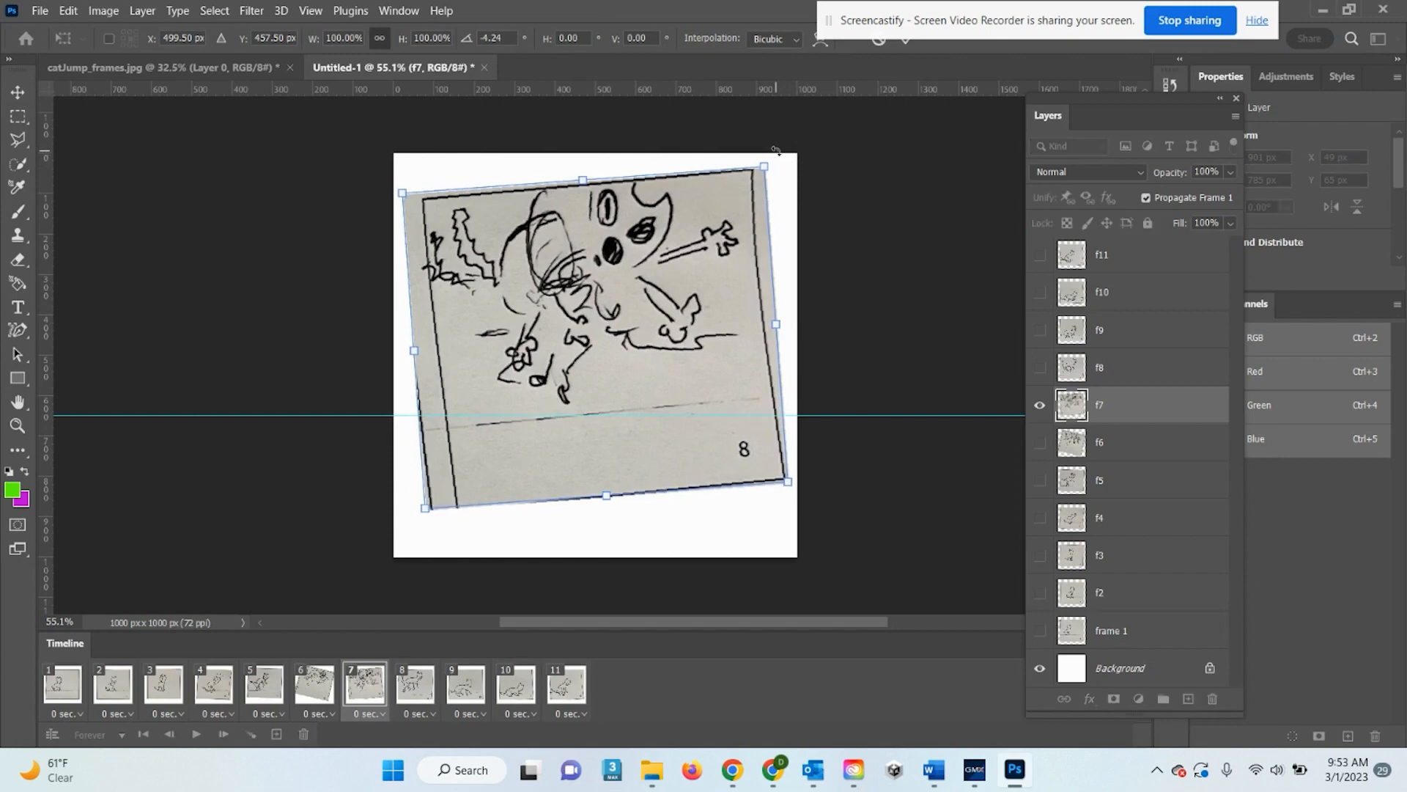
key("Return")
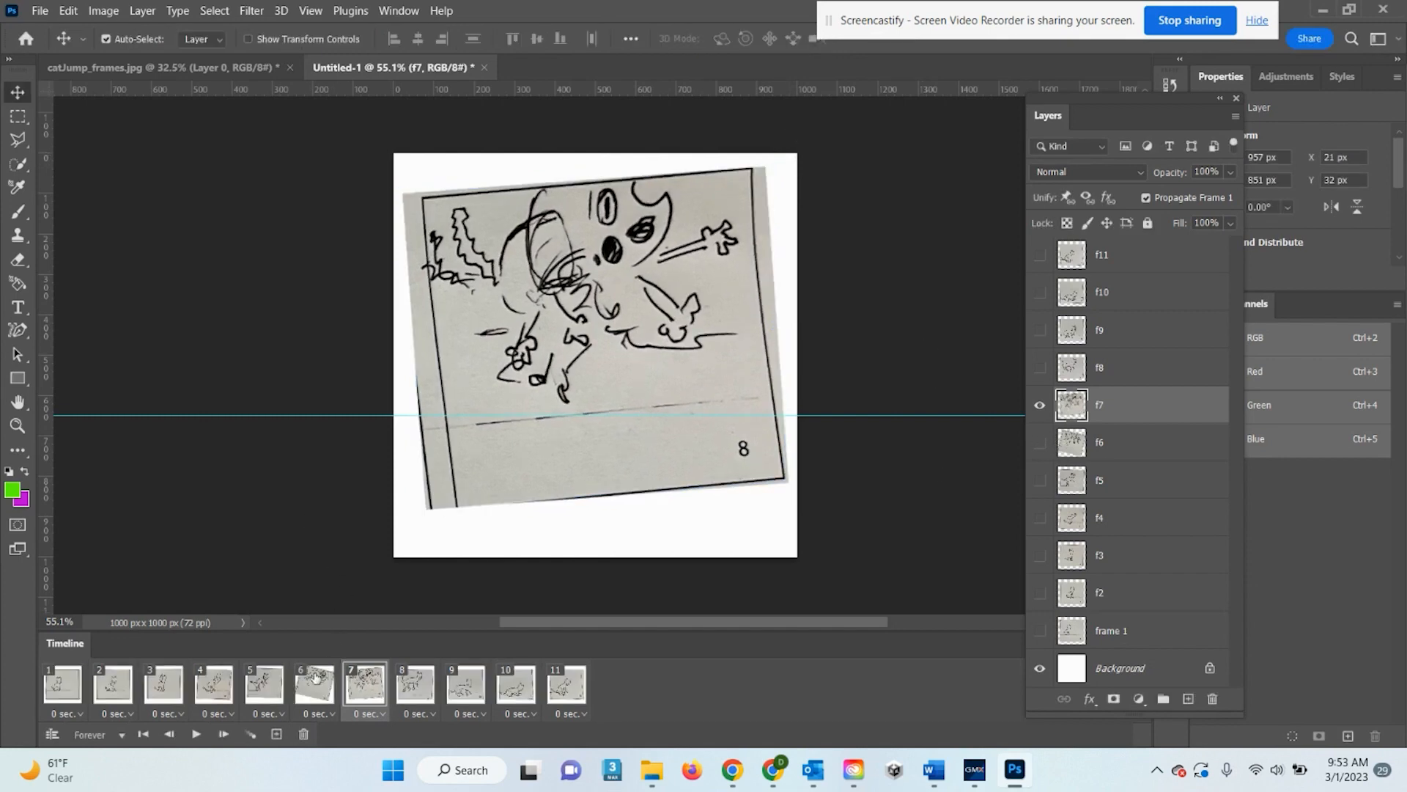
Back on frame 6, enlarge drawing f6 to 1130 × 1041 px and centre it
left_click(315, 676)
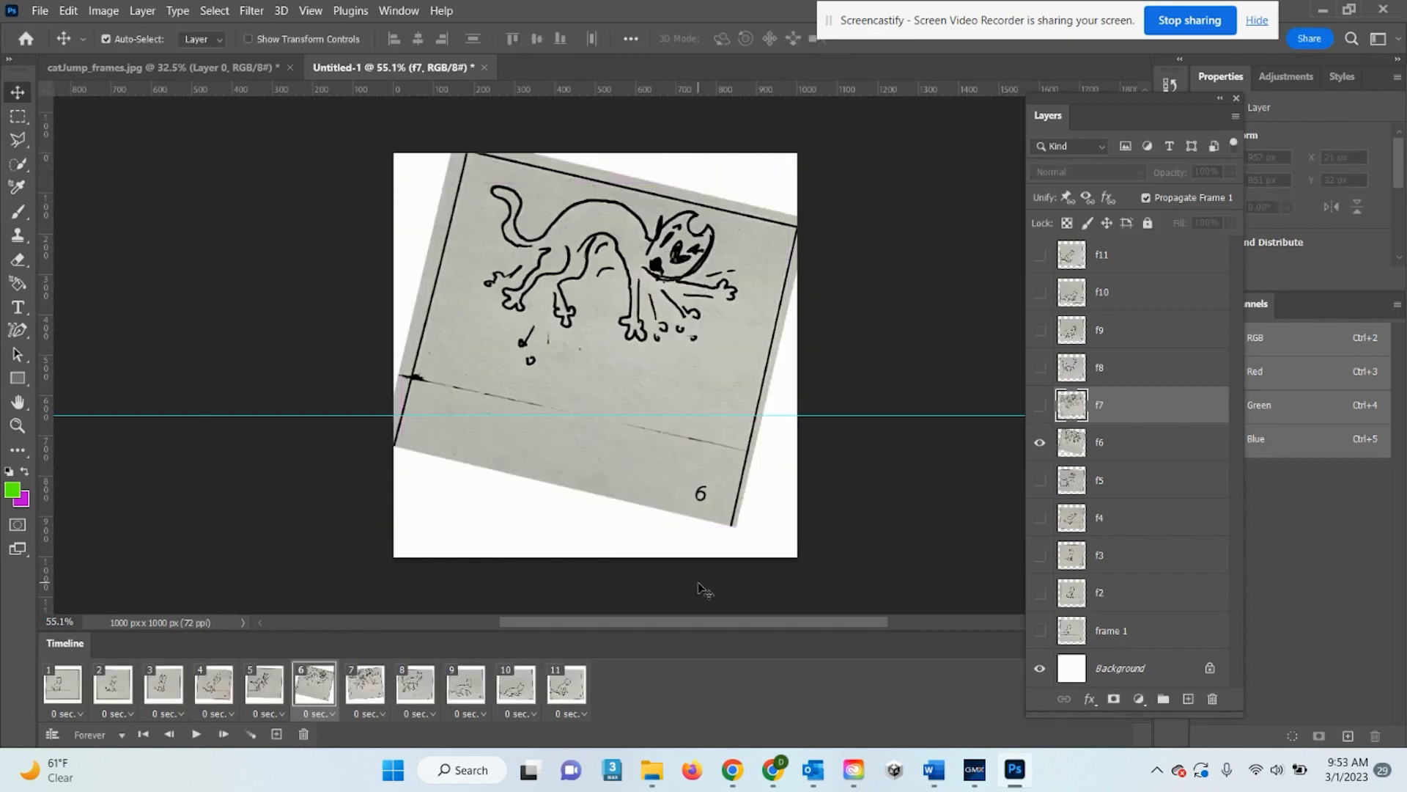
left_click(695, 429)
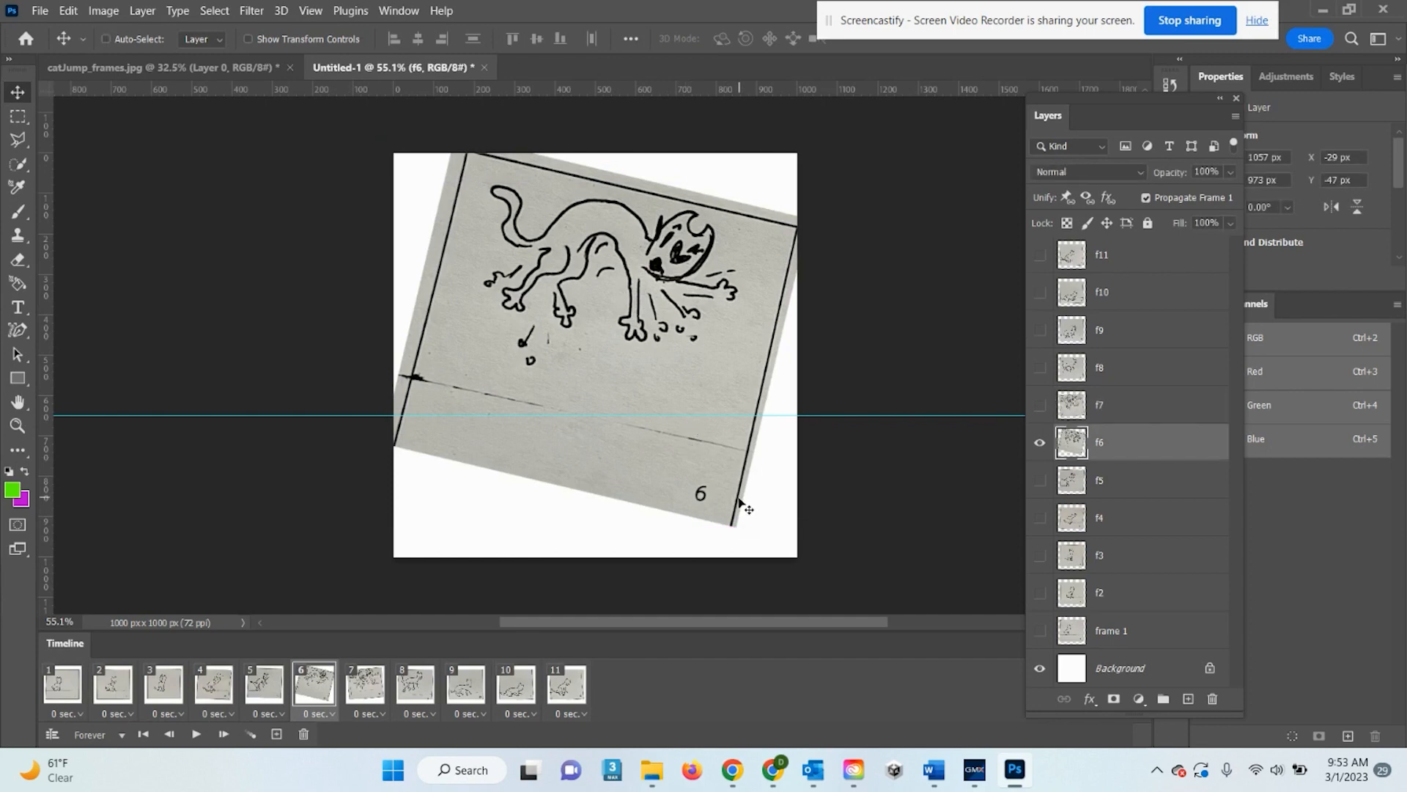
key("ctrl+t")
left_click_drag(816, 527, 839, 555)
left_click_drag(701, 343, 683, 340)
key("Return")
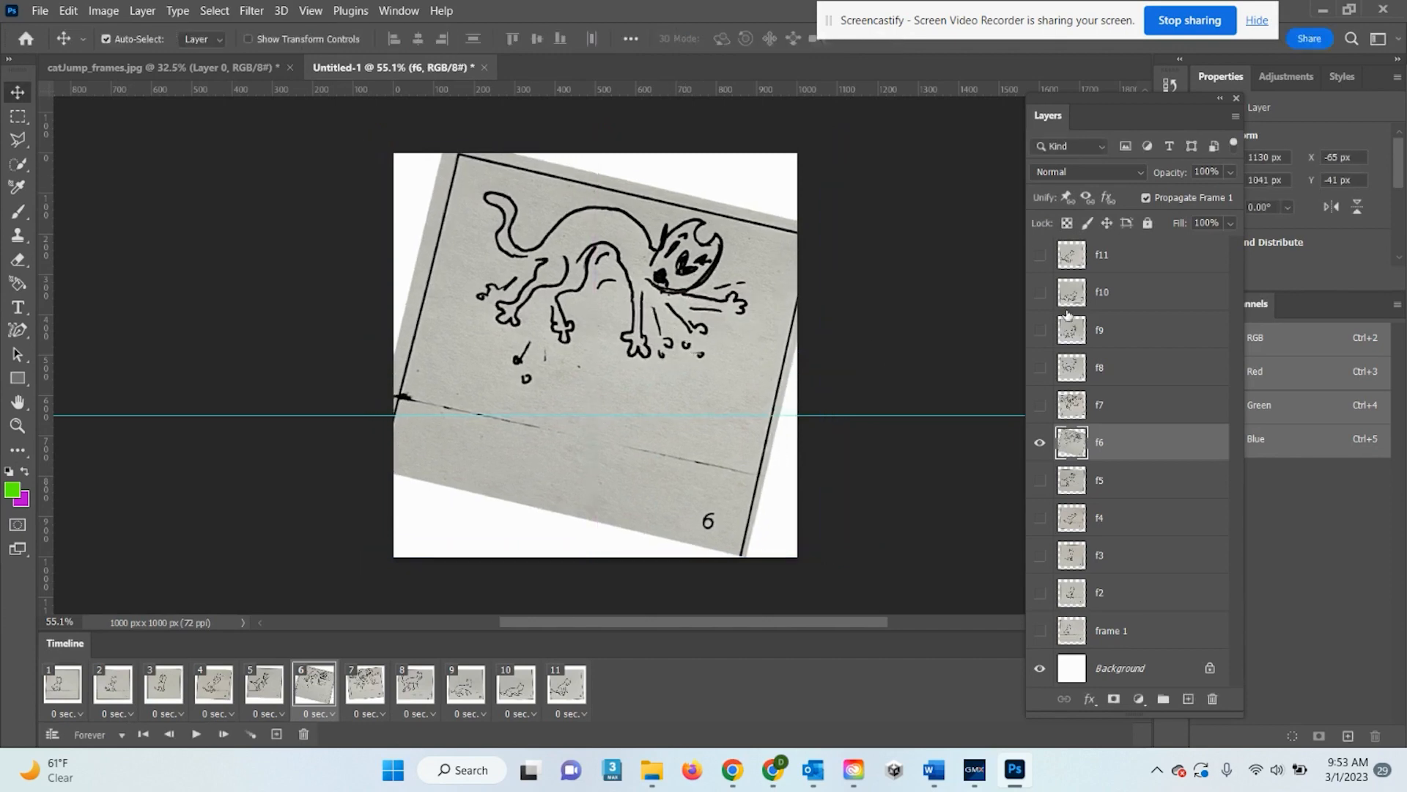
left_click(414, 693)
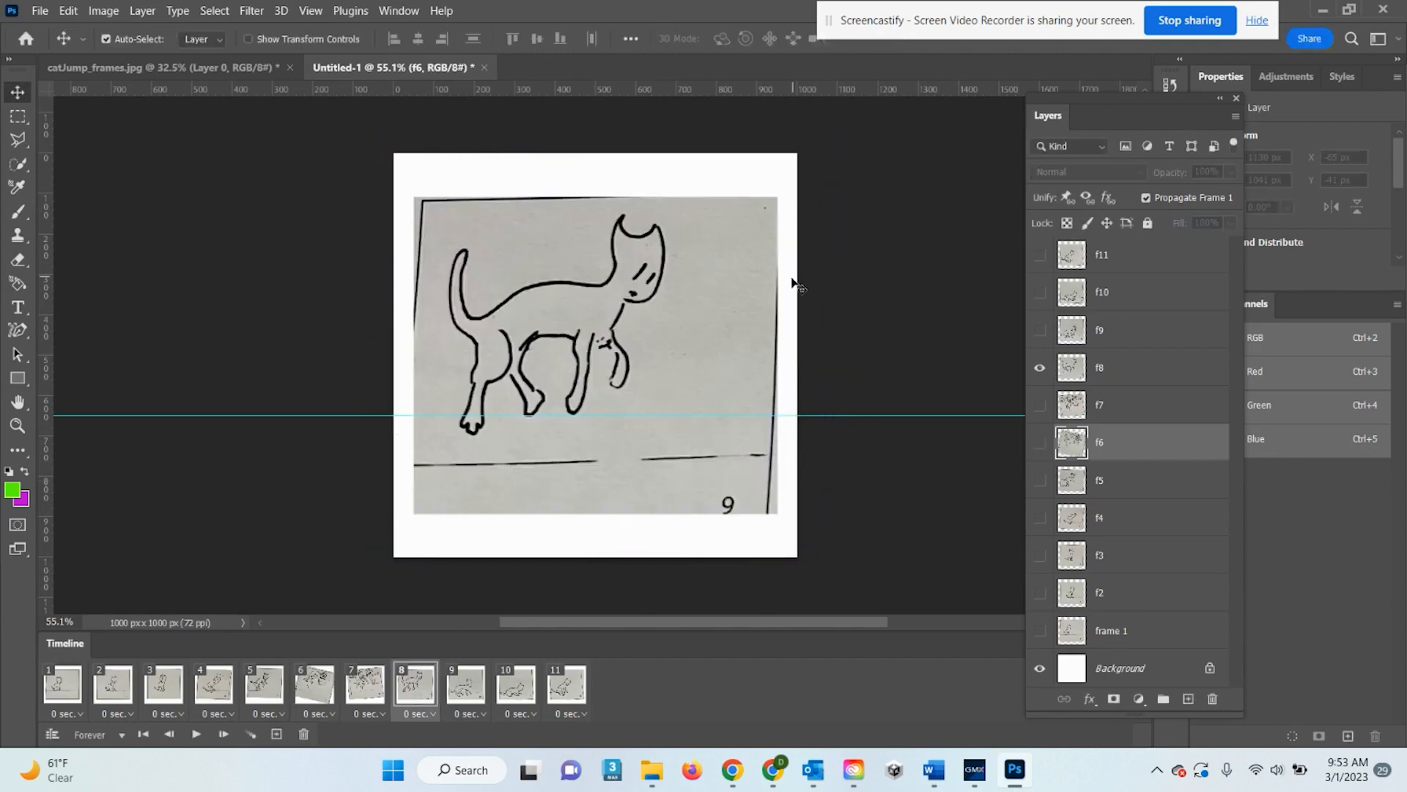
Move drawings f8 and f9 up about 45 px each
left_click_drag(660, 345, 663, 311)
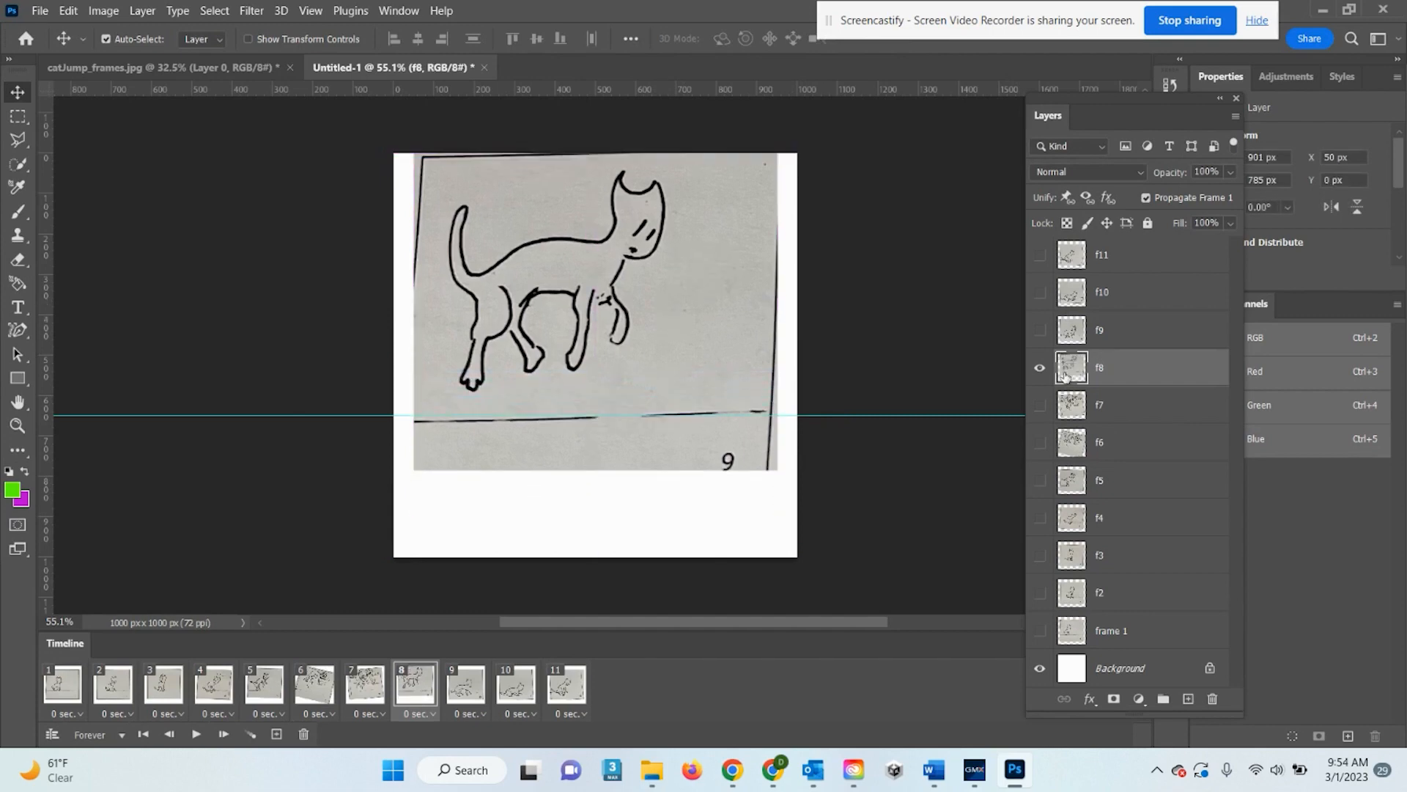
left_click(461, 682)
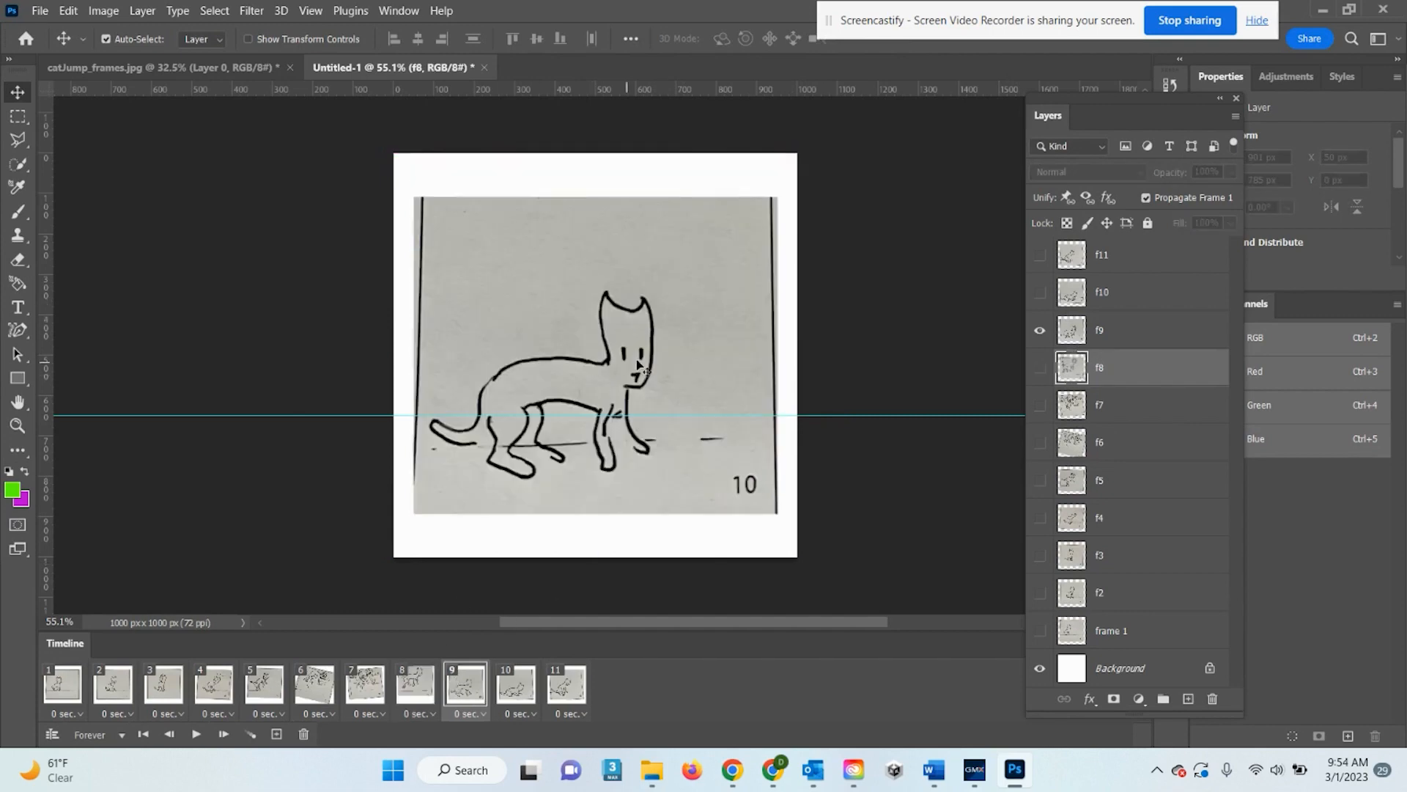
left_click_drag(654, 363, 654, 328)
Move drawing f10 up about 24 px and rotate it about 1.9°
left_click(1132, 294)
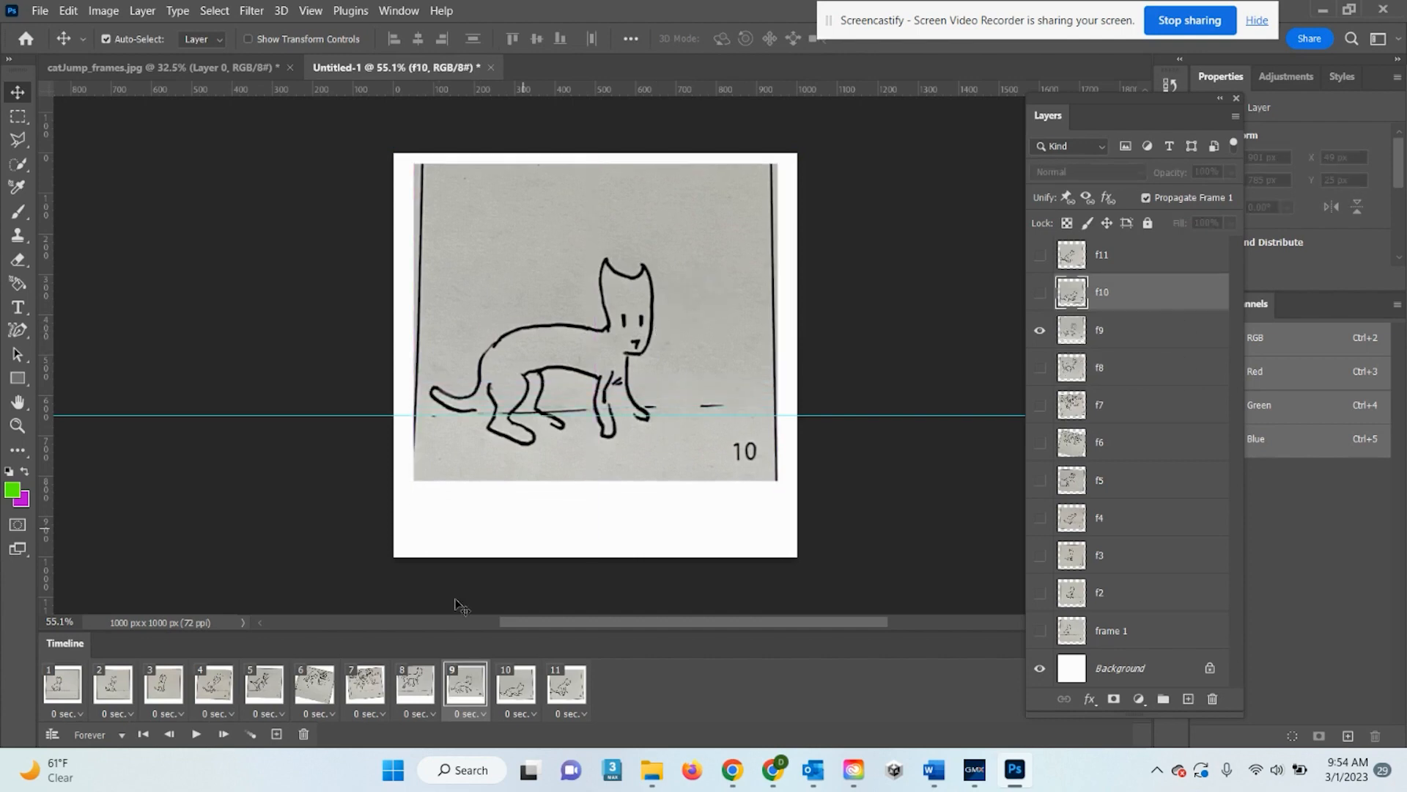
left_click(506, 696)
left_click_drag(665, 395, 665, 378)
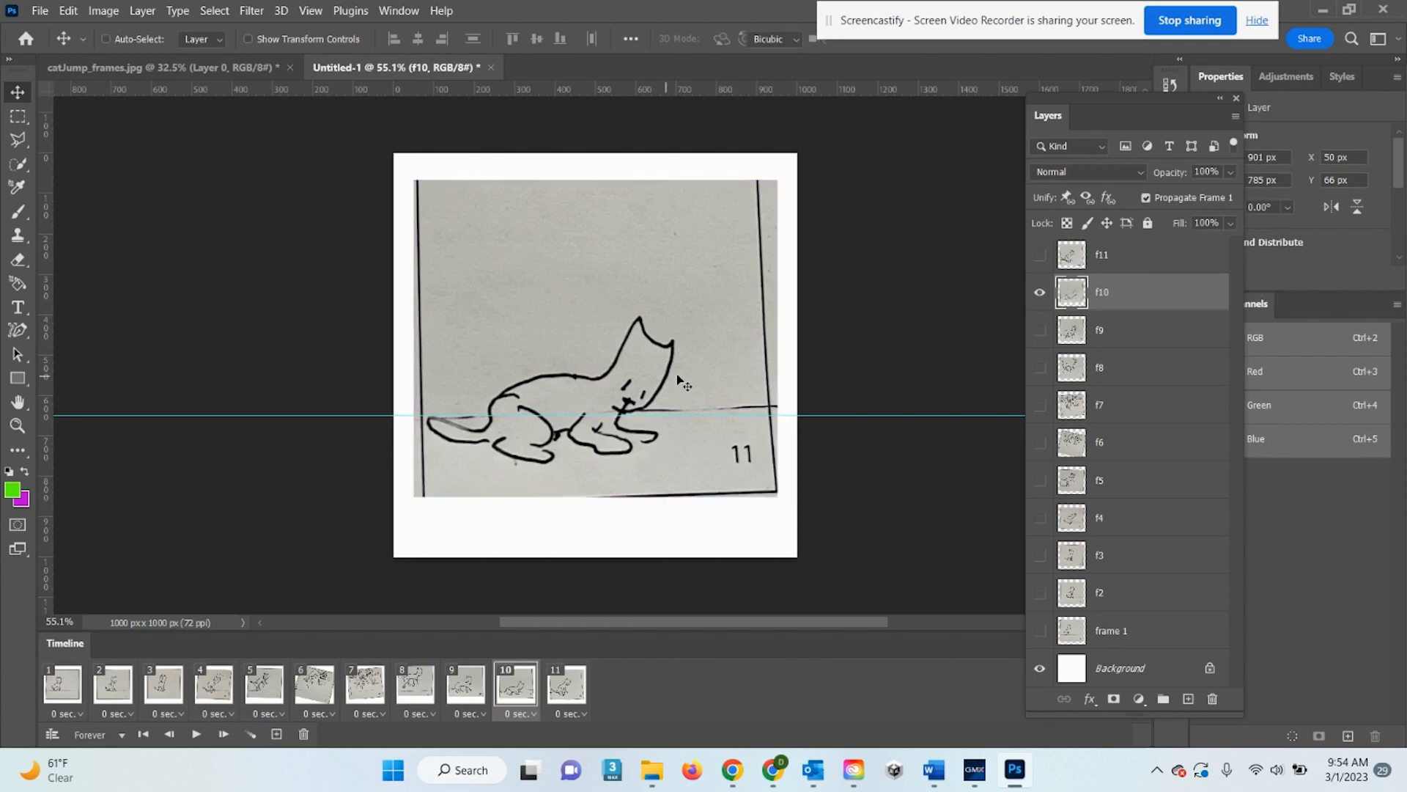
key("ctrl+t")
left_click_drag(798, 160, 807, 172)
key("Return")
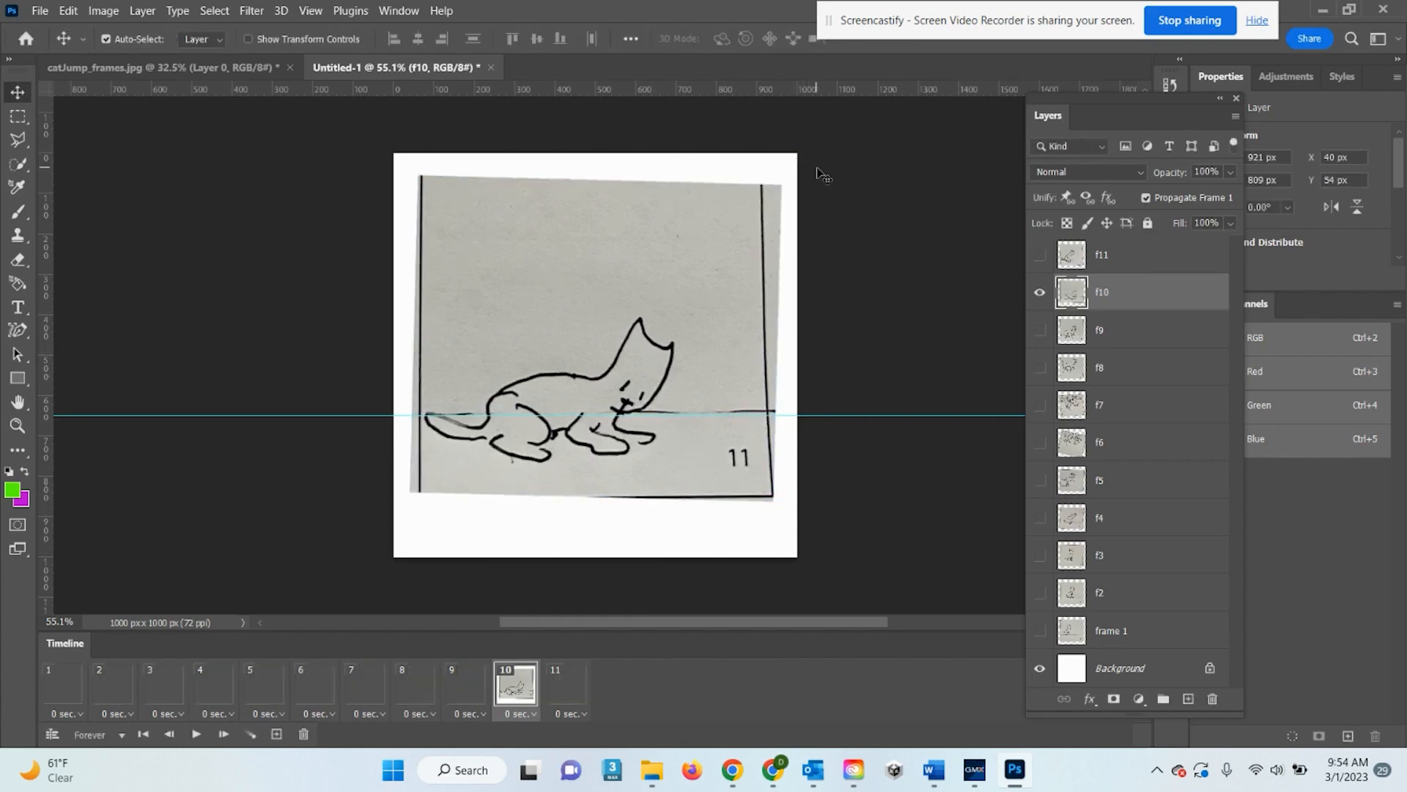
Rotate drawing f11 about 1.75° and shift it up so its floor meets the guide
left_click(1121, 260)
left_click(556, 693)
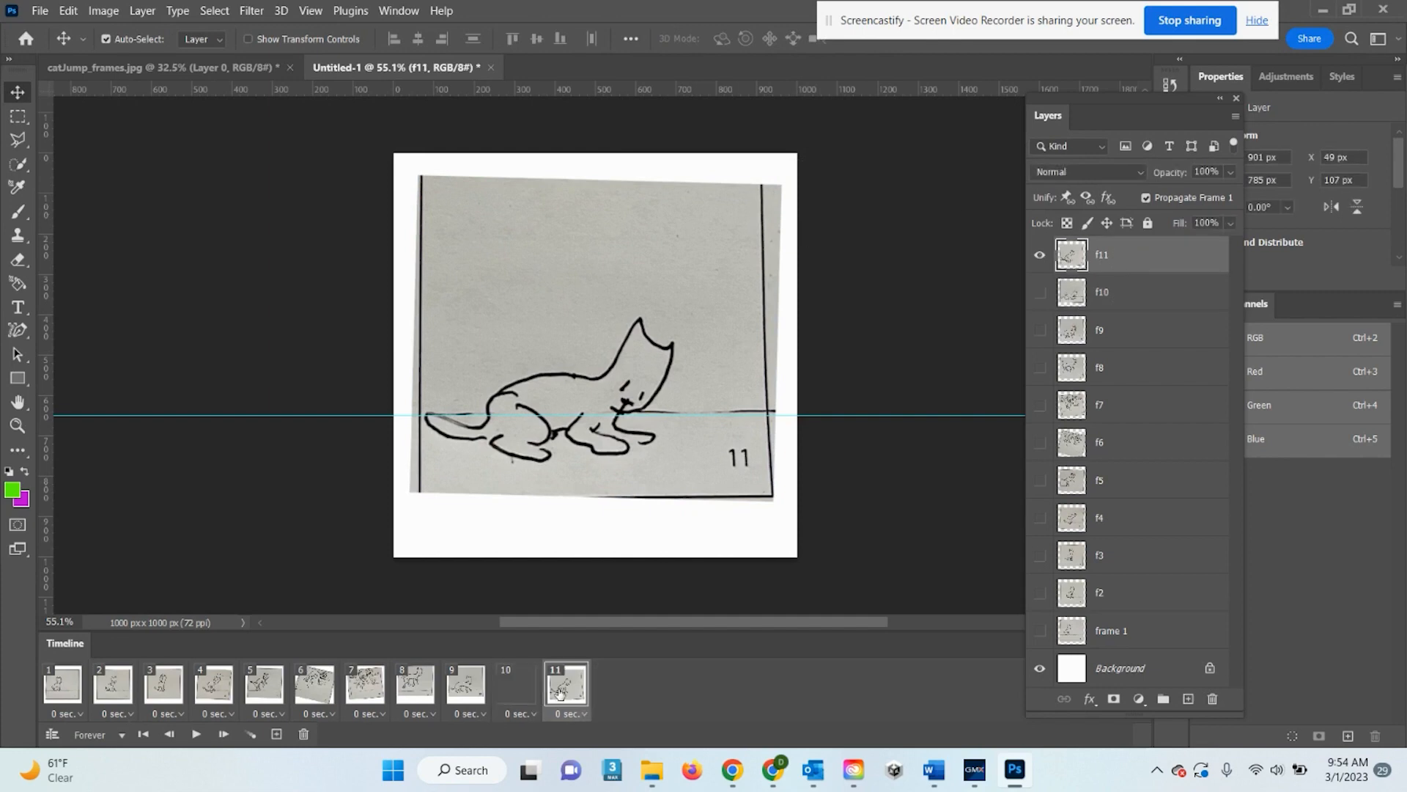
key("ctrl+t")
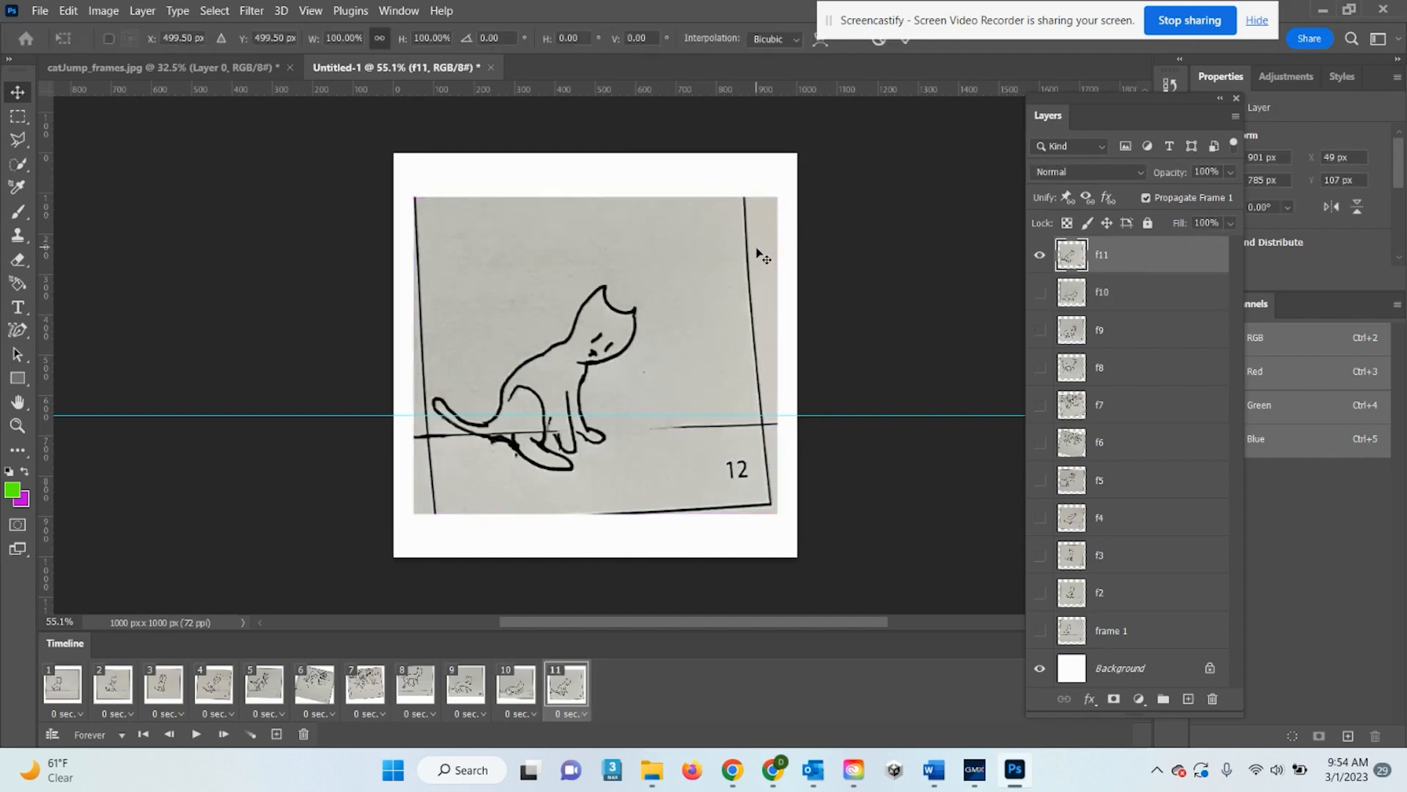
left_click_drag(790, 188, 829, 166)
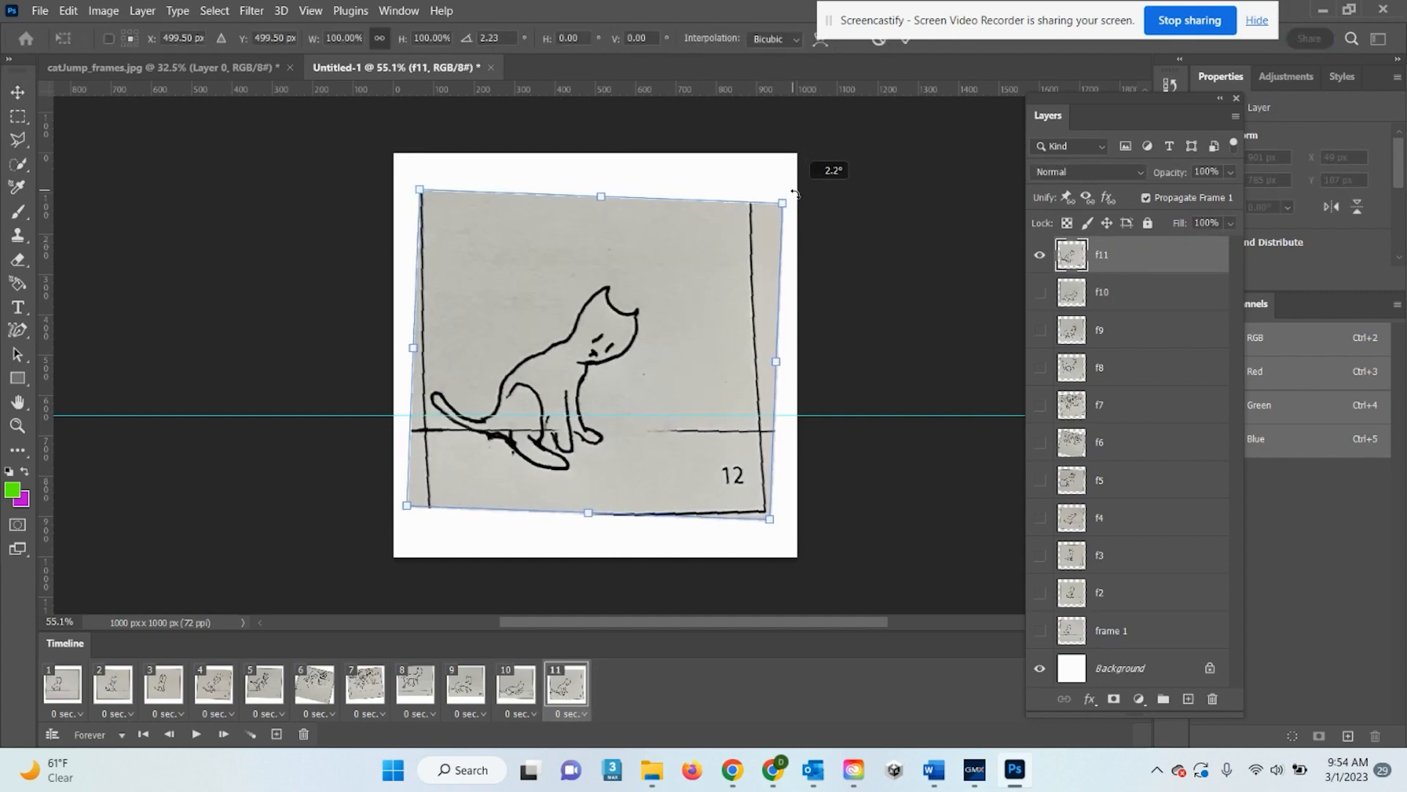
left_click_drag(629, 372, 630, 363)
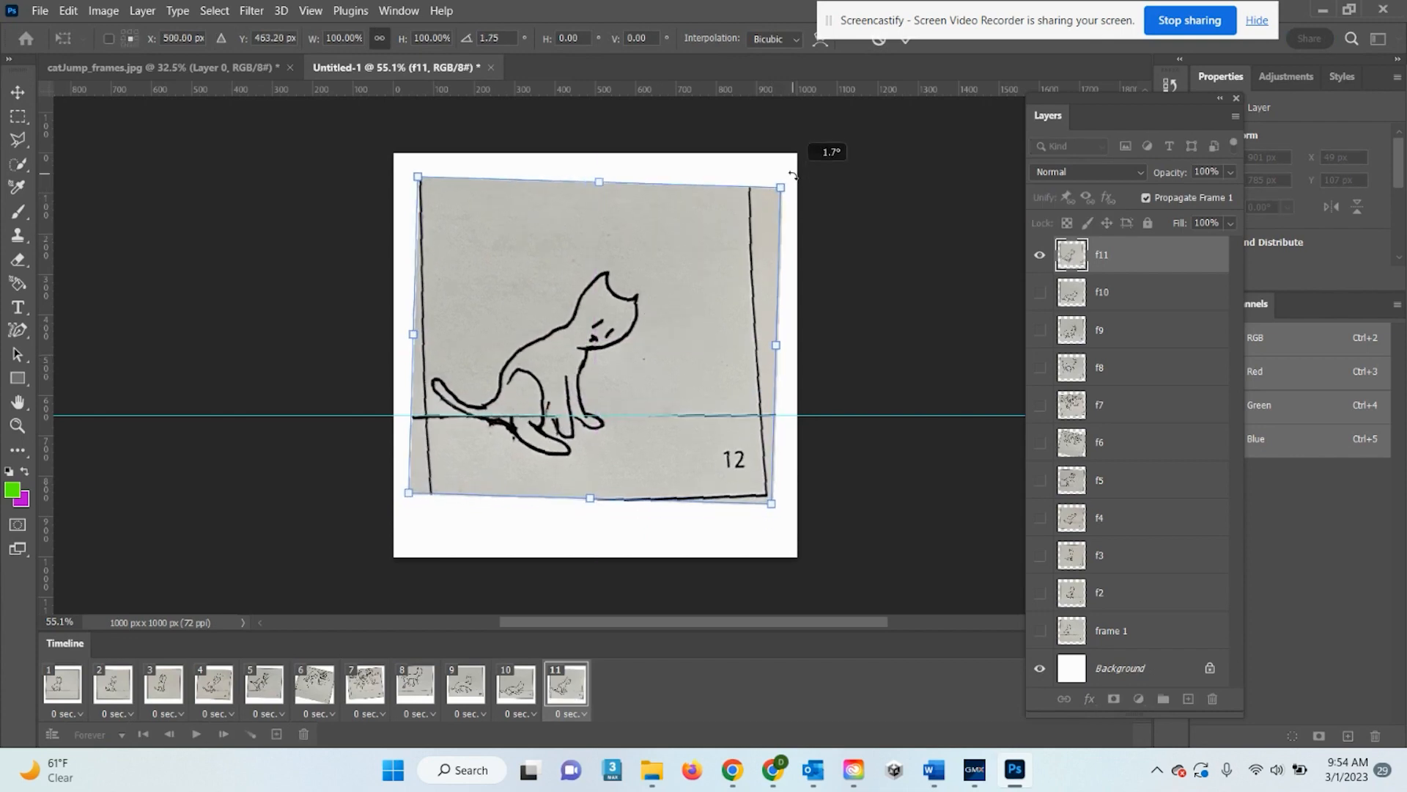
key("Return")
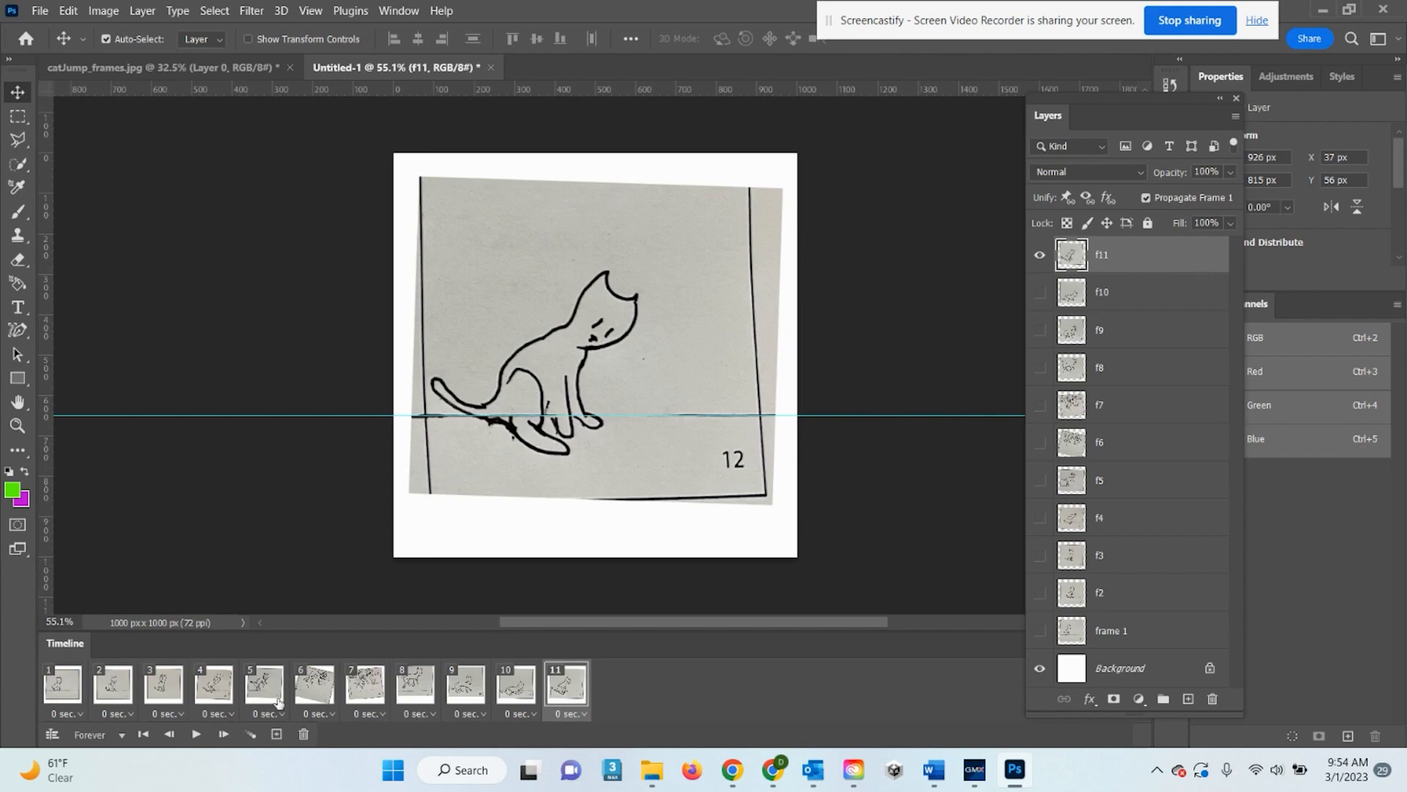
Play and stop the realigned 11-frame animation, then switch to catJump_frames.jpg
left_click(196, 735)
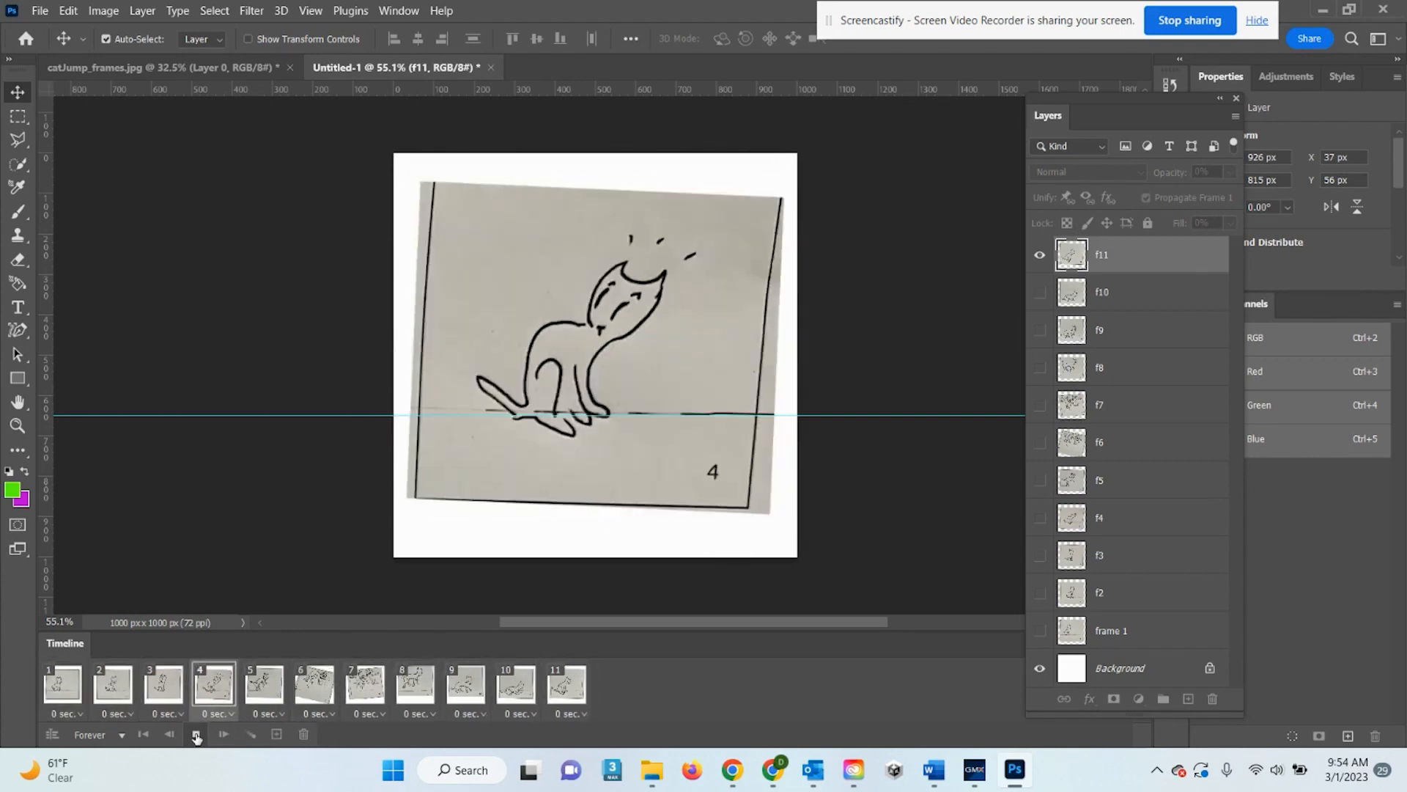
left_click(195, 734)
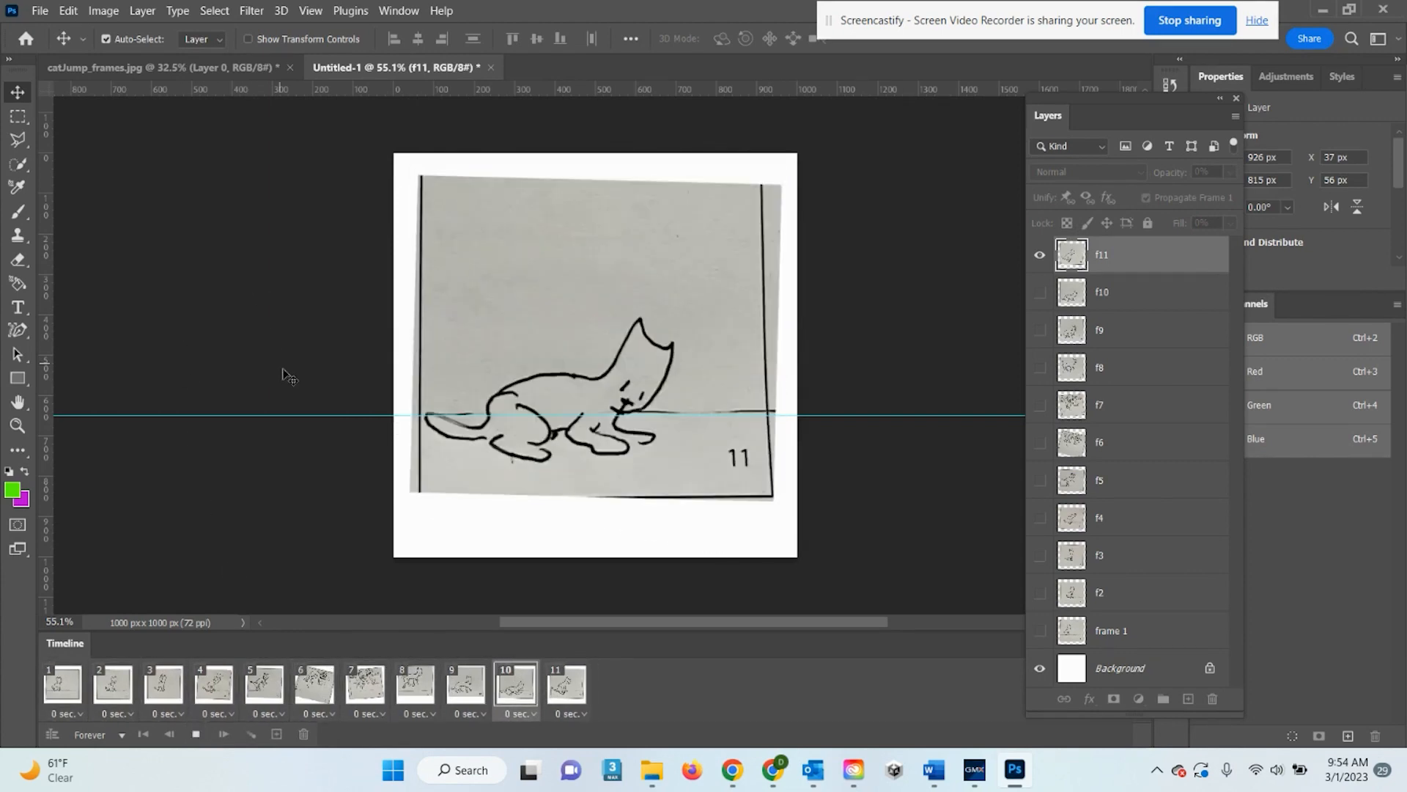
left_click(195, 735)
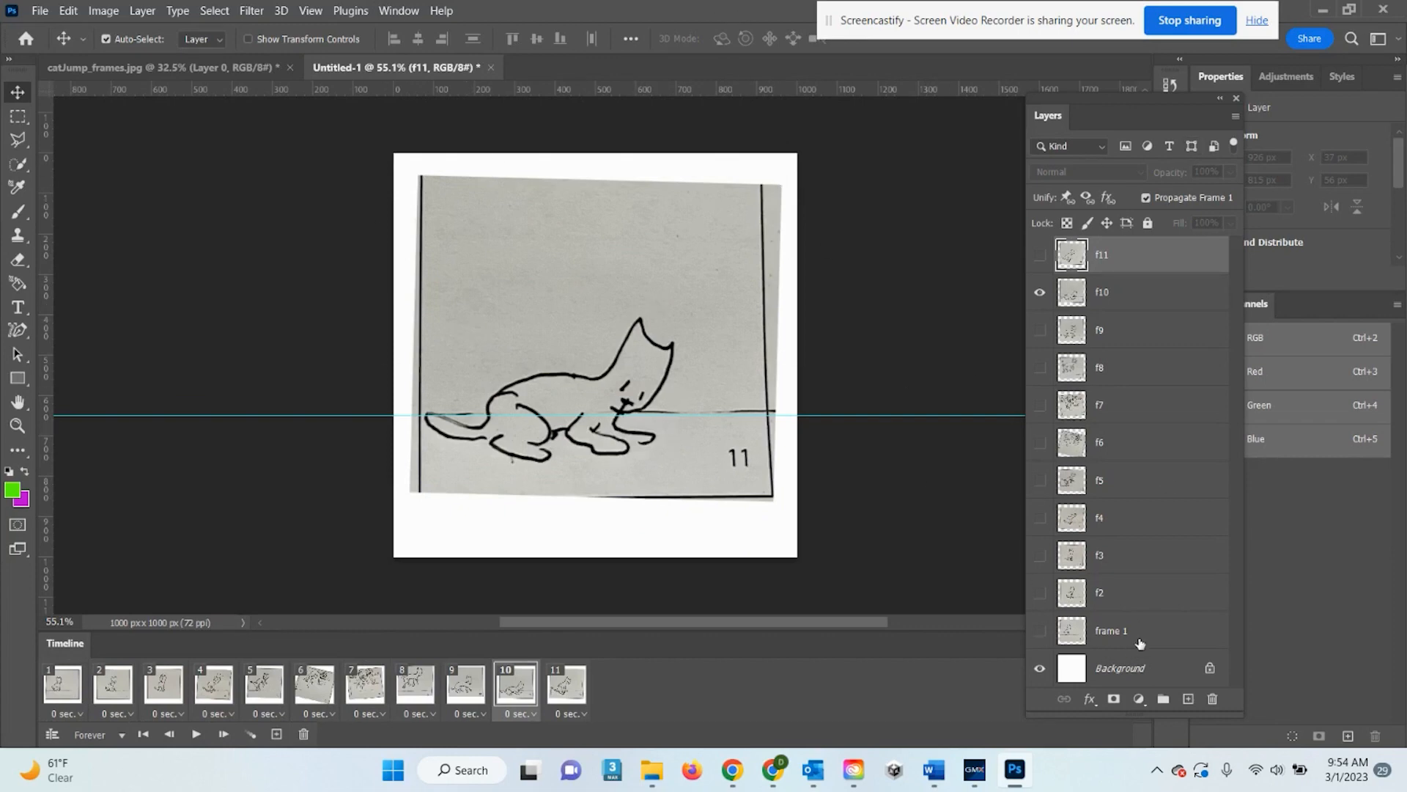
left_click(92, 65)
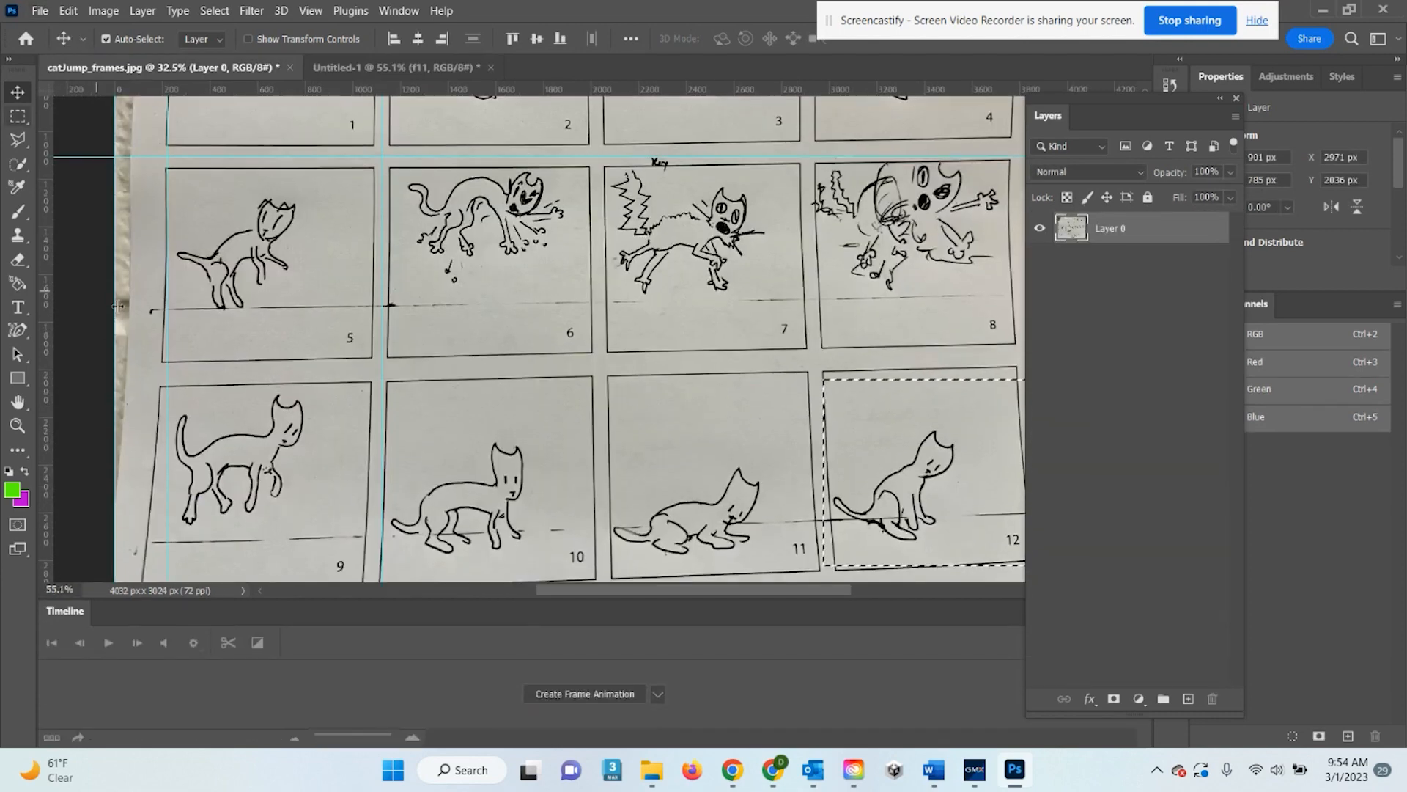
Deselect, bring the whole storyboard sheet into view, and dock the Layers panel
scroll(746, 420, "up", 2)
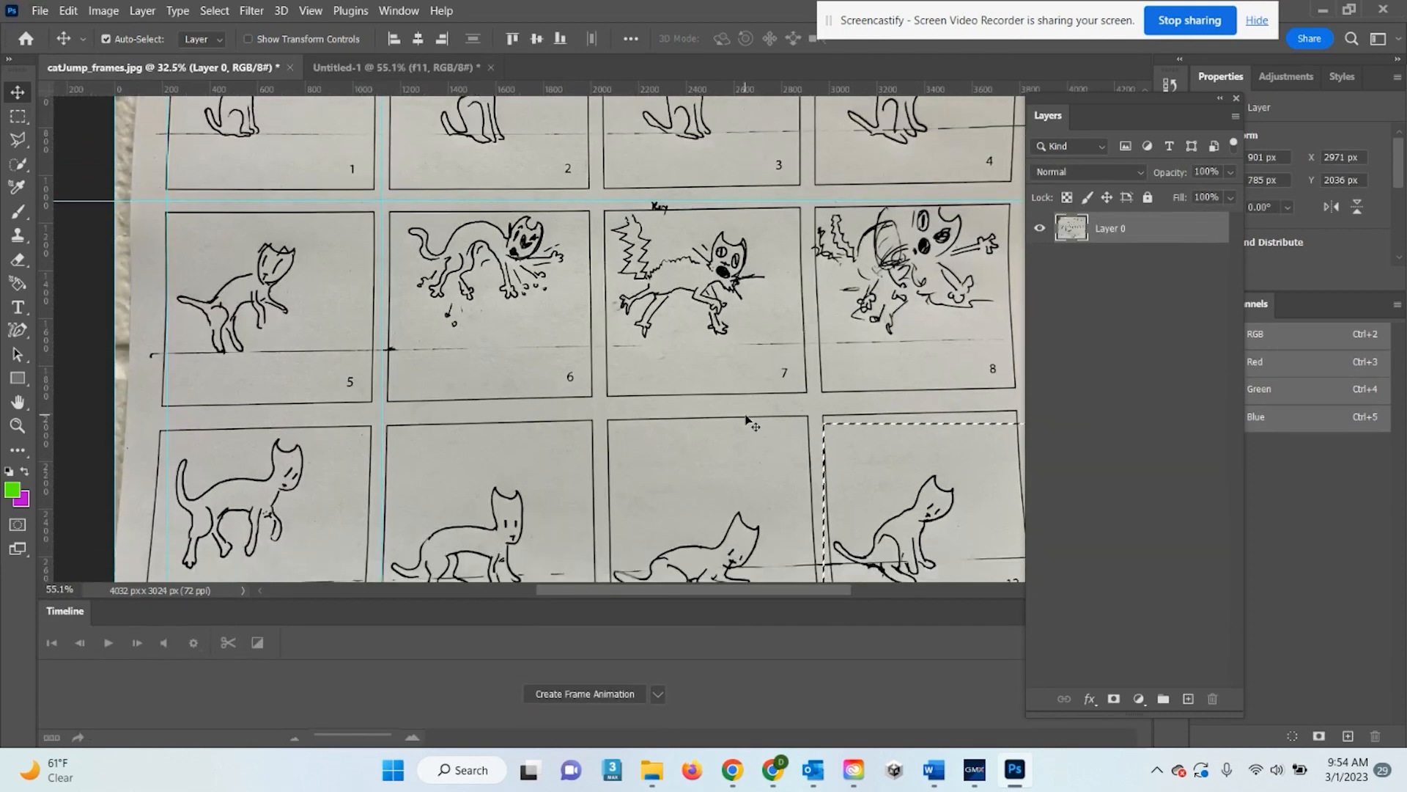
key("ctrl+d")
scroll(740, 411, "down", 1)
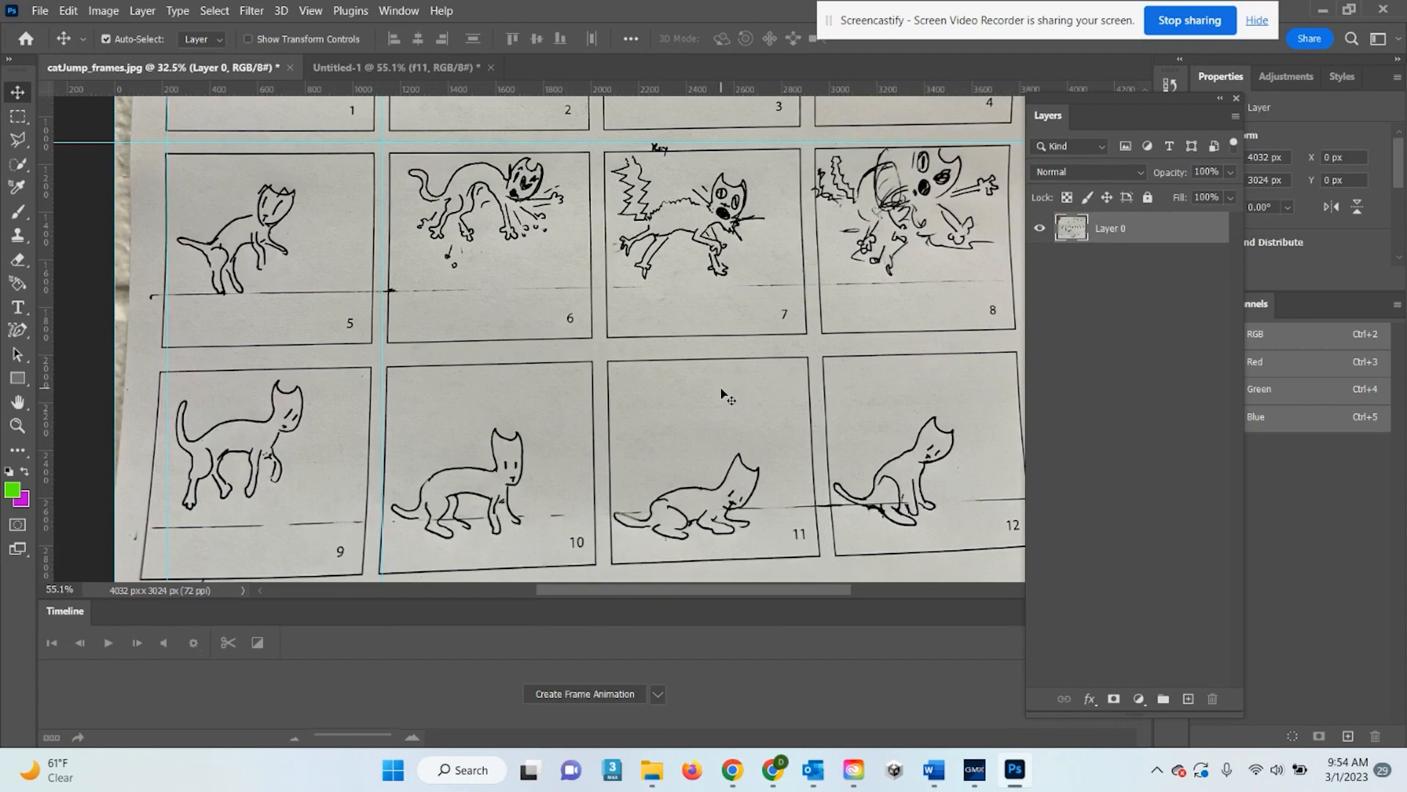
scroll(721, 392, "down", 4)
left_click_drag(801, 287, 767, 352)
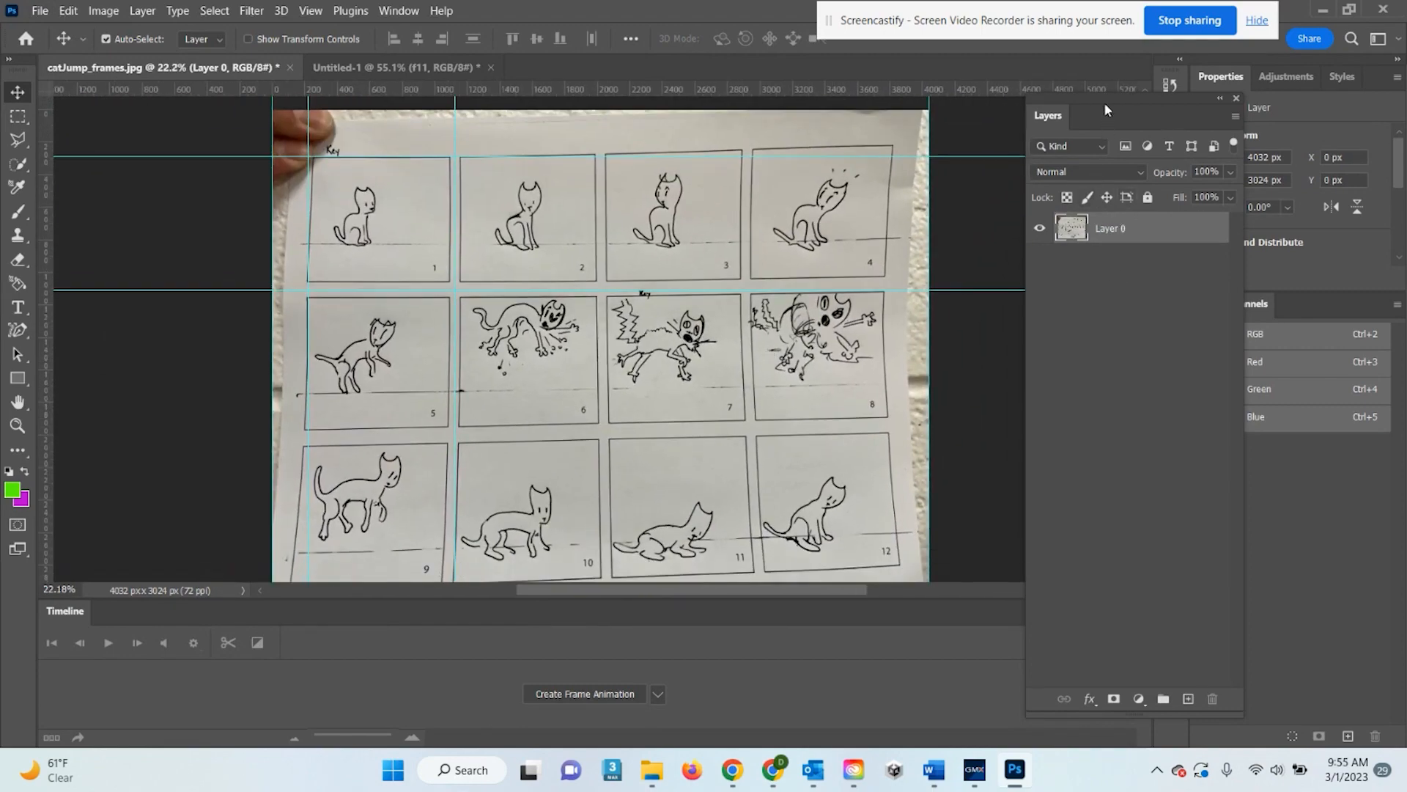
left_click_drag(1104, 103, 1258, 296)
Add an Exposure adjustment layer set to +0.80
left_click(1279, 76)
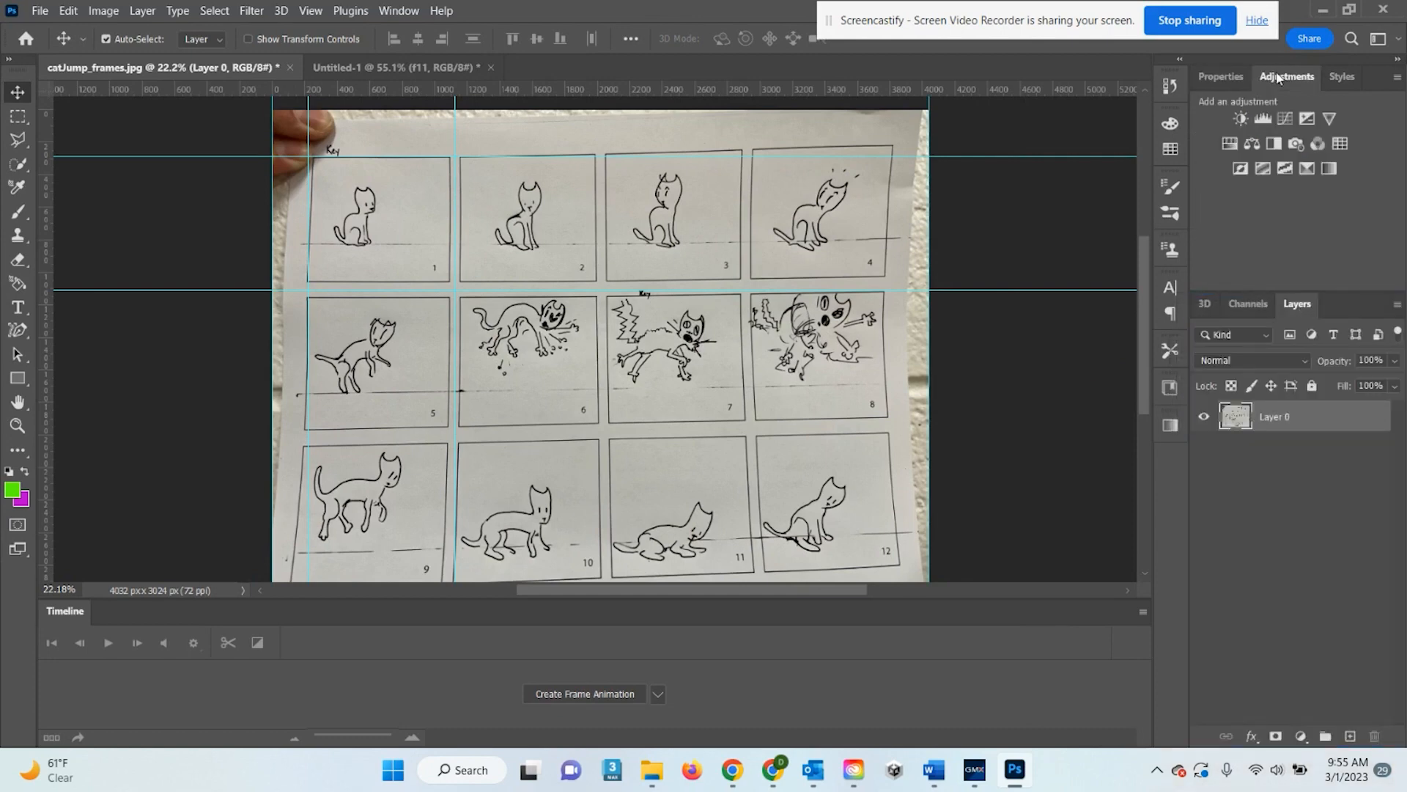
left_click(1308, 117)
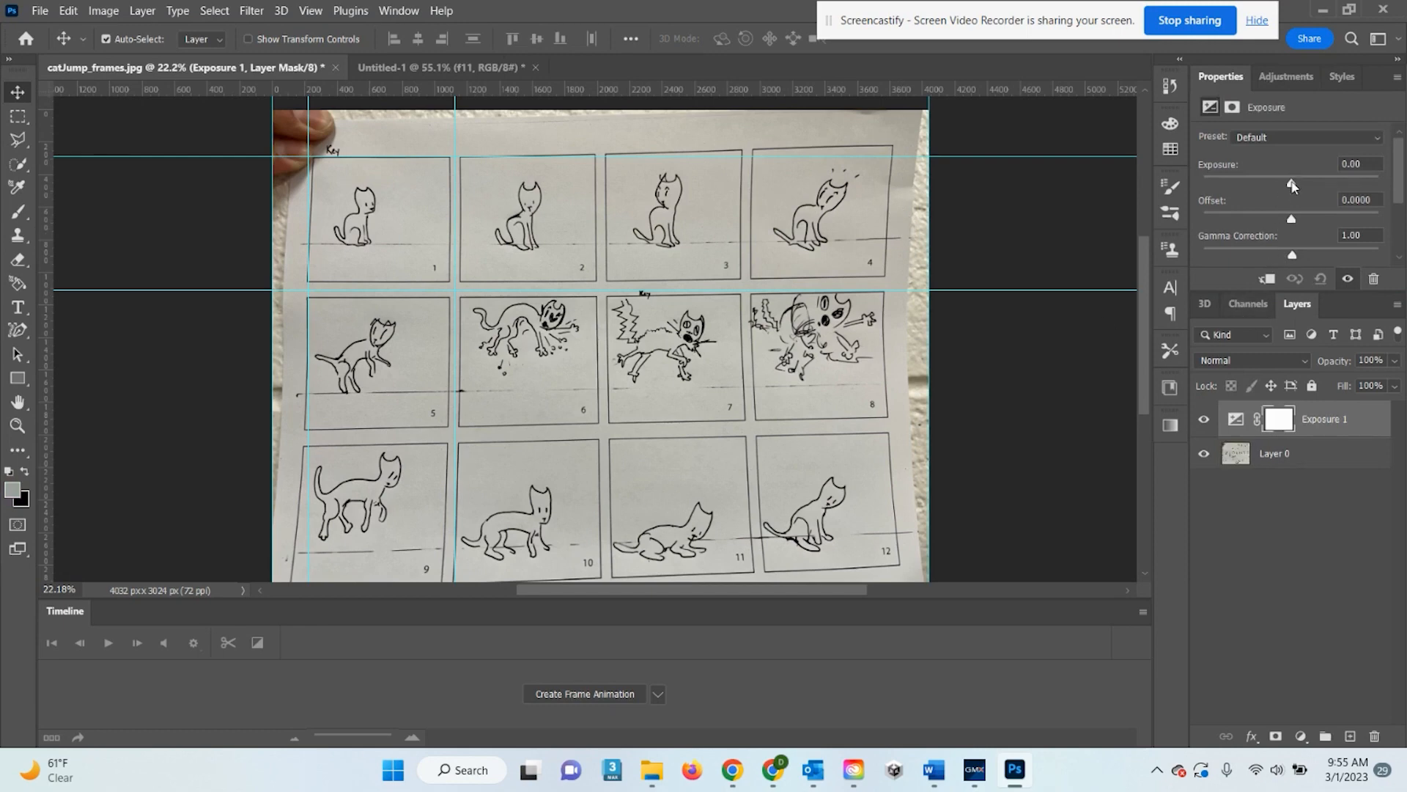
left_click_drag(1292, 186, 1302, 257)
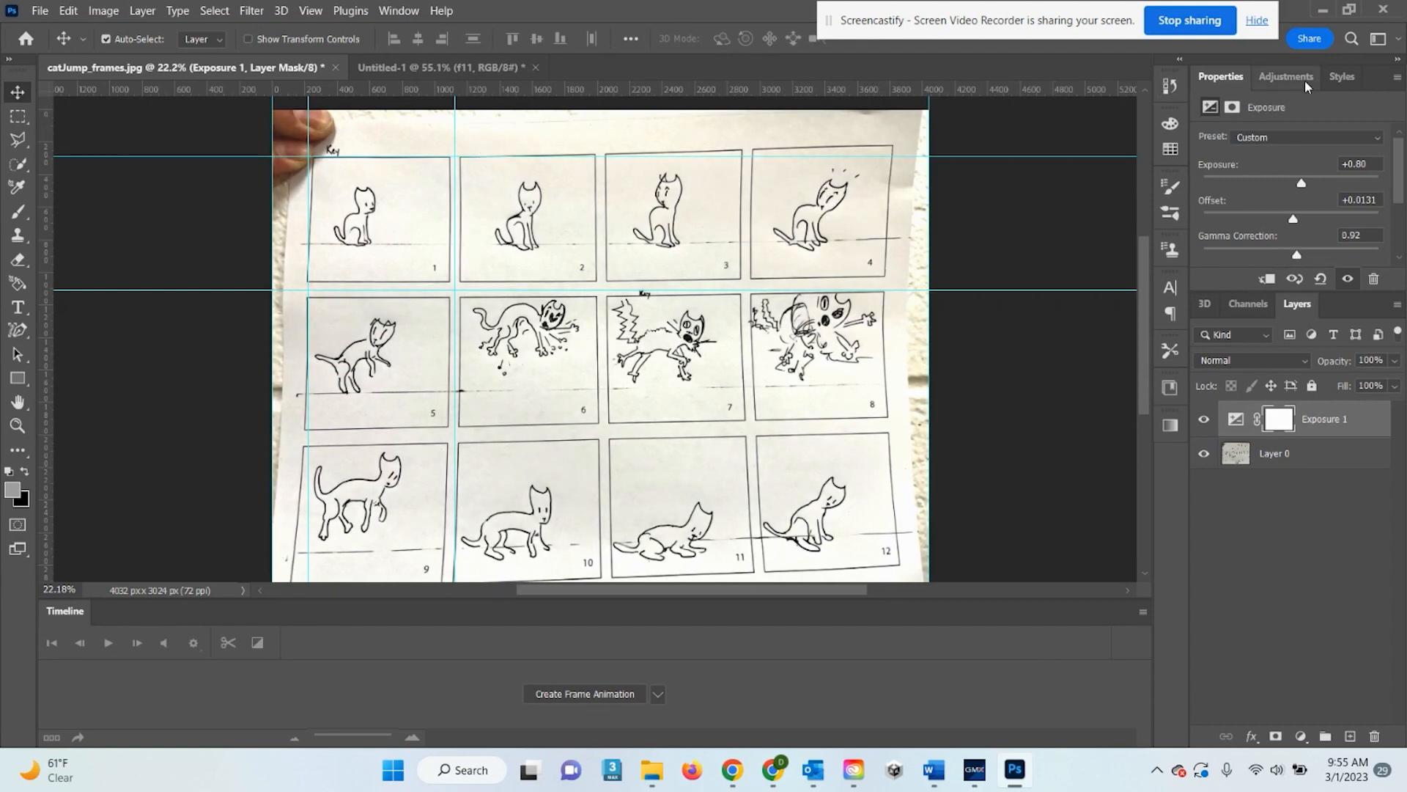
Add a Brightness/Contrast adjustment with contrast 49, then select the photo with its adjustments
left_click(1283, 78)
left_click(1234, 115)
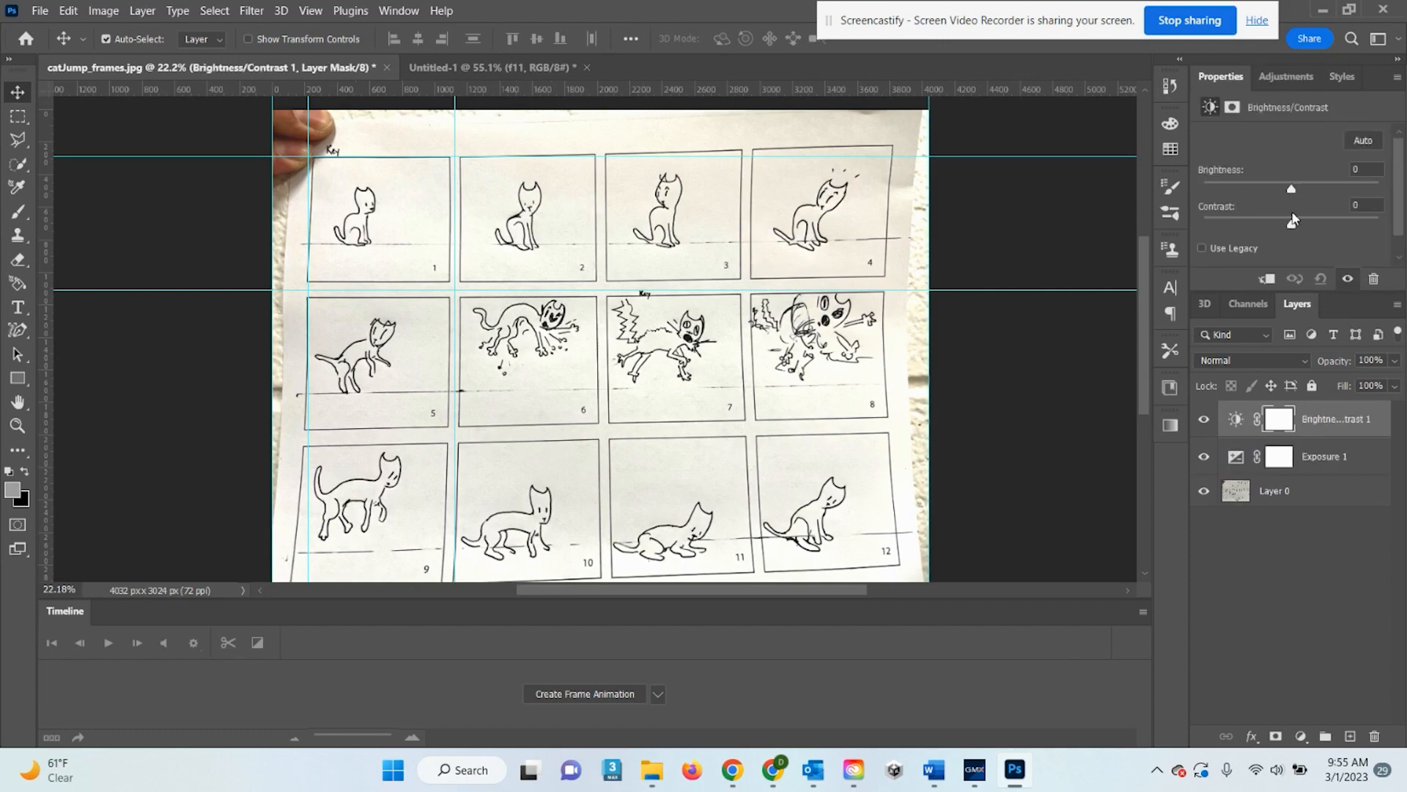
left_click_drag(1295, 228, 1292, 192)
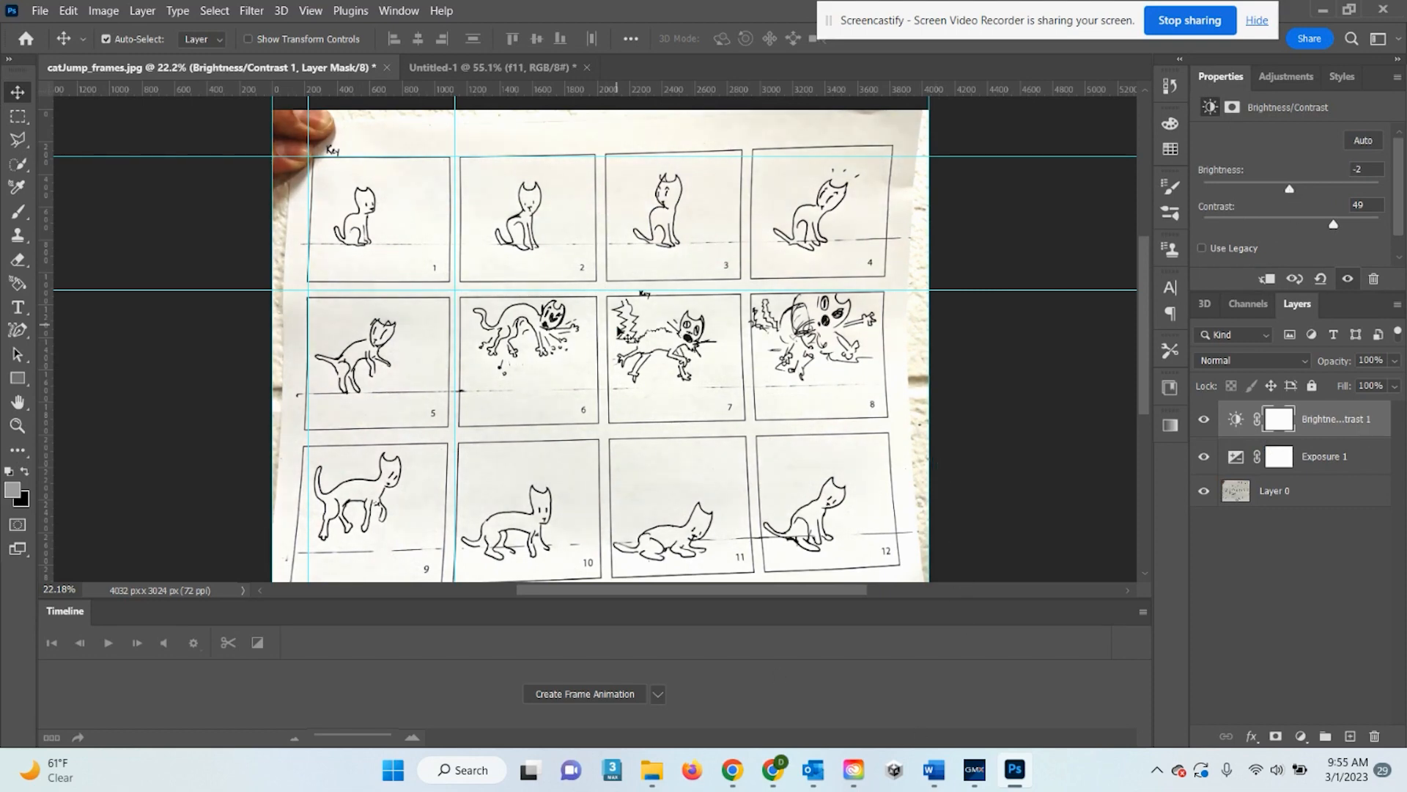
left_click(1306, 497, "shift")
Merge the brightness adjustments into Layer 0, then bring frame 5's cat into view
right_click(1305, 498)
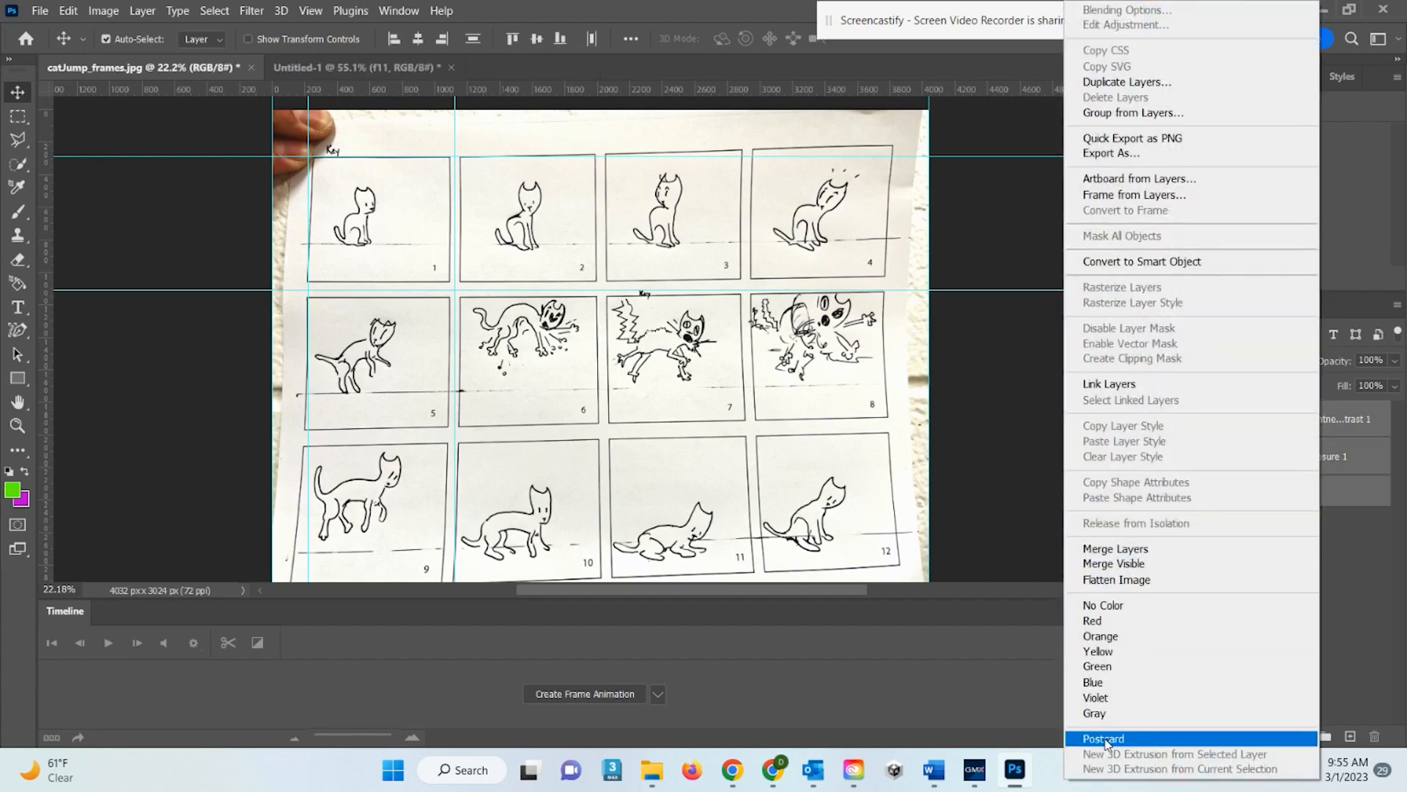
left_click(1114, 549)
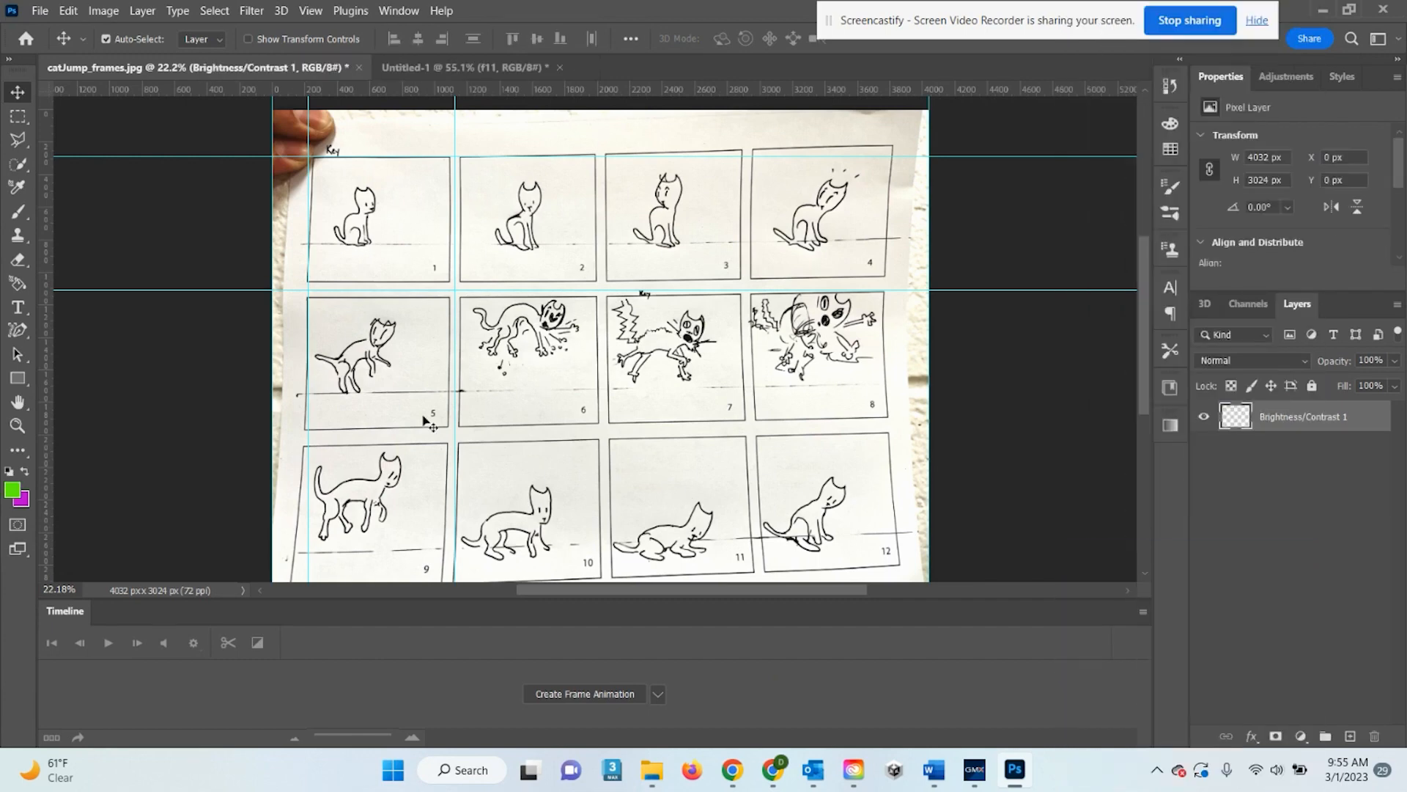
scroll(429, 403, "up", 6)
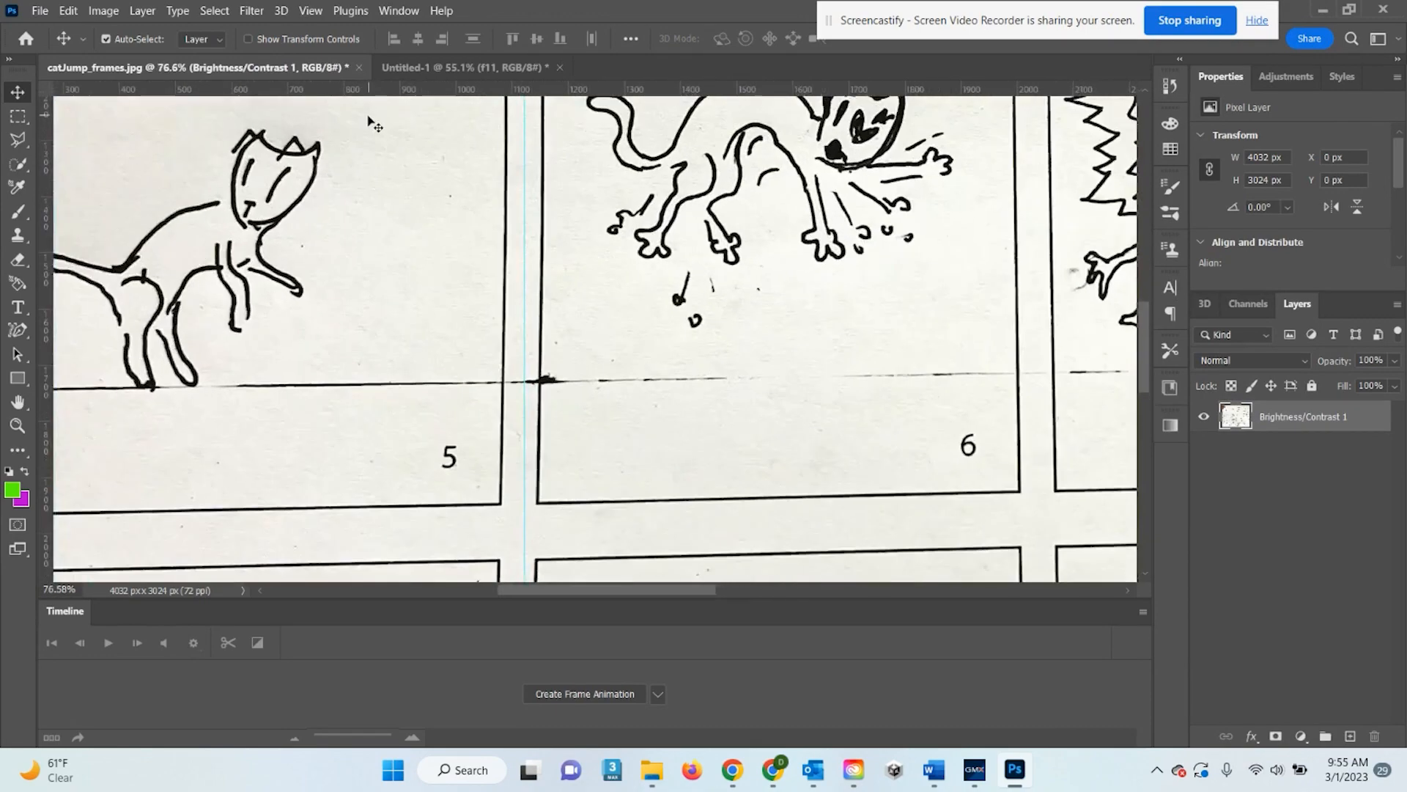
left_click_drag(421, 222, 461, 281)
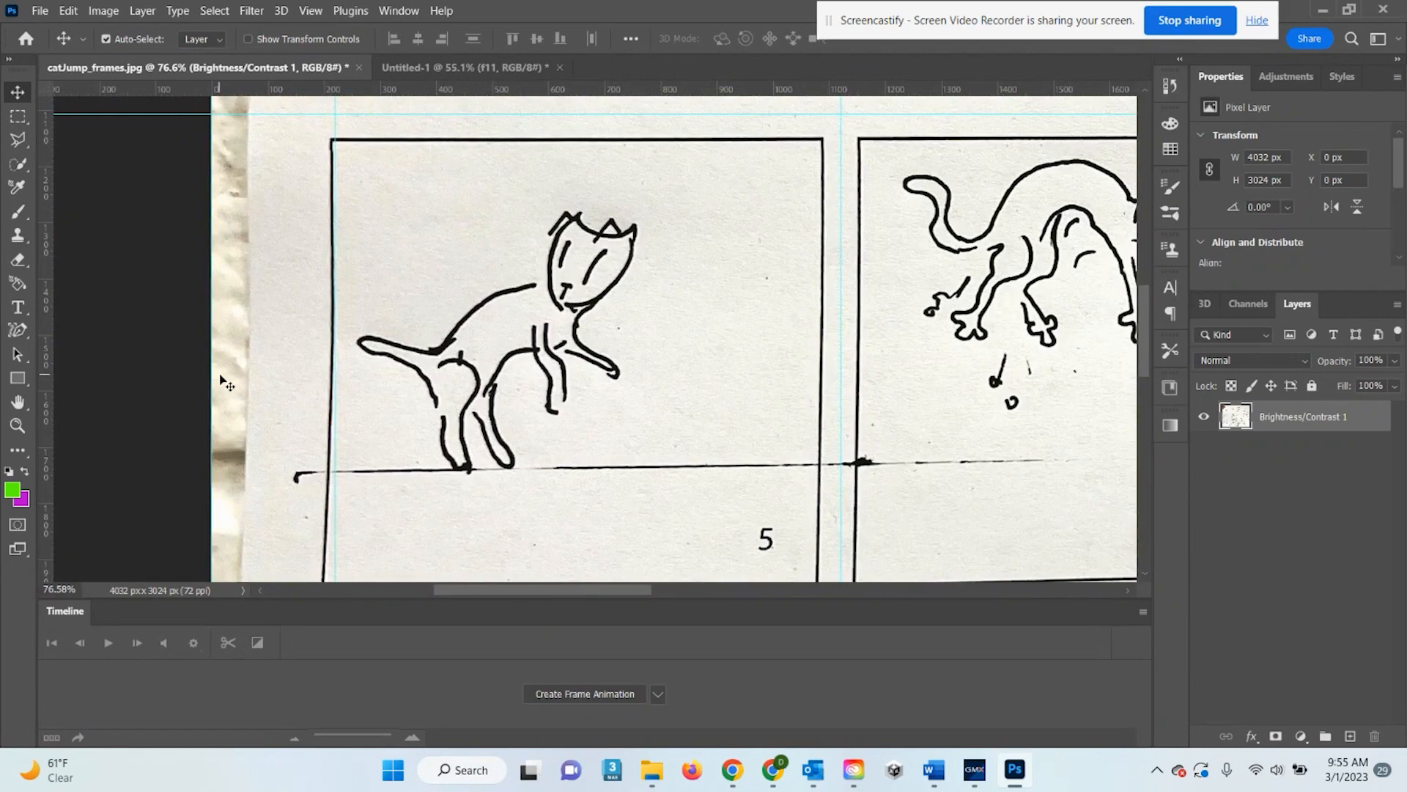
Set the eraser flow to 83% and erase around frame 5's cat back, then undo the stroke
key("e")
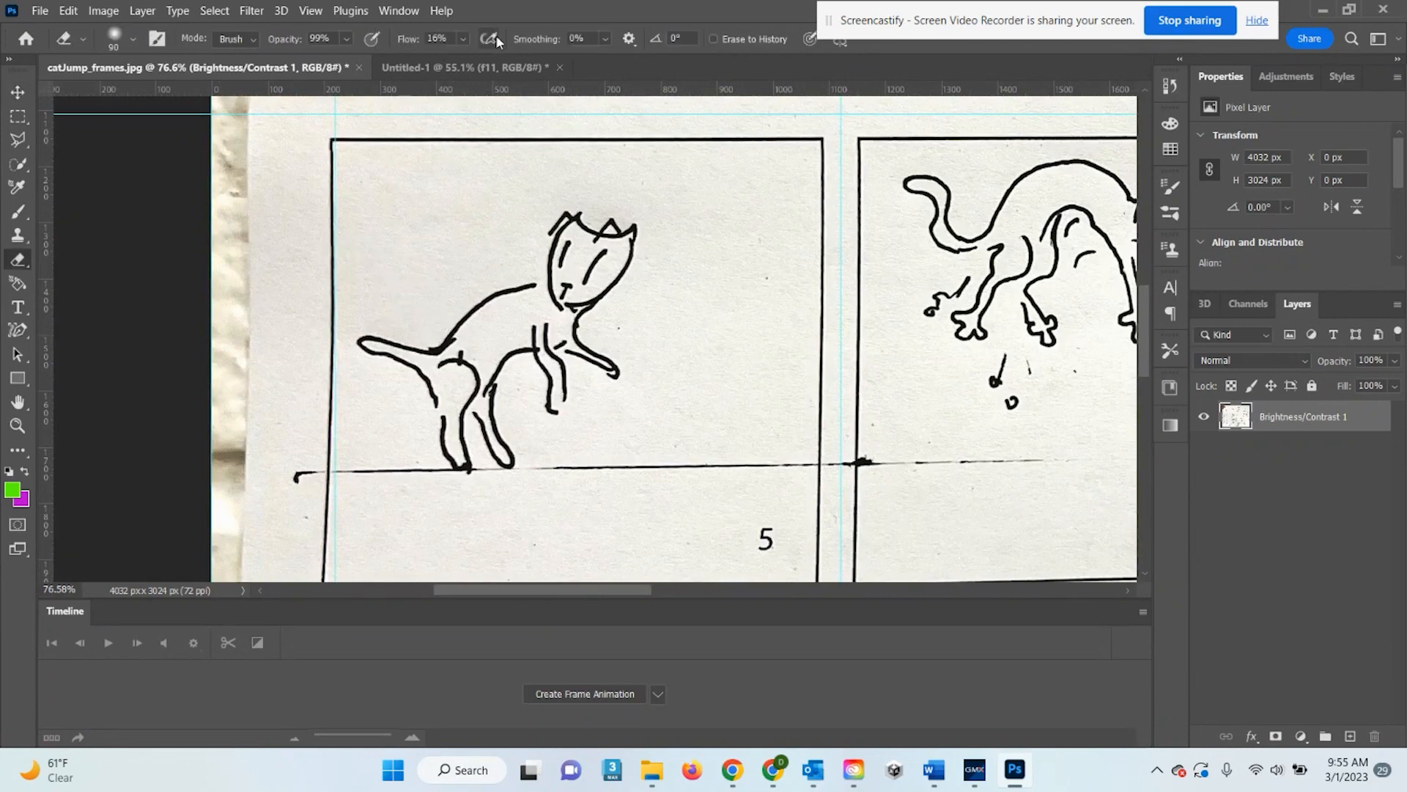
left_click(464, 39)
left_click_drag(470, 63, 525, 63)
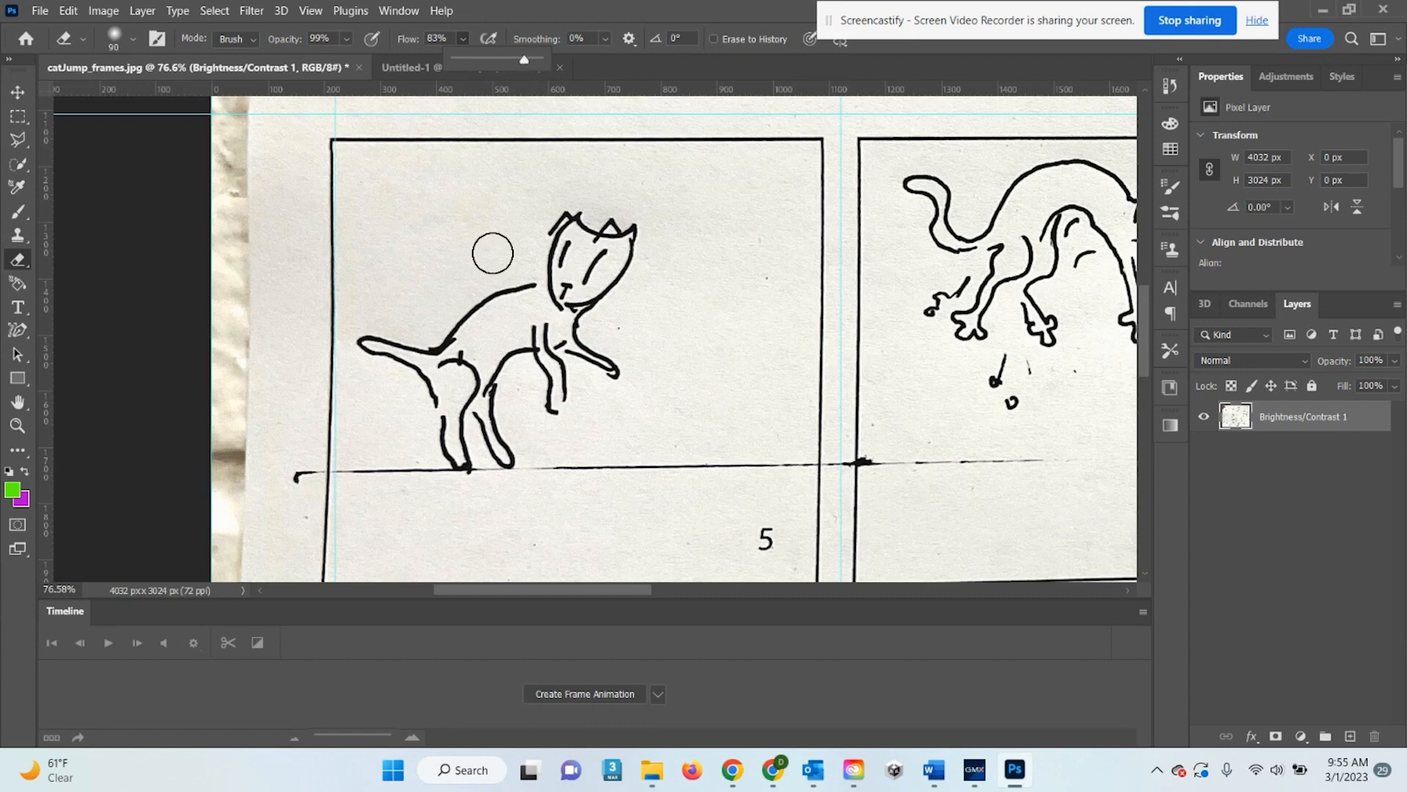
left_click(477, 198)
left_click(136, 40)
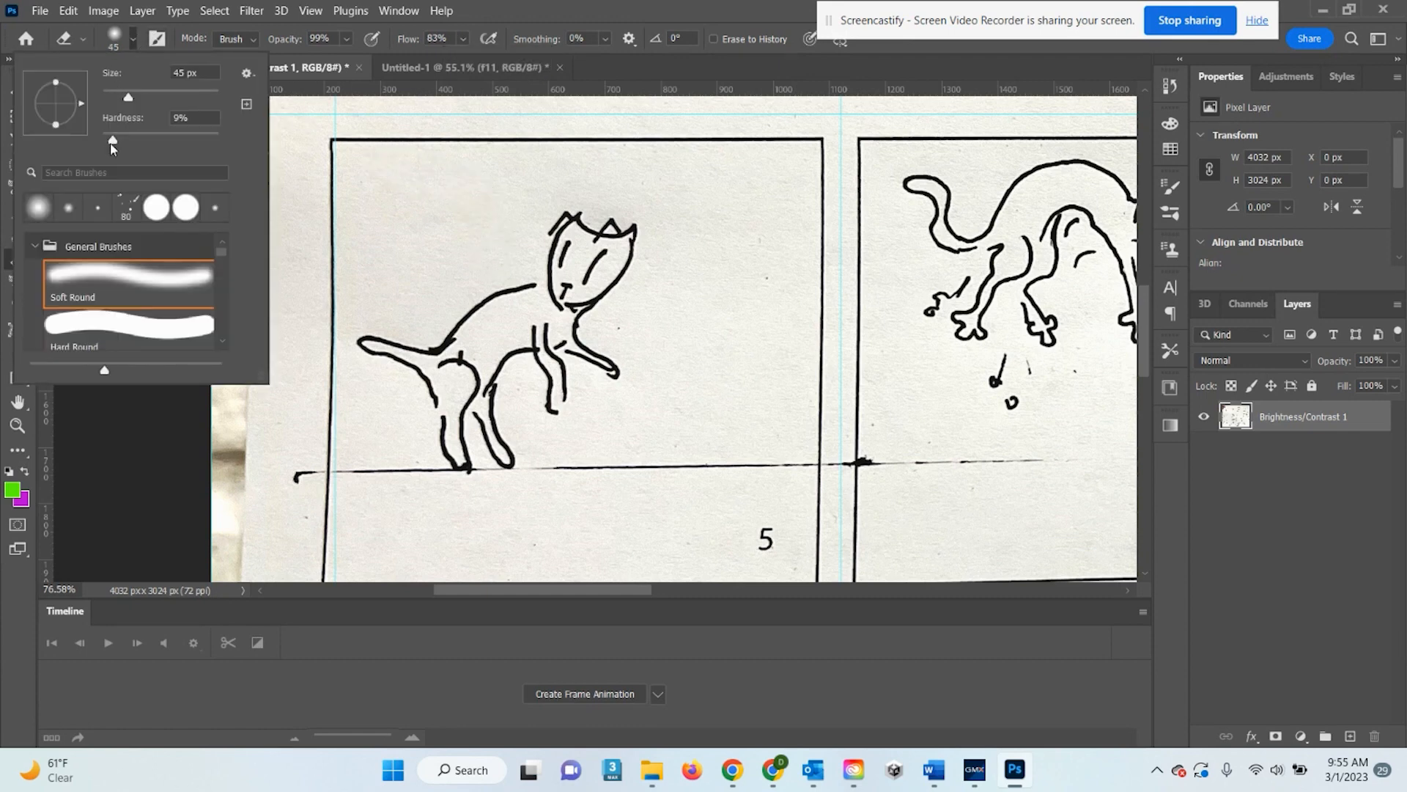
left_click(469, 336)
mouse_move(475, 338)
left_mouse_down()
mouse_move(482, 352)
mouse_move(481, 320)
mouse_move(469, 330)
mouse_move(498, 322)
mouse_move(491, 357)
left_mouse_up()
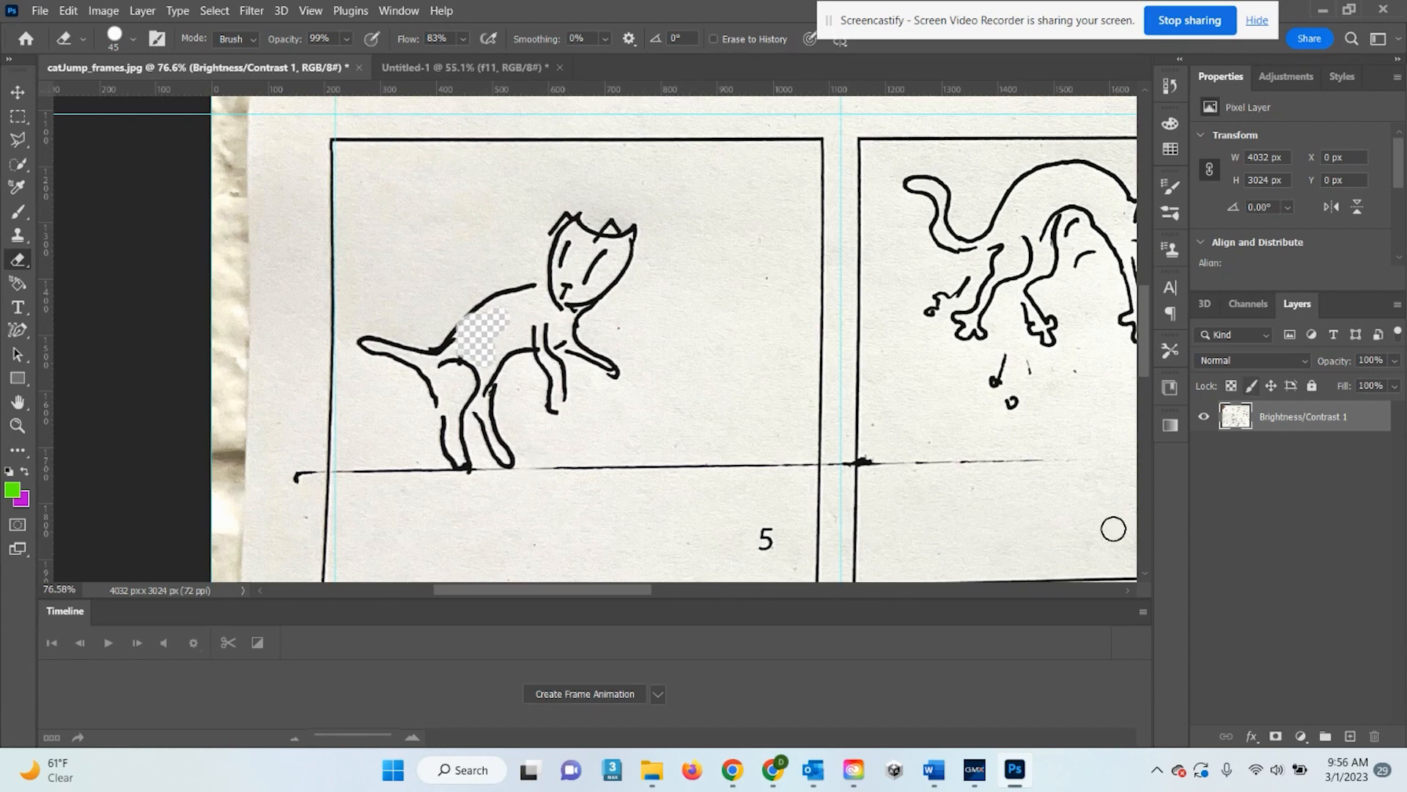
key("ctrl+z")
key("ctrl+z")
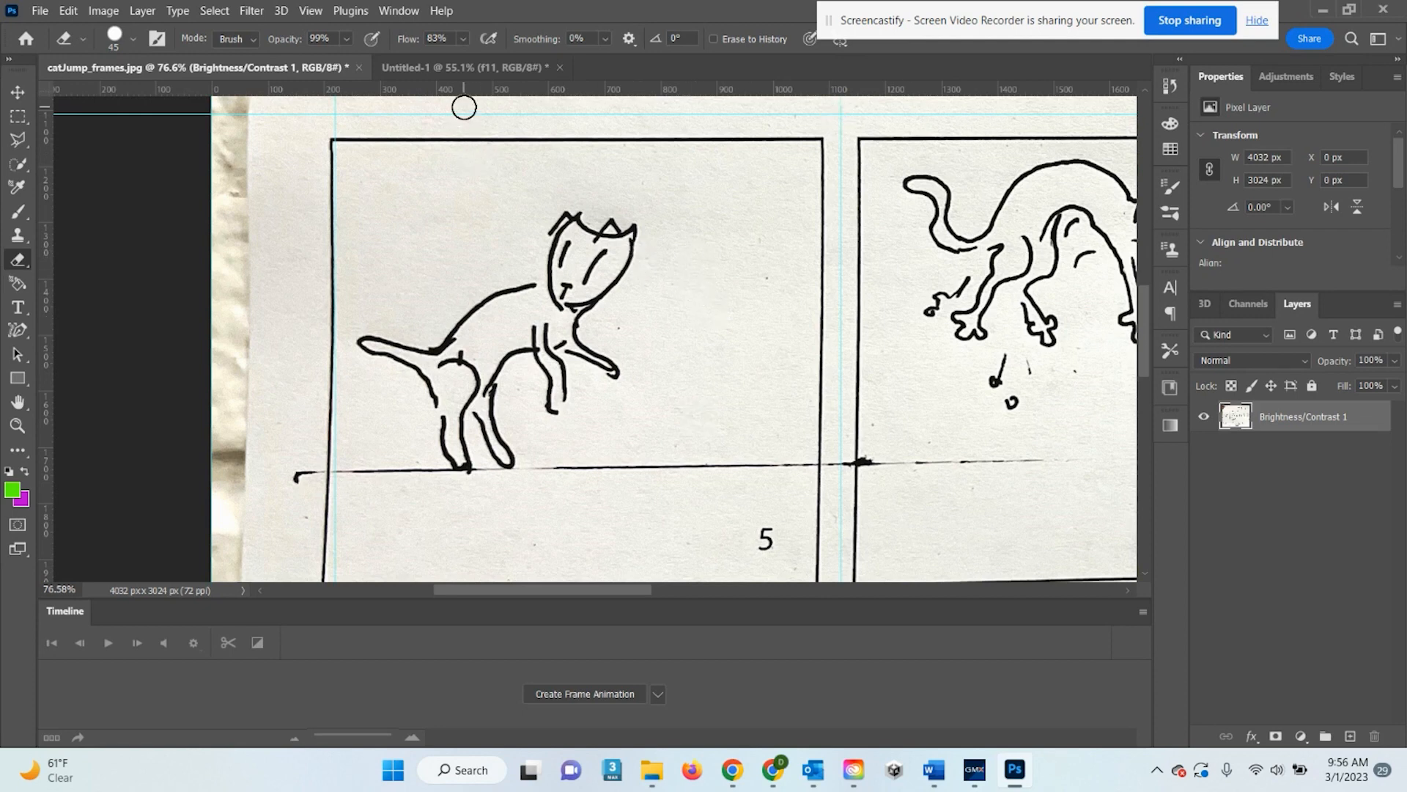
Switch to the Untitled-1 animation document and select frame 1 in the Timeline
left_click(464, 67)
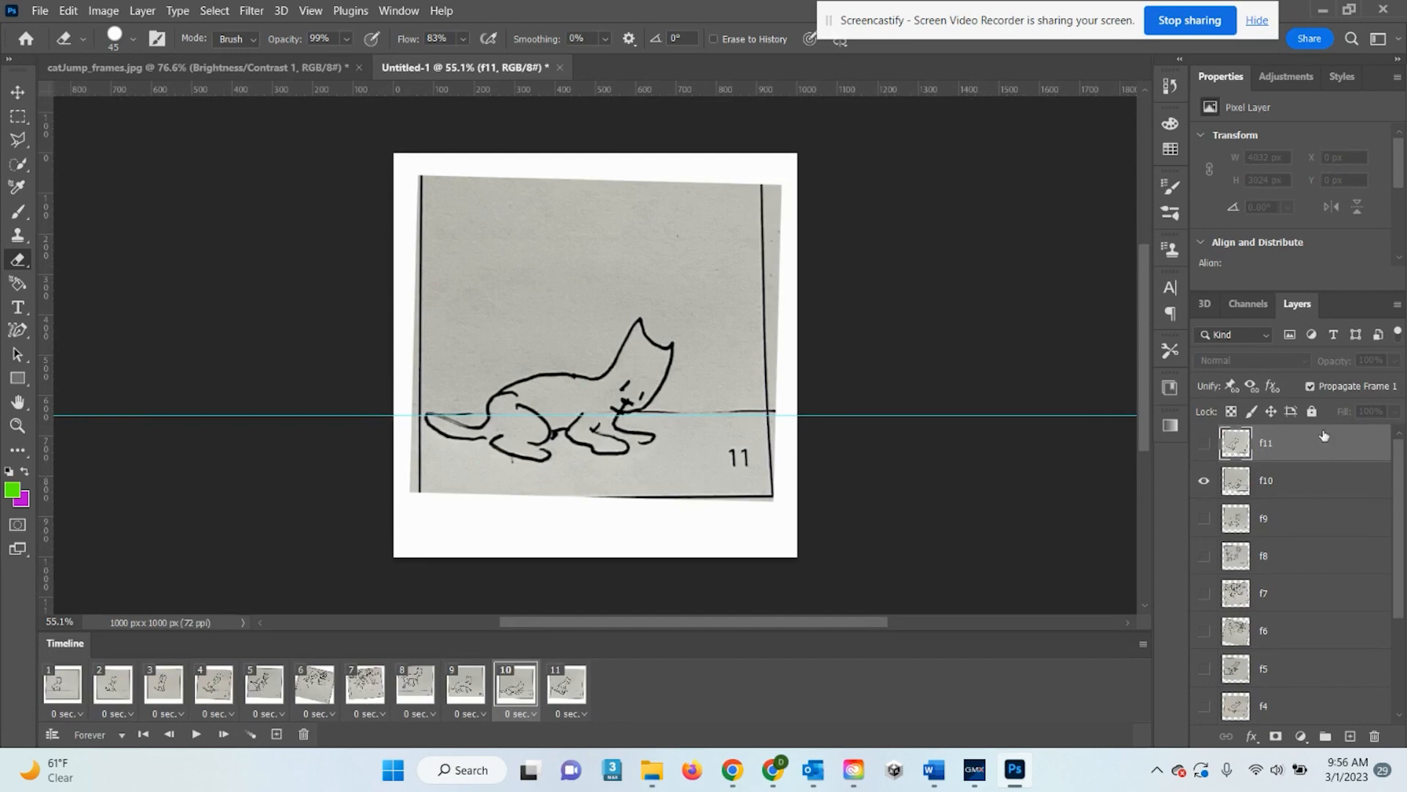
left_click(63, 692)
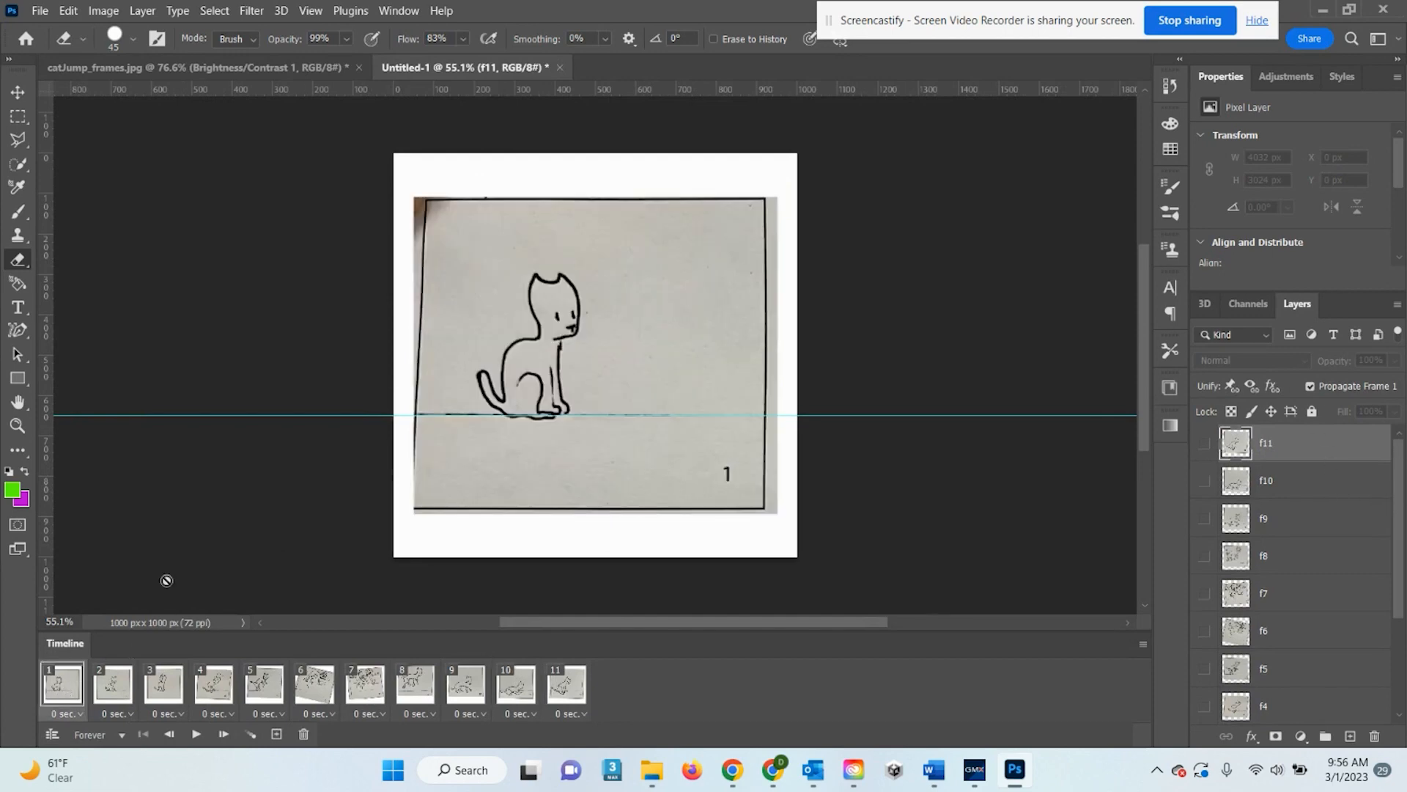
left_click(1299, 77)
Add an Exposure adjustment of +0.87 and a Brightness/Contrast adjustment with brightness 10, contrast 18
left_click(1286, 134)
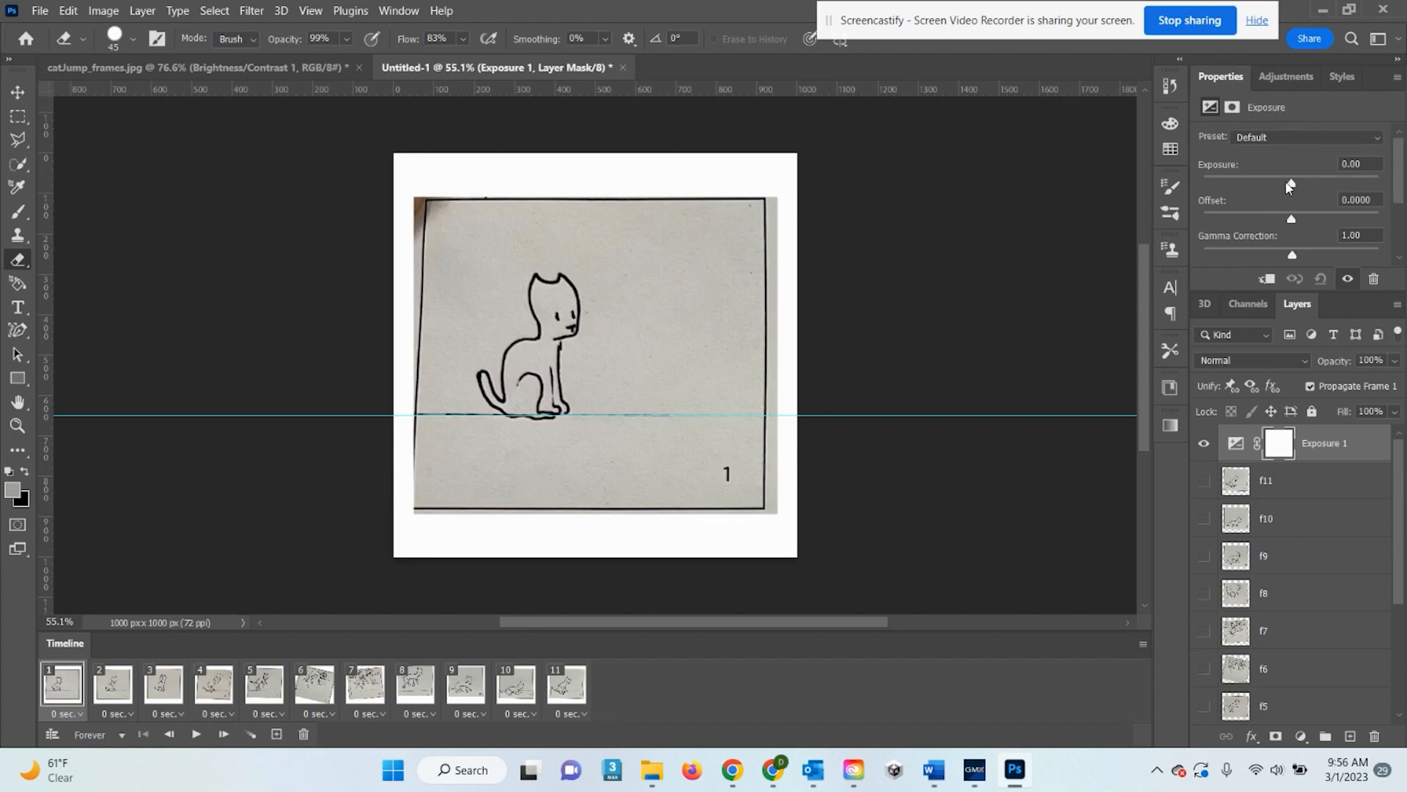
left_click_drag(1290, 185, 1288, 260)
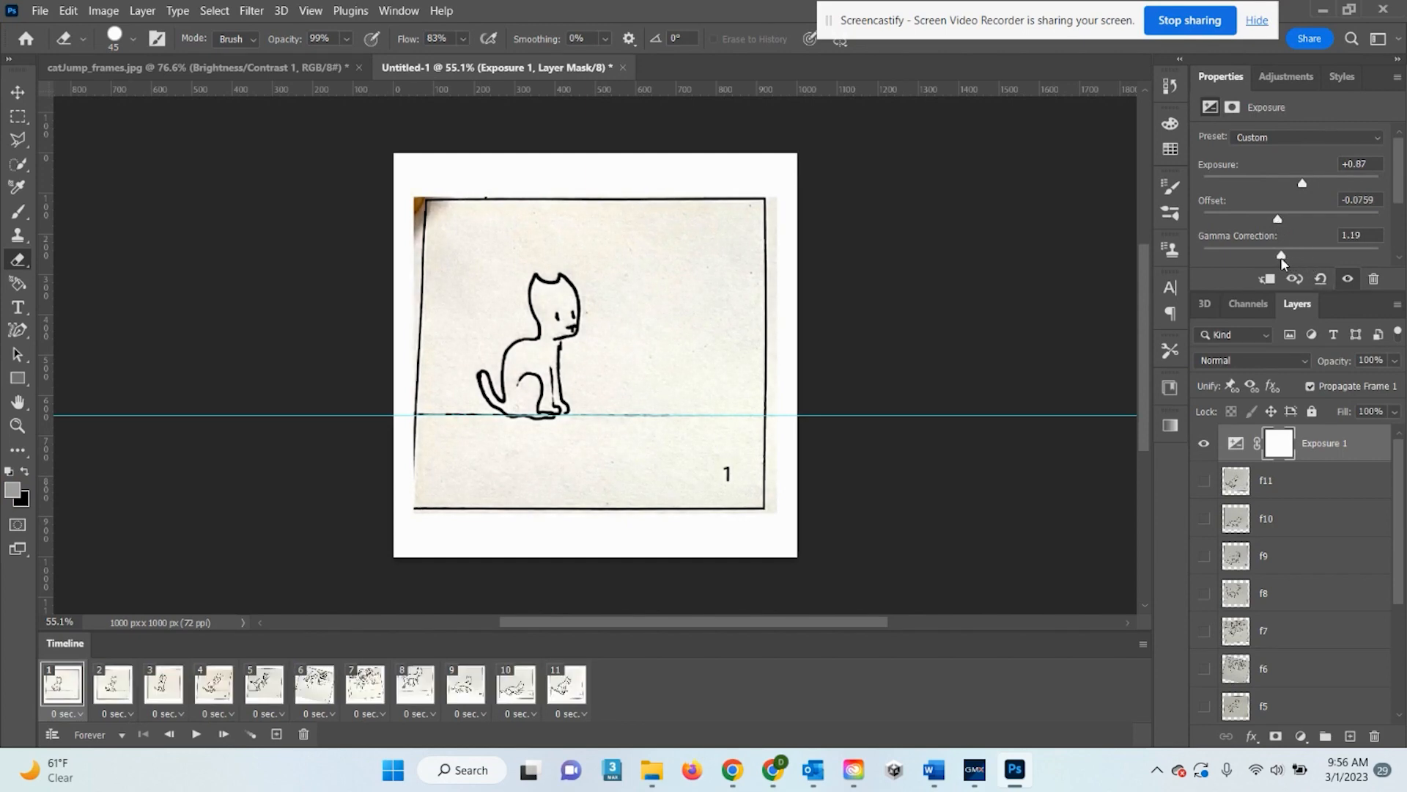
left_click(1278, 85)
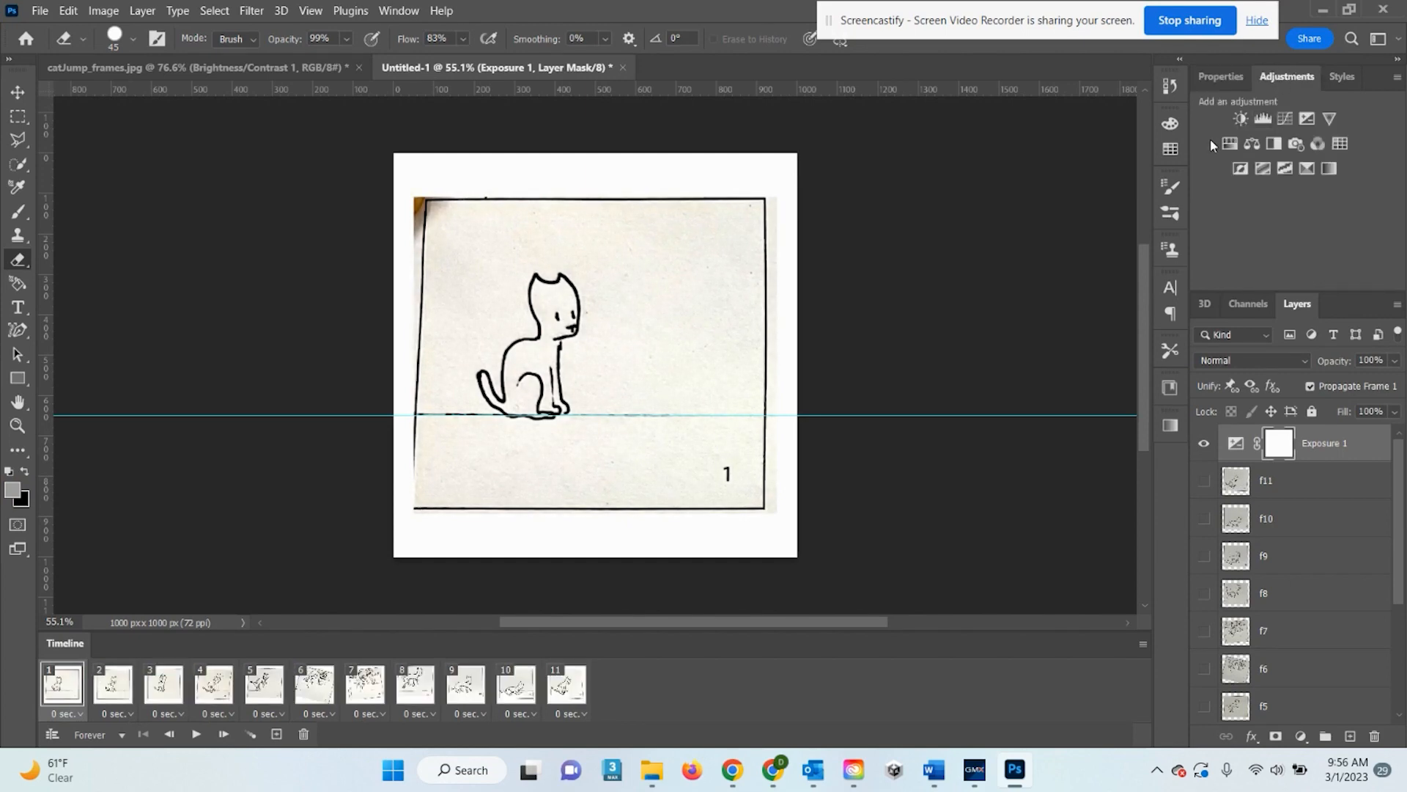
left_click(1240, 118)
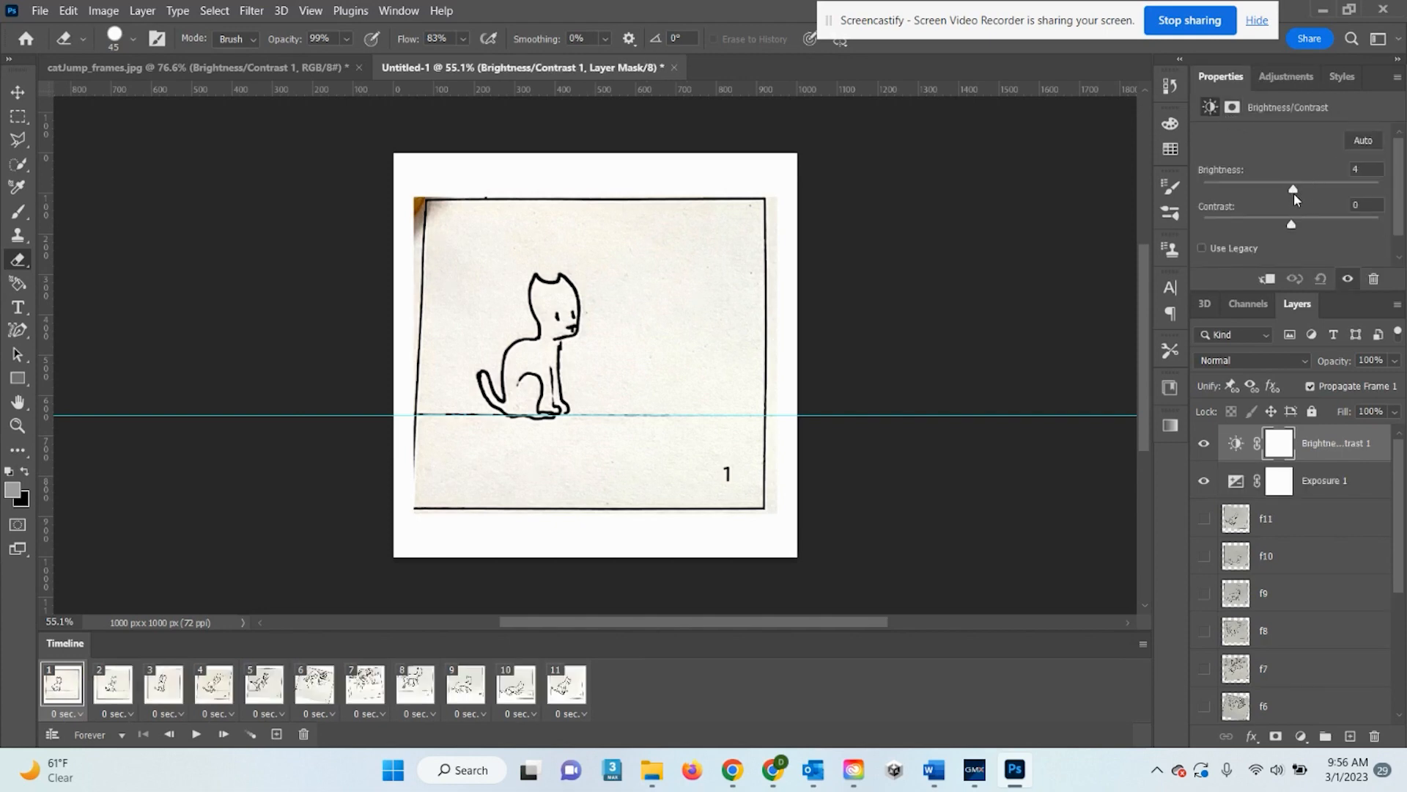
left_click_drag(1294, 199, 1308, 229)
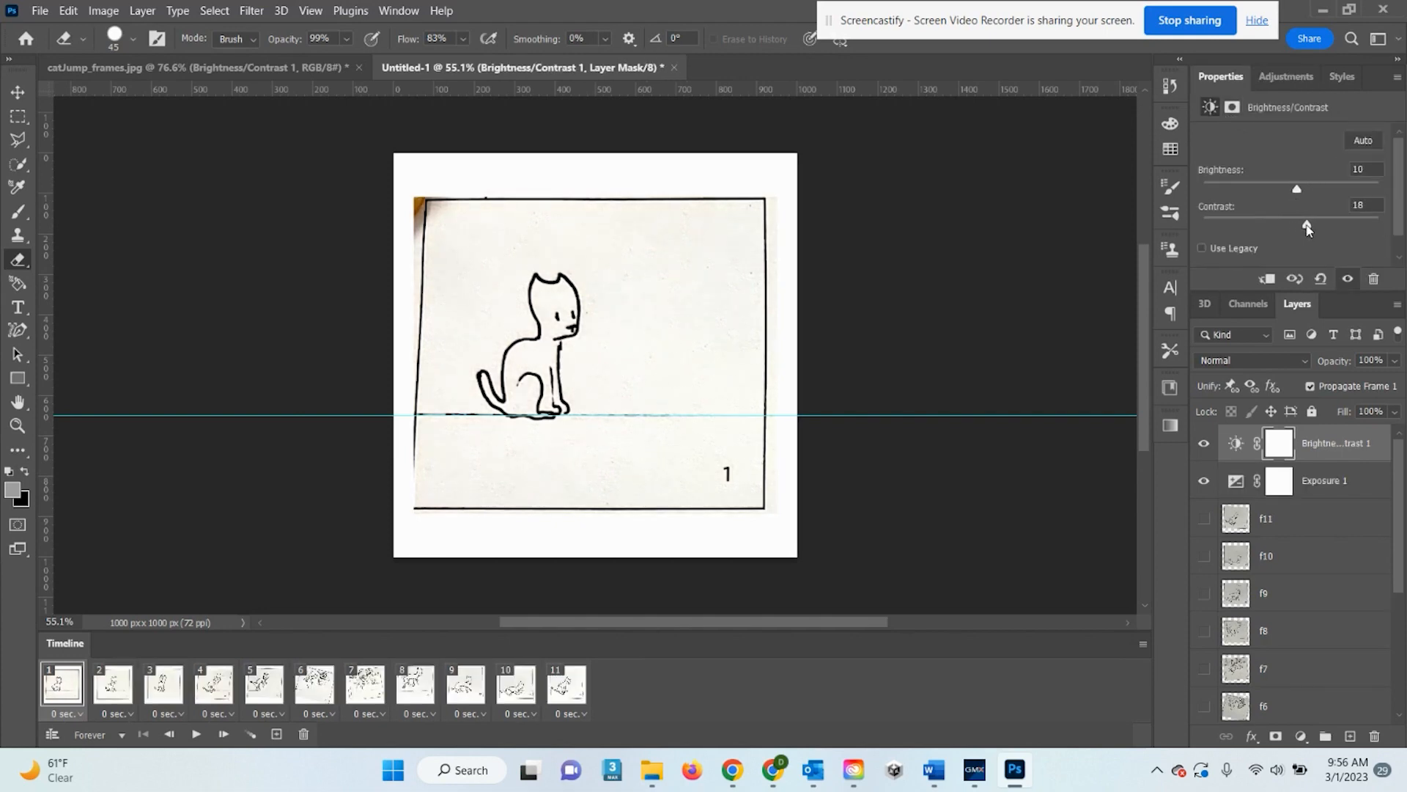
Preview the animation, stop it, and set frame 1's delay to 0.1 seconds
left_click(195, 734)
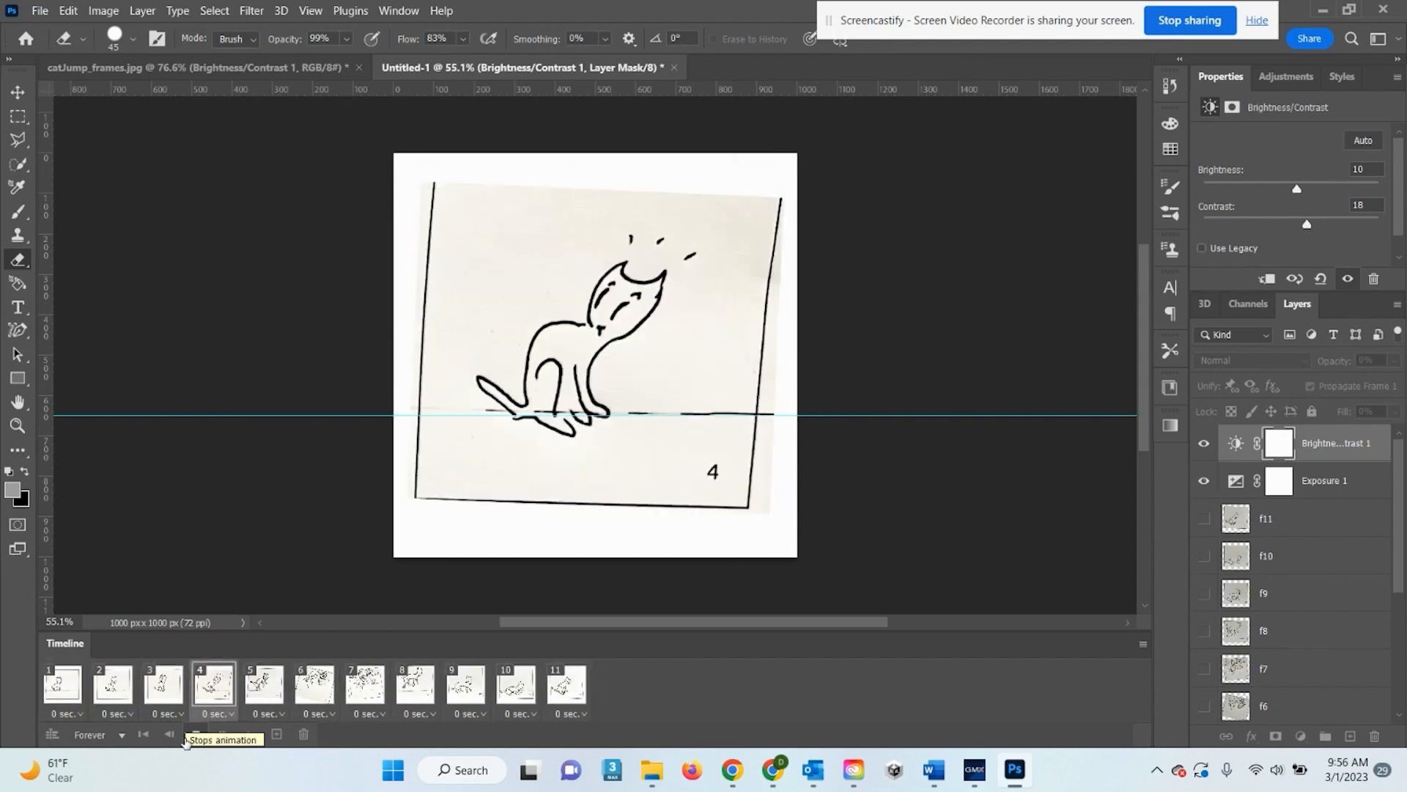
left_click(185, 737)
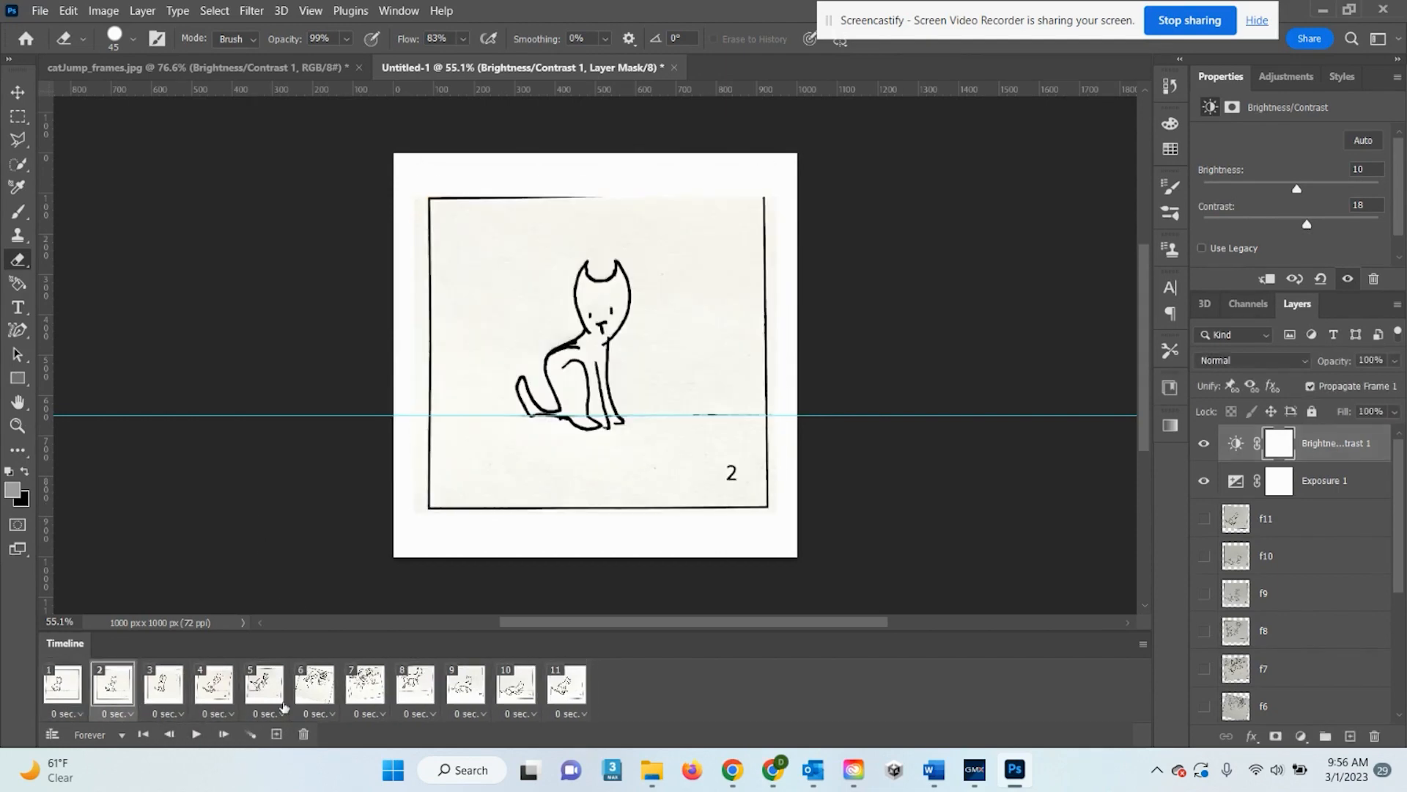
left_click(58, 685)
left_click(74, 714)
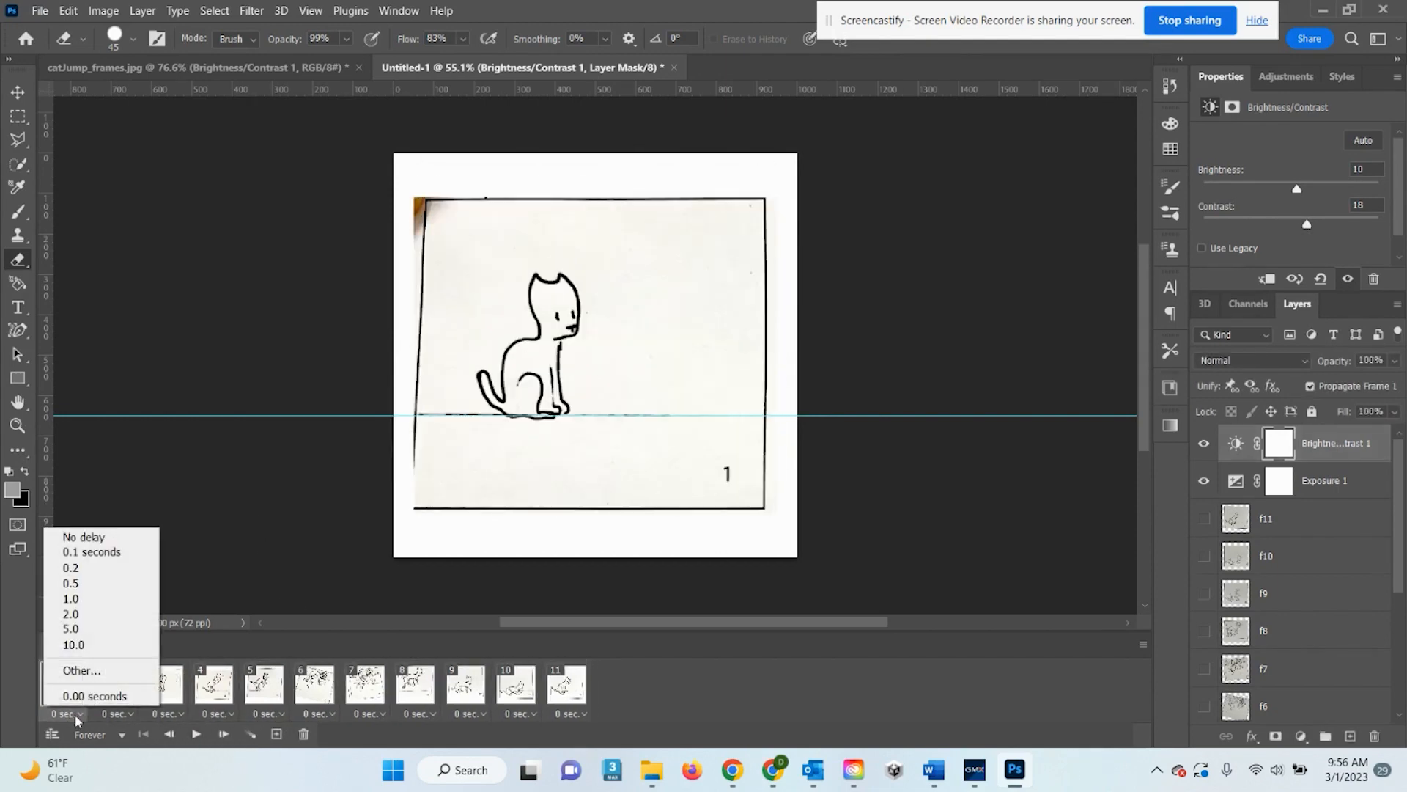
left_click(98, 554)
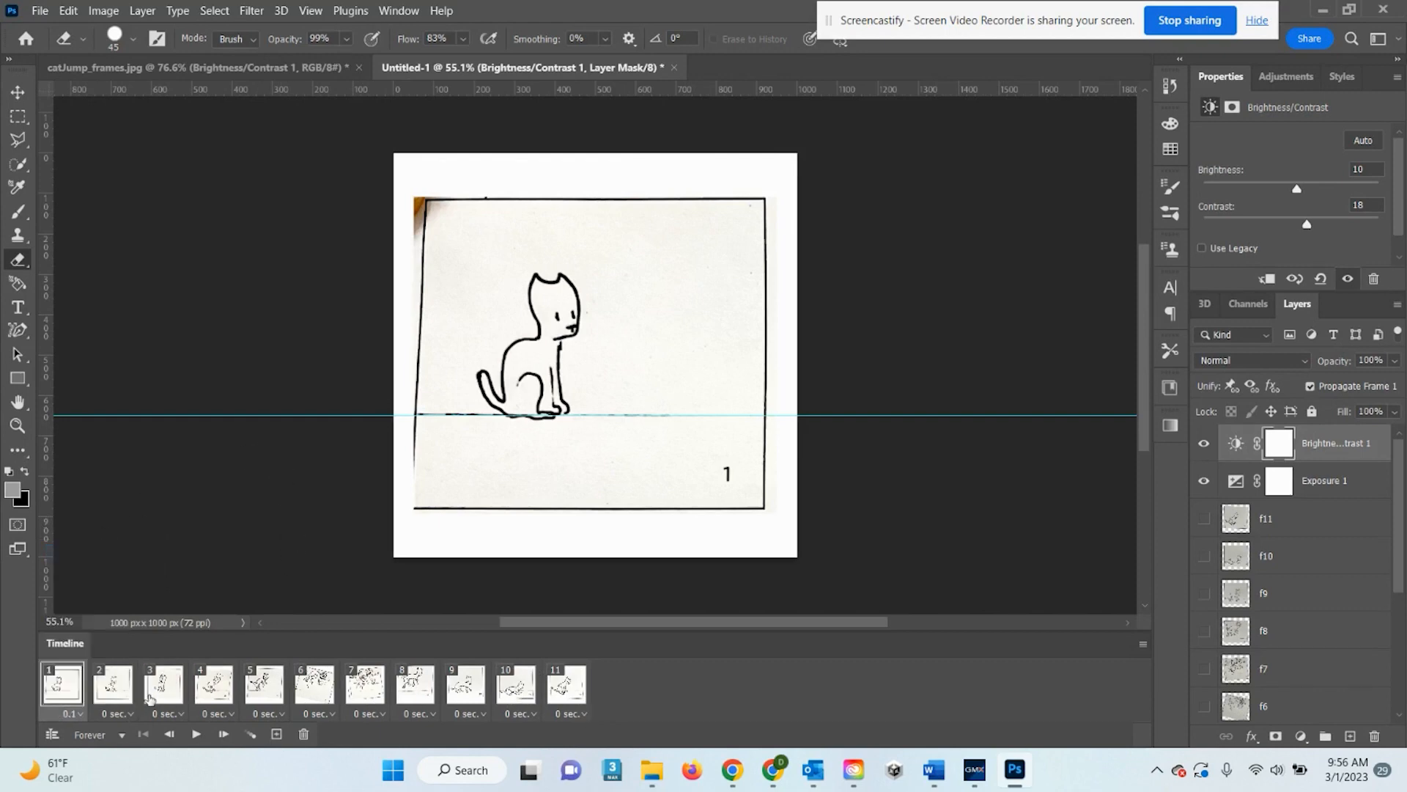
Select frame 2, replay and stop the preview, and check frame 1's delay list without changing it
left_click(115, 696)
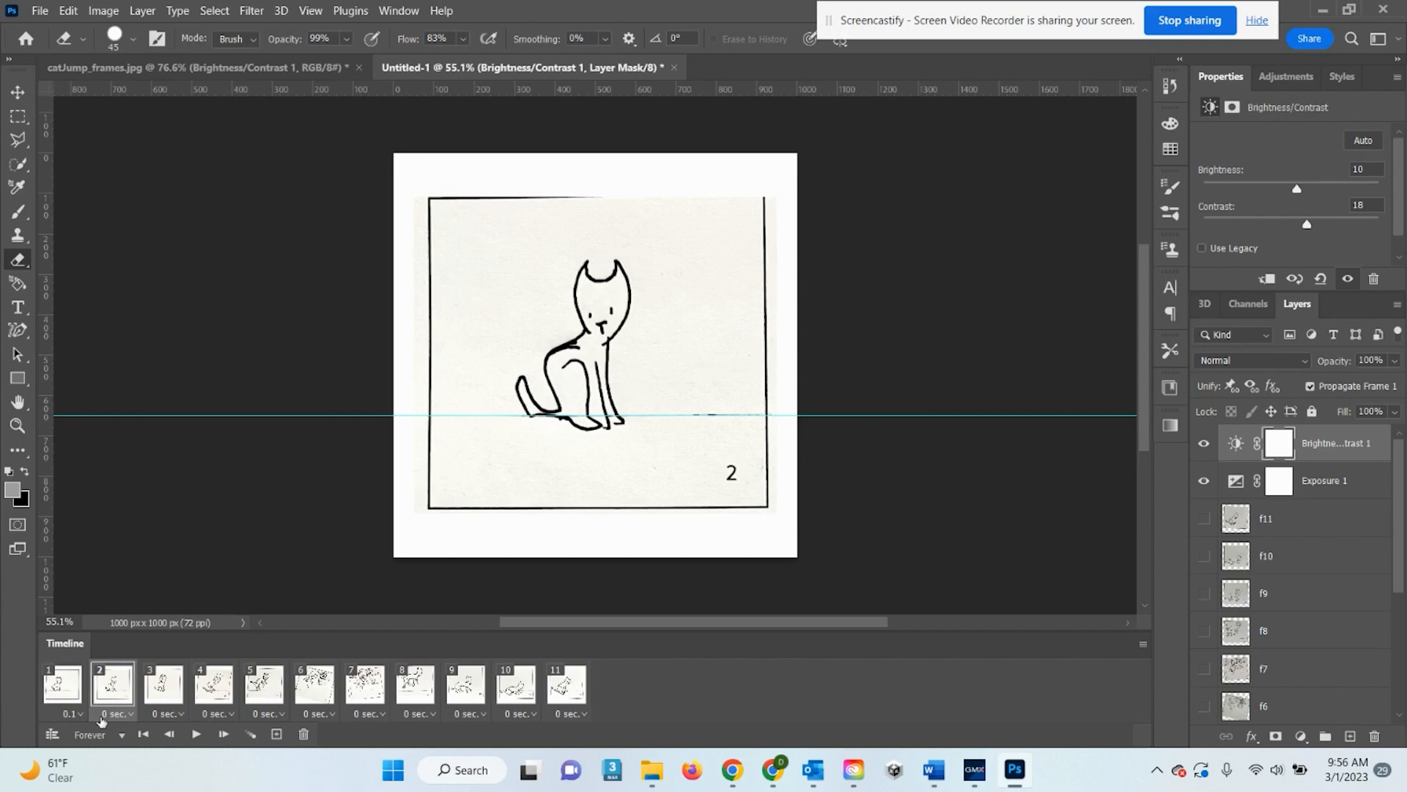
left_click(196, 734)
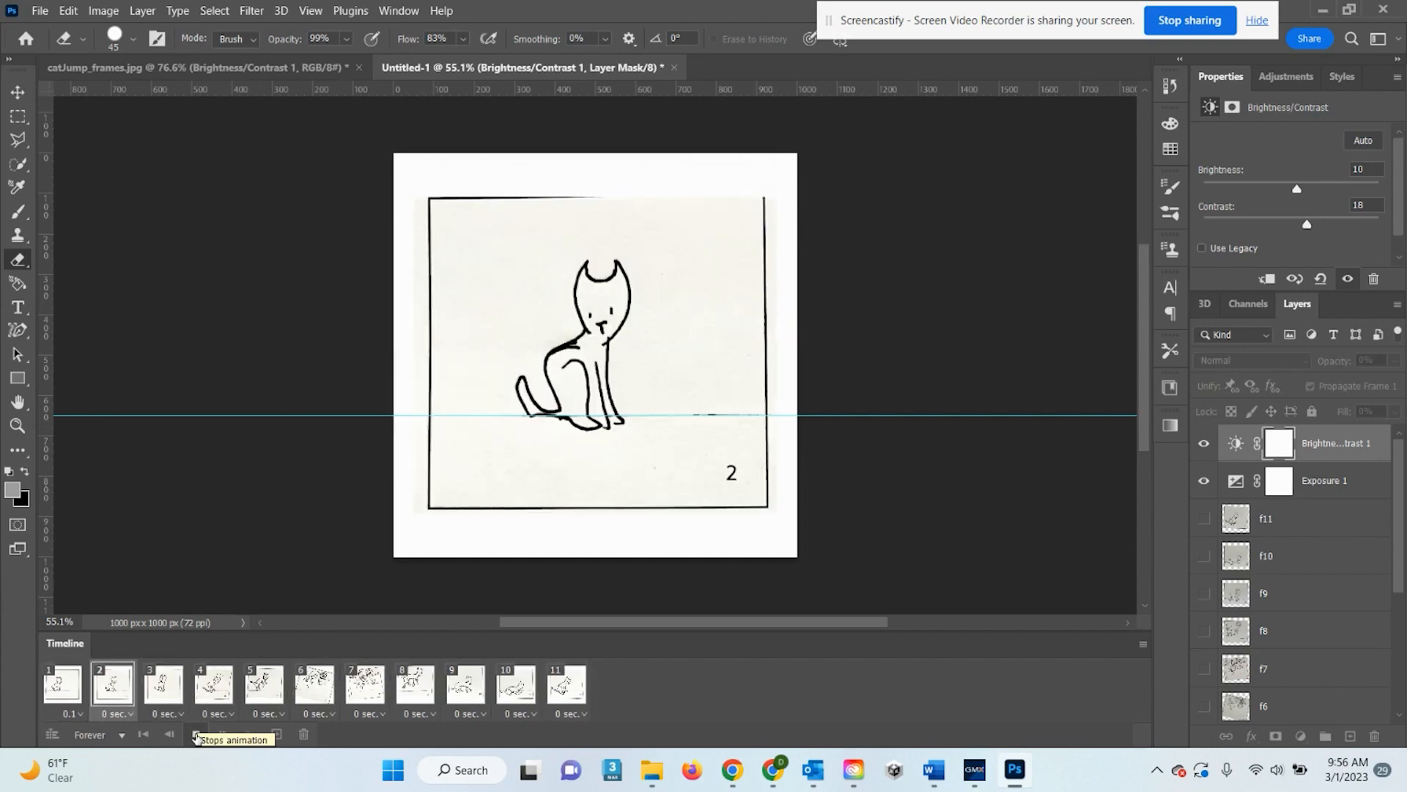
left_click(197, 735)
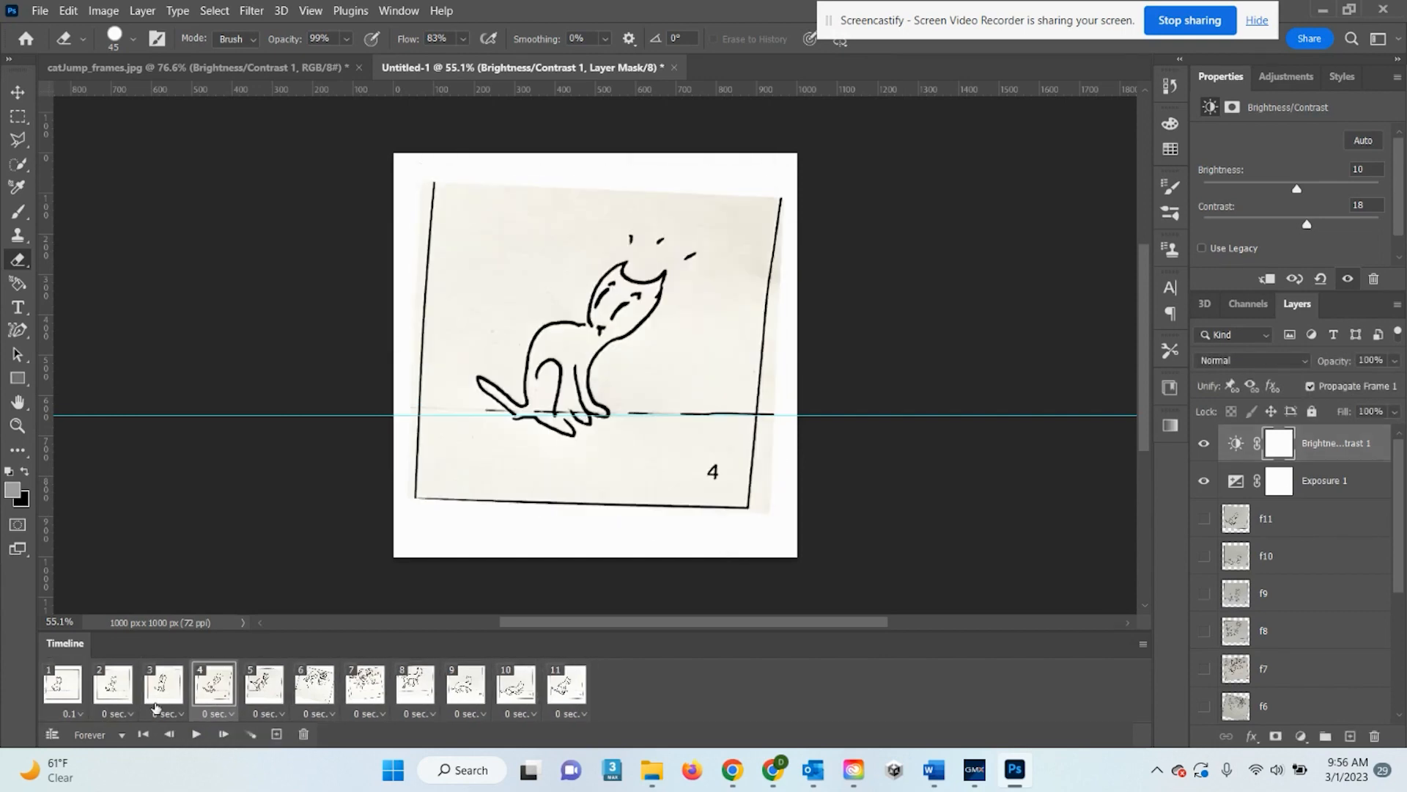
left_click(79, 714)
left_click(315, 571)
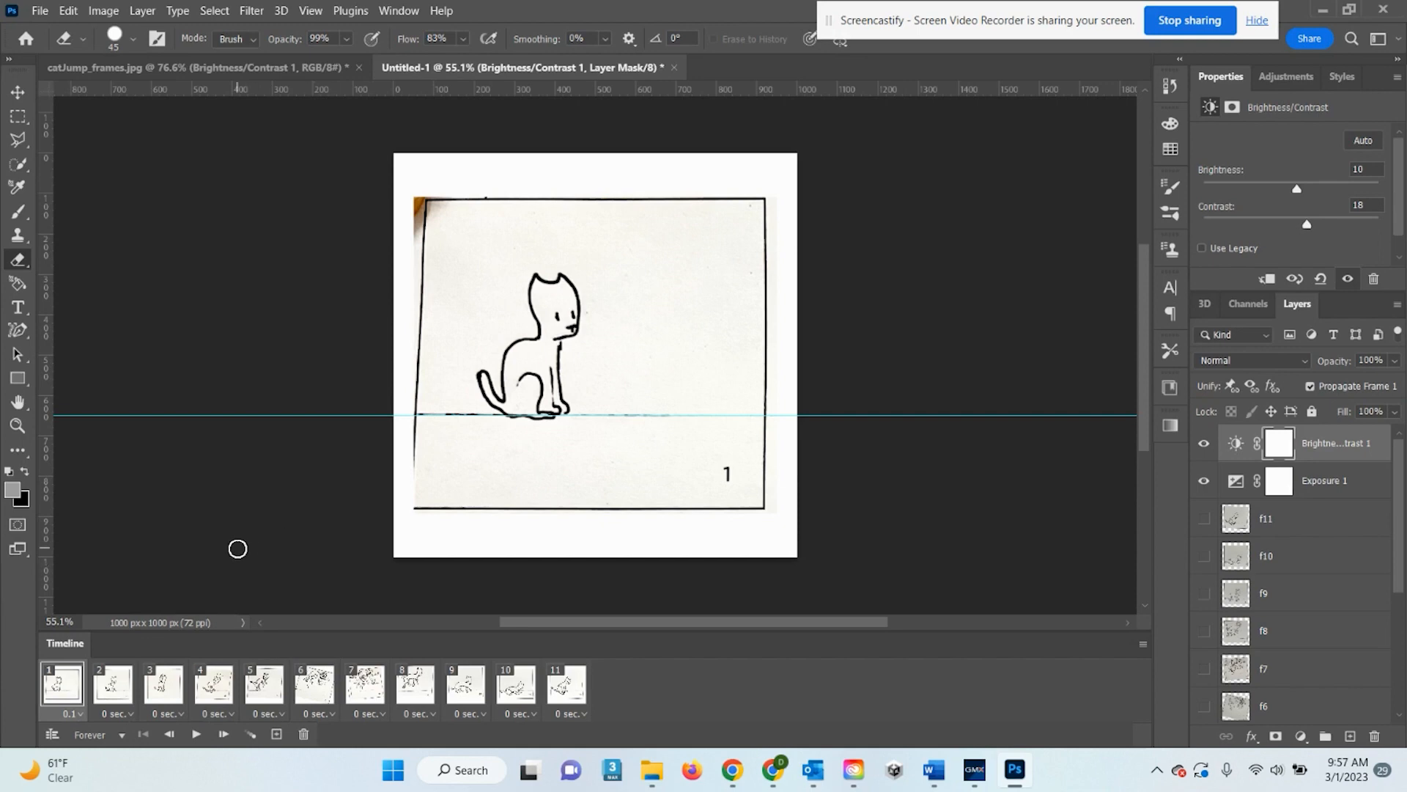
Give frames 1 through 4 a custom delay of .0833 seconds each
left_click(82, 712)
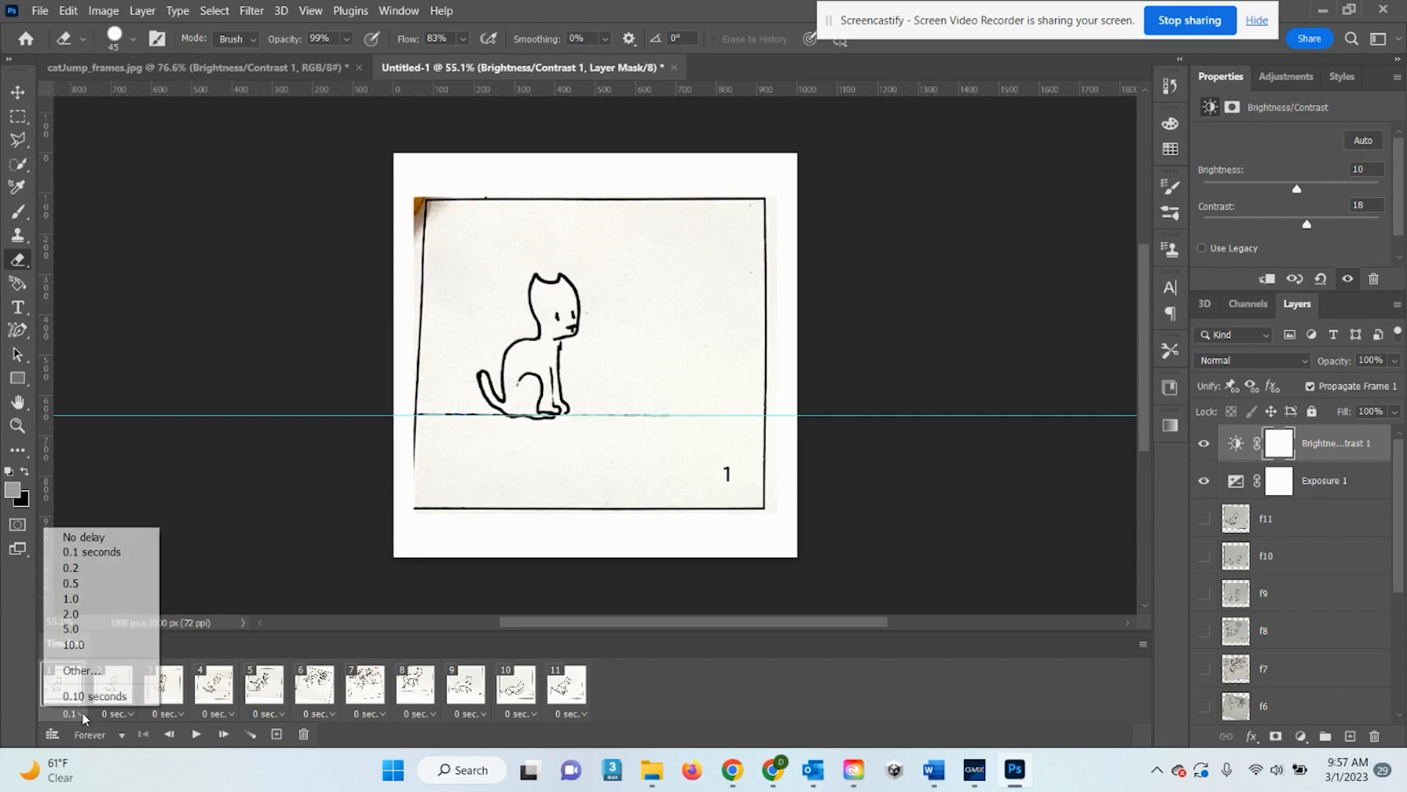
left_click(105, 672)
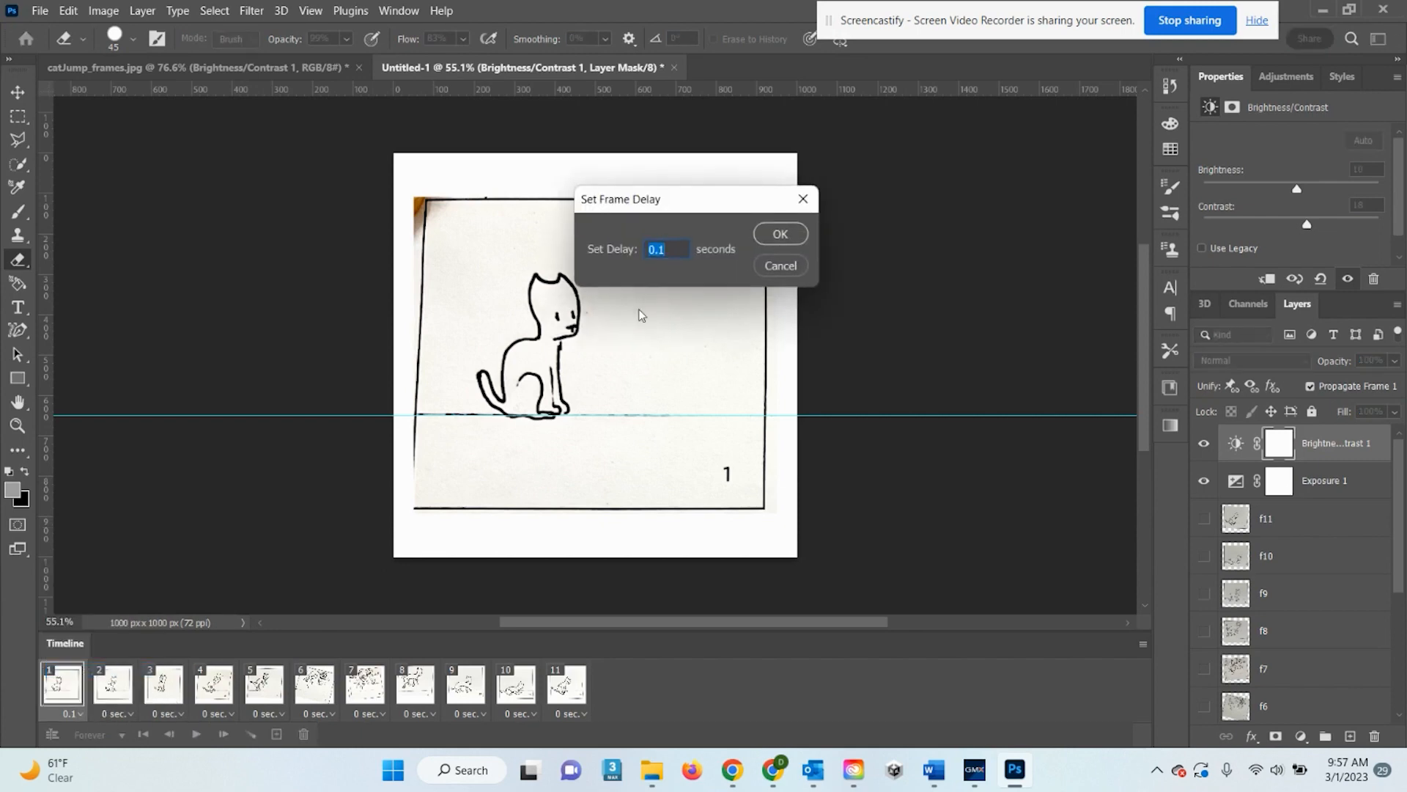
type(".0833")
left_click_drag(685, 251, 640, 251)
left_click(790, 236)
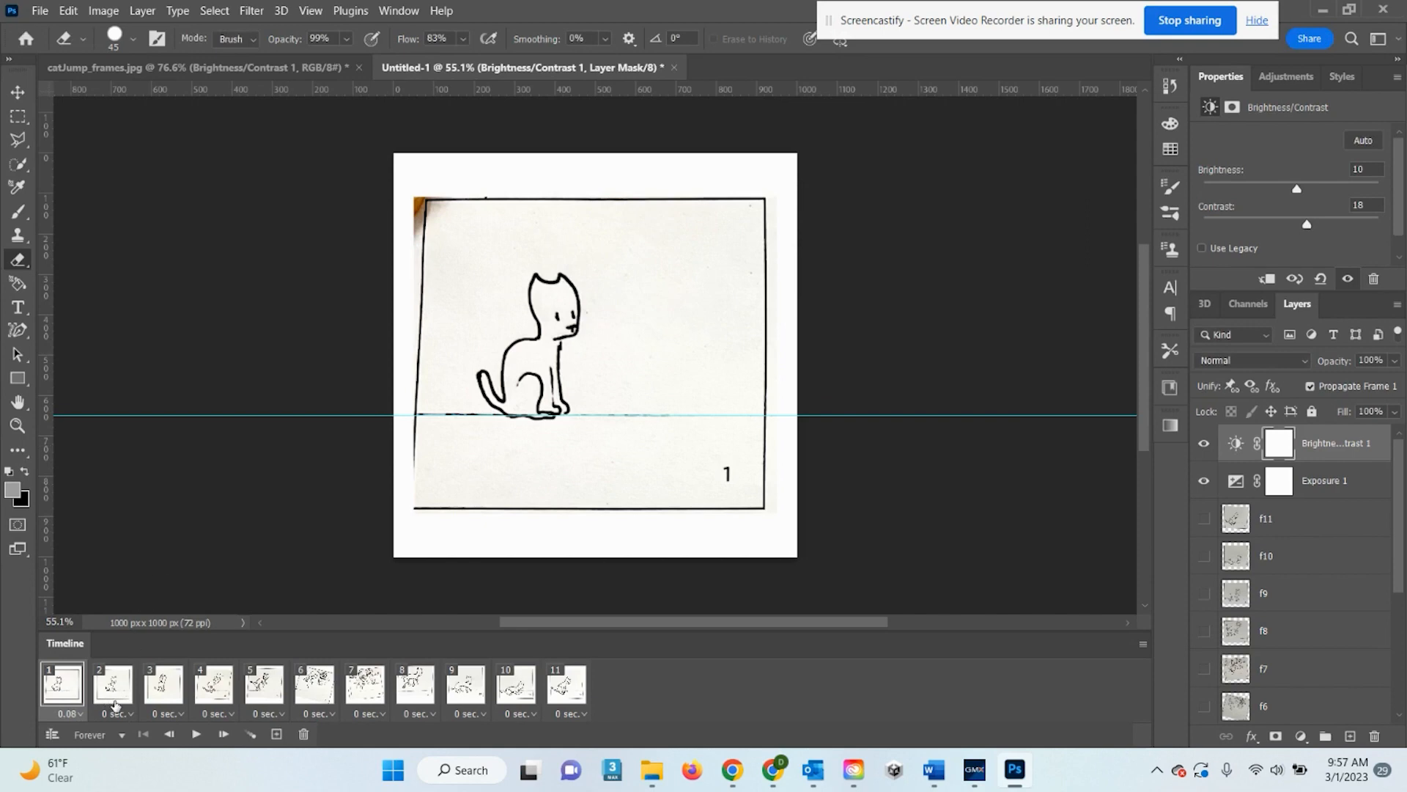
left_click(115, 708)
left_click(124, 666)
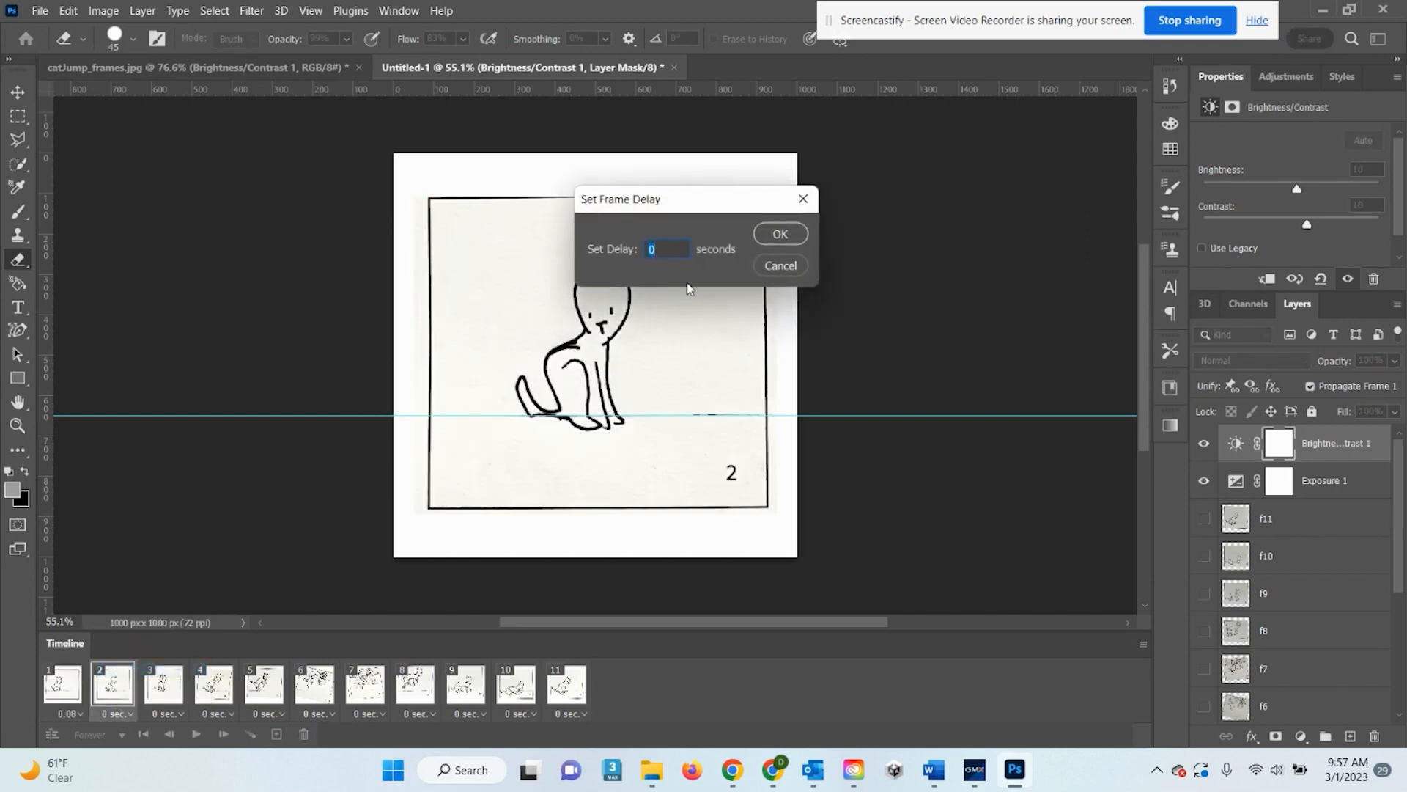
type(".0833")
left_click(780, 234)
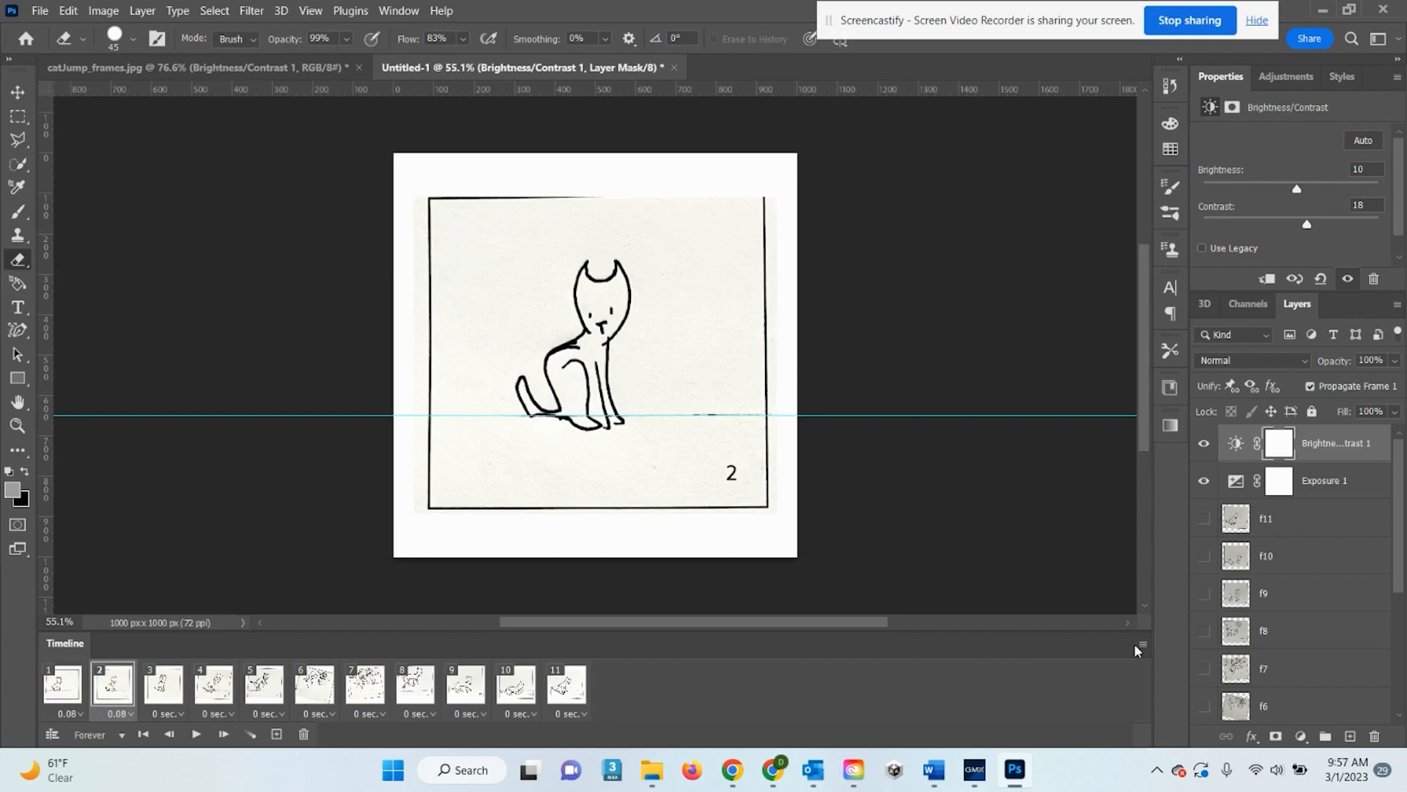
left_click(181, 715)
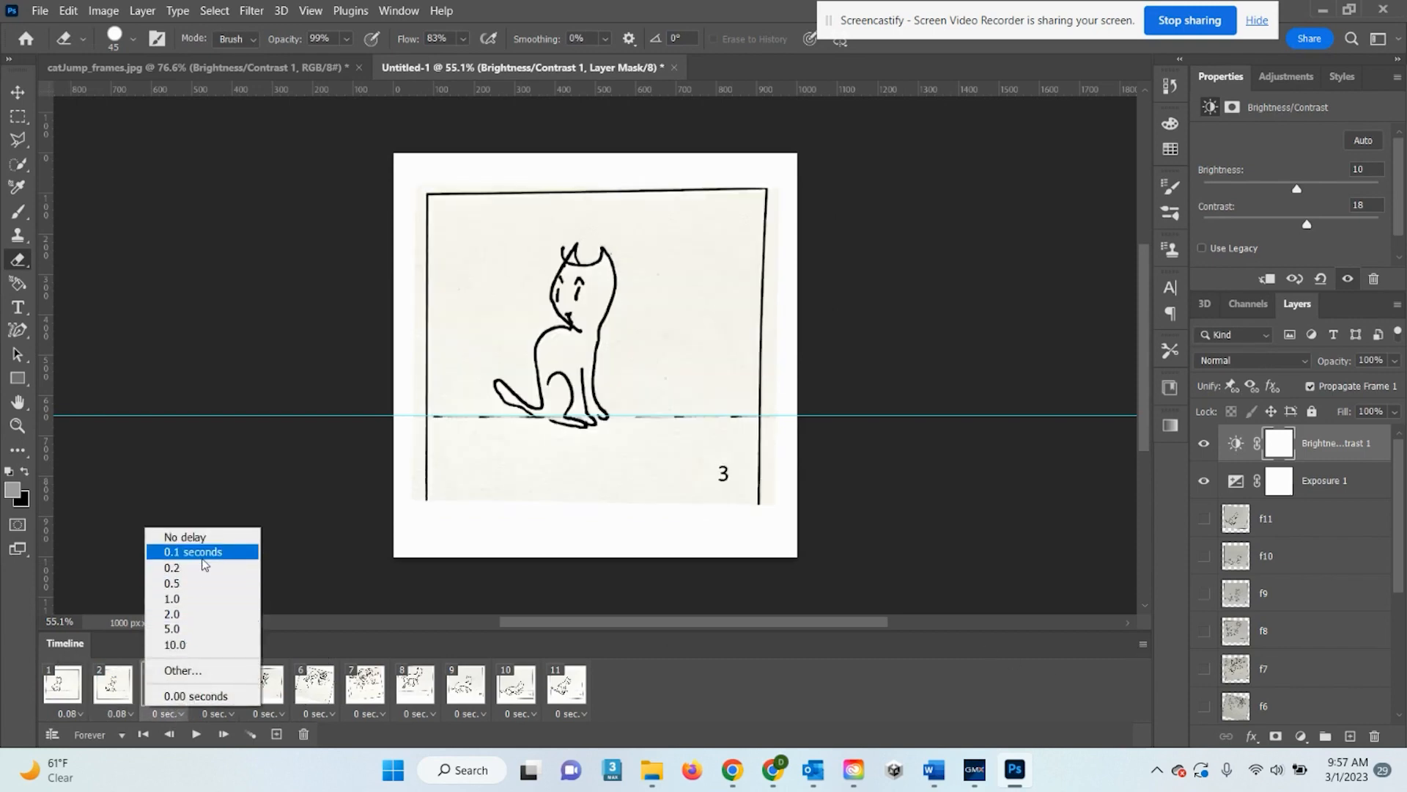
left_click(198, 675)
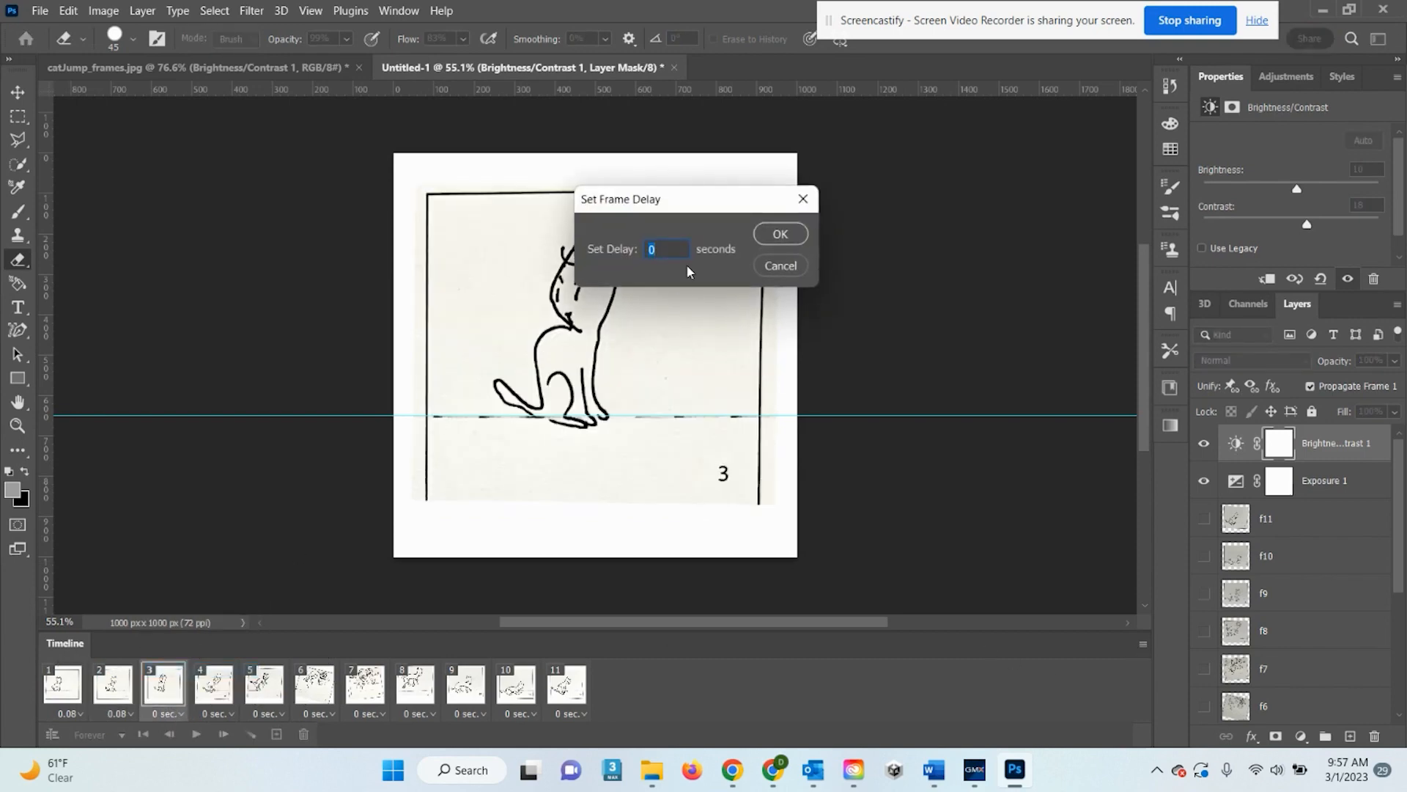
type(".0833")
left_click(789, 236)
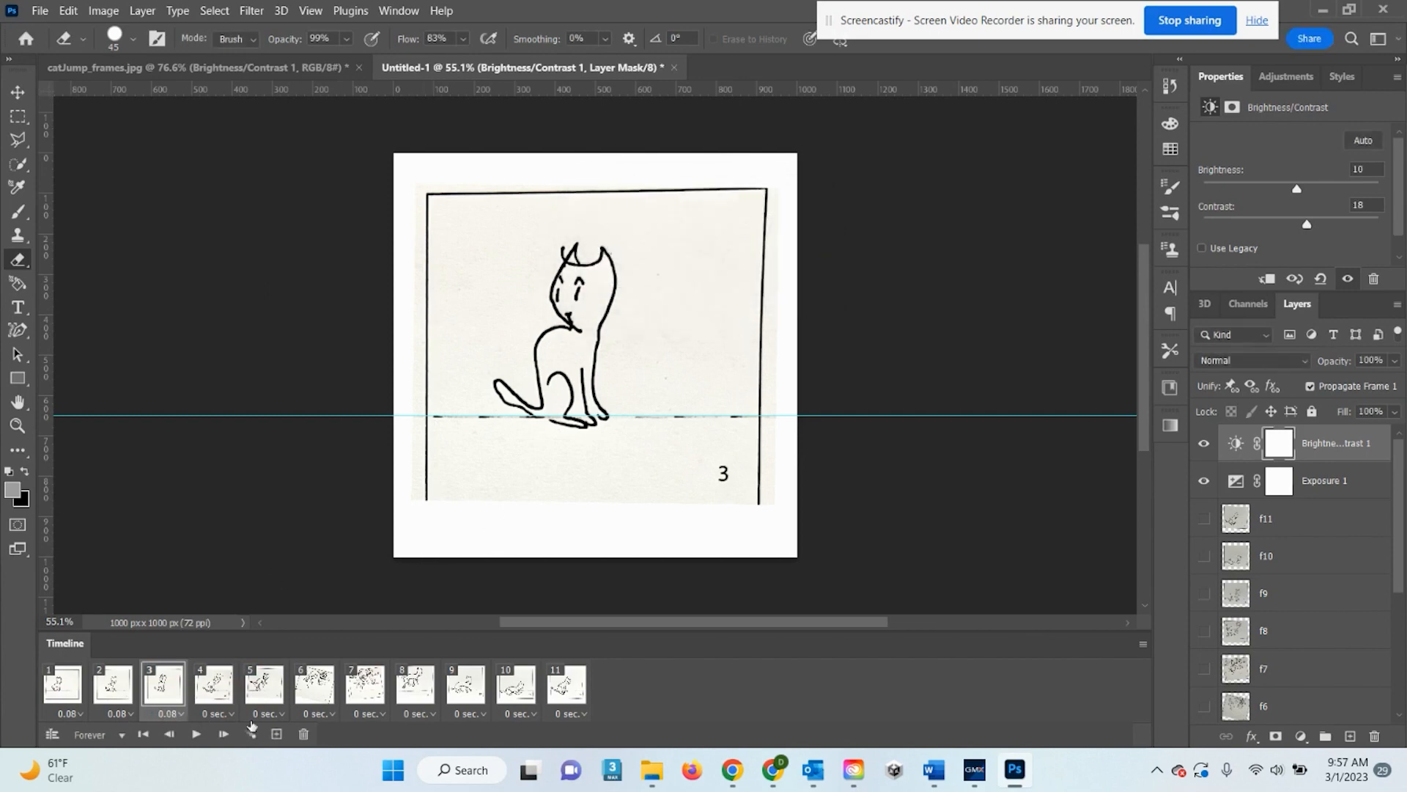
left_click(219, 714)
left_click(201, 676)
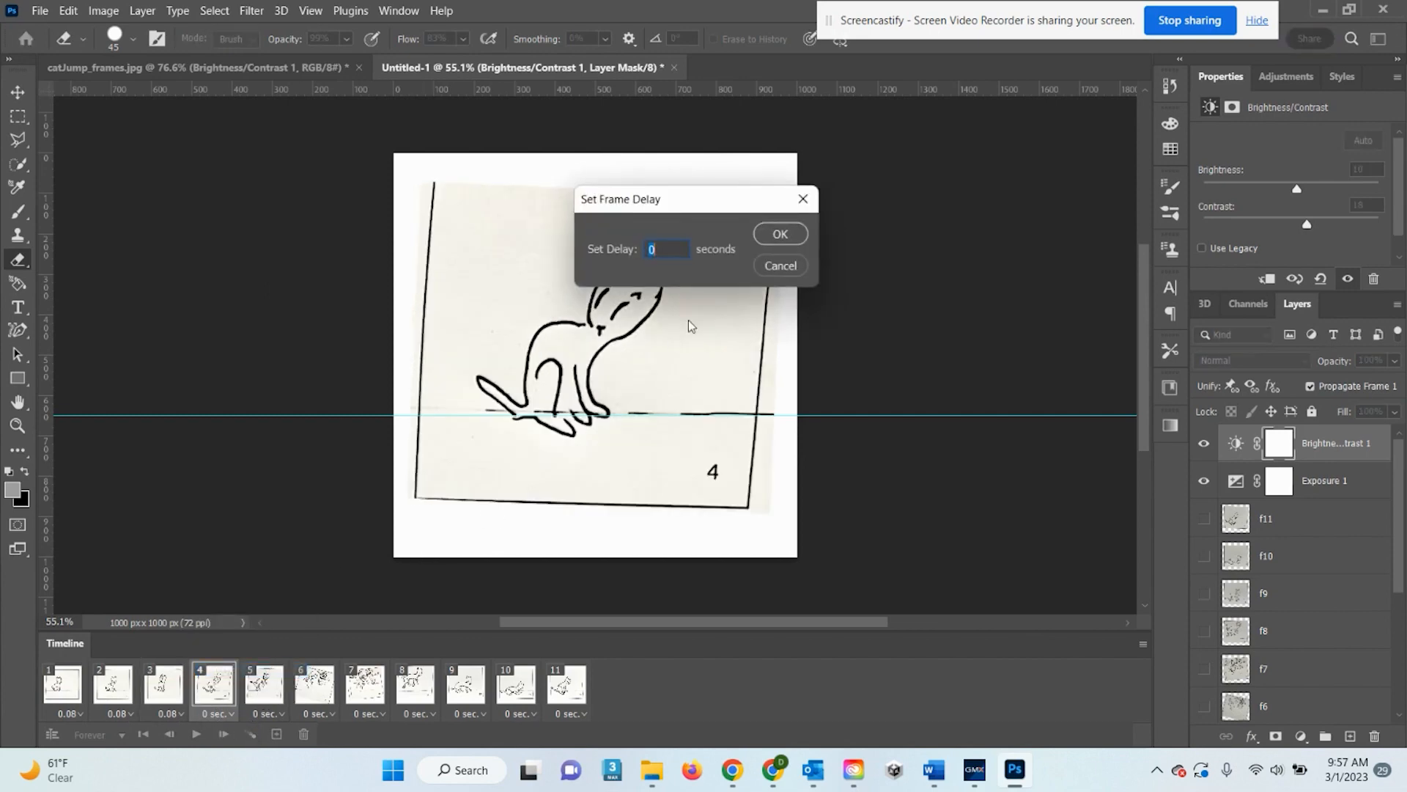
type(".0833")
left_click(780, 234)
Give frames 5 through 8 a custom delay of .0833 seconds each
left_click(267, 713)
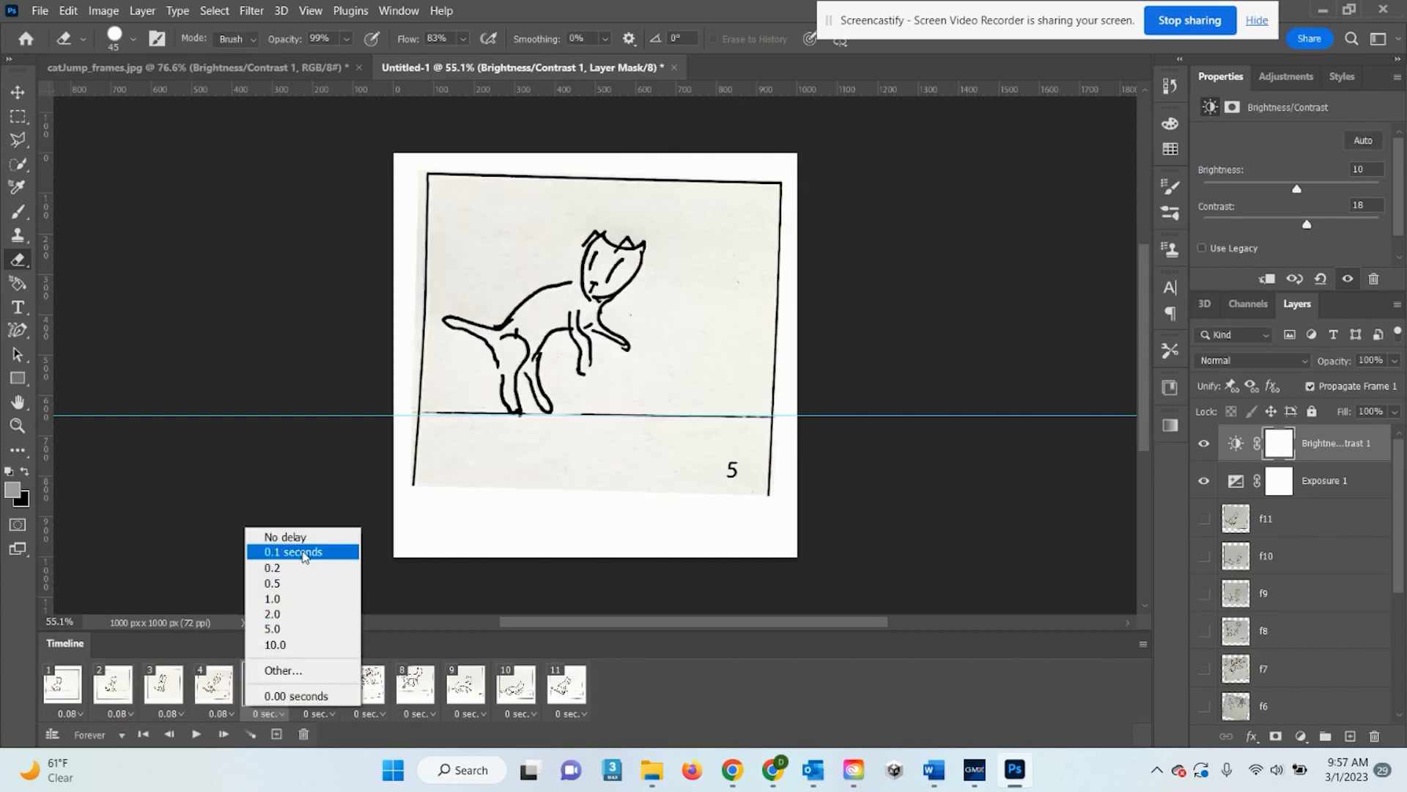
left_click(282, 669)
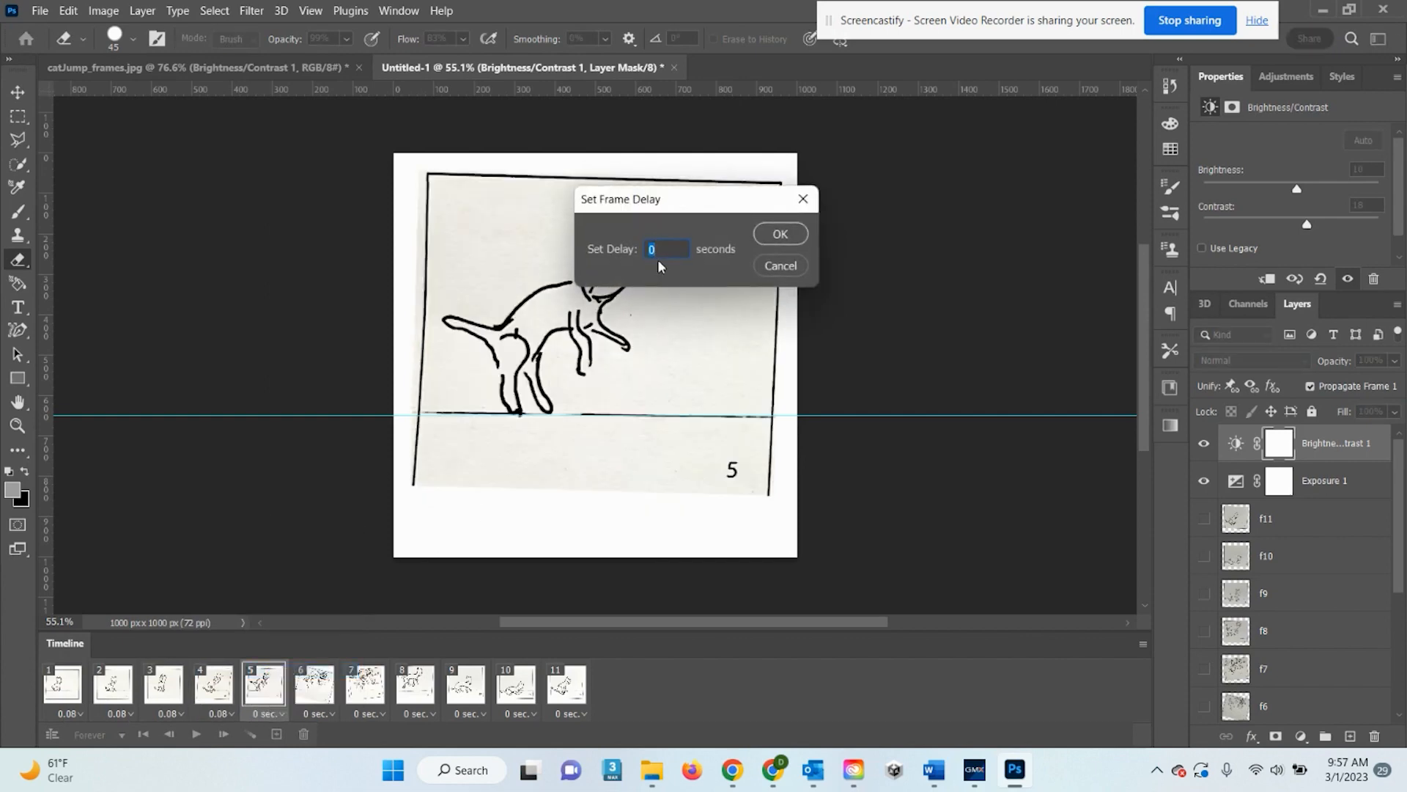
type(".0833")
left_click(779, 234)
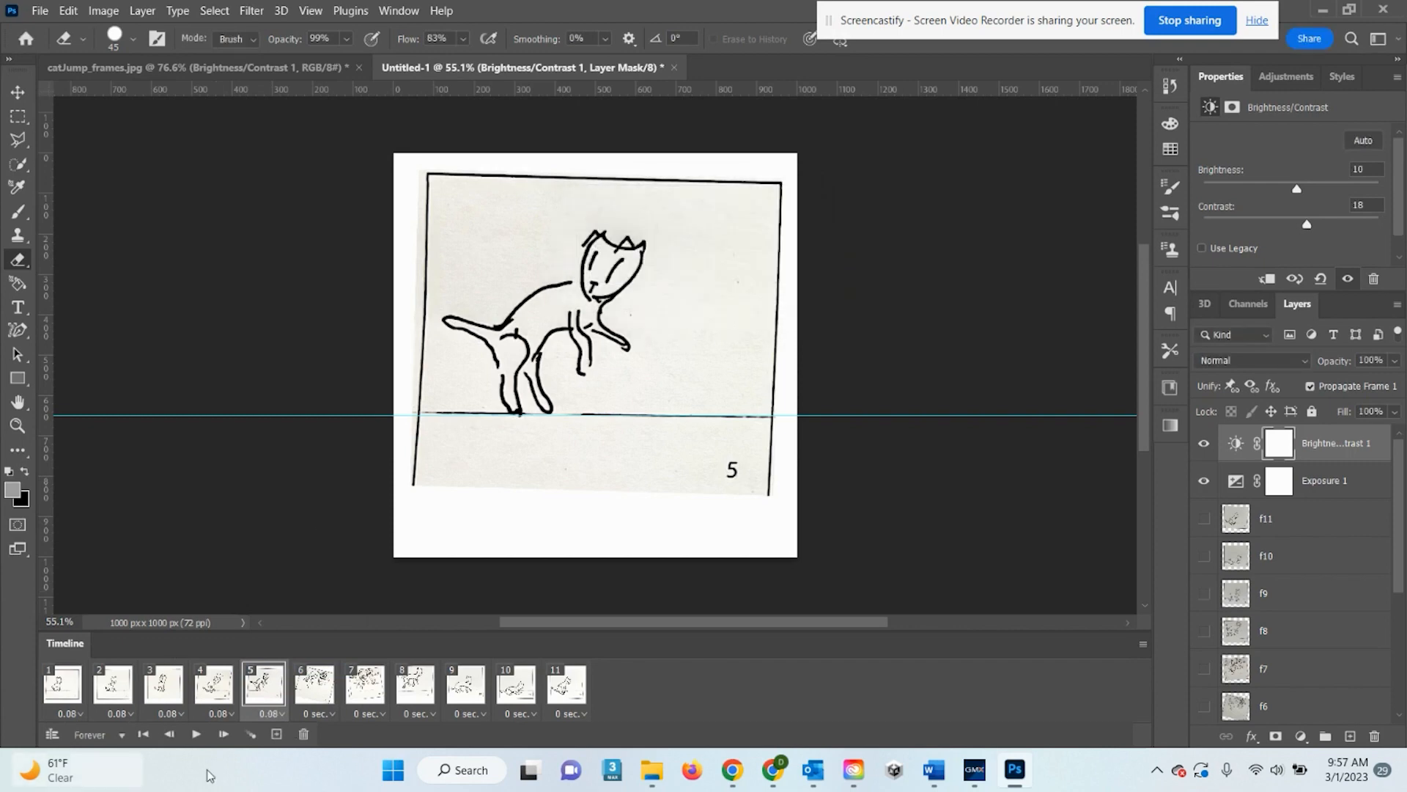
left_click(330, 713)
left_click(348, 670)
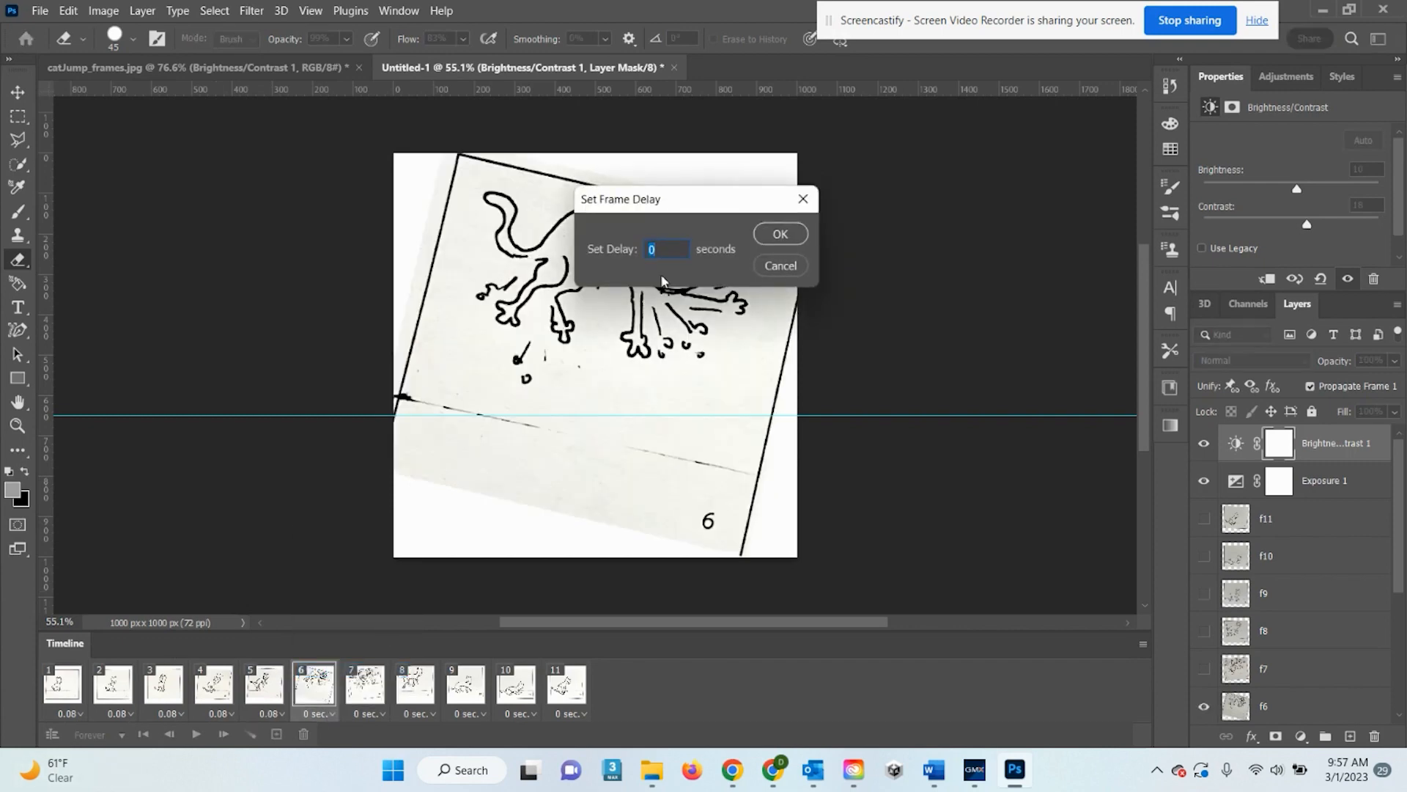
type(".0833")
left_click(795, 236)
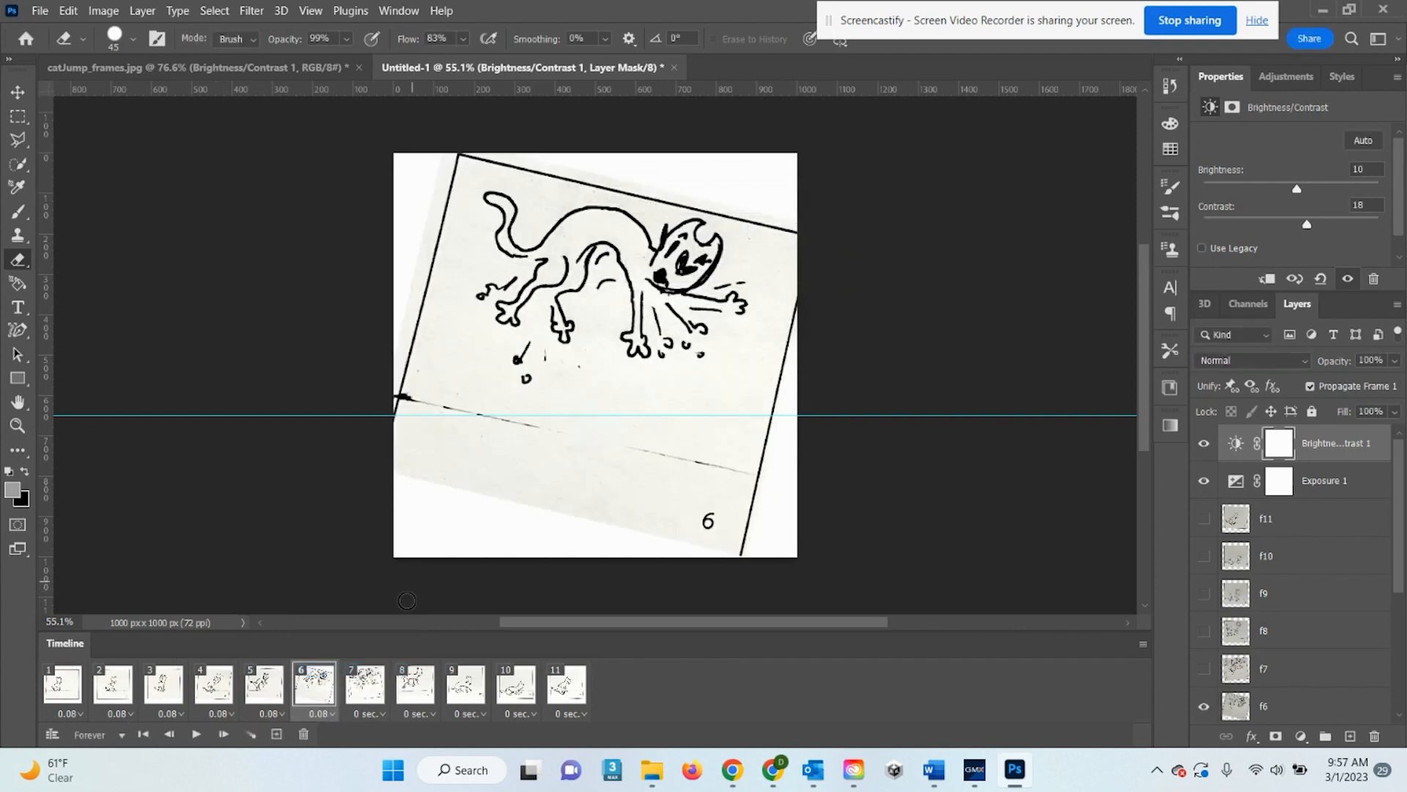
left_click(370, 709)
left_click(351, 669)
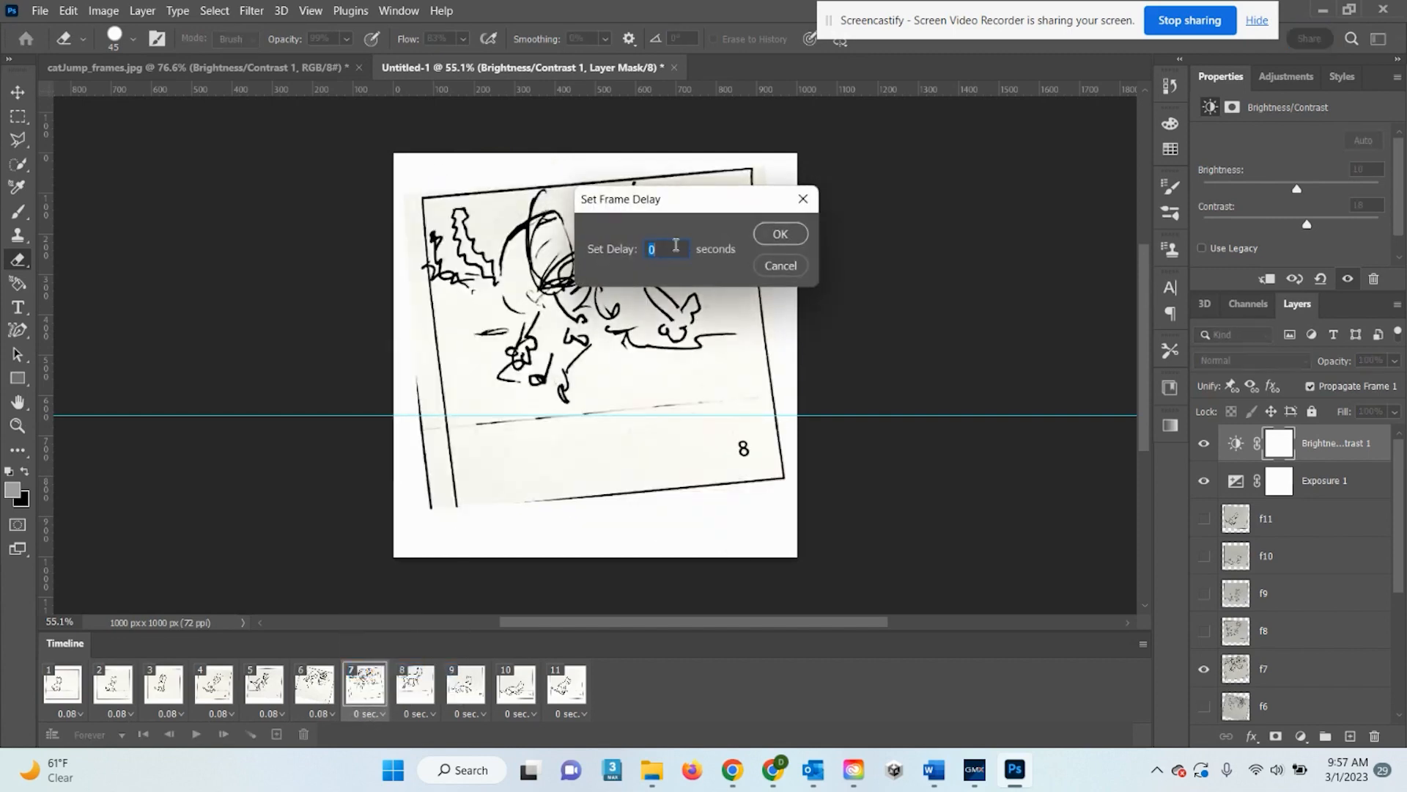
type(".0833")
left_click(795, 233)
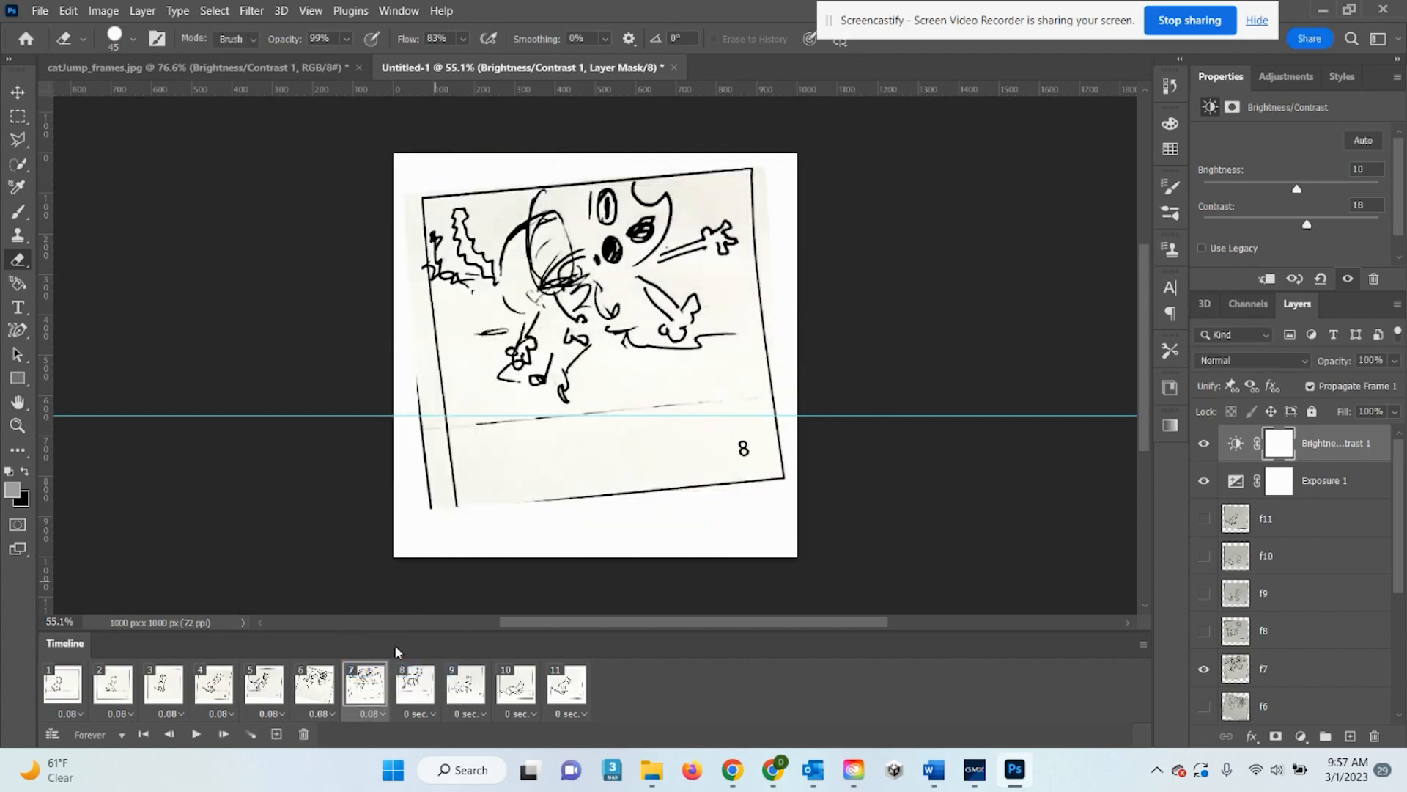
left_click(424, 715)
left_click(439, 668)
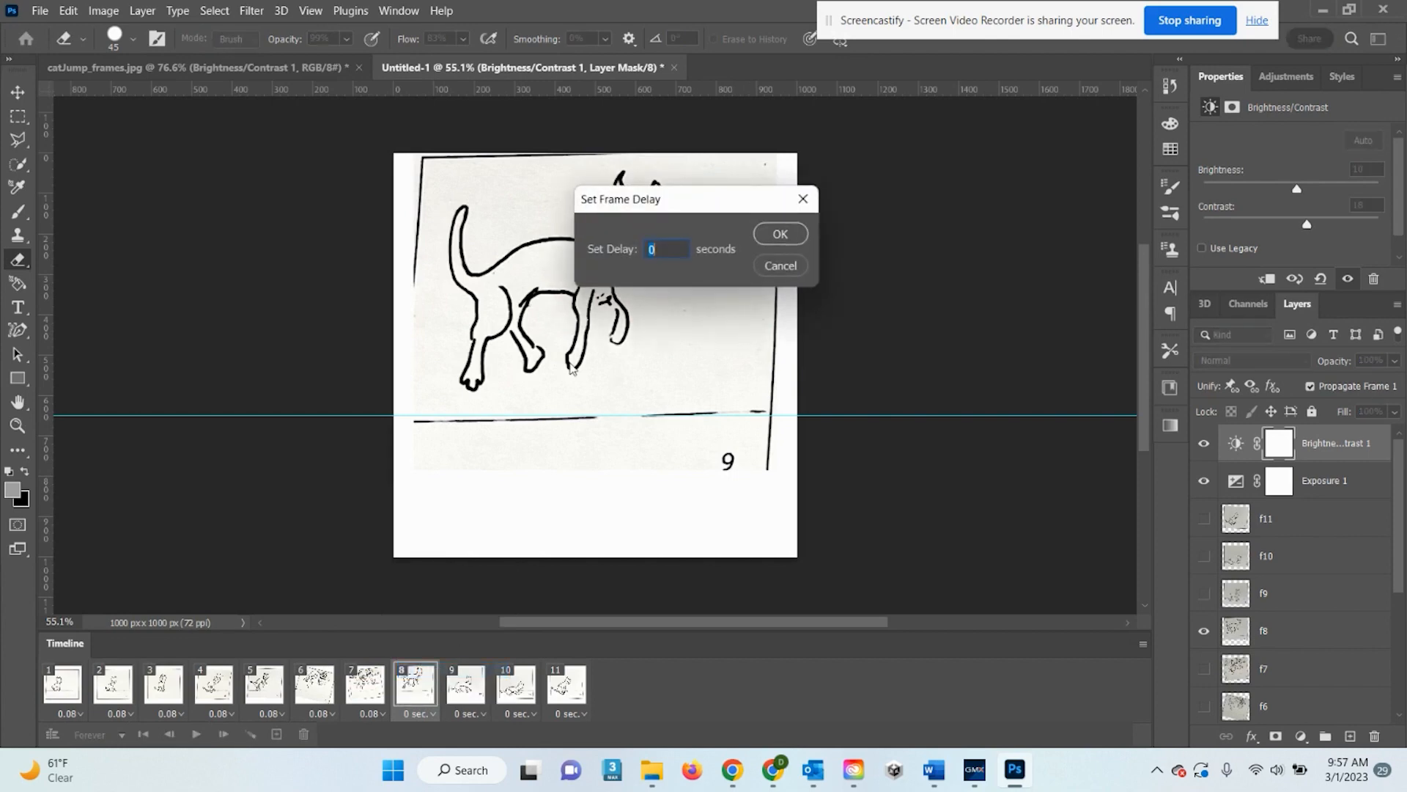
type(".0833")
left_click(787, 232)
Give frames 9, 10 and 11 a custom delay of .0833 seconds each
left_click(486, 712)
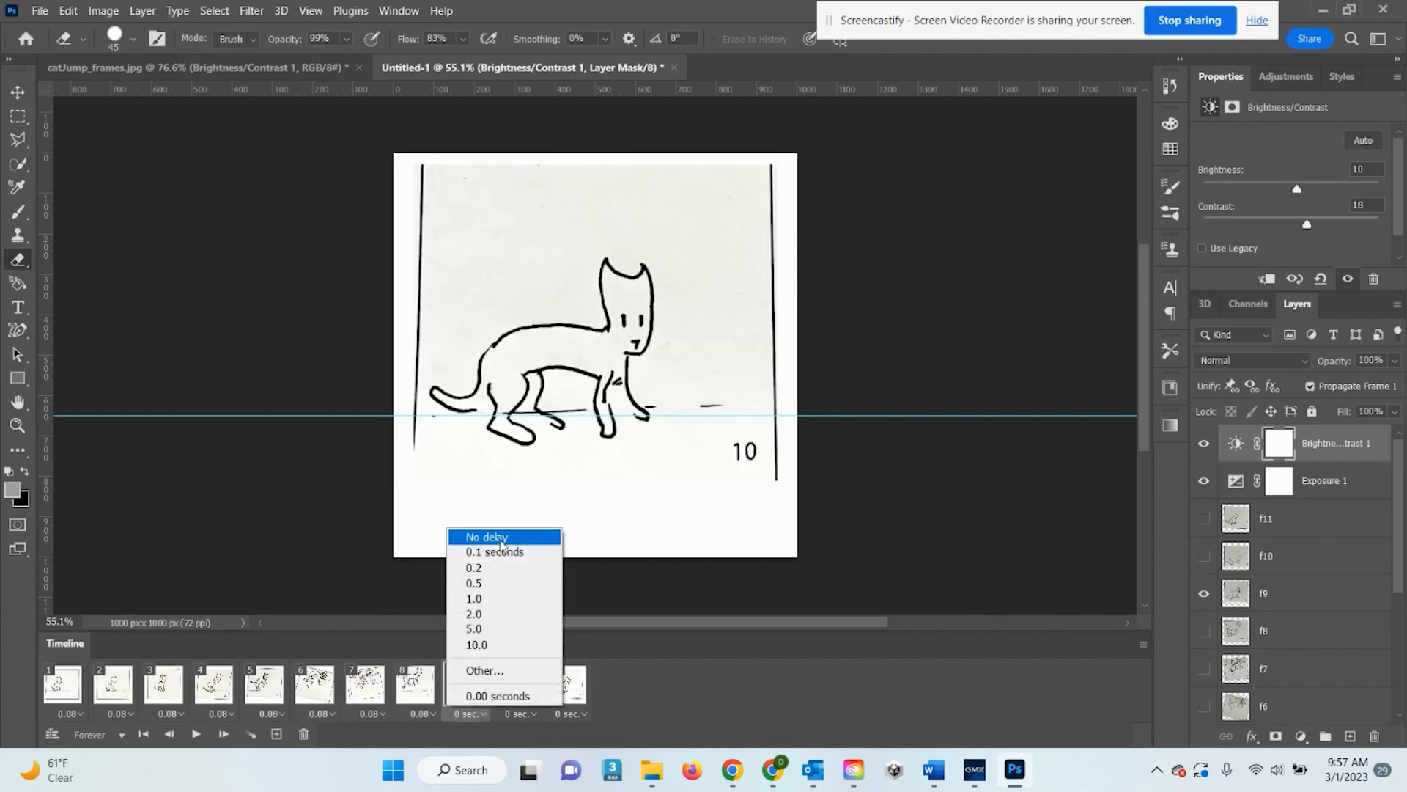
left_click(492, 667)
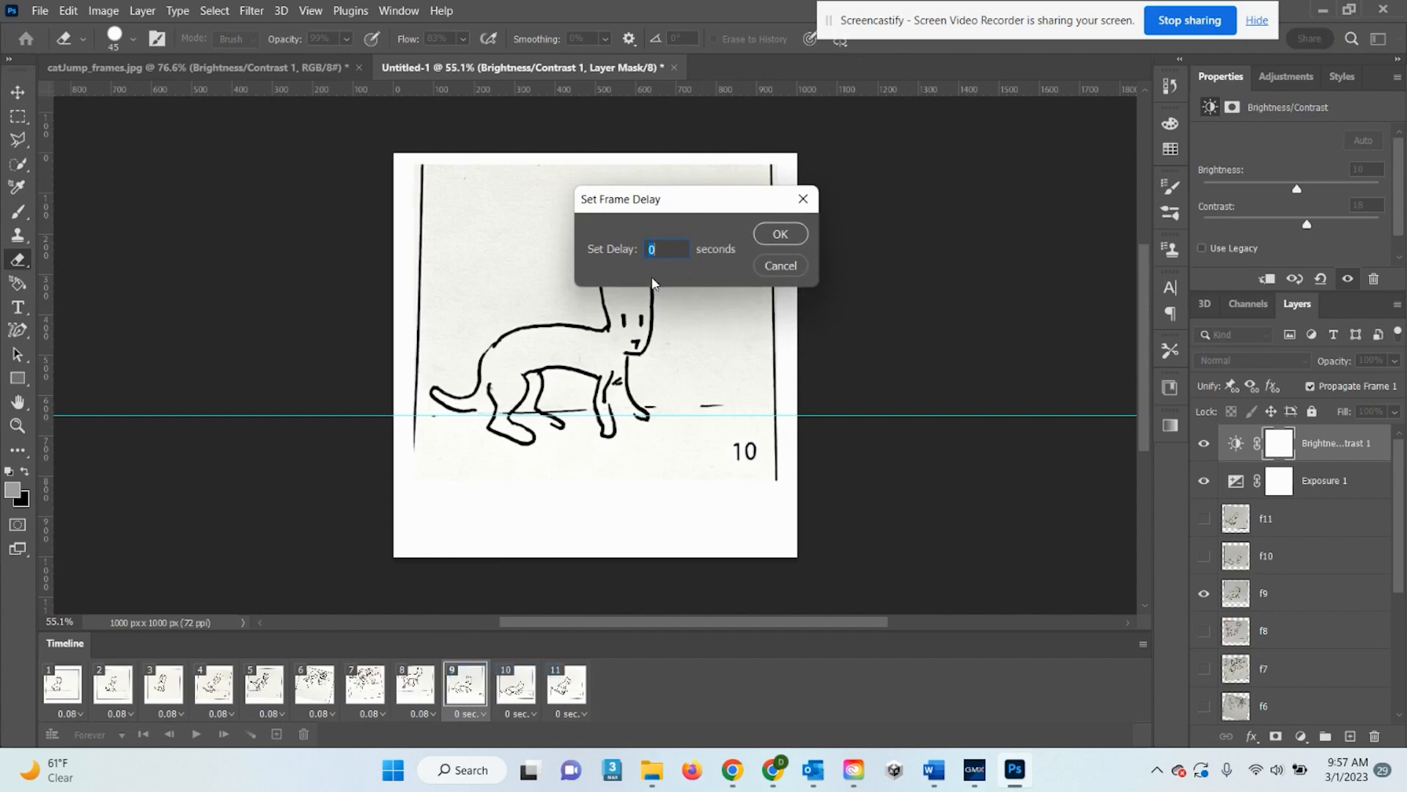
type(".0833")
left_click(799, 234)
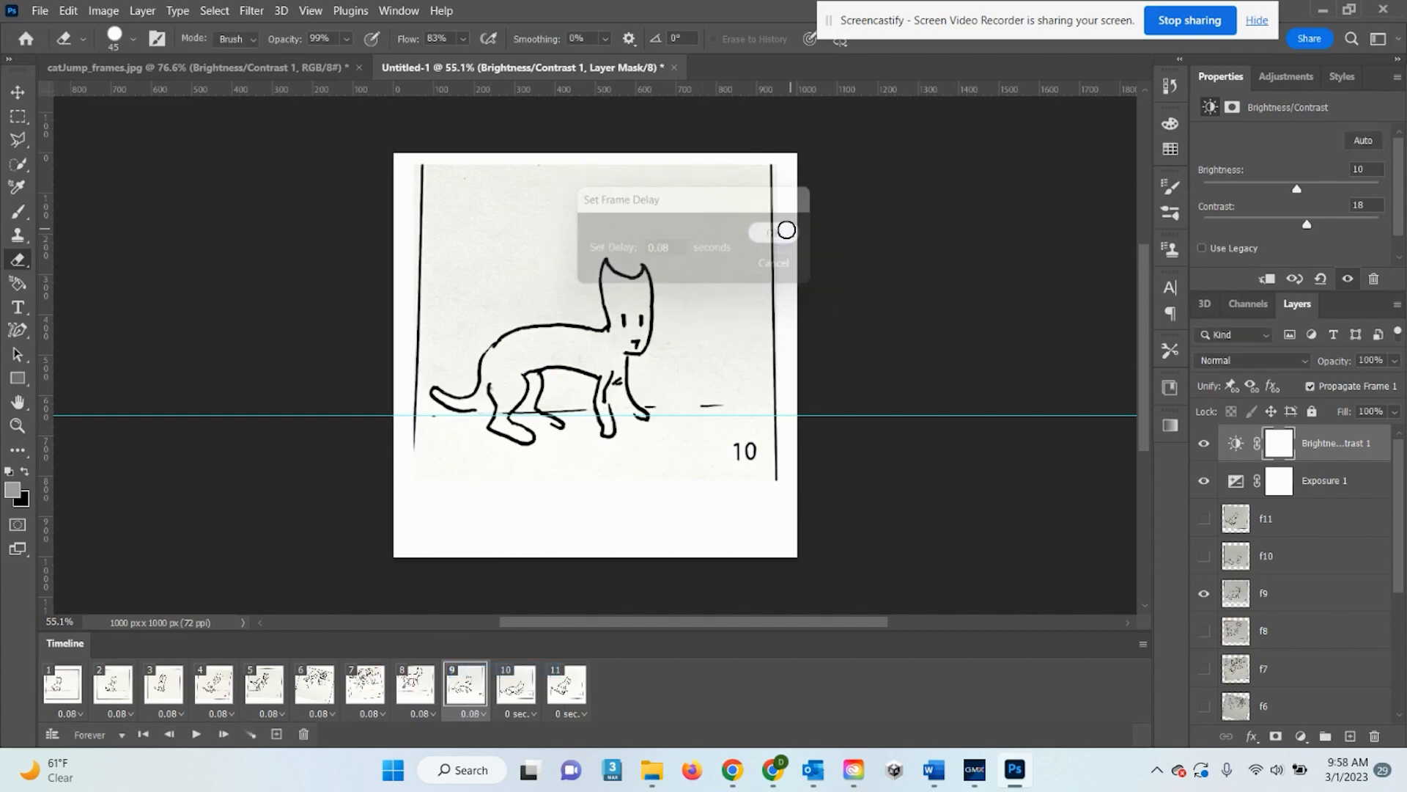
left_click(521, 713)
left_click(543, 670)
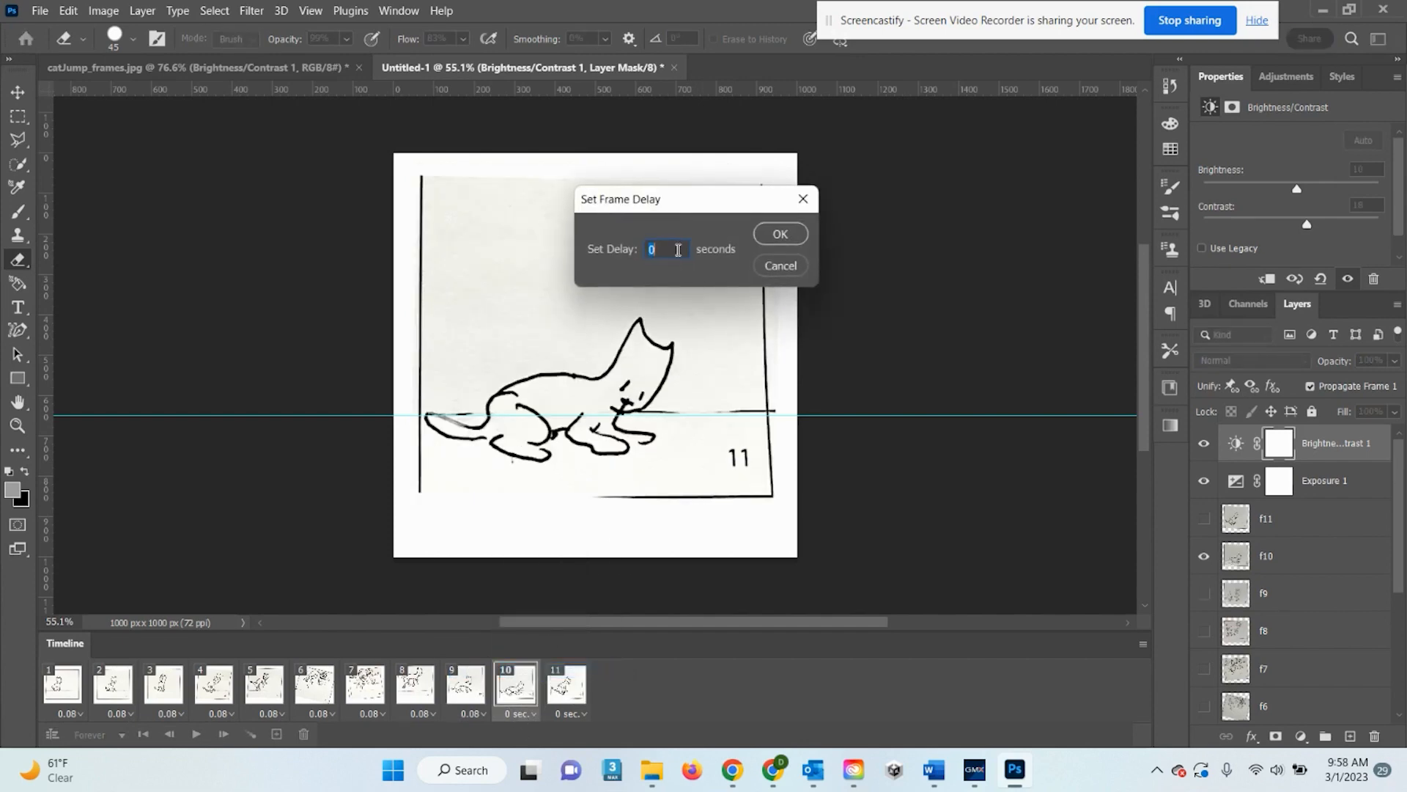
type(".0833")
left_click(778, 237)
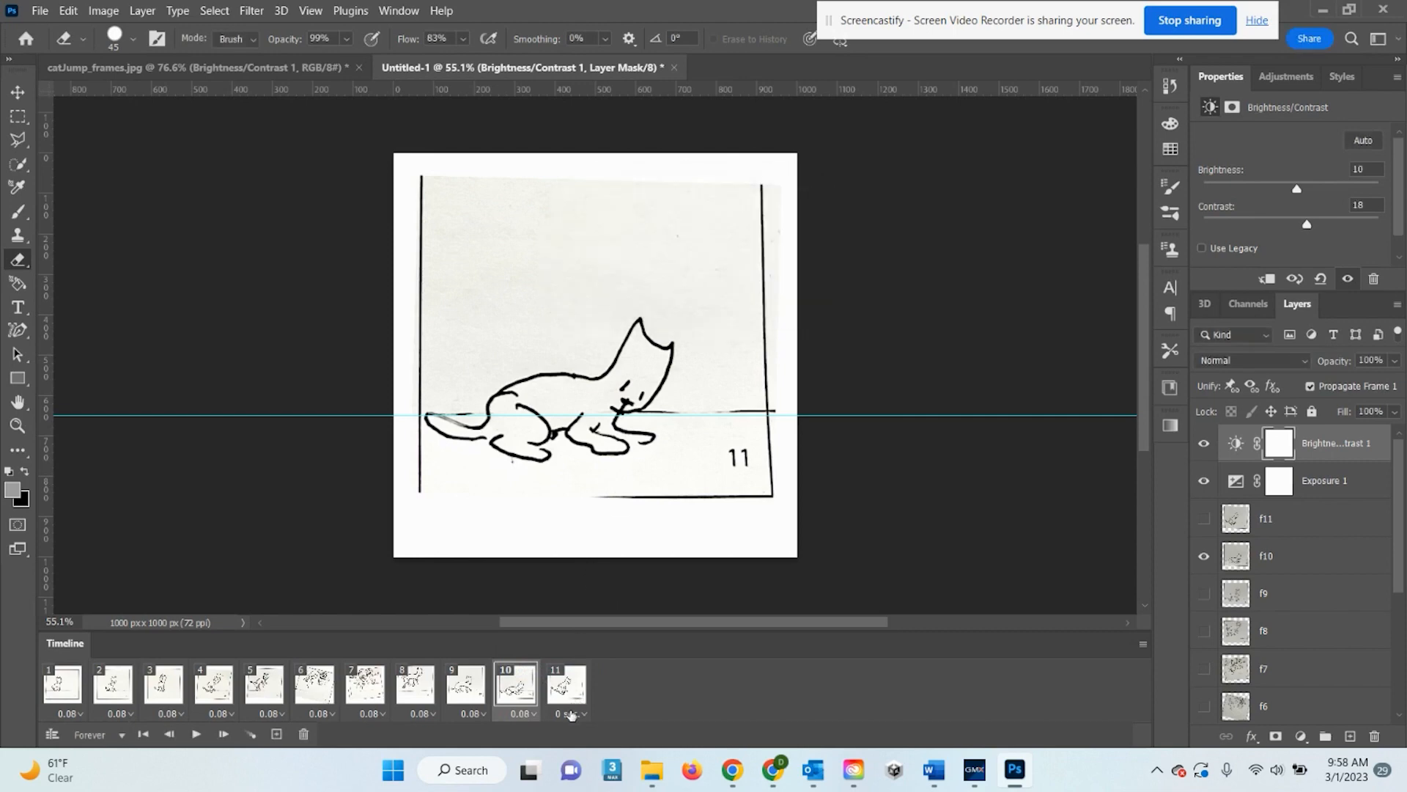
left_click(571, 713)
left_click(590, 667)
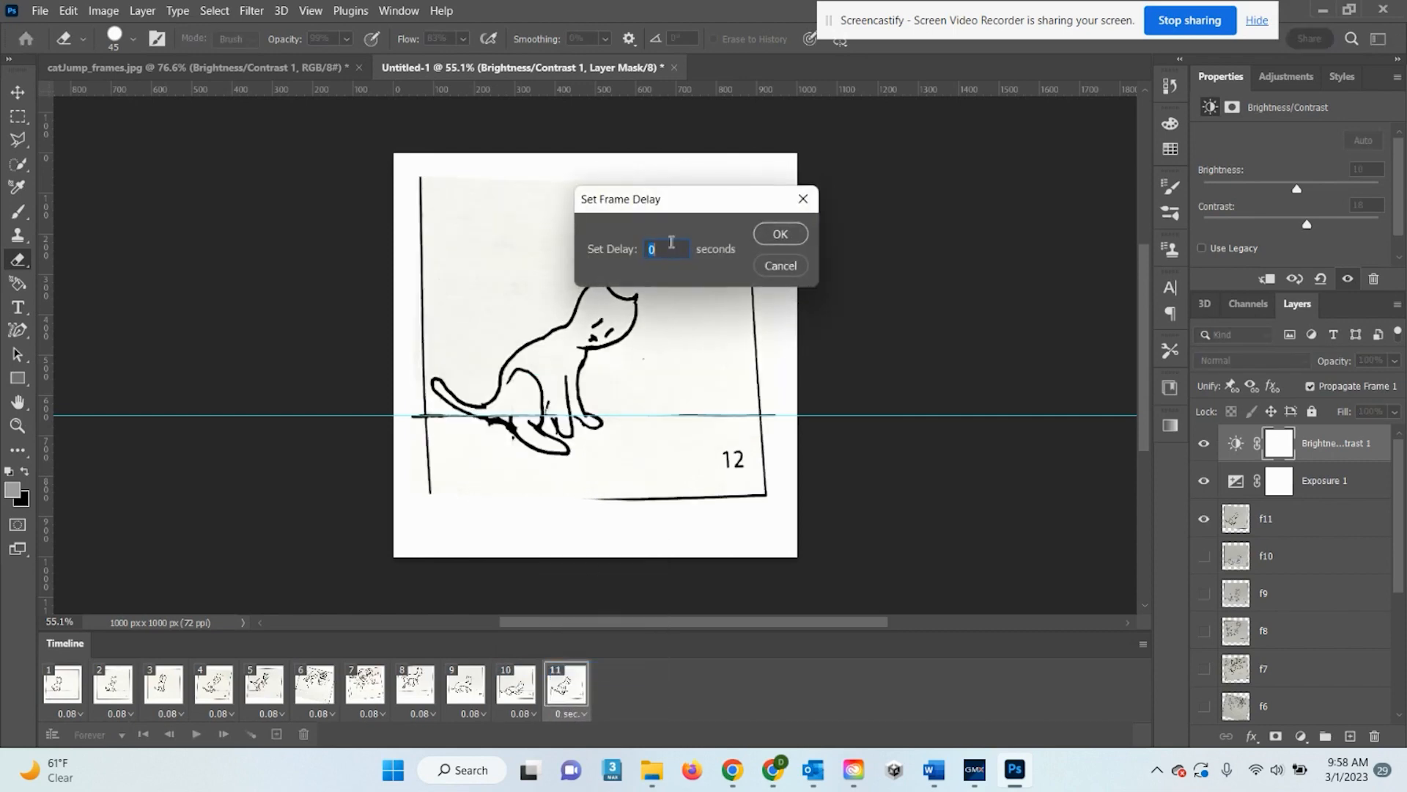
type(".0833")
left_click(779, 234)
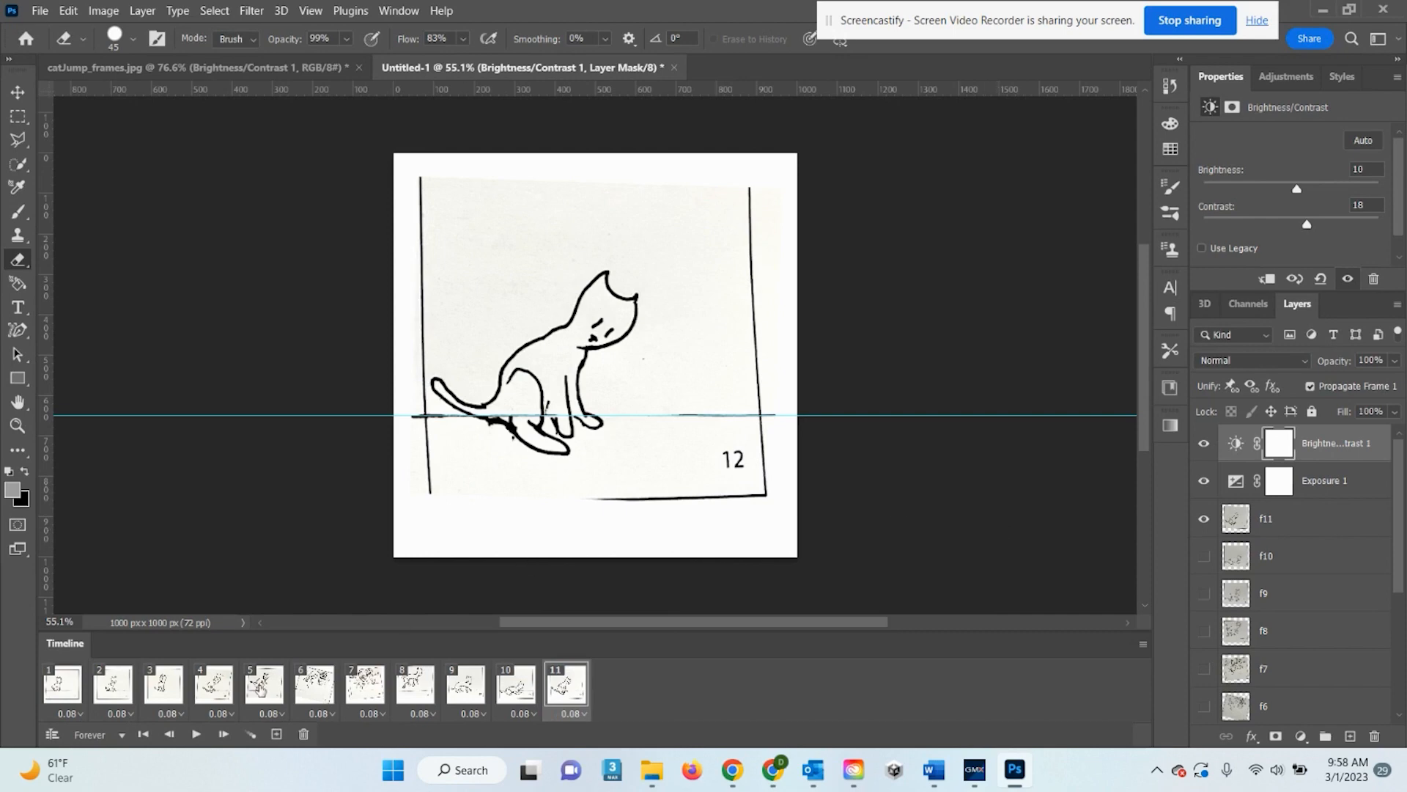
Play the looping cat-jump animation at its new 0.08-second frame timing
left_click(197, 735)
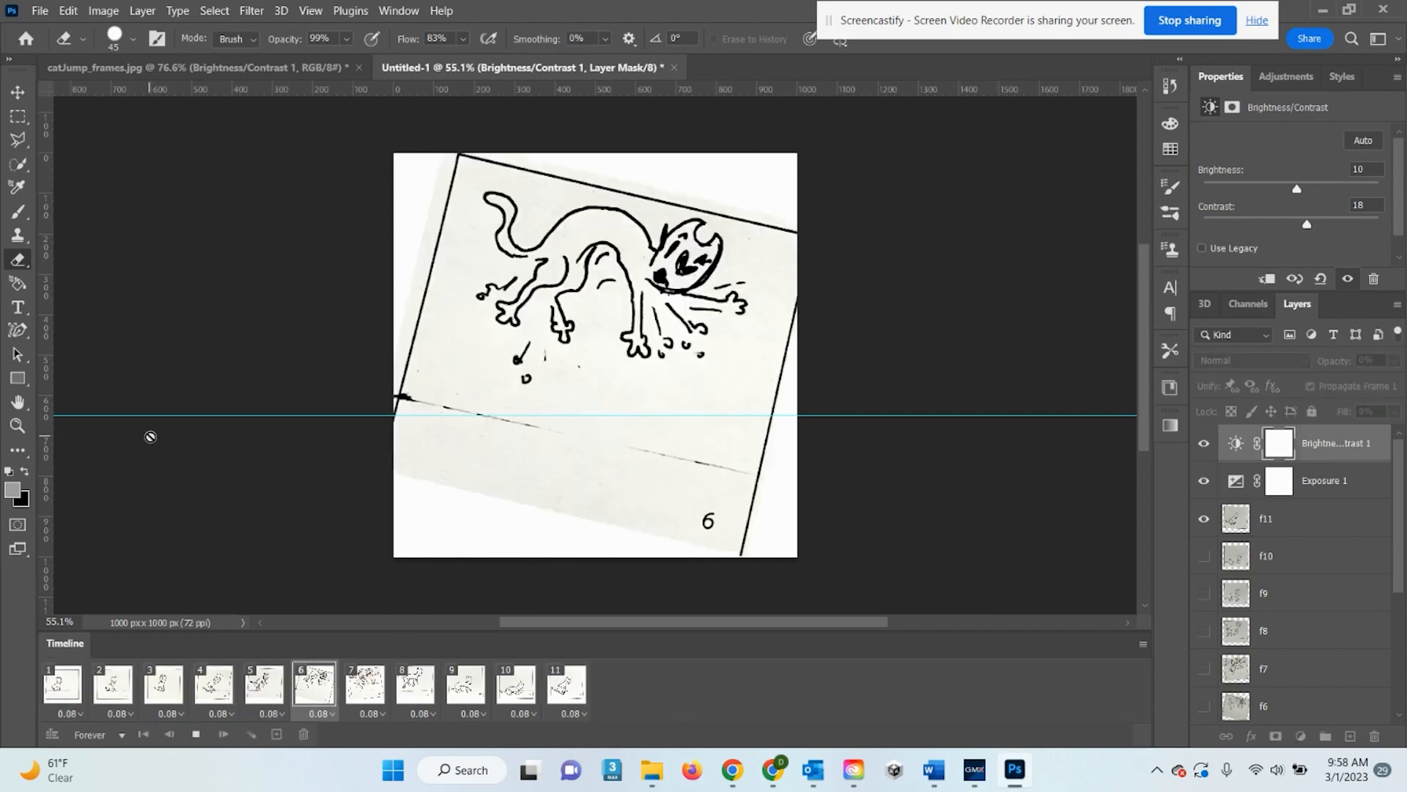